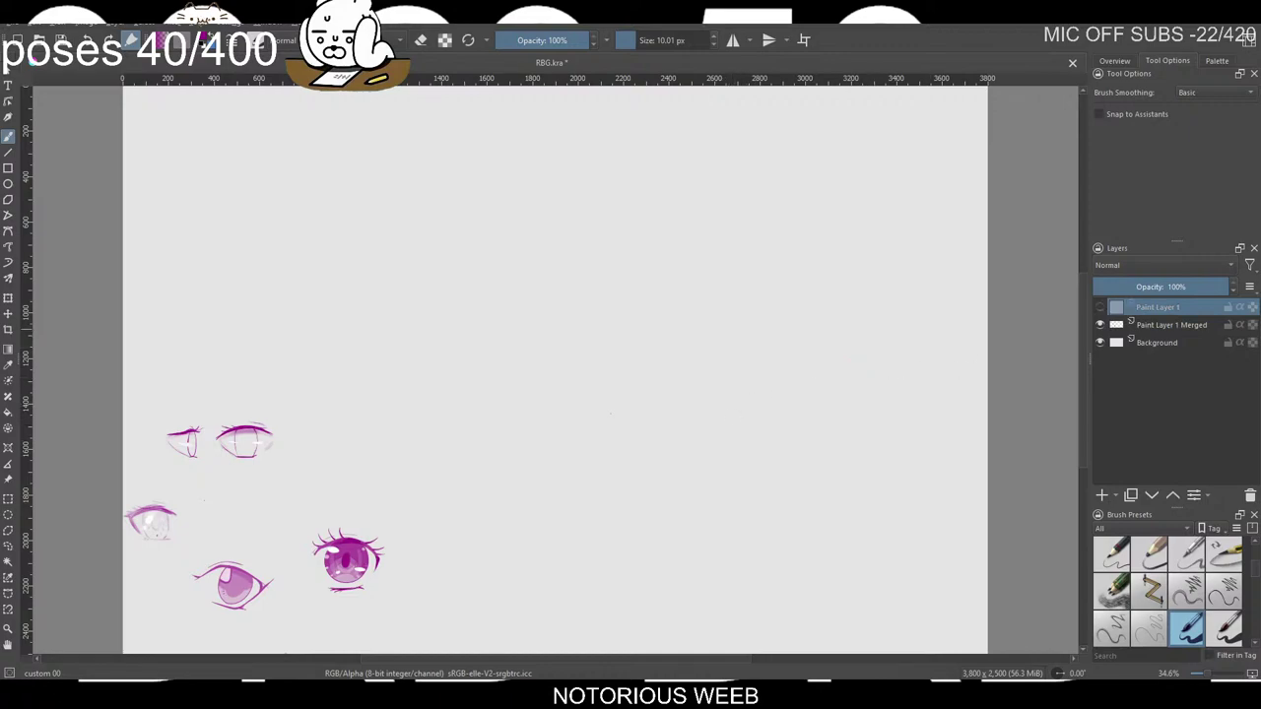
Sketch a thin magenta upper-lid arc near the canvas centre, undoing the rejected hook and arc attempts.
mouse_move(689, 241)
left_mouse_down()
mouse_move(686, 280)
mouse_move(711, 275)
left_mouse_up()
key("ctrl+z")
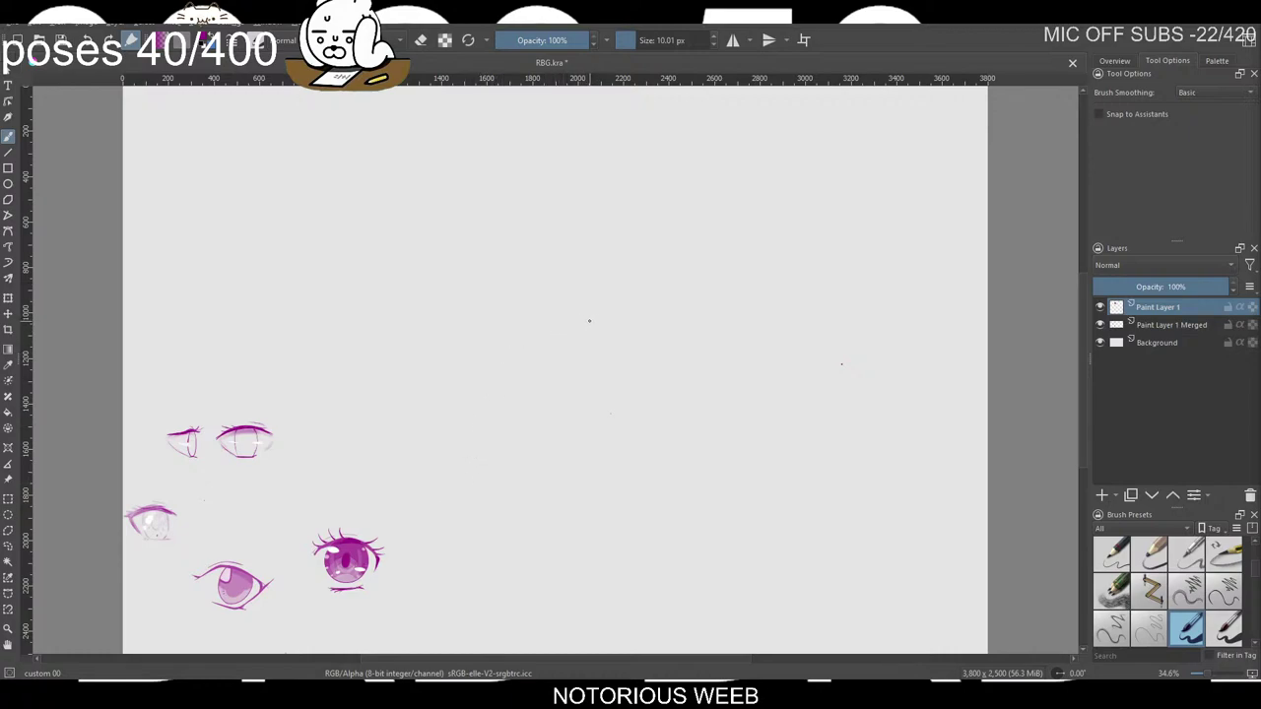
left_click_drag(581, 325, 640, 321)
key("ctrl+z")
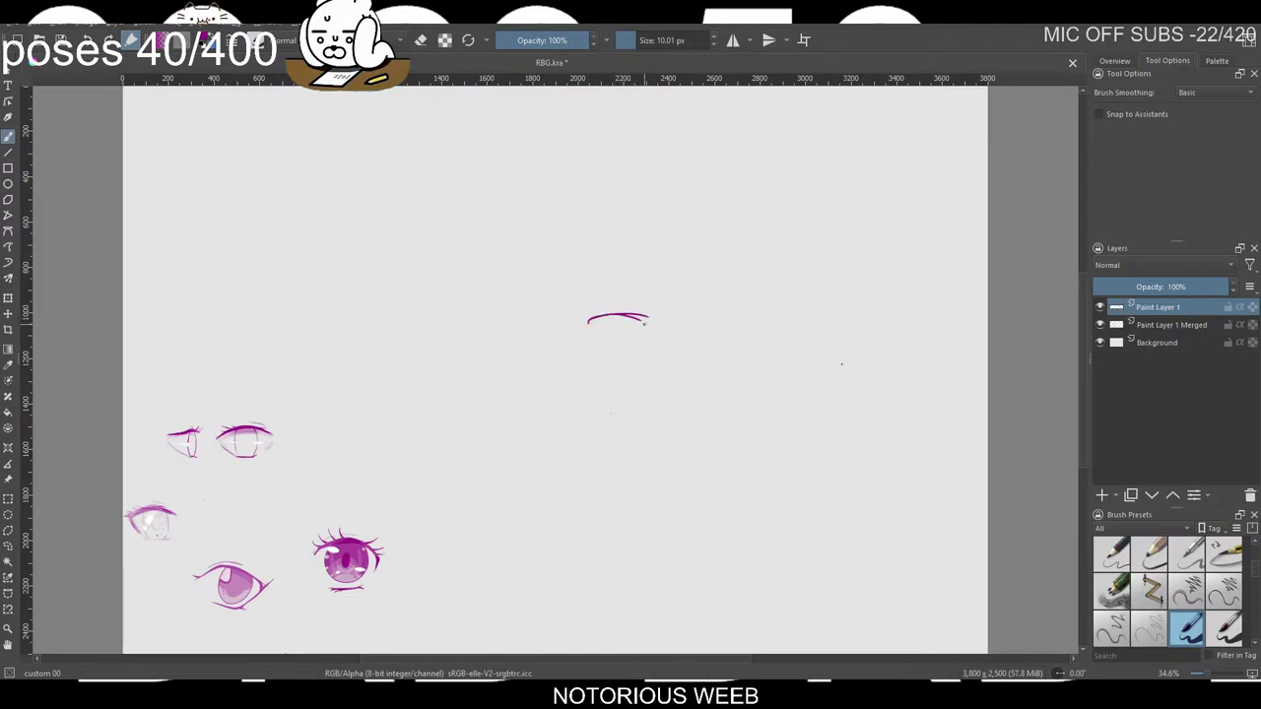
Draw the first eye's left and right side strokes, undoing the stray hook, flick and brow attempts.
left_click_drag(589, 317, 641, 320)
key("ctrl+z")
left_click_drag(590, 335, 630, 356)
left_click_drag(639, 322, 638, 346)
left_click_drag(598, 309, 607, 315)
key("ctrl+z")
left_click_drag(588, 300, 631, 298)
key("ctrl+z")
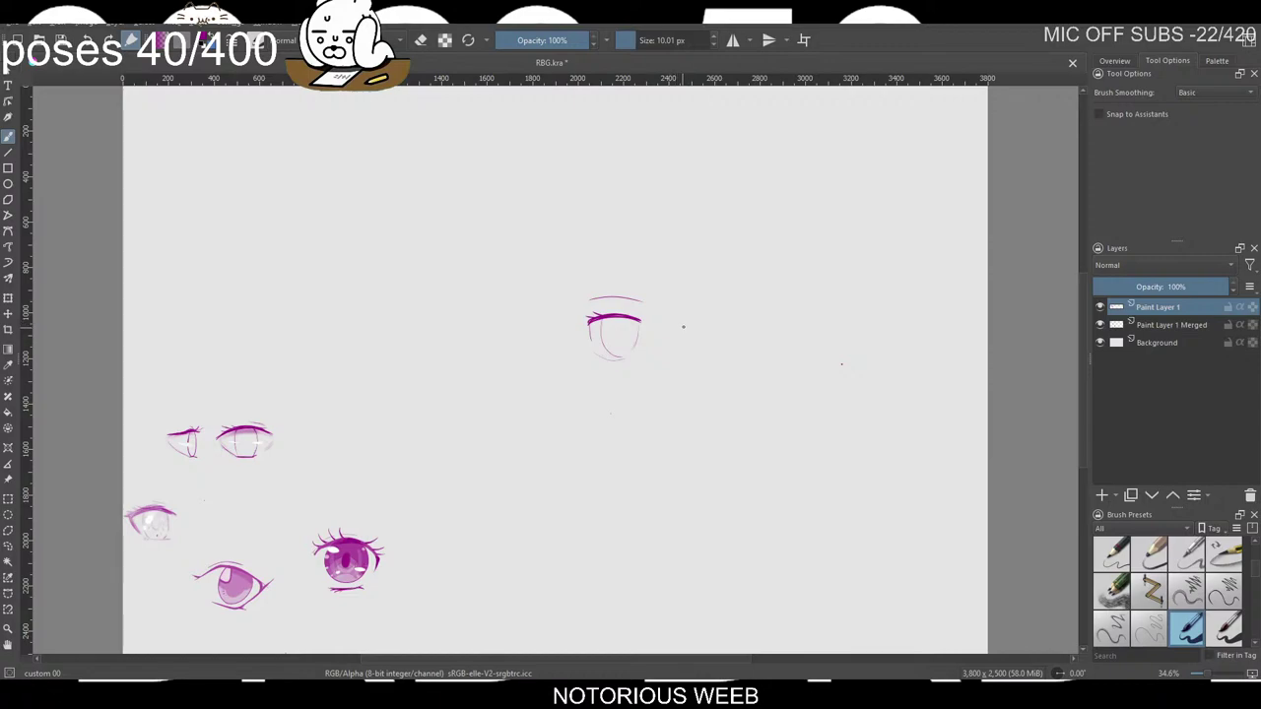
Draw and thicken the second eye's upper lid to the right, with a tick at its left end.
left_click_drag(682, 325, 715, 323)
key("ctrl+z")
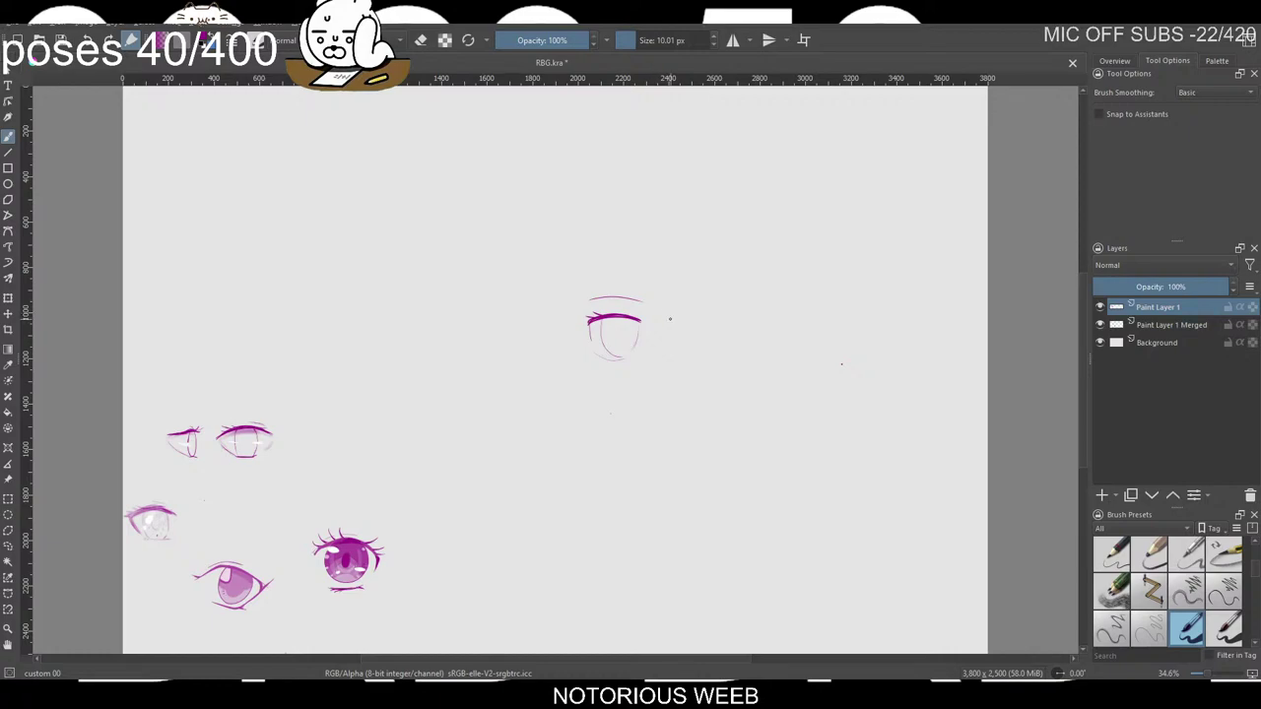
left_click_drag(678, 321, 729, 324)
key("ctrl+z")
key("ctrl+z")
key("ctrl+z")
left_click_drag(680, 325, 729, 323)
key("ctrl+z")
key("ctrl+z")
key("ctrl+z")
left_click_drag(683, 333, 727, 327)
key("ctrl+z")
key("ctrl+z")
left_click_drag(681, 332, 684, 346)
left_click_drag(719, 329, 738, 340)
left_click_drag(693, 333, 732, 340)
key("ctrl+z")
Draw the second eye's pupil line, lower lid and right-side stroke.
left_click_drag(693, 329, 694, 350)
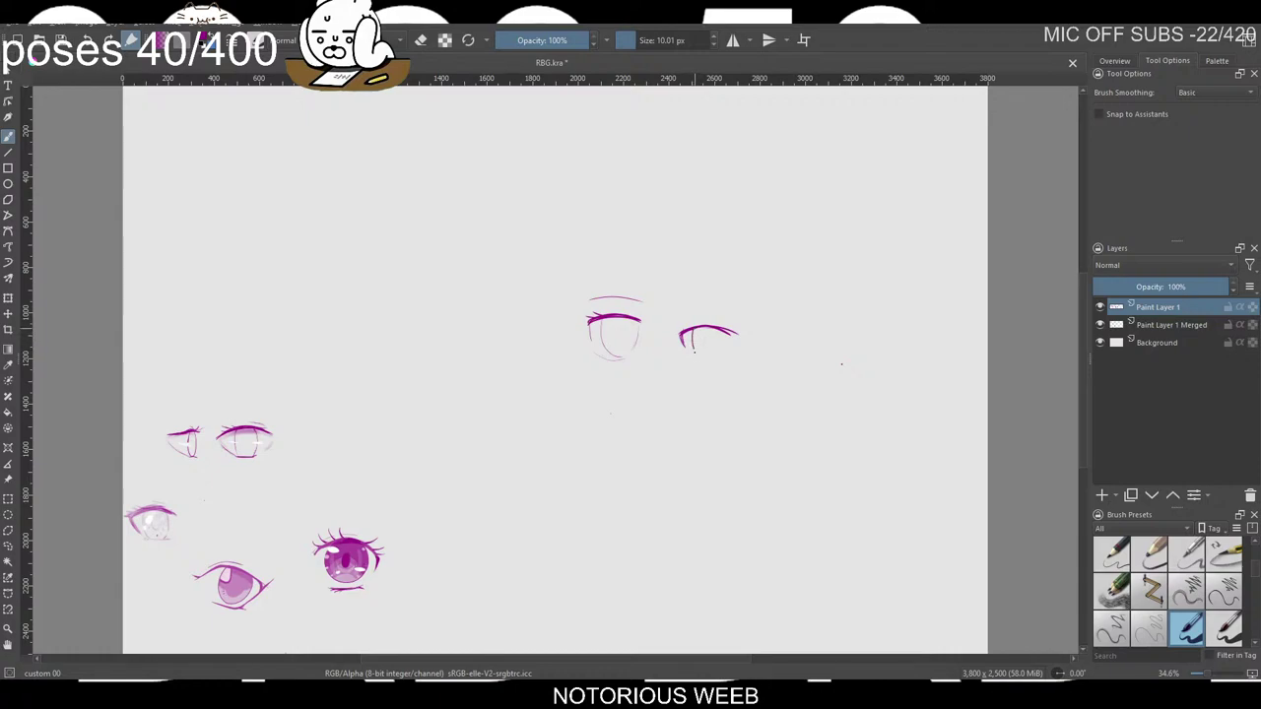
key("ctrl+z")
key("ctrl+z")
left_click_drag(691, 332, 701, 362)
left_click_drag(691, 359, 721, 367)
left_click_drag(730, 343, 720, 370)
key("ctrl+z")
mouse_move(730, 339)
left_mouse_down()
mouse_move(717, 366)
mouse_move(737, 330)
left_mouse_up()
key("ctrl+z")
Toggle eraser mode to adjust the second eye's top arc and add a thin brow above it.
key("e")
key("e")
left_click_drag(727, 329, 739, 333)
key("e")
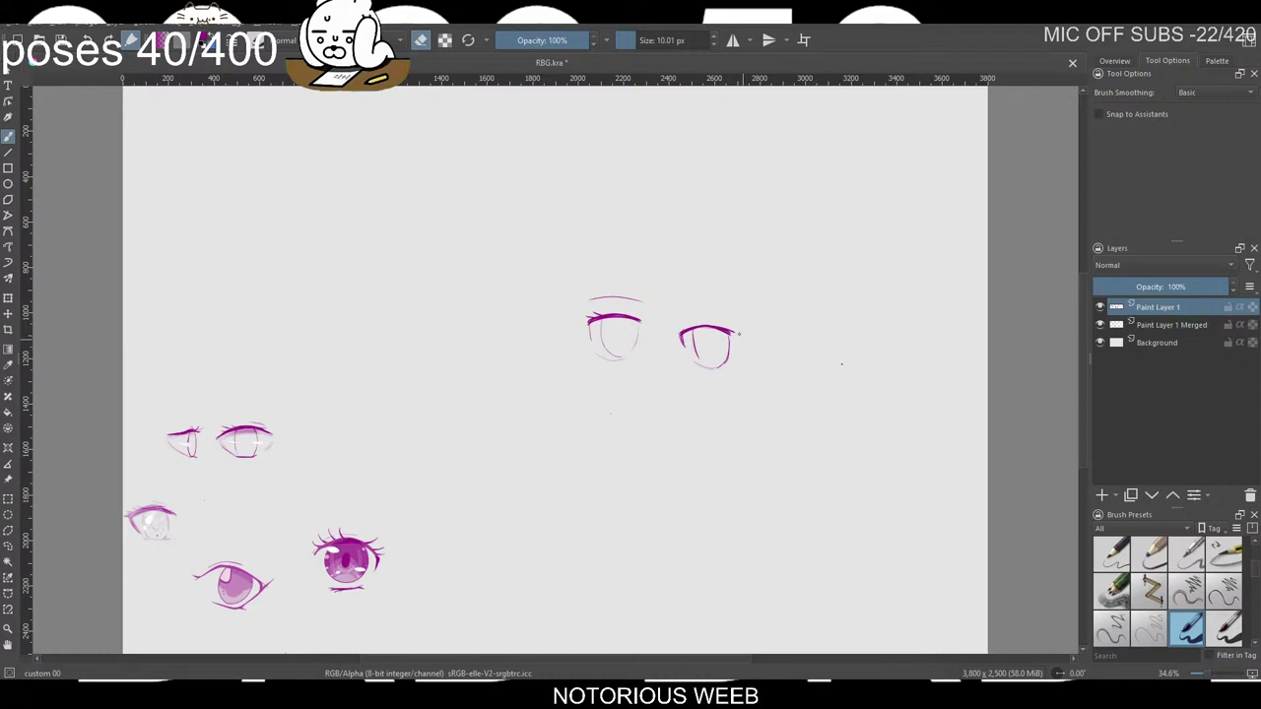
key("e")
left_click_drag(691, 309, 737, 312)
key("ctrl+z")
key("e")
key("e")
right_click(841, 364)
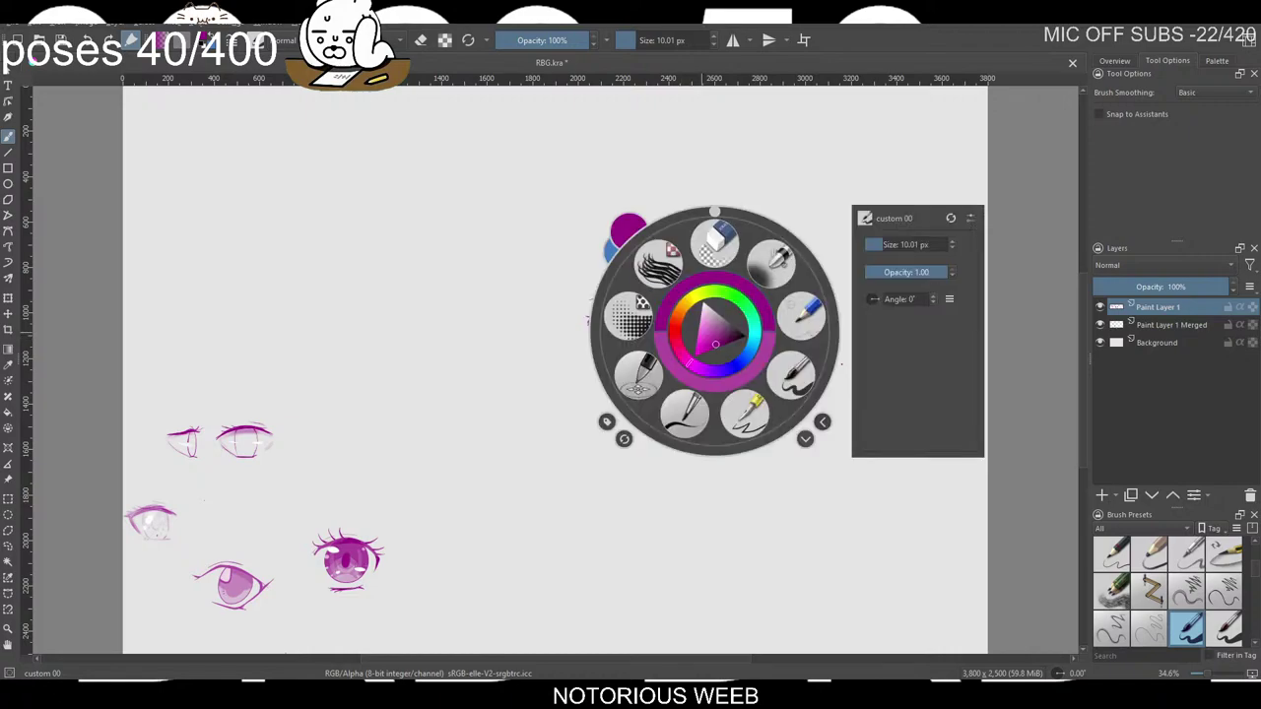
left_click(670, 266)
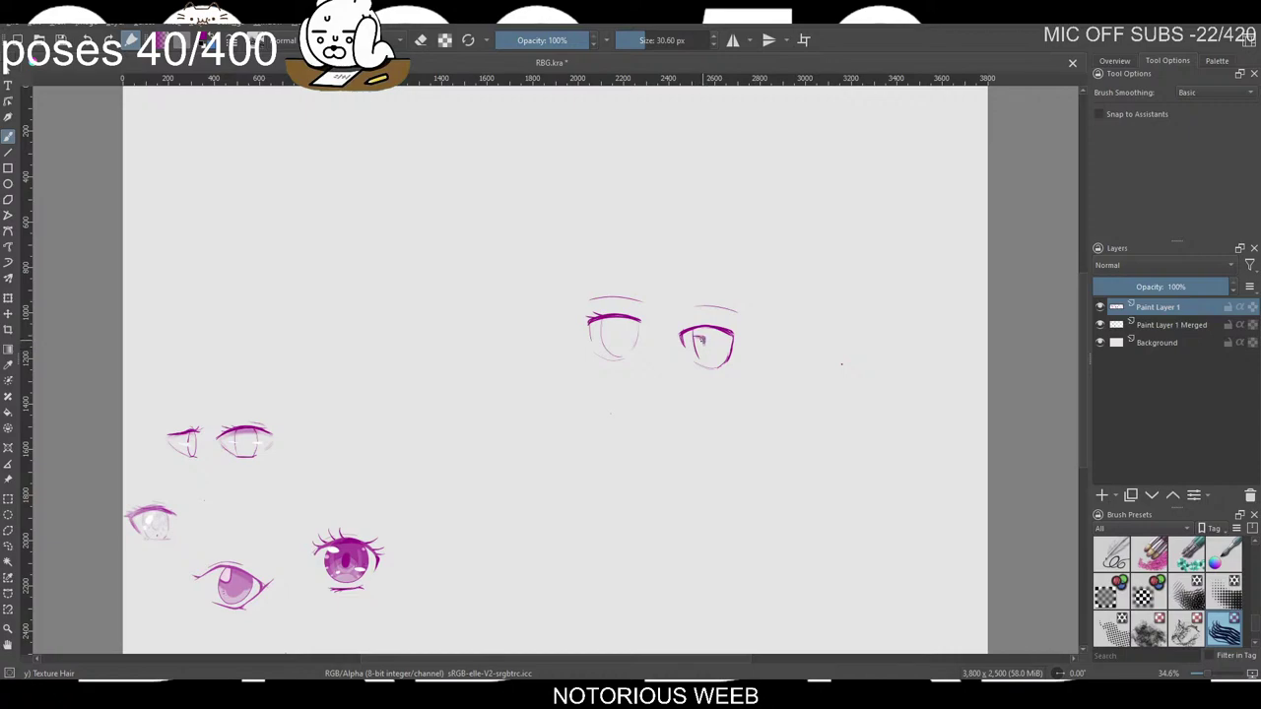
left_click_drag(701, 361, 709, 345)
key("ctrl+z")
right_click(721, 326)
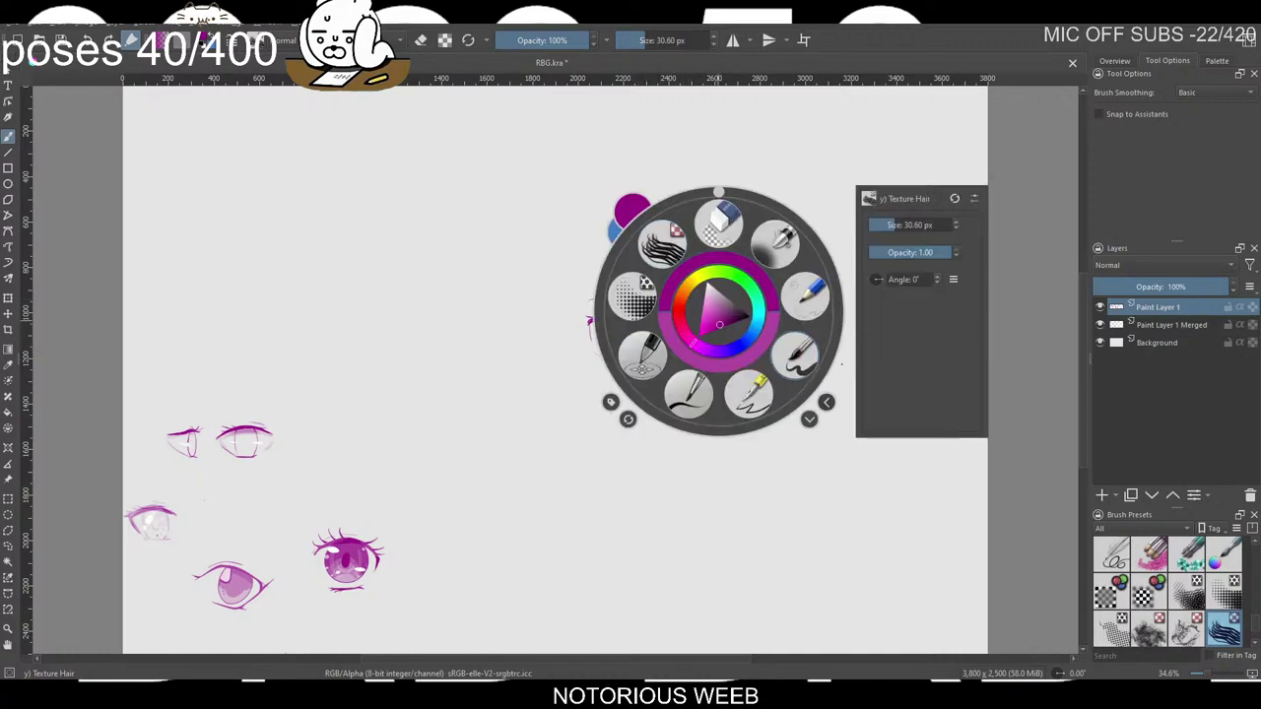
left_click(789, 348)
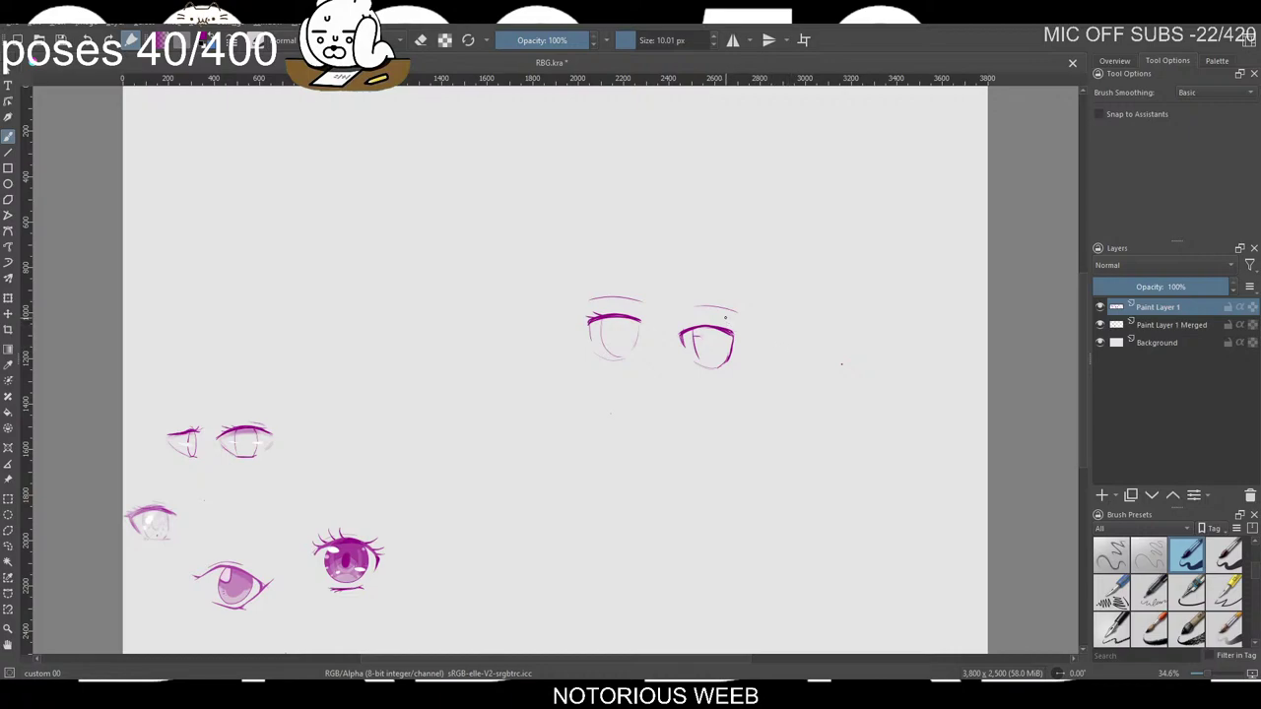
Set brush opacity to 45% and shade the irises of the right and left eyes.
left_click(537, 40)
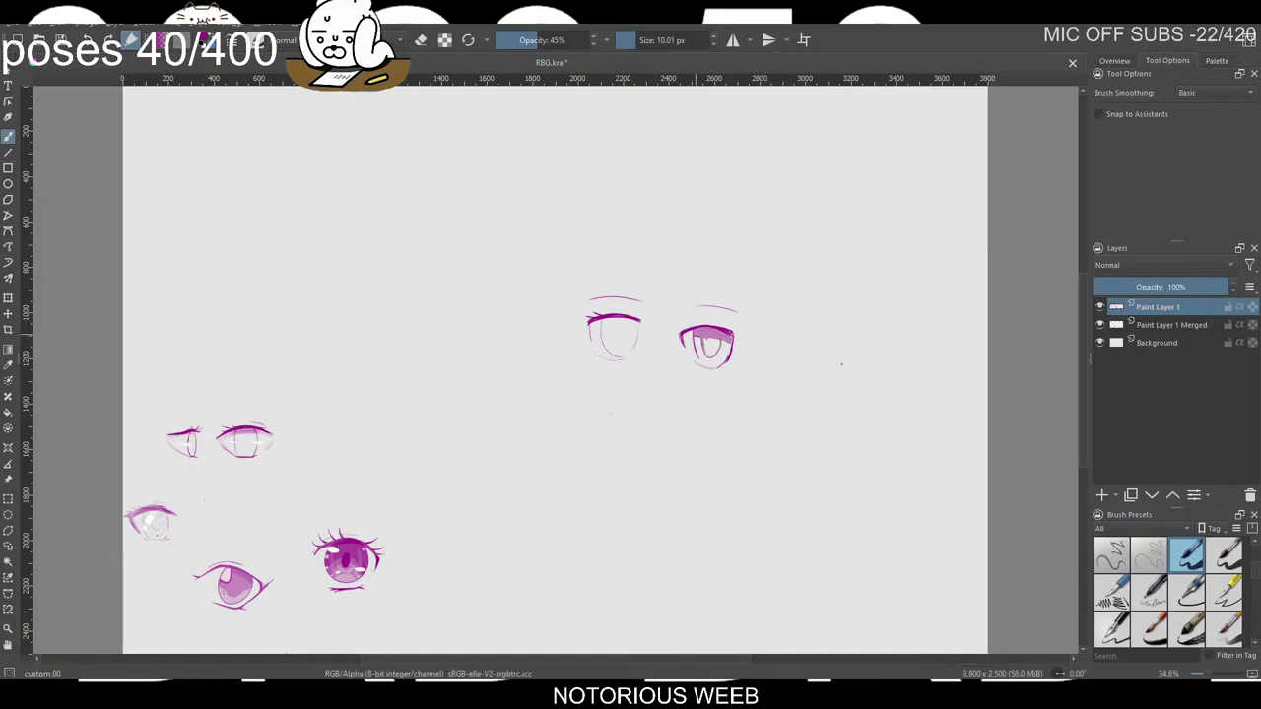
left_click_drag(704, 335, 715, 357)
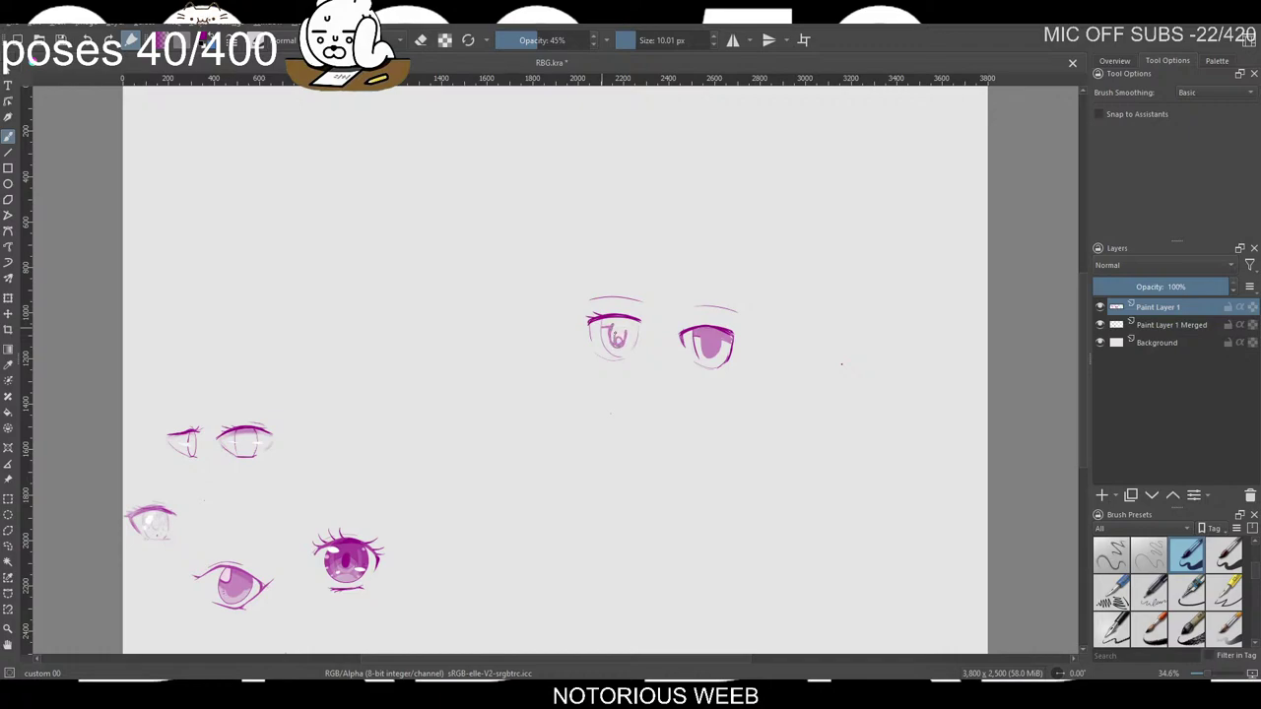
left_click_drag(612, 329, 618, 342)
Switch to the Dynamic Brush, undo the stray left-eye mark, set 45% opacity and enlarge the brush.
key("shift+b")
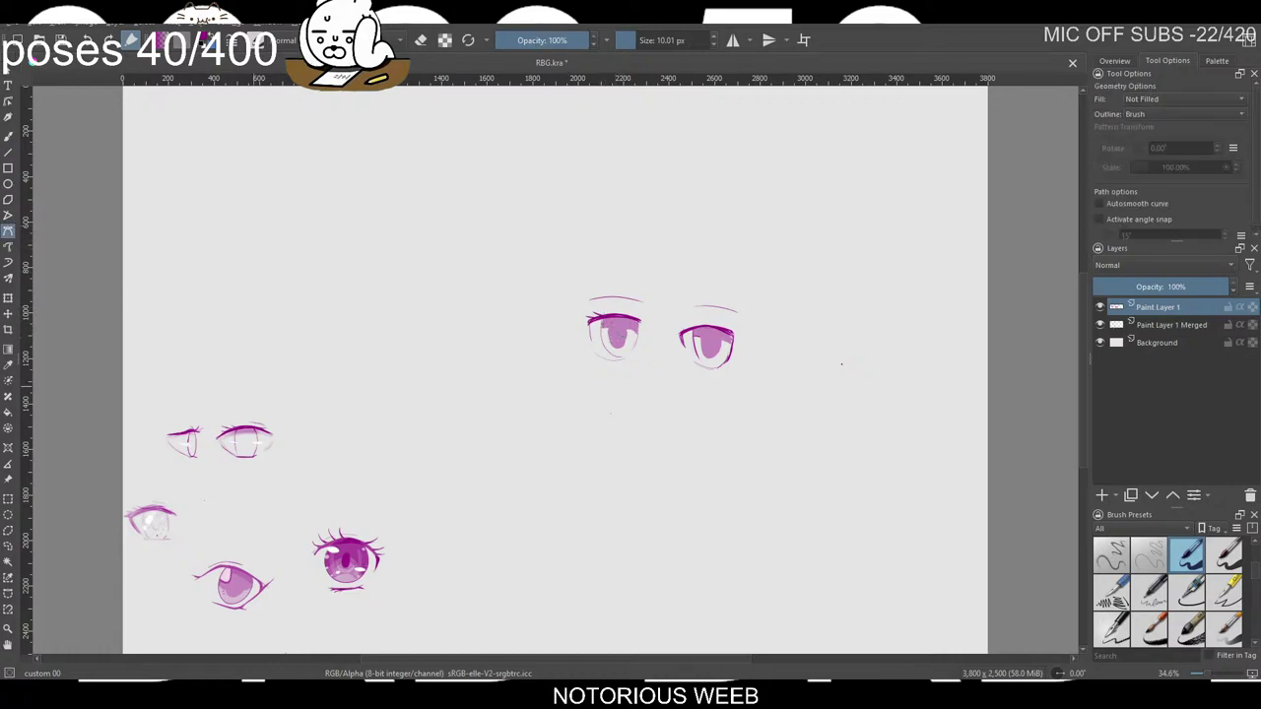
left_click(620, 325)
left_click(8, 262)
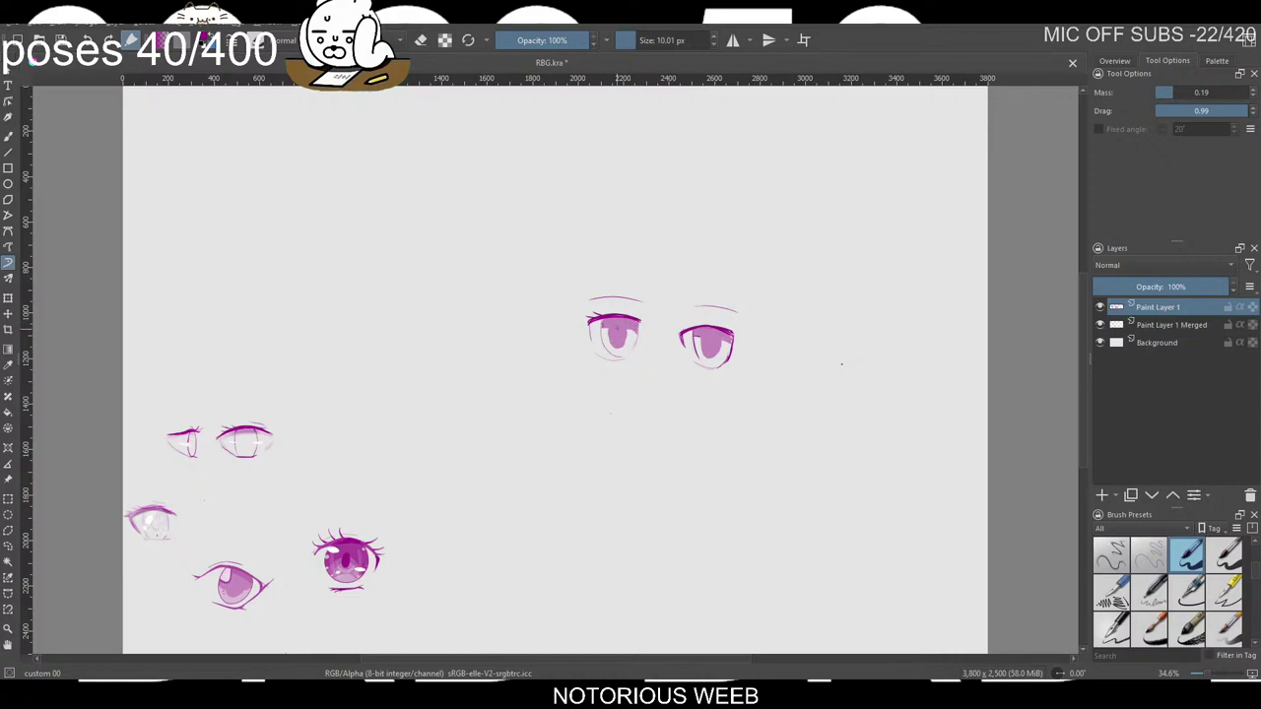
key("ctrl+z")
left_click(539, 41)
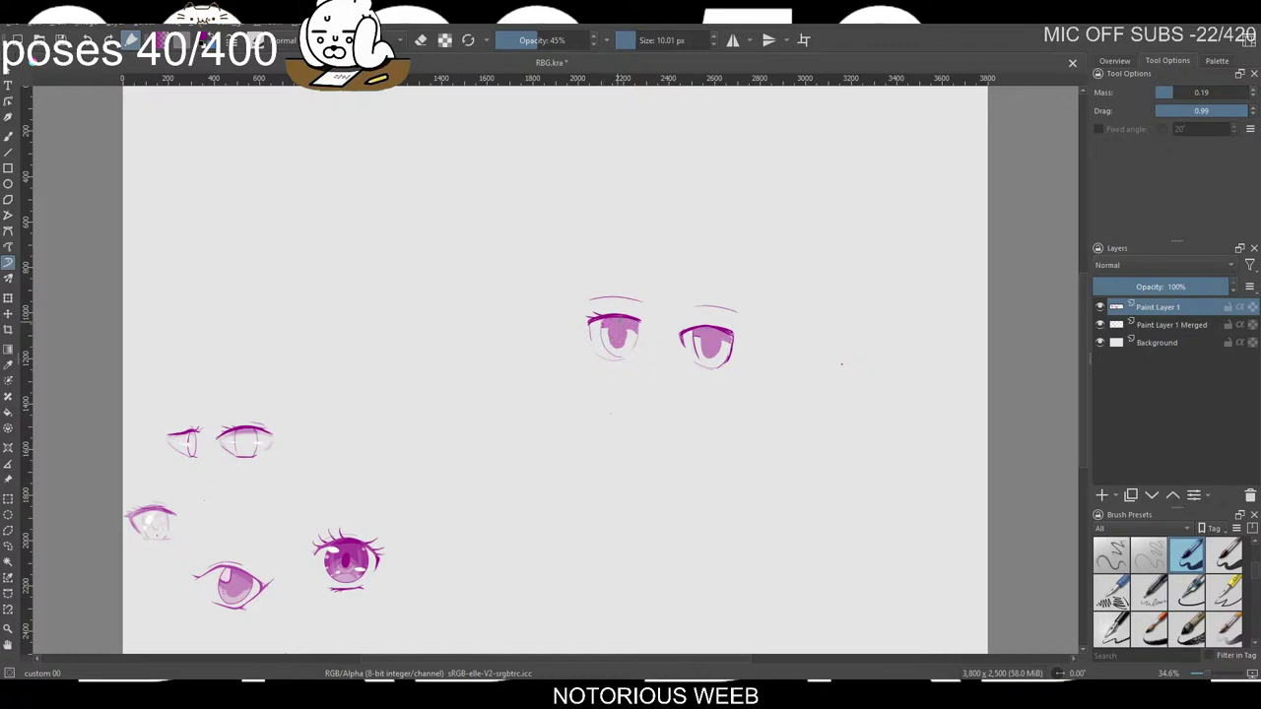
mouse_move(617, 322)
left_mouse_down()
mouse_move(631, 322)
mouse_move(605, 324)
left_mouse_up()
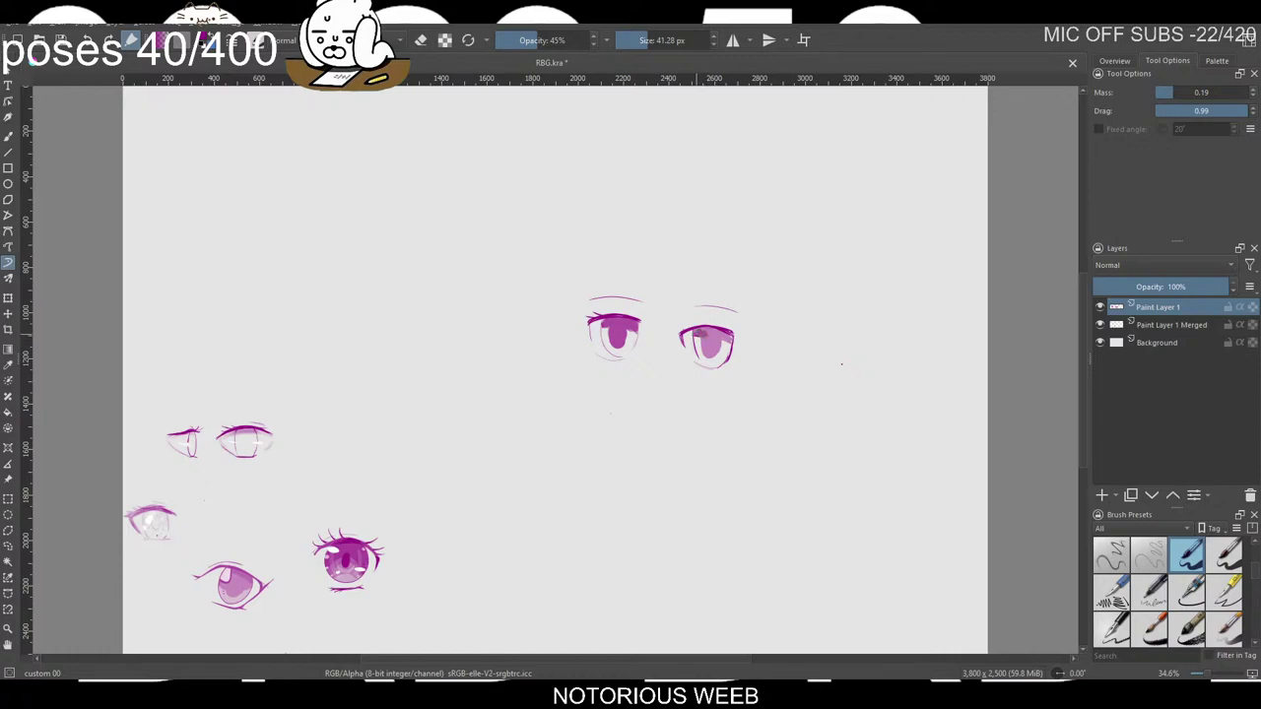
Paint two small darker strokes inside the right eye's iris.
left_click_drag(705, 332, 729, 339)
mouse_move(712, 353)
left_mouse_down()
mouse_move(718, 339)
mouse_move(710, 356)
left_mouse_up()
Lower brush opacity to 20% and add faint shading strokes to both irises.
left_click(517, 40)
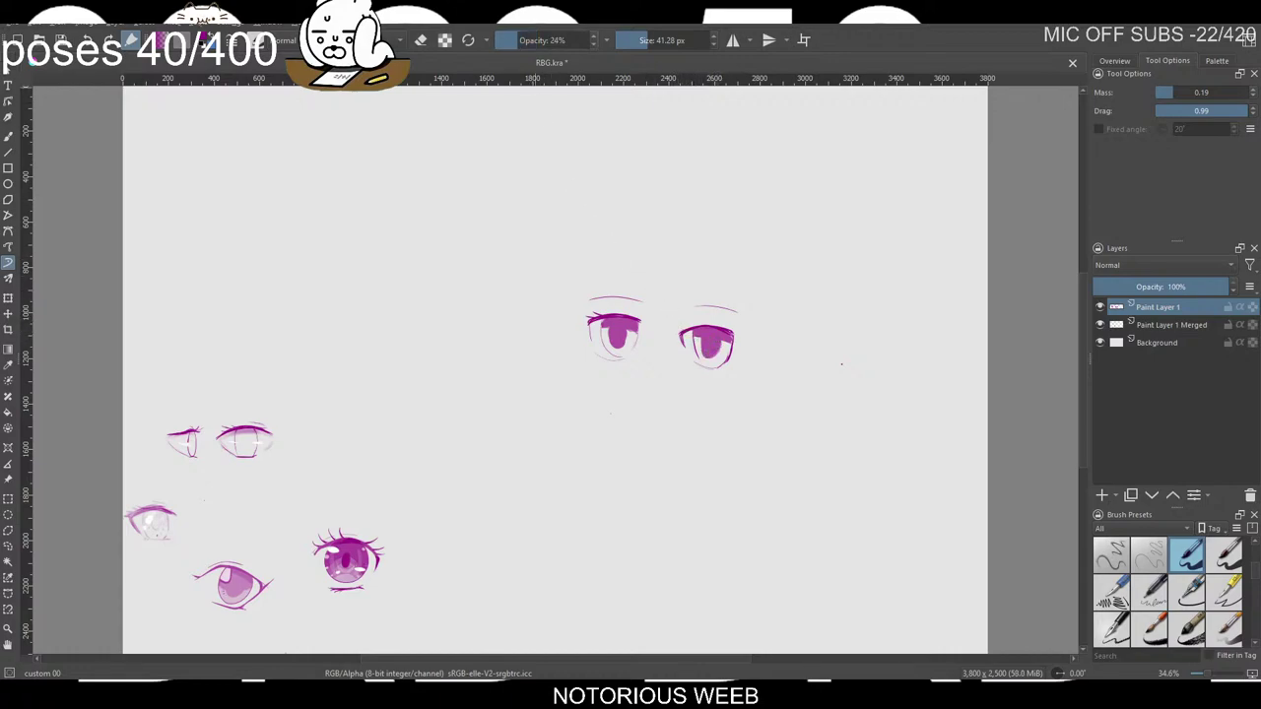
left_click(516, 40)
left_click_drag(601, 325, 607, 341)
left_click_drag(631, 340, 633, 337)
left_click_drag(697, 339, 699, 352)
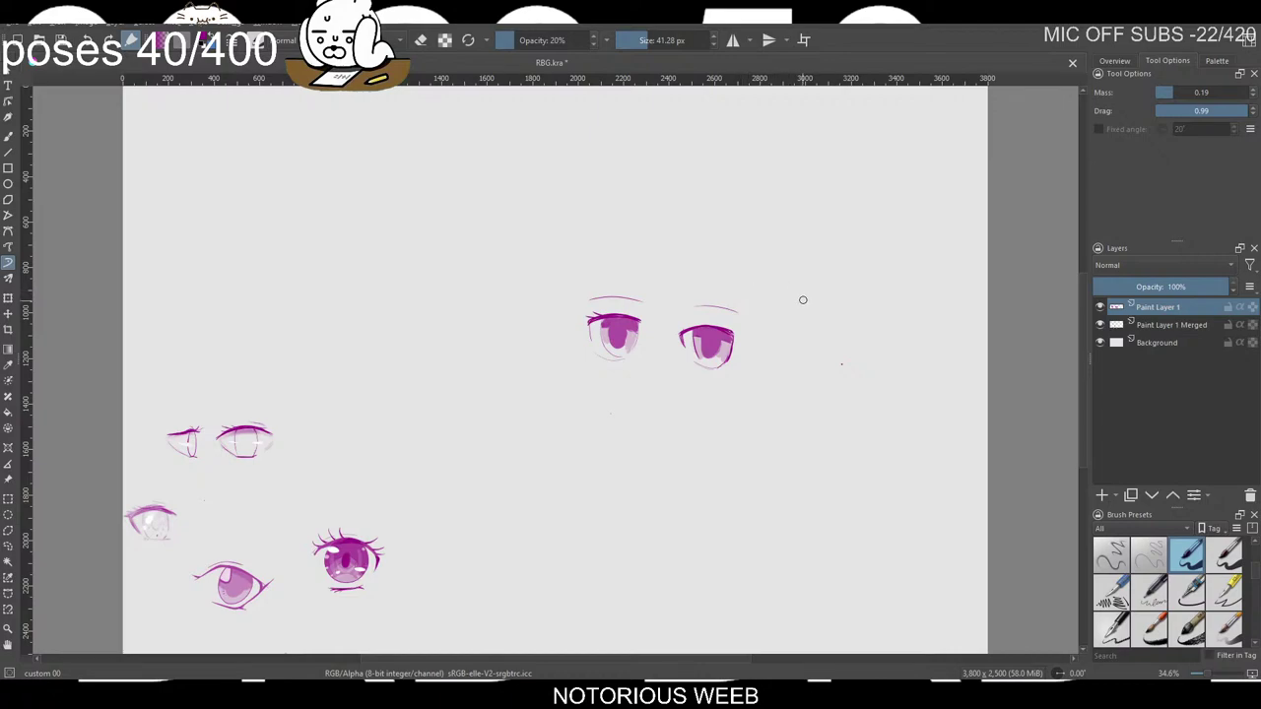
Restore brush opacity to full, then transform-move the eye pair to the canvas's top-left corner.
left_click_drag(542, 40, 599, 39)
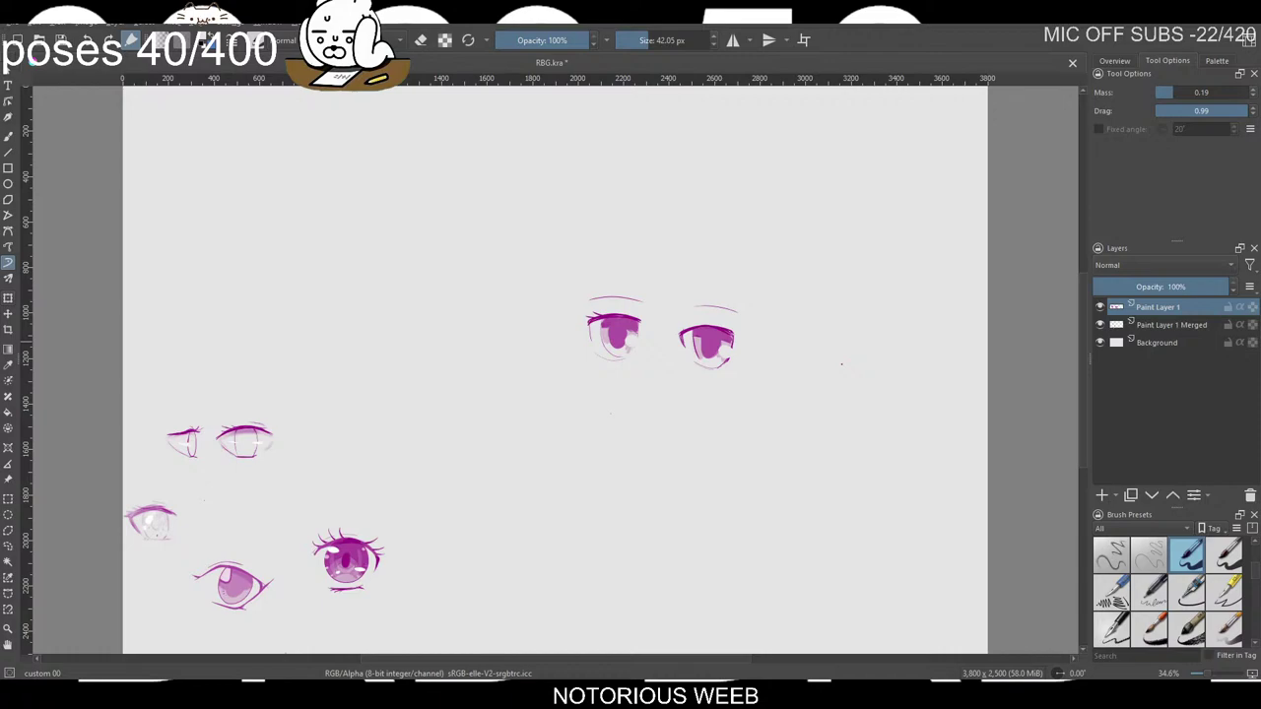
key("ctrl+t")
mouse_move(842, 364)
left_mouse_down()
mouse_move(592, 291)
mouse_move(266, 134)
left_mouse_up()
Apply the move, set brush opacity to 100%, and undo a curved test stroke.
key("b")
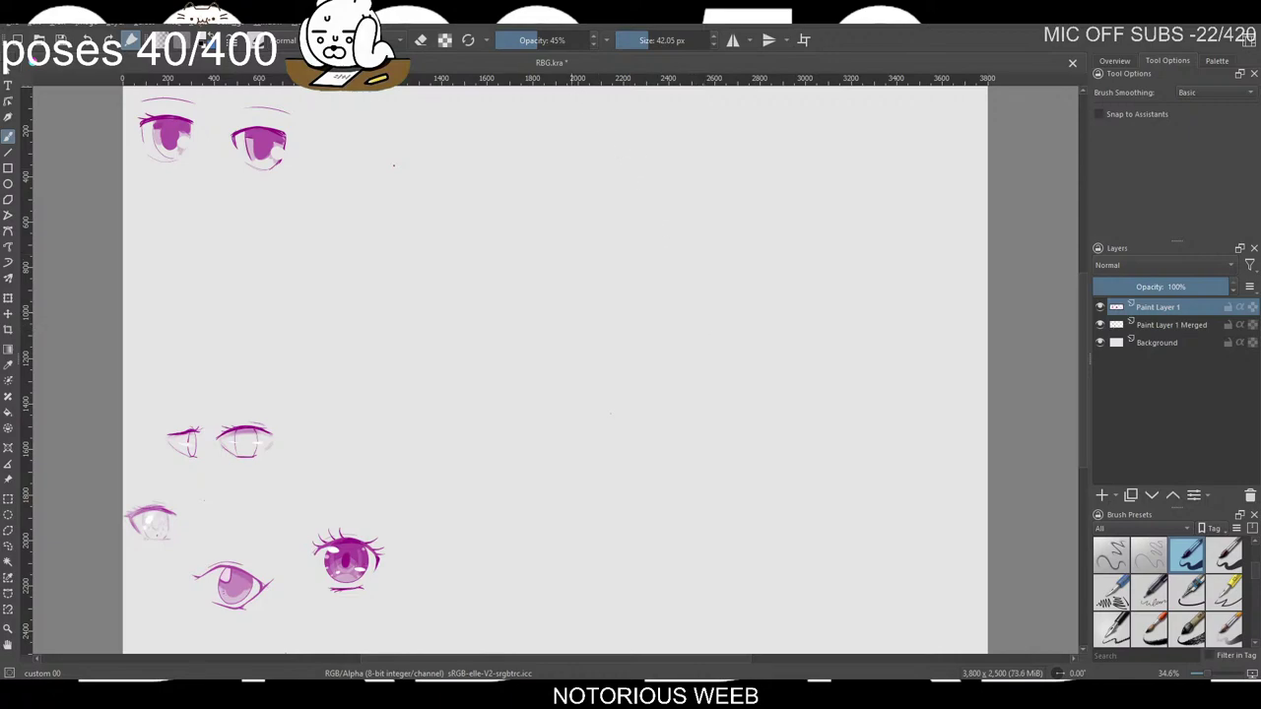
key("o")
key("o")
key("o")
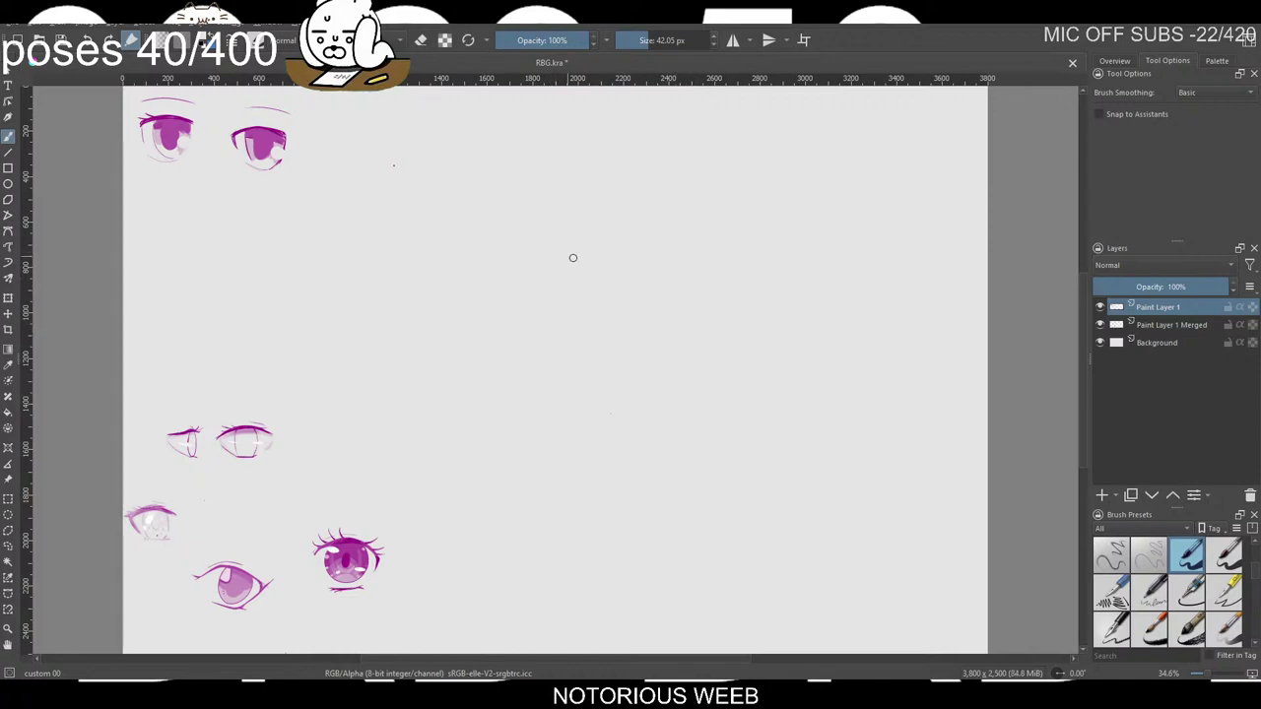
right_click(656, 284)
right_click(661, 239)
left_click_drag(719, 315, 794, 320)
key("ctrl+z")
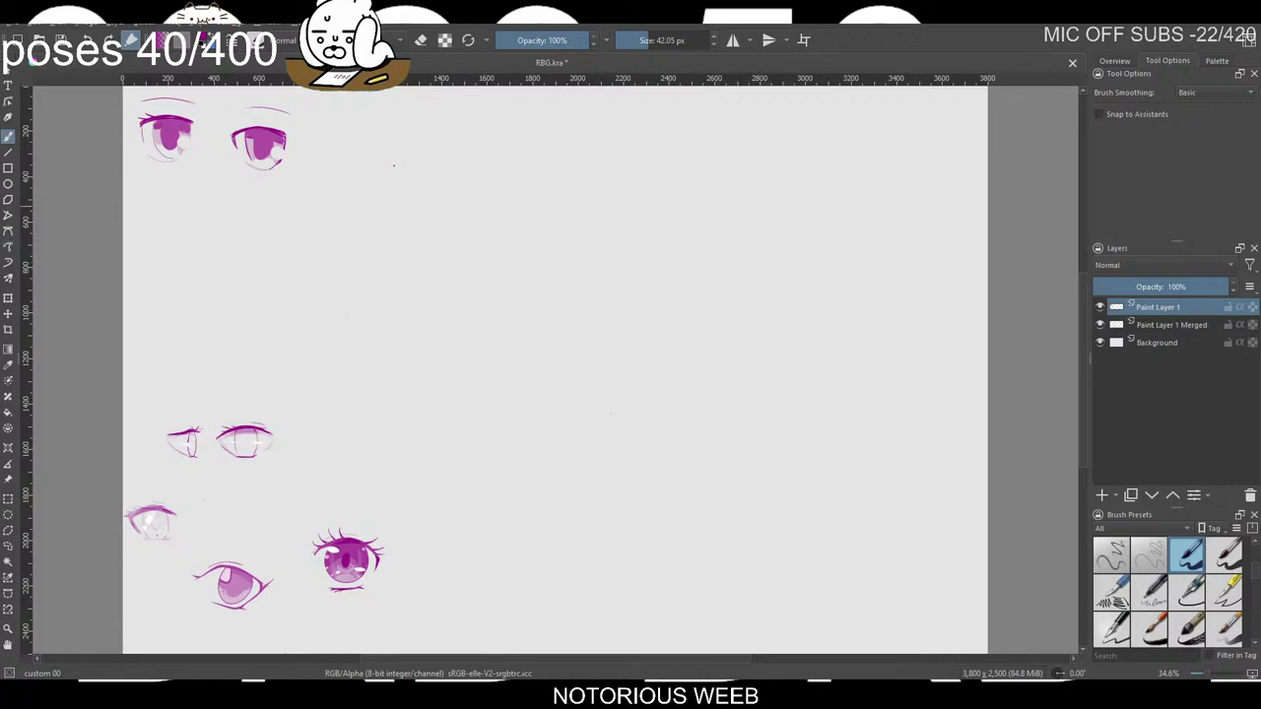
With the Dynamic Brush, draw the right angry eye's upper lid line, undoing a stray left-lid stroke.
left_click(8, 262)
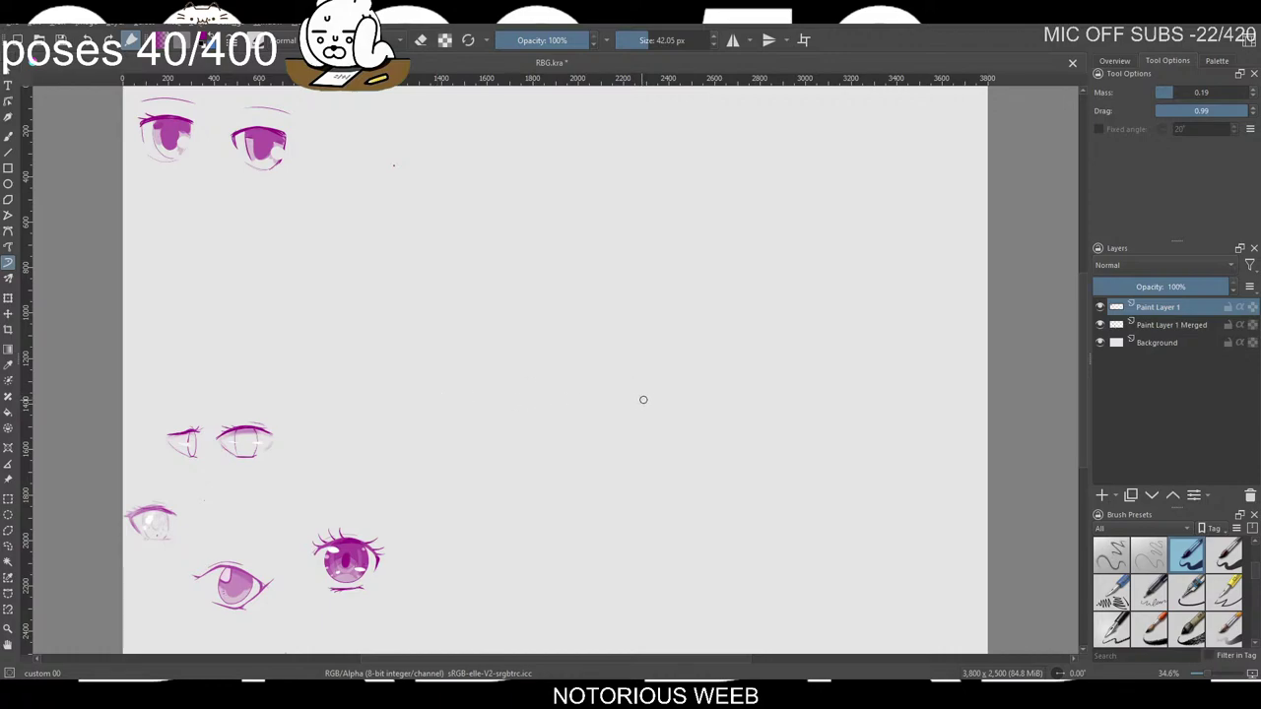
left_click_drag(718, 345, 774, 358)
left_click_drag(633, 355, 698, 350)
key("ctrl+z")
Shrink the brush and draw the right eye's inner corner and lower lid.
key("bracketleft")
left_click_drag(742, 309, 729, 303)
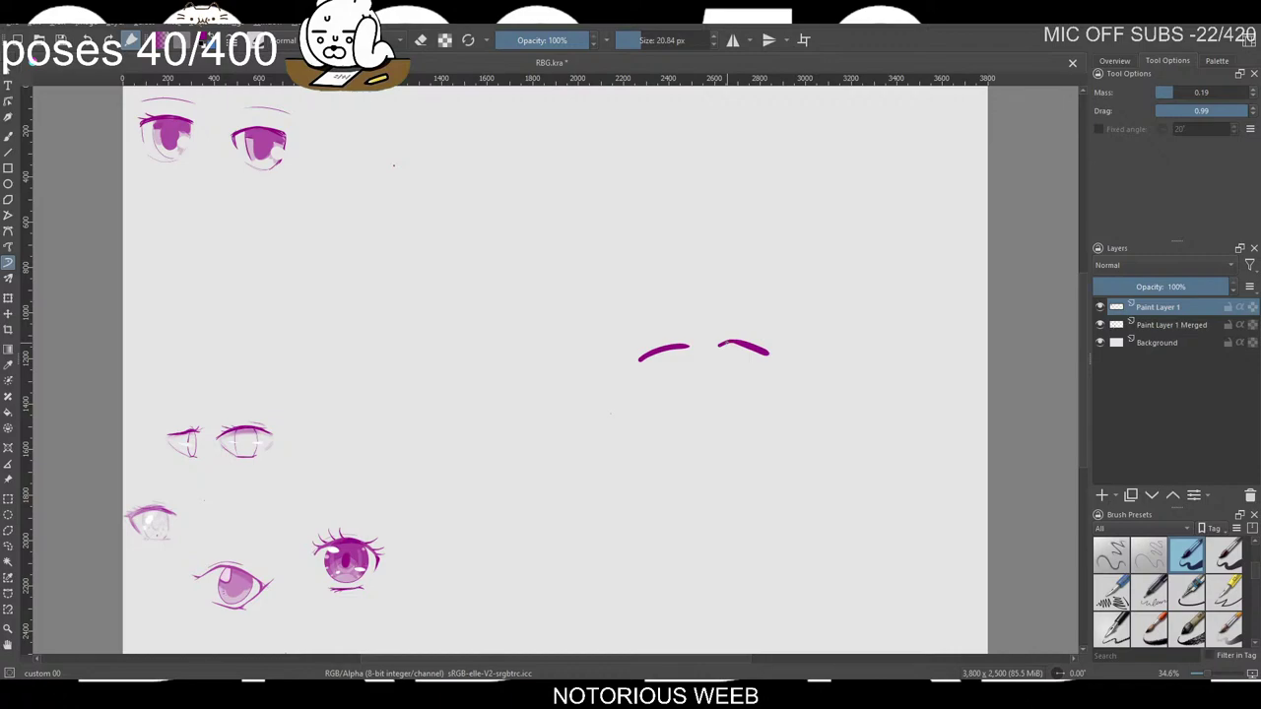
left_click_drag(722, 345, 727, 365)
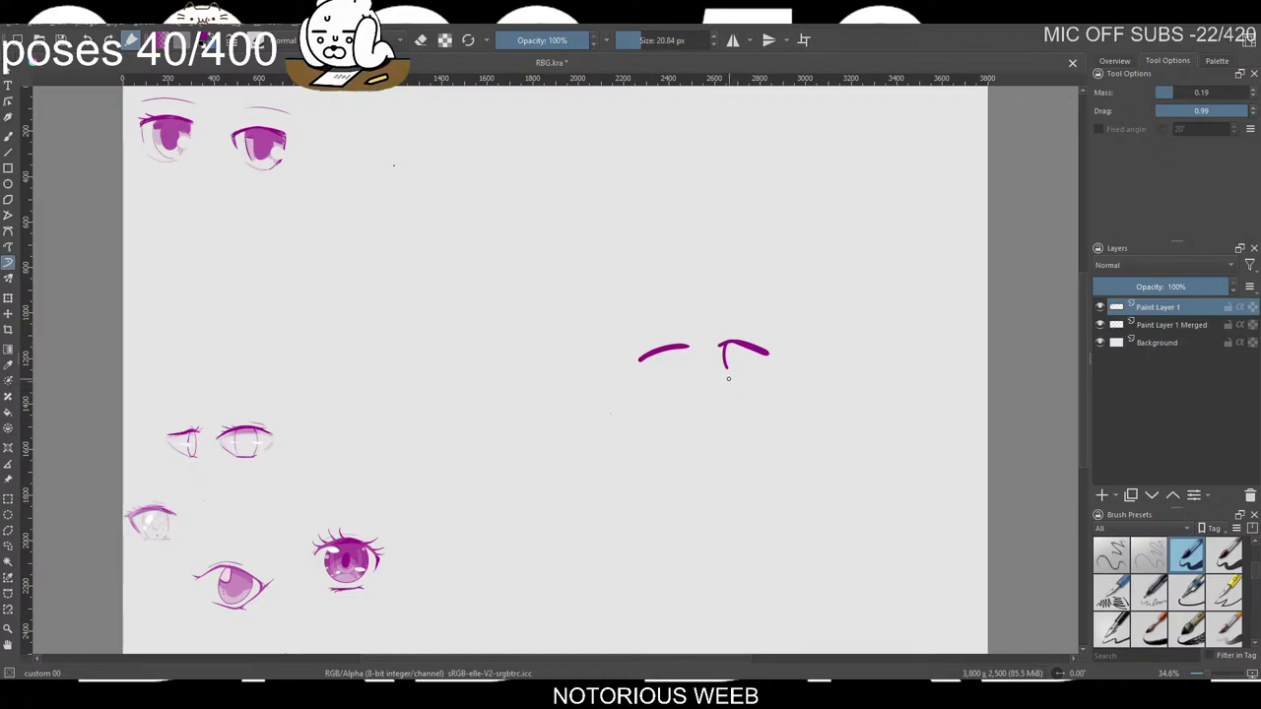
mouse_move(725, 374)
left_mouse_down()
mouse_move(775, 382)
mouse_move(765, 372)
left_mouse_up()
key("ctrl+z")
key("ctrl+z")
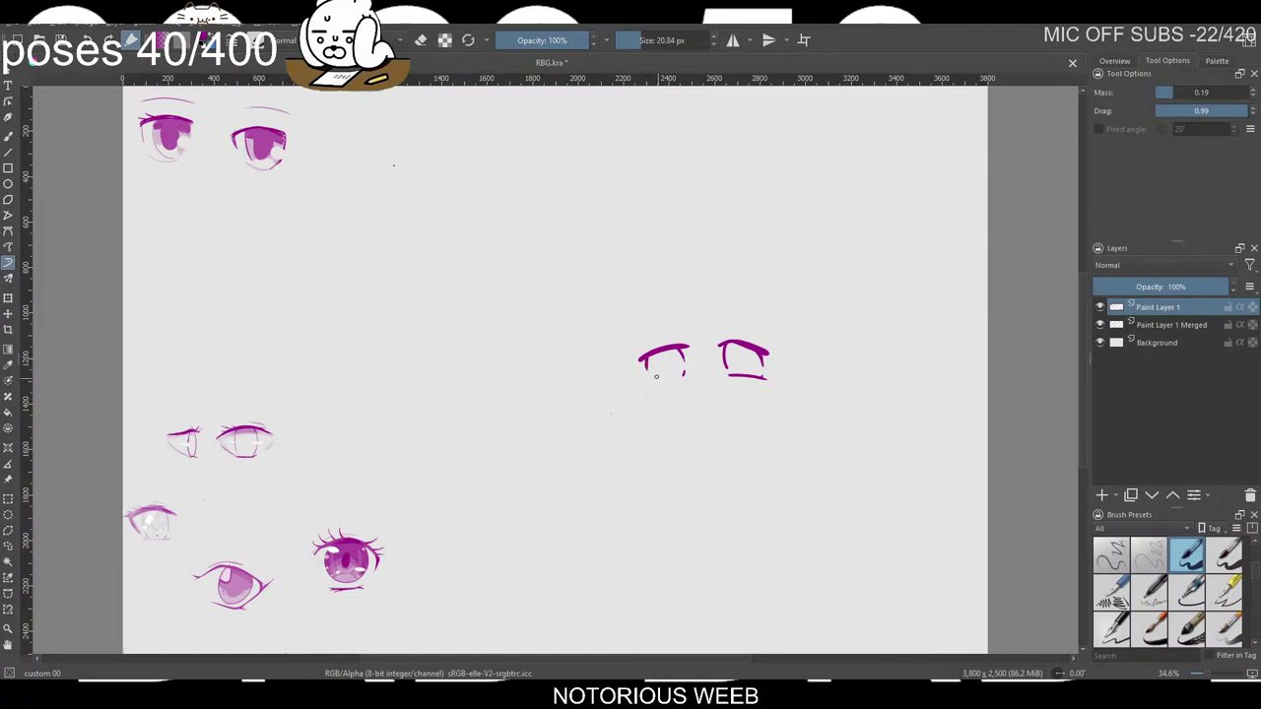
Draw the left eye's outer corner, lower lid and right brow dash, then set opacity to 48%.
left_click_drag(647, 357, 650, 379)
left_click_drag(650, 380, 681, 379)
mouse_move(723, 333)
left_mouse_down()
mouse_move(733, 333)
mouse_move(683, 337)
left_mouse_up()
left_click(542, 40)
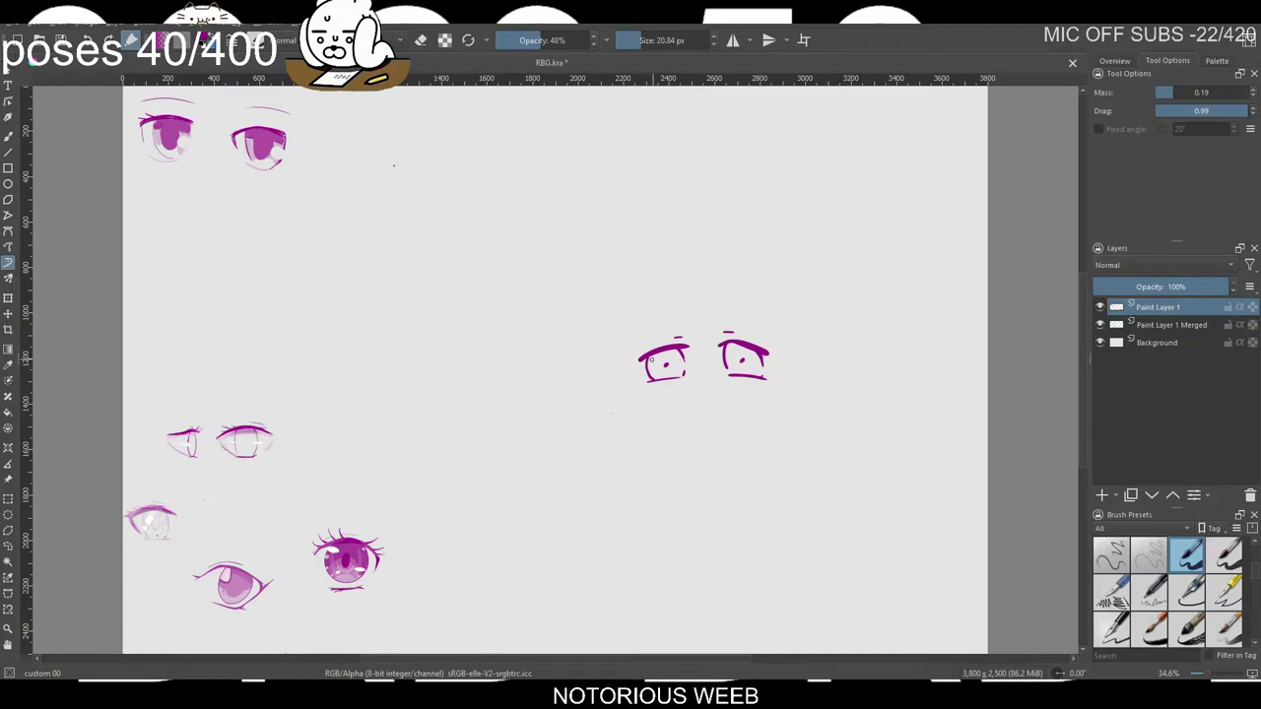
Paint translucent pink shading inside the left and right irises of the angry eyes.
mouse_move(654, 360)
left_mouse_down()
mouse_move(670, 351)
mouse_move(685, 373)
mouse_move(662, 377)
left_mouse_up()
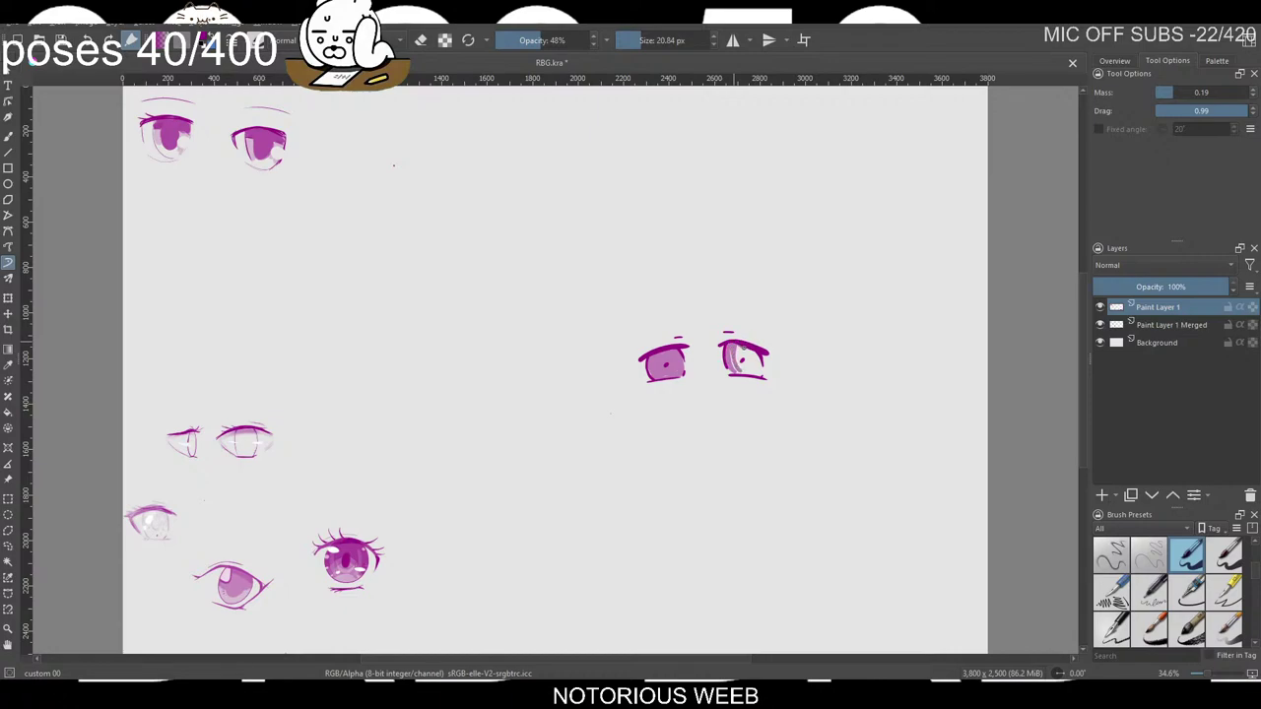
left_click_drag(746, 355, 758, 369)
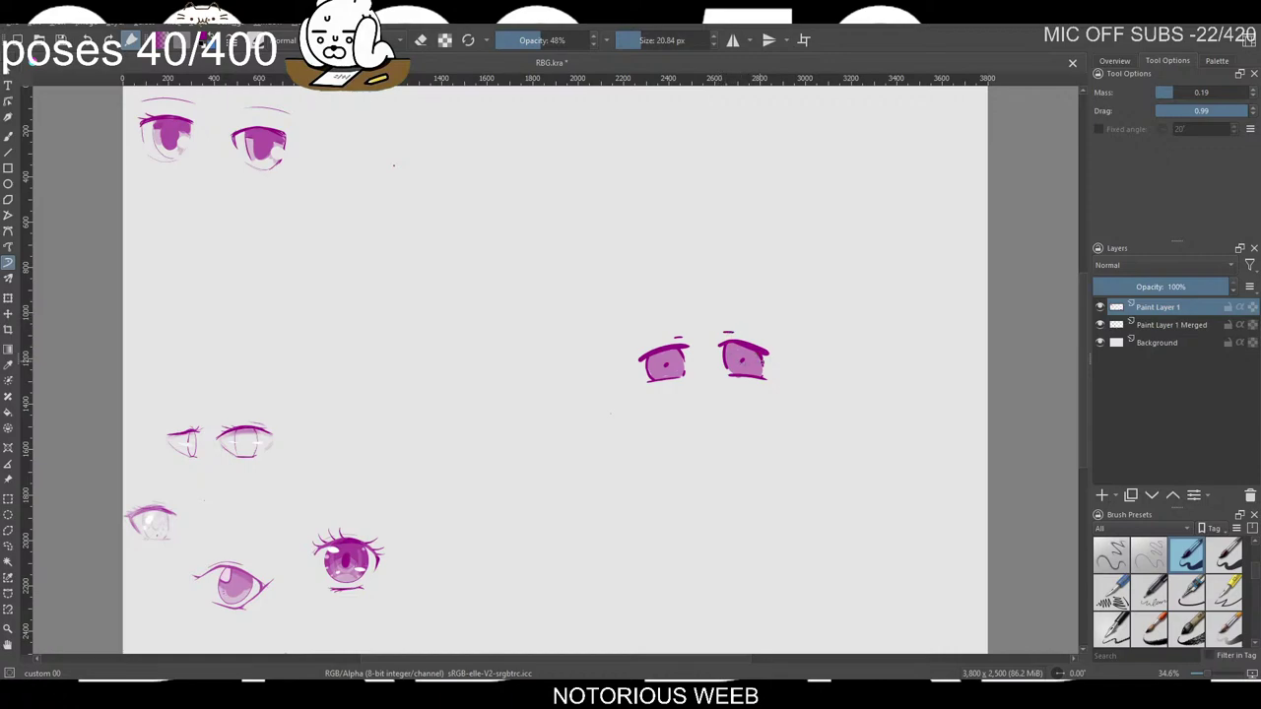
Toggle eraser mode, raise opacity to 99%, and darken the left eye's outer edge.
key("e")
key("o")
key("o")
key("o")
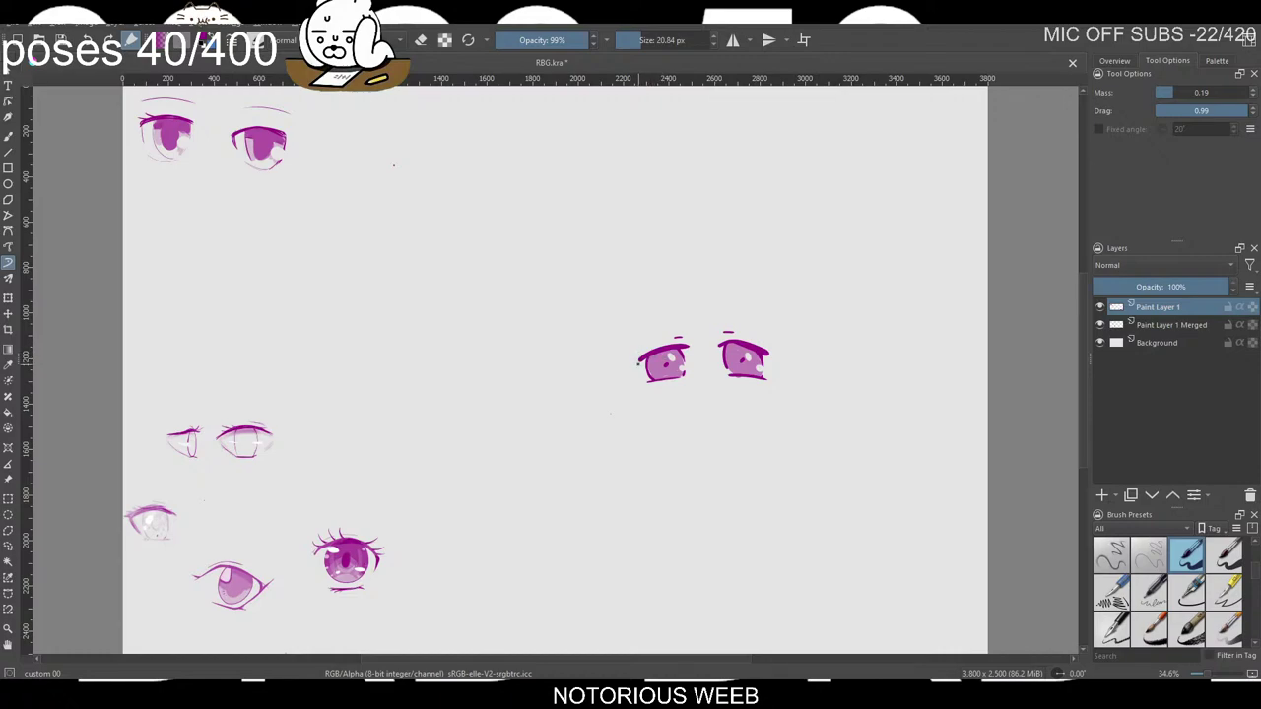
left_click_drag(640, 356, 640, 367)
Lasso the angry-eye pair and move it to the top-left, below the first eye pair.
left_click(8, 545)
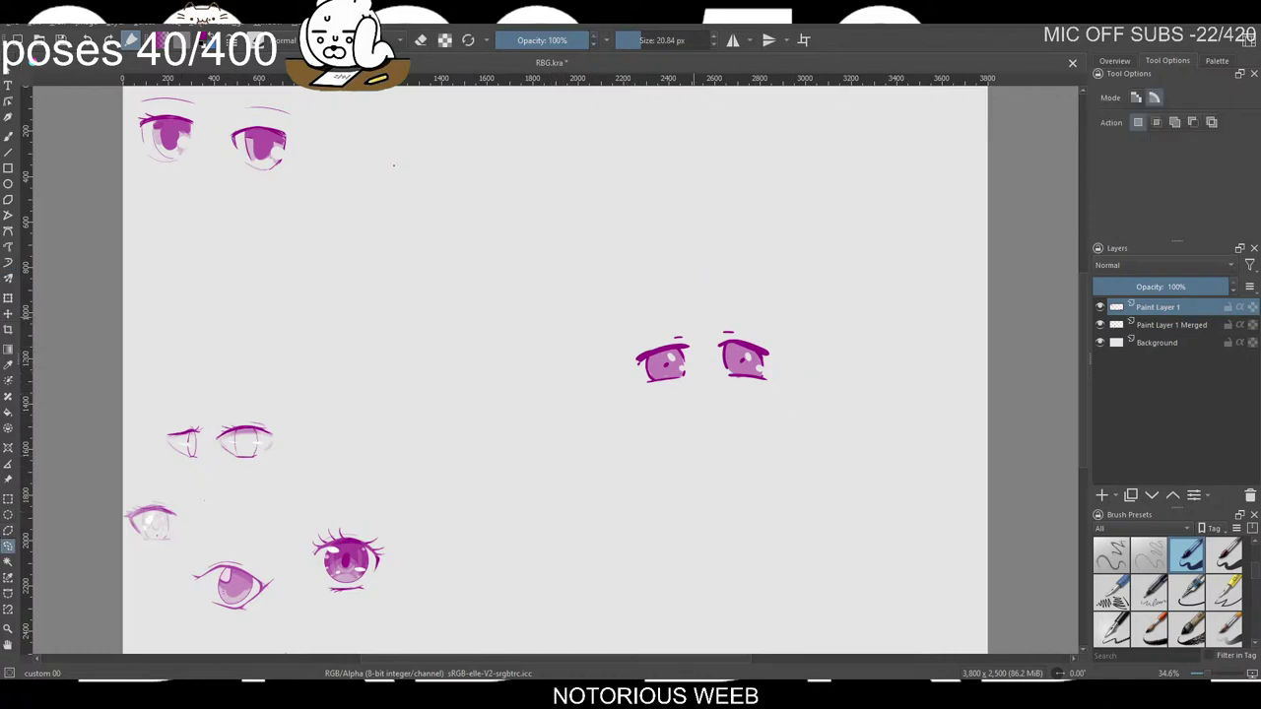
left_click_drag(646, 320, 622, 392)
key("t")
left_click_drag(704, 360, 202, 216)
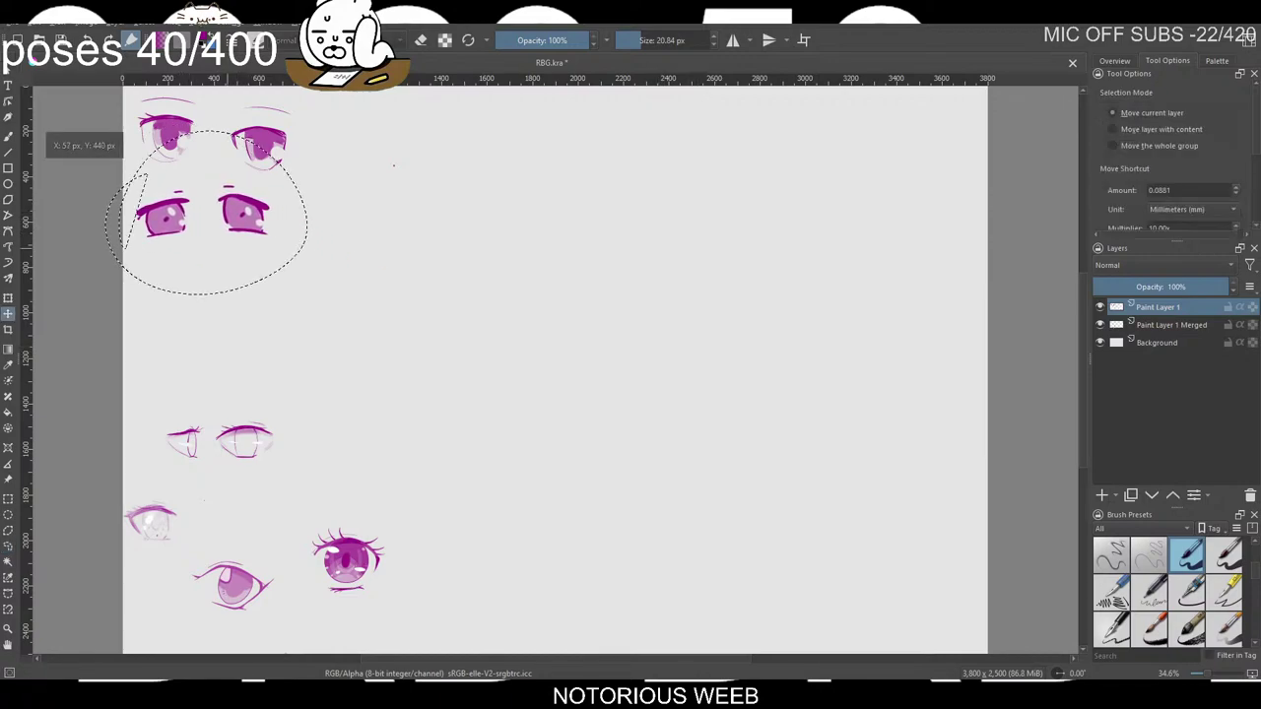
Deselect the moved eyes and return to the Dynamic Brush.
key("ctrl+r")
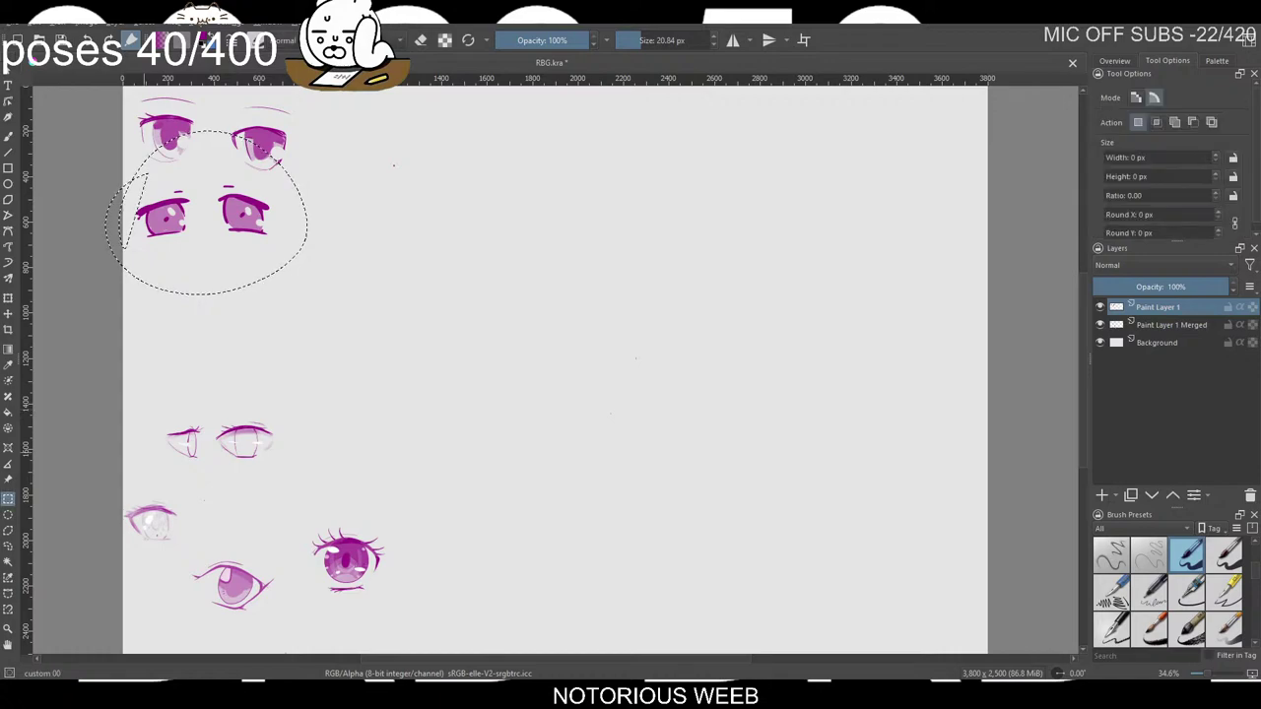
right_click(386, 355)
left_click(417, 387)
key("b")
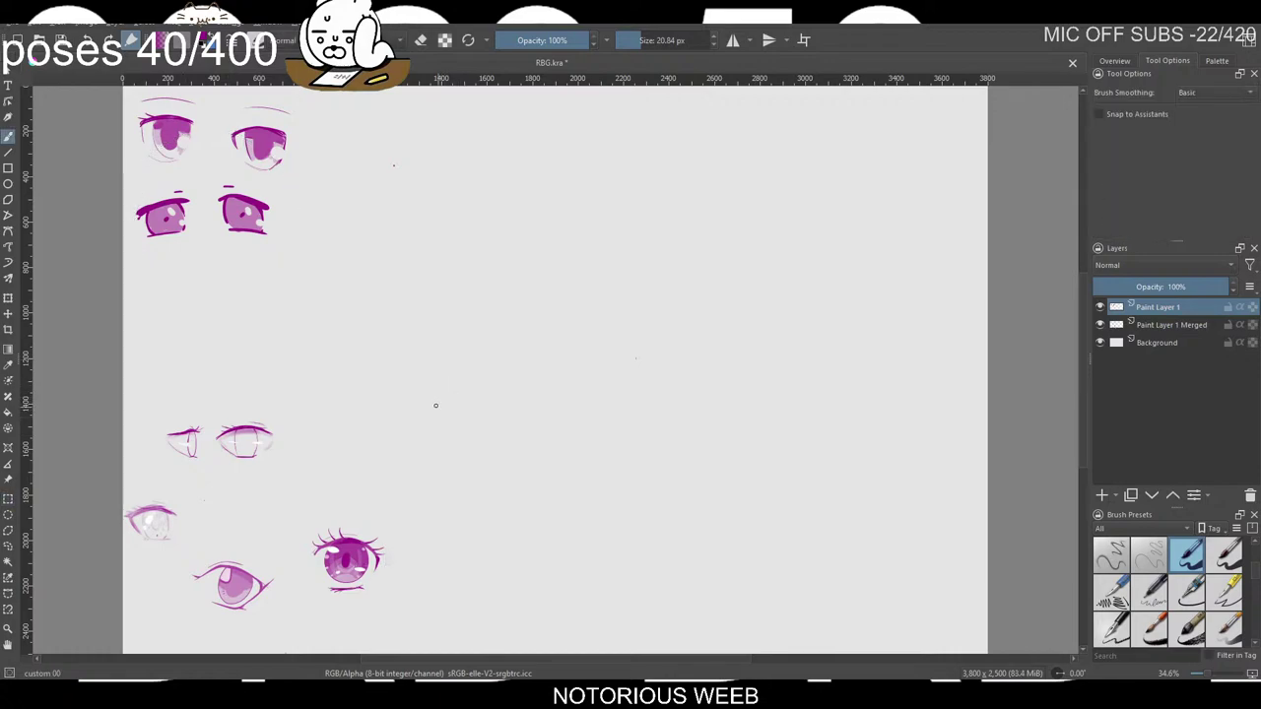
left_click(8, 262)
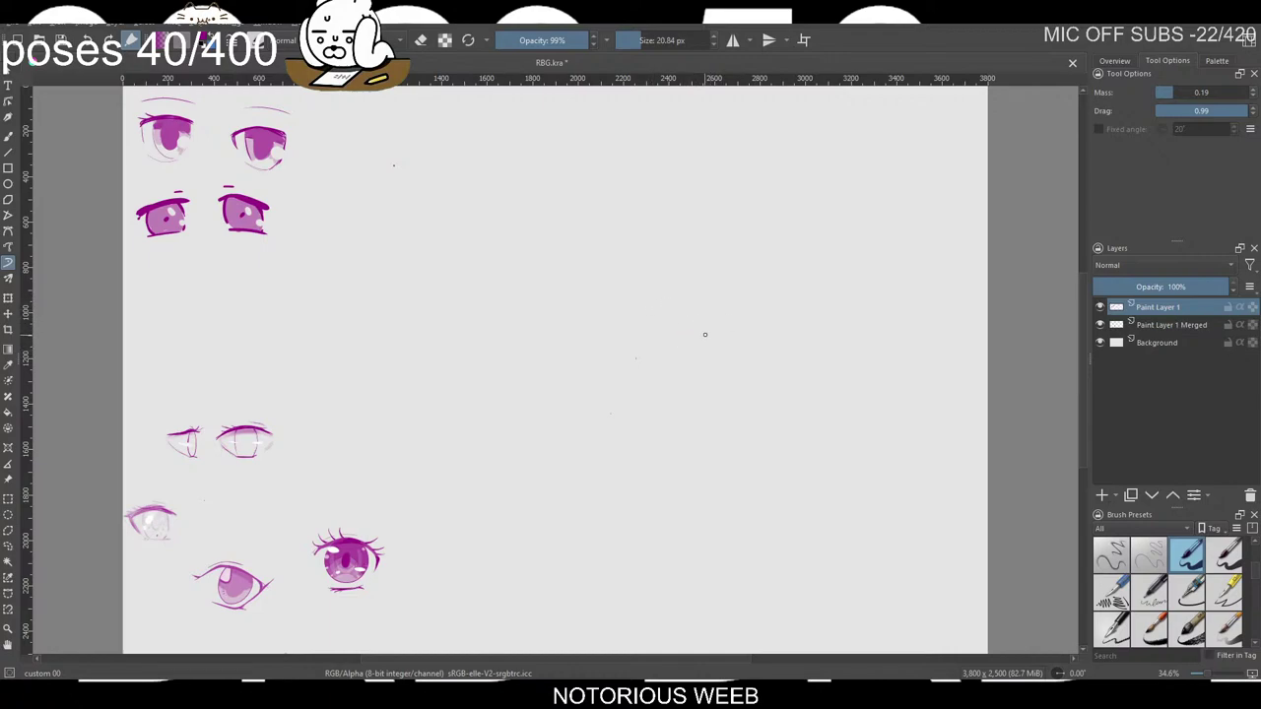
Draw a new eye's upper-lid arc, shrink the brush to about 11 px, then add iris and lower lid.
left_click_drag(715, 333, 761, 326)
left_click_drag(767, 303, 755, 317)
mouse_move(739, 329)
left_mouse_down()
mouse_move(727, 340)
mouse_move(730, 328)
left_mouse_up()
left_click_drag(726, 347, 753, 344)
left_click_drag(758, 341, 770, 337)
Thicken the small eye's outer corner and redraw its upper eyelid line.
key("e")
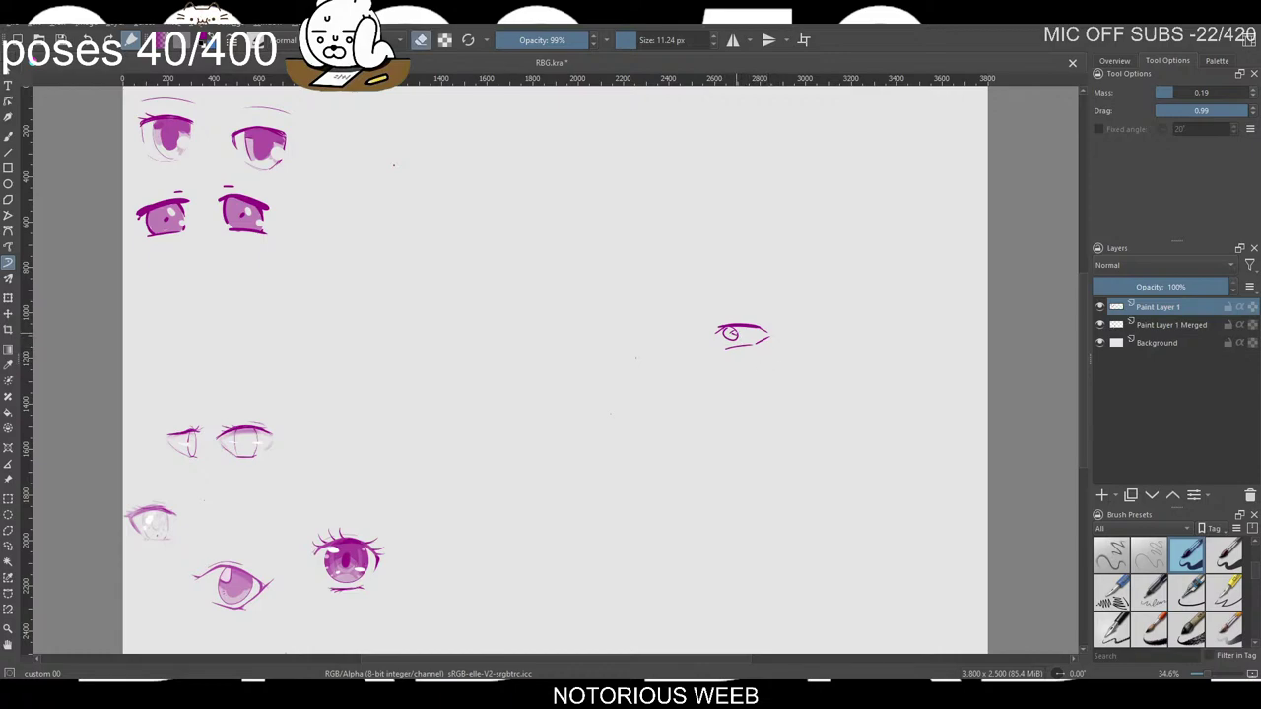
key("e")
key("e")
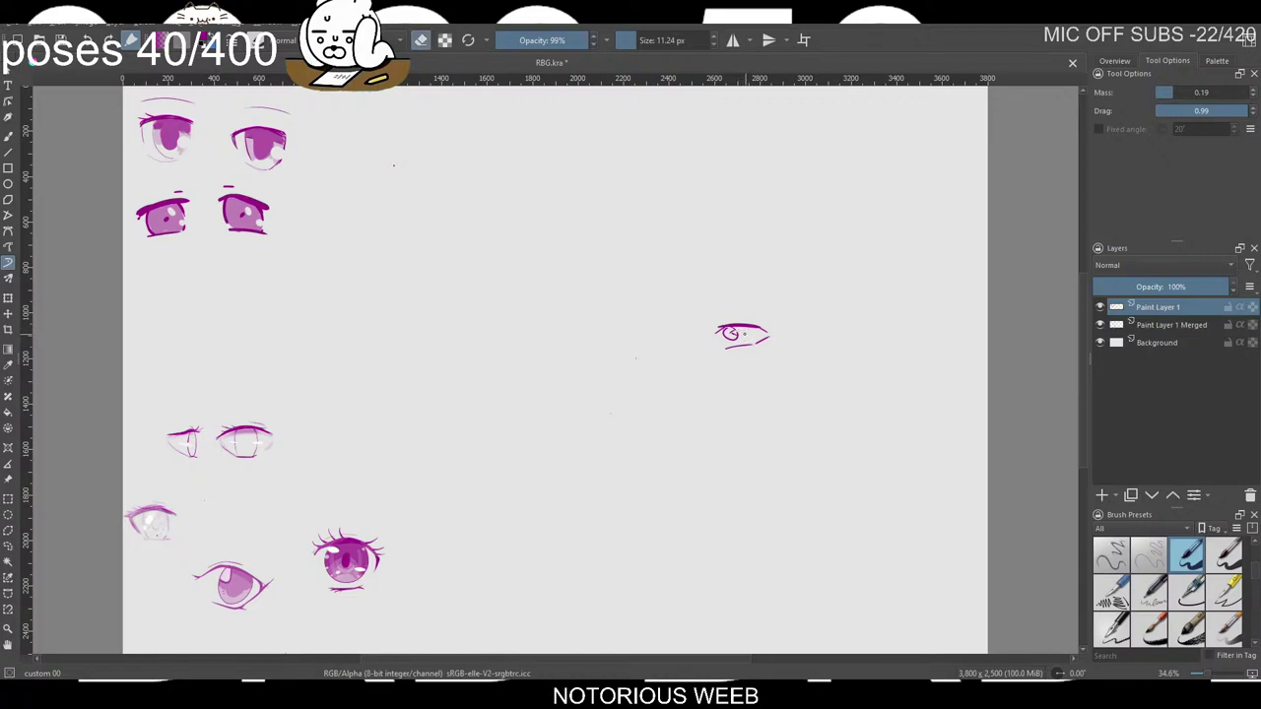
key("e")
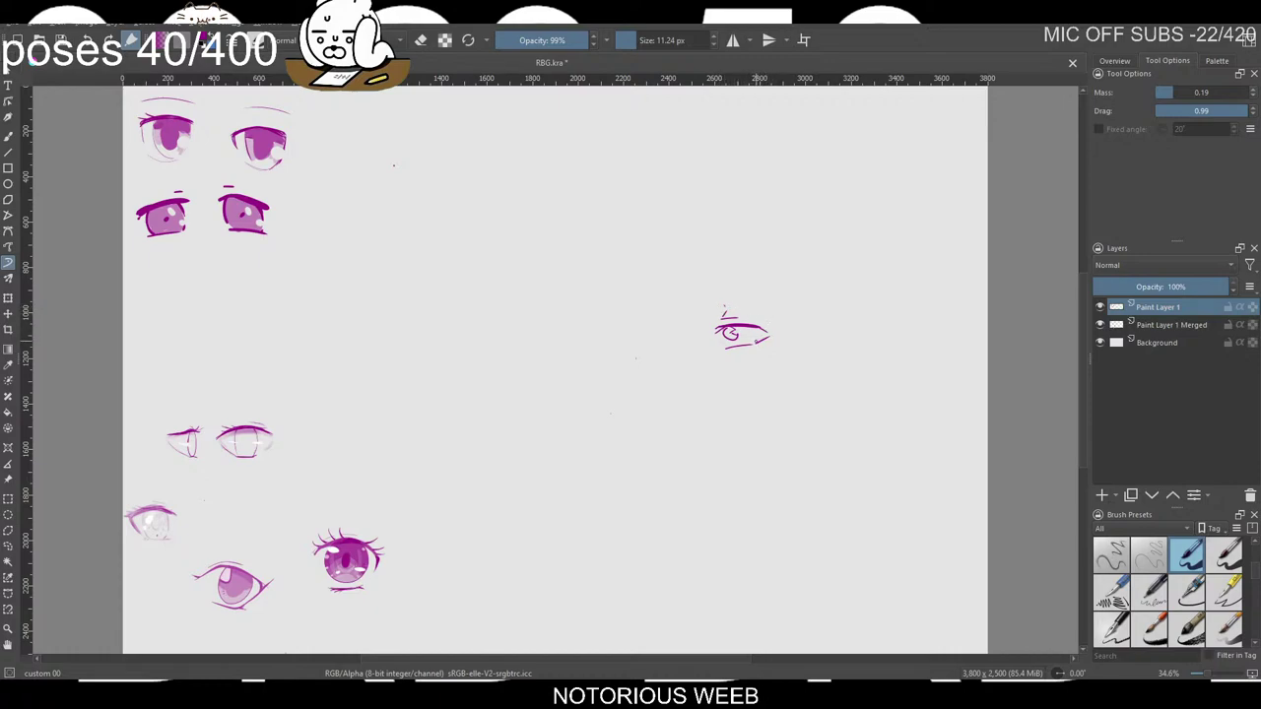
left_click_drag(766, 338, 754, 343)
left_click_drag(713, 305, 749, 304)
key("ctrl+z")
mouse_move(715, 305)
left_mouse_down()
mouse_move(763, 297)
mouse_move(741, 294)
left_mouse_up()
key("ctrl+z")
Try a curved line left of the small eye and a short lower lid, undoing failed strokes.
key("ctrl+z")
left_click_drag(719, 296, 753, 295)
left_click_drag(640, 356, 691, 333)
key("ctrl+z")
left_click_drag(640, 356, 682, 338)
key("ctrl+z")
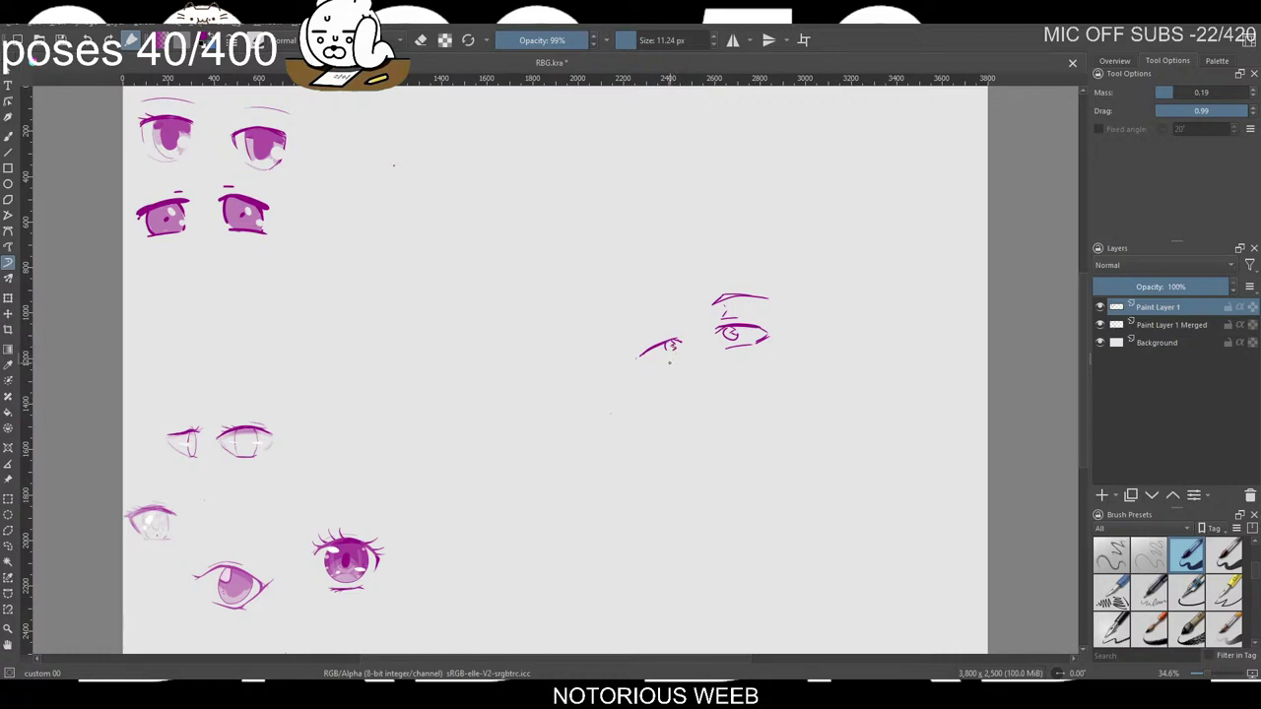
left_click_drag(656, 362, 682, 357)
key("ctrl+z")
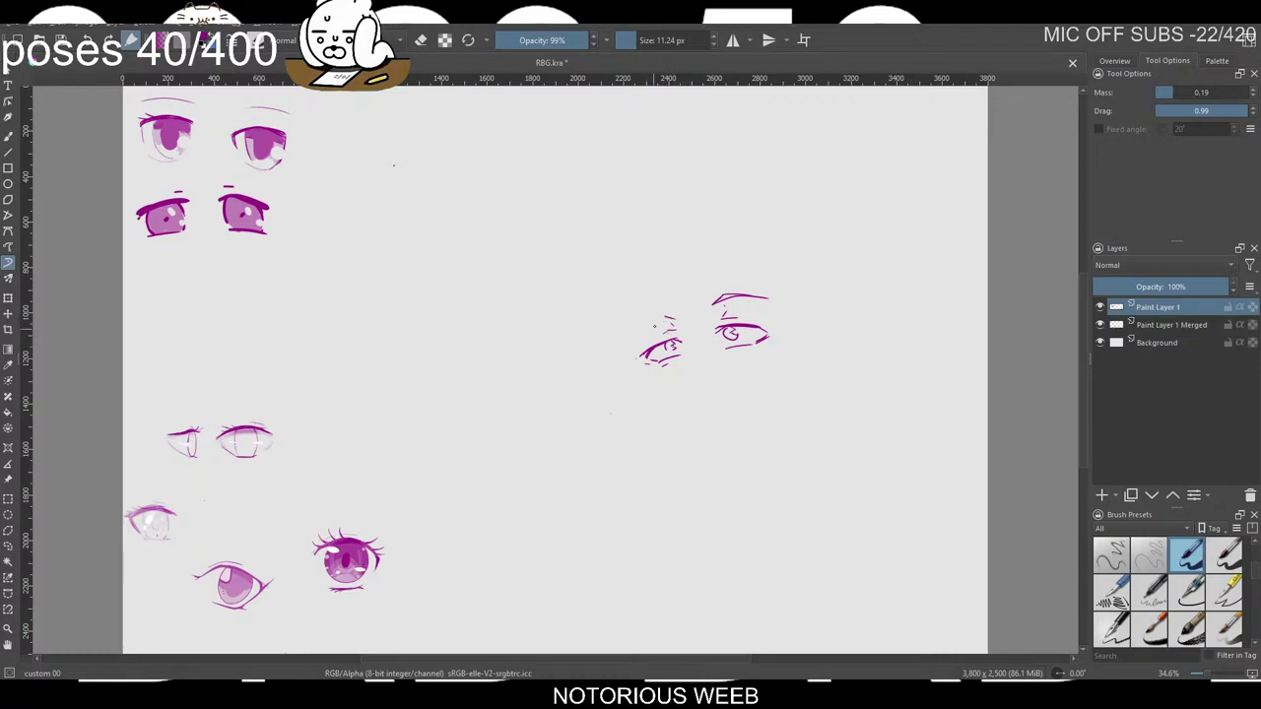
Strengthen the left eye's outer edge, extend the right brow, and add a crease under the right eye.
left_click_drag(641, 331, 640, 335)
left_click_drag(640, 324, 632, 341)
left_click_drag(764, 300, 779, 301)
left_click_drag(731, 356, 719, 369)
Lasso the rough eye pair, move it into the left column below the second row, and deselect.
left_click(8, 546)
mouse_move(650, 280)
left_mouse_down()
mouse_move(616, 372)
mouse_move(640, 295)
left_mouse_up()
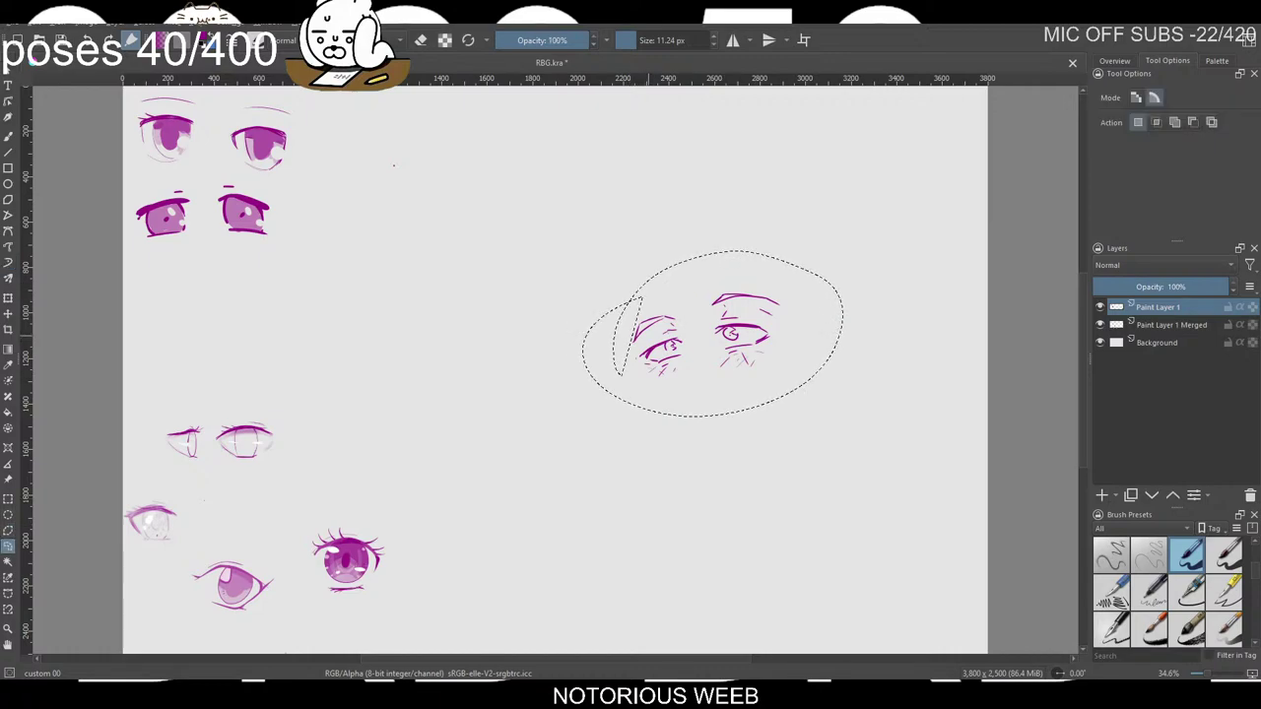
key("t")
mouse_move(709, 340)
left_mouse_down()
mouse_move(443, 355)
mouse_move(291, 315)
left_mouse_up()
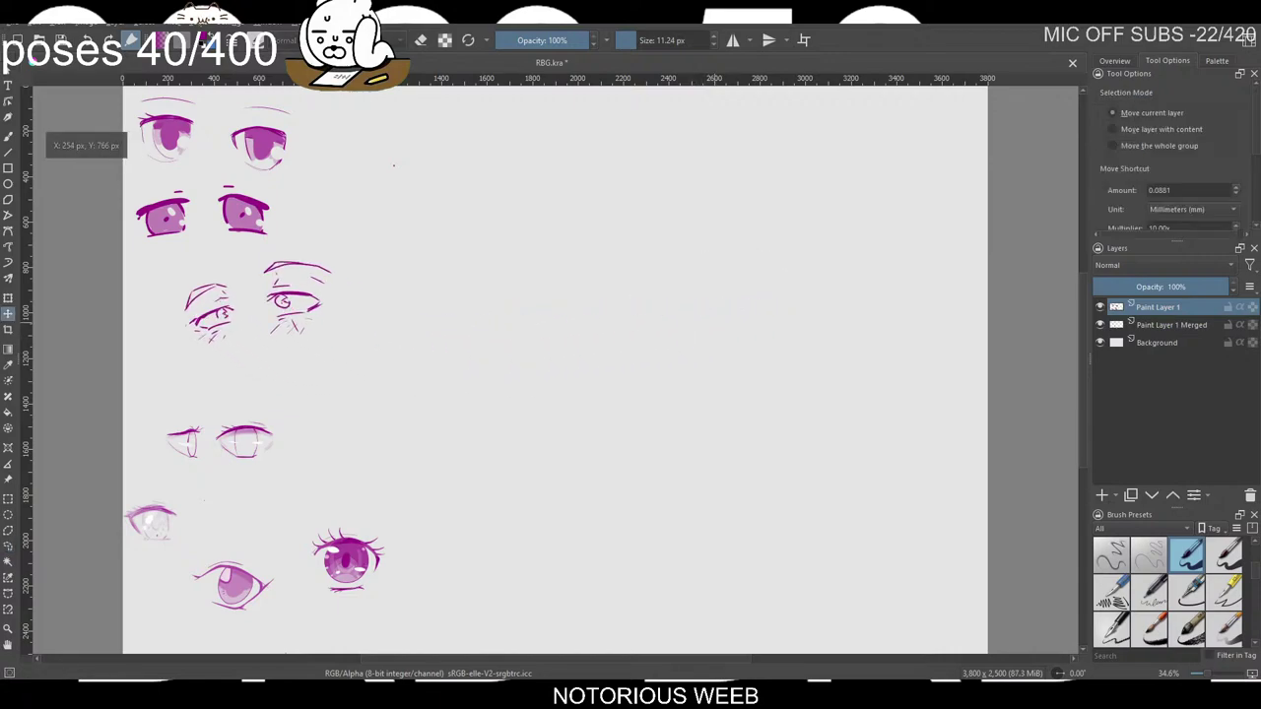
left_click_drag(180, 260, 132, 248)
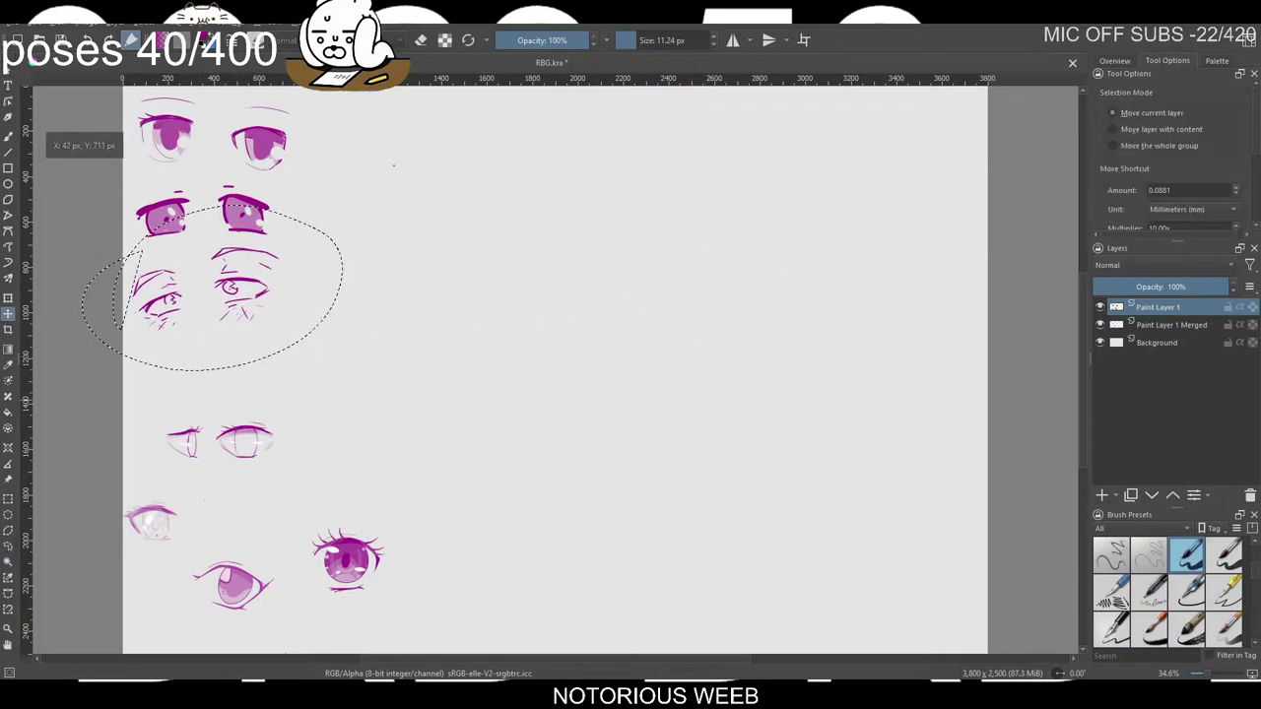
right_click(424, 392)
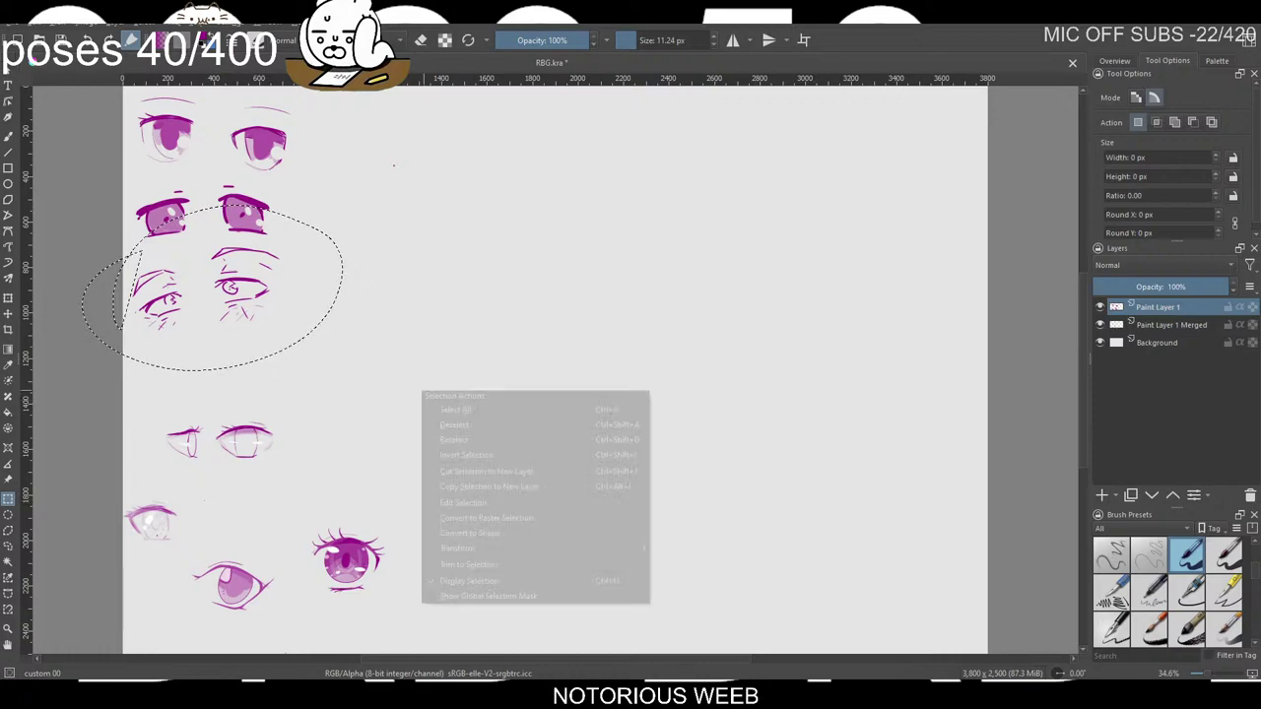
left_click(493, 425)
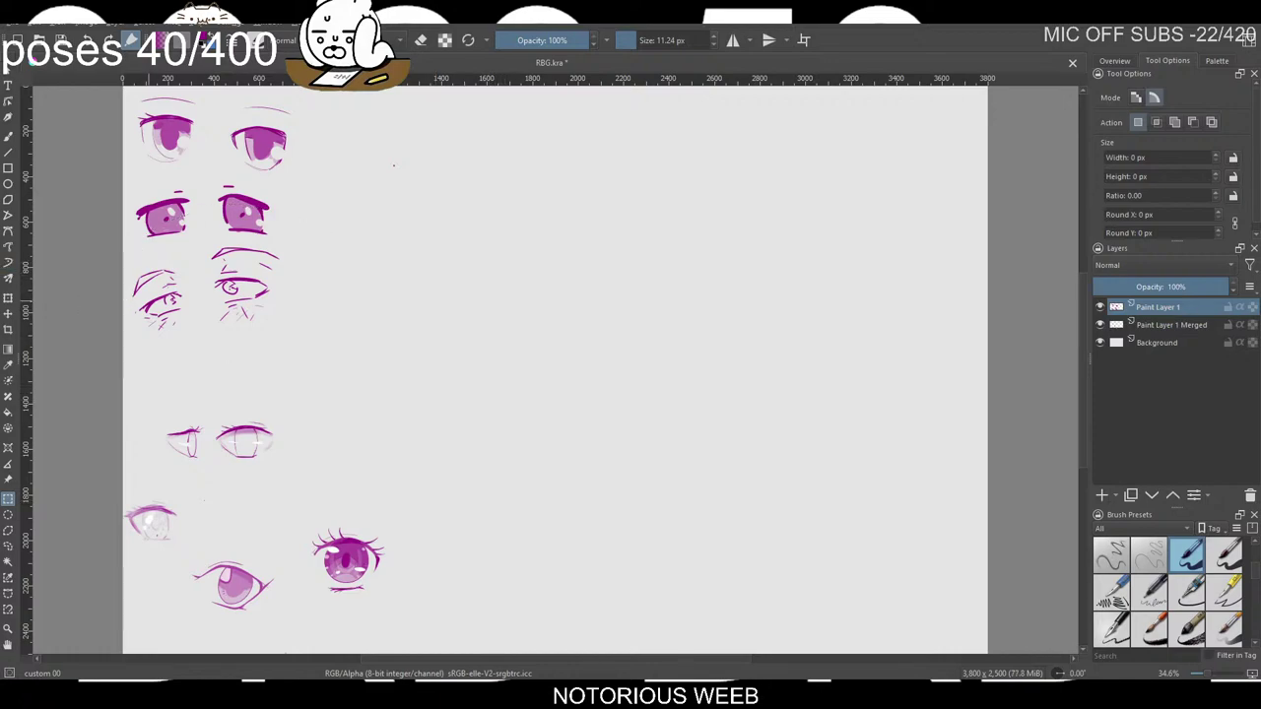
left_click(8, 262)
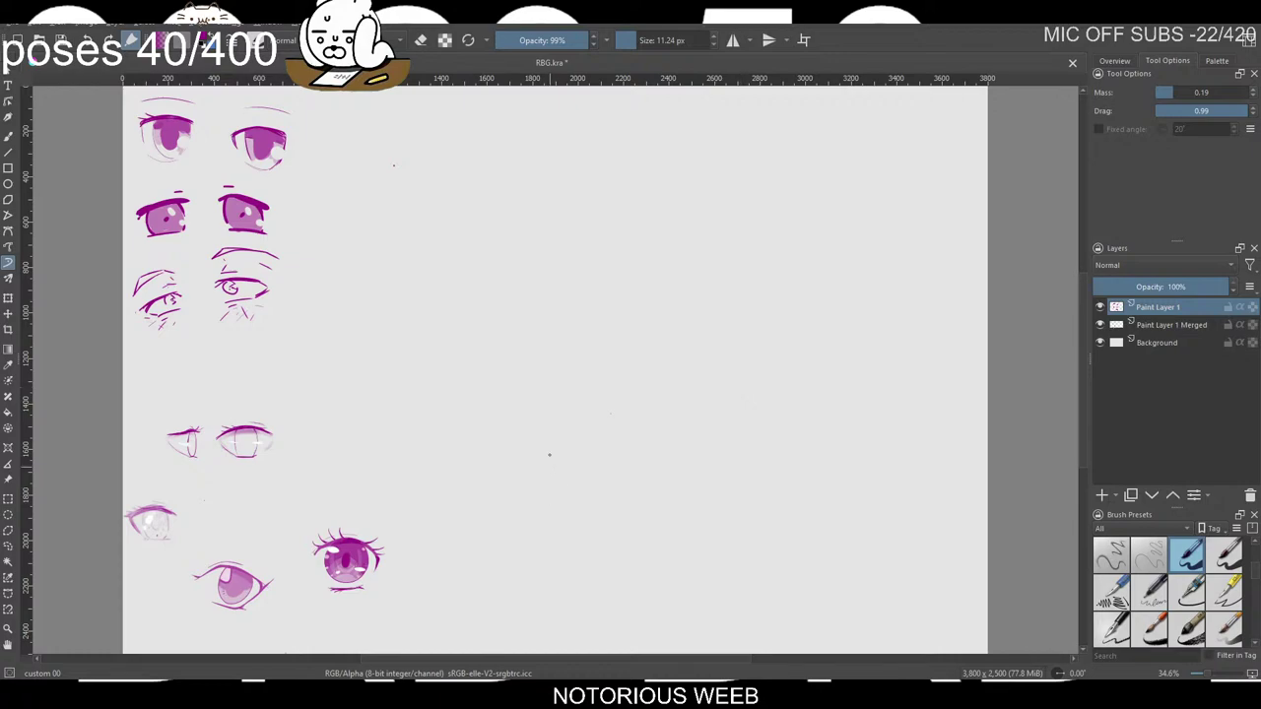
Draw side-by-side iris circles in the canvas centre, undoing misshapen attempts.
mouse_move(615, 380)
left_mouse_down()
mouse_move(638, 386)
mouse_move(640, 431)
left_mouse_up()
key("ctrl+z")
mouse_move(608, 395)
left_mouse_down()
mouse_move(638, 382)
mouse_move(619, 424)
mouse_move(608, 395)
mouse_move(625, 416)
mouse_move(633, 383)
left_mouse_up()
key("ctrl+z")
mouse_move(705, 388)
left_mouse_down()
mouse_move(731, 406)
mouse_move(693, 426)
mouse_move(725, 412)
mouse_move(686, 394)
left_mouse_up()
key("ctrl+z")
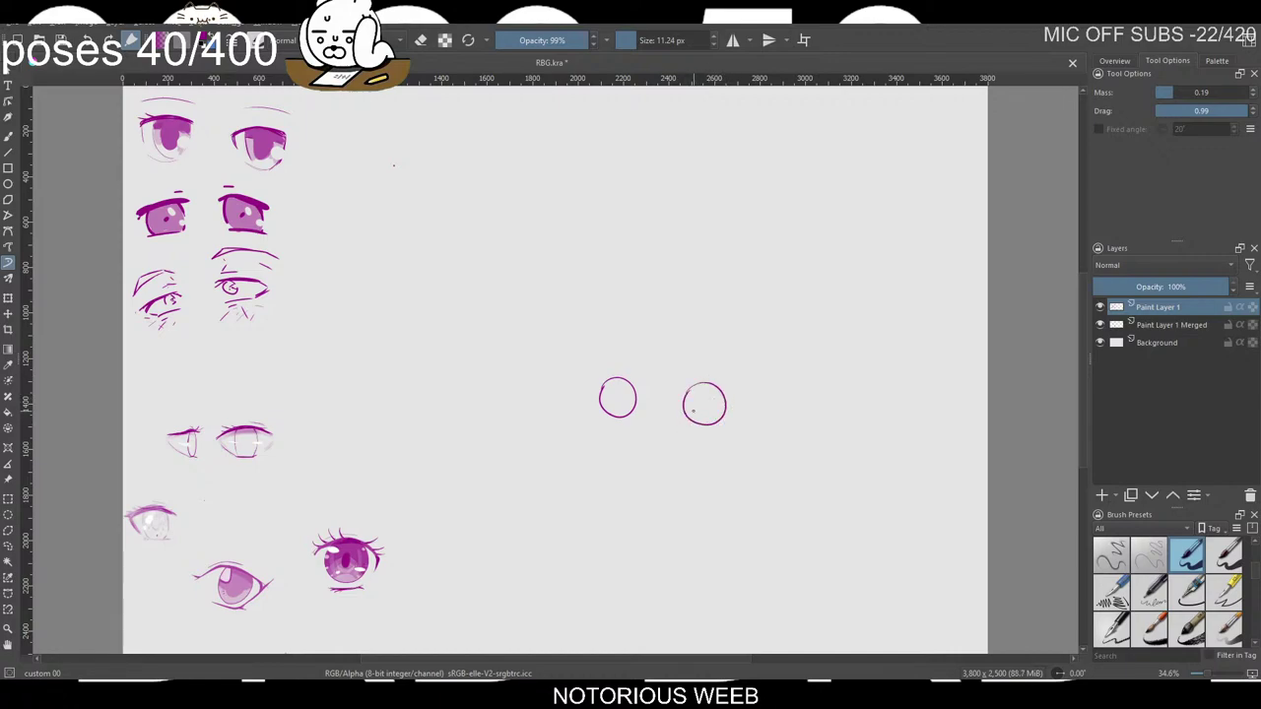
Redraw the right iris circle and give it a clean upper eyelid arc.
key("ctrl+z")
left_click_drag(701, 392, 695, 390)
left_click_drag(690, 388, 733, 388)
left_click_drag(682, 390, 702, 386)
key("ctrl+z")
key("ctrl+z")
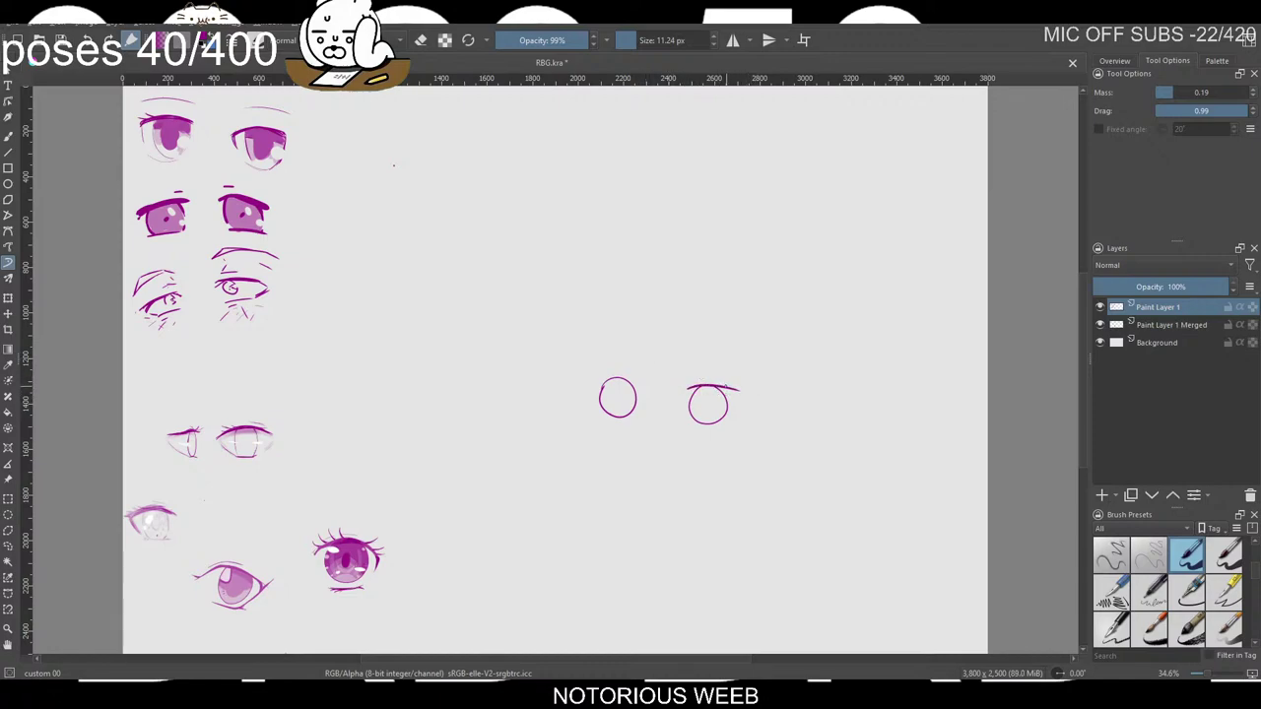
key("ctrl+z")
mouse_move(691, 392)
left_mouse_down()
mouse_move(739, 396)
mouse_move(703, 387)
mouse_move(733, 387)
left_mouse_up()
key("ctrl+z")
Draw a dark upper lash line over the left circle and add lash flicks at the outer corners.
key("ctrl+z")
key("ctrl+z")
left_click_drag(592, 381, 641, 380)
key("ctrl+z")
key("ctrl+z")
left_click_drag(595, 382, 636, 382)
key("ctrl+z")
left_click_drag(589, 384, 644, 382)
mouse_move(636, 381)
left_mouse_down()
mouse_move(643, 373)
mouse_move(588, 371)
left_mouse_up()
Fill both eye circles with translucent pink using the Fill tool at 24% opacity.
key("f")
left_click_drag(589, 41, 519, 40)
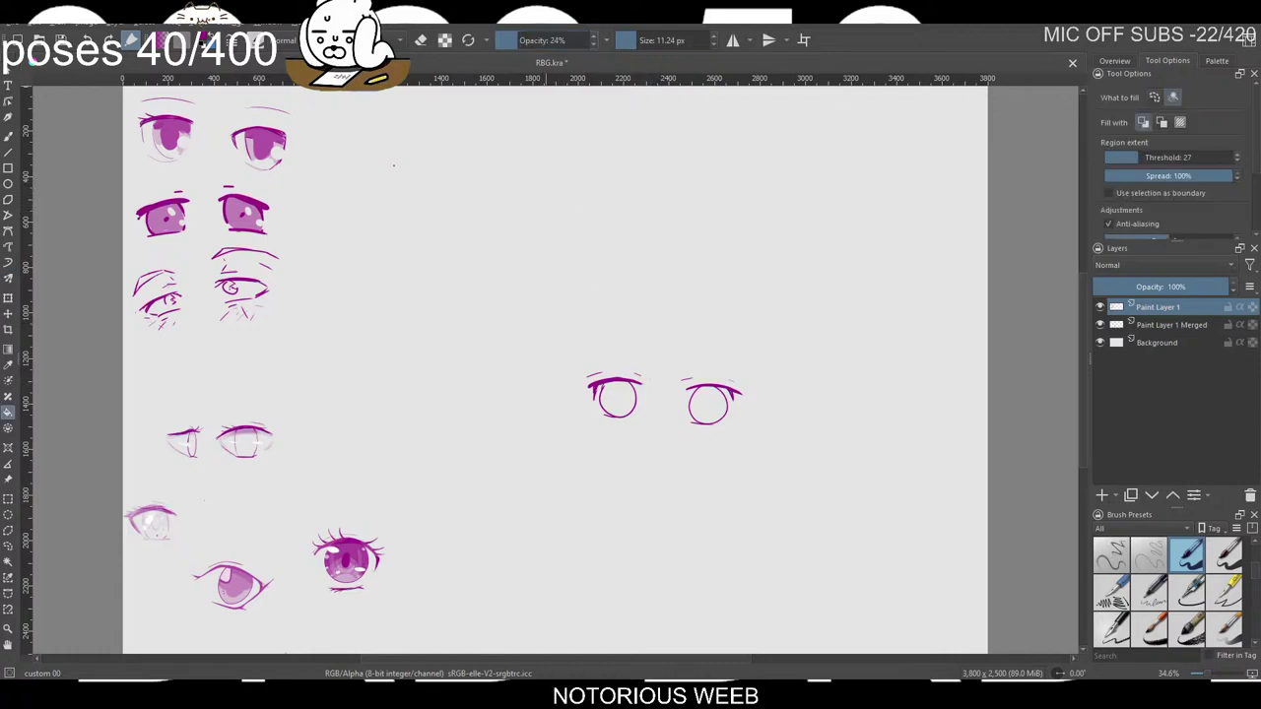
left_click(617, 399)
left_click(708, 405)
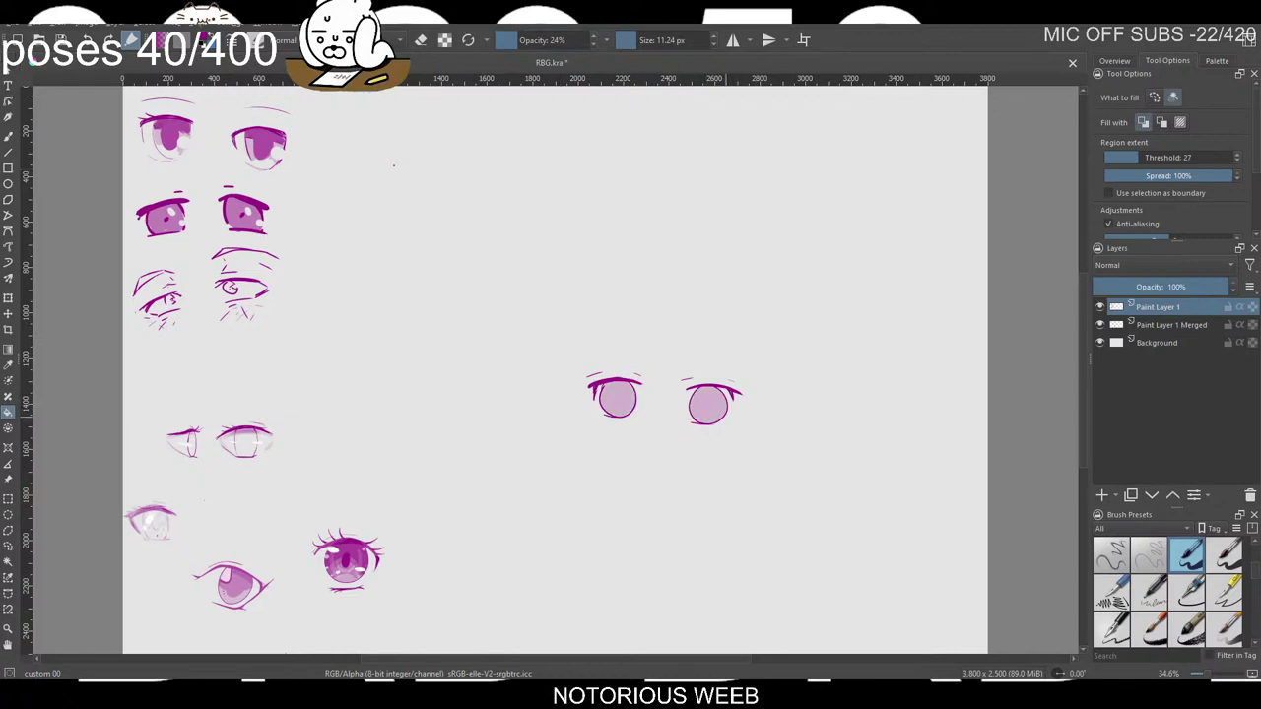
Return to the brush at about 44% opacity and select the Multibrush tool.
key("b")
left_click(537, 39)
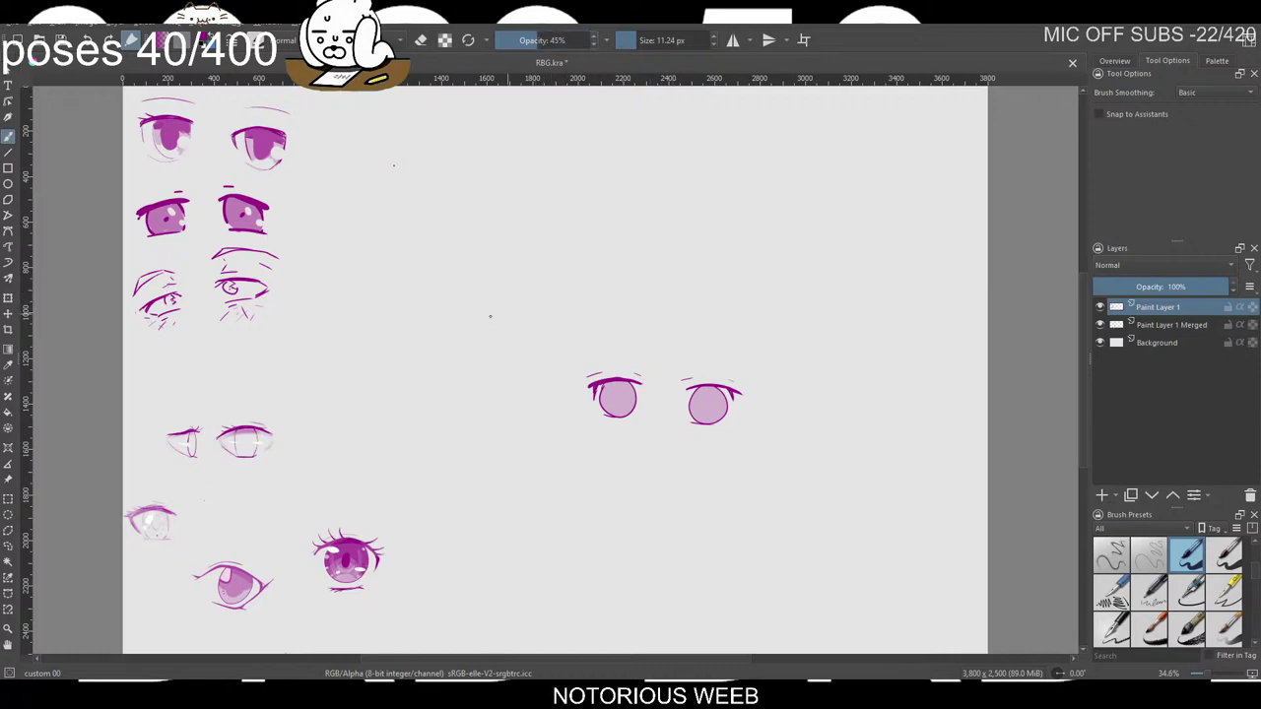
left_click(8, 277)
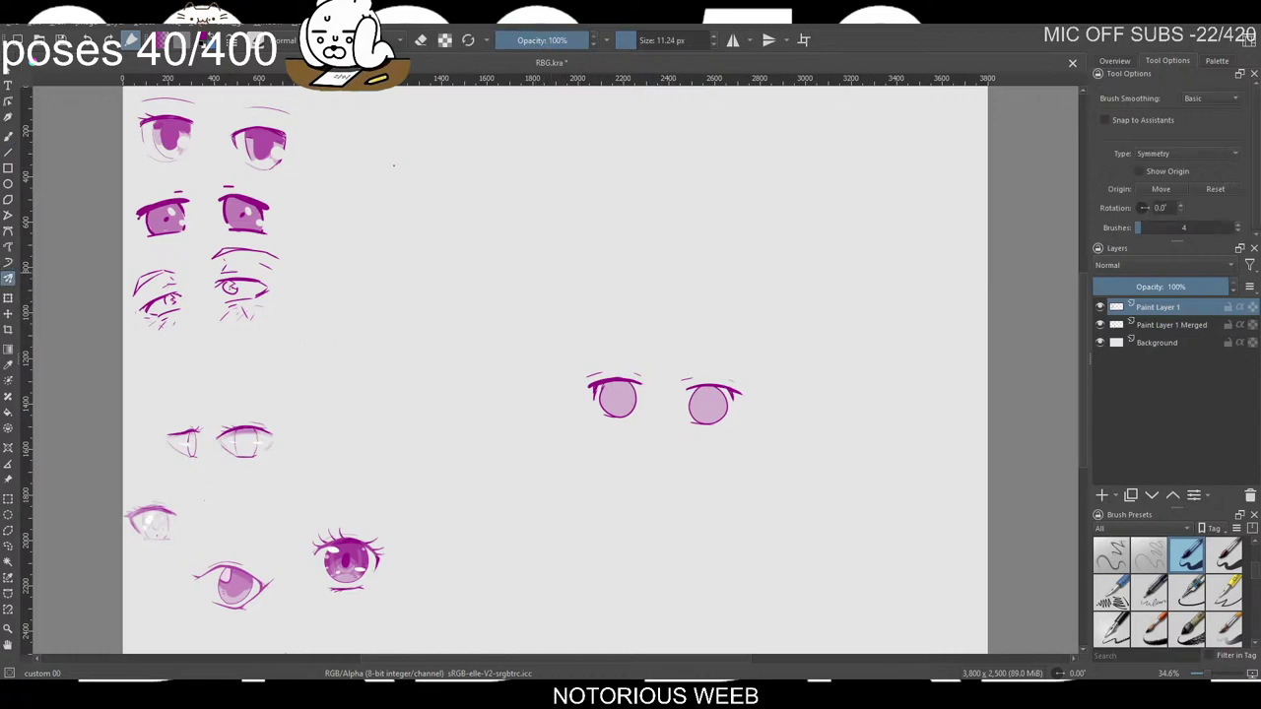
Add a soft, low-opacity airbrush highlight inside the left iris.
right_click(663, 327)
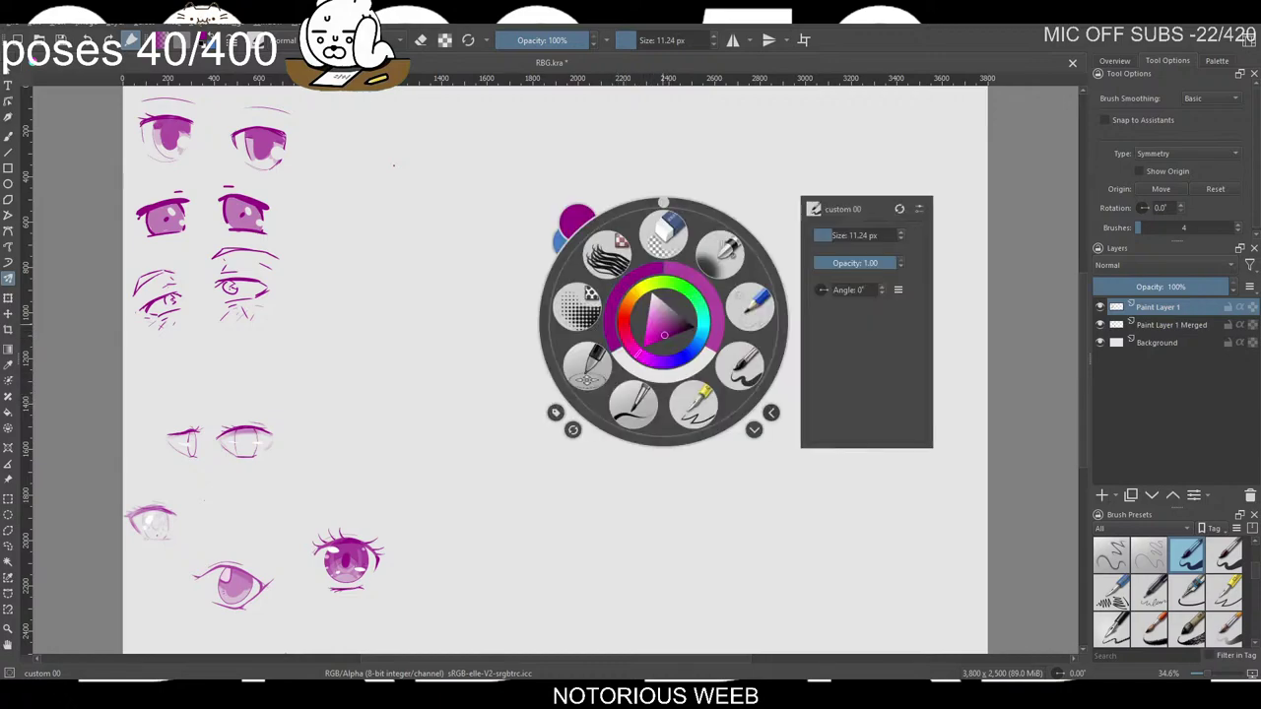
left_click(666, 228)
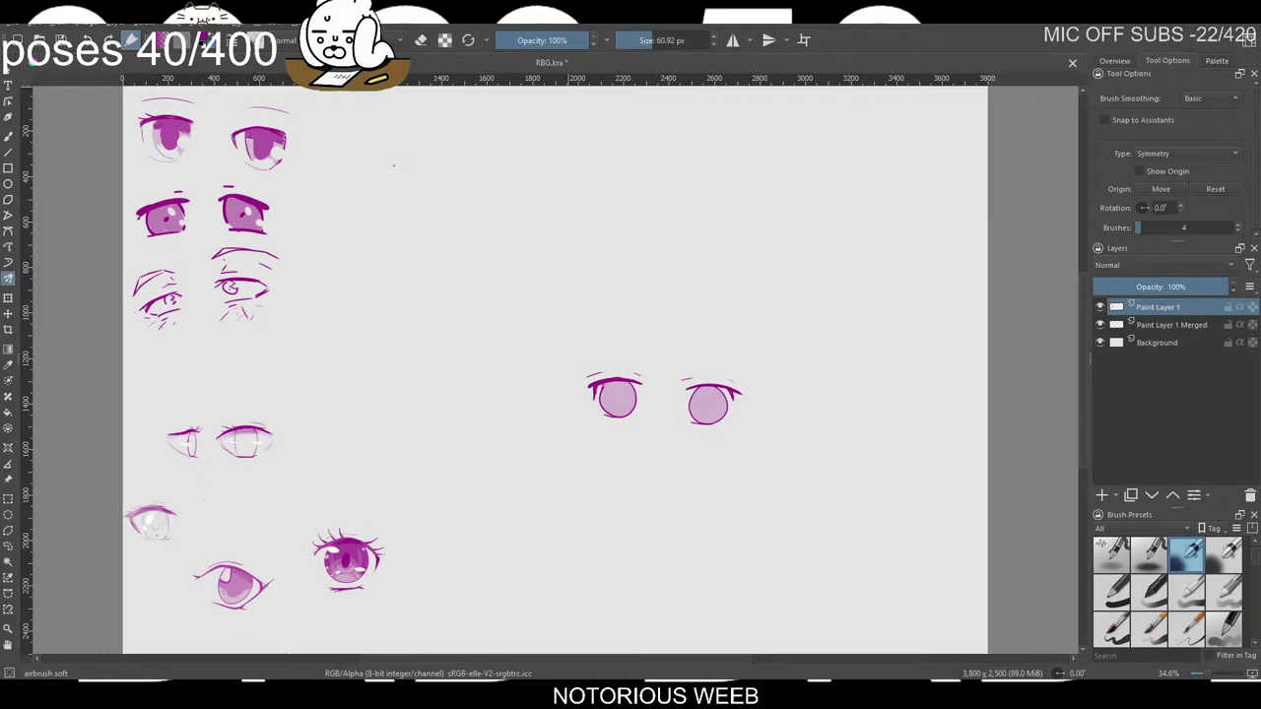
key("i")
key("i")
key("i")
key("i")
key("i")
key("i")
key("i")
key("i")
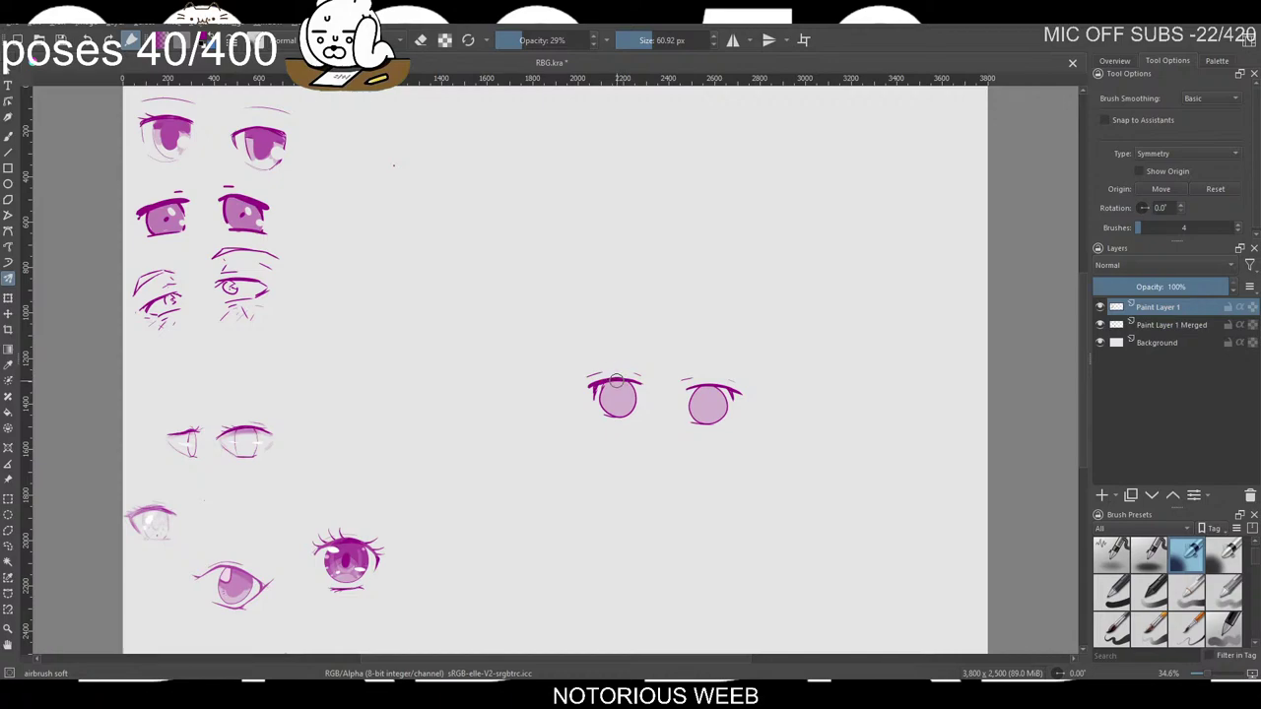
left_click_drag(611, 384, 608, 387)
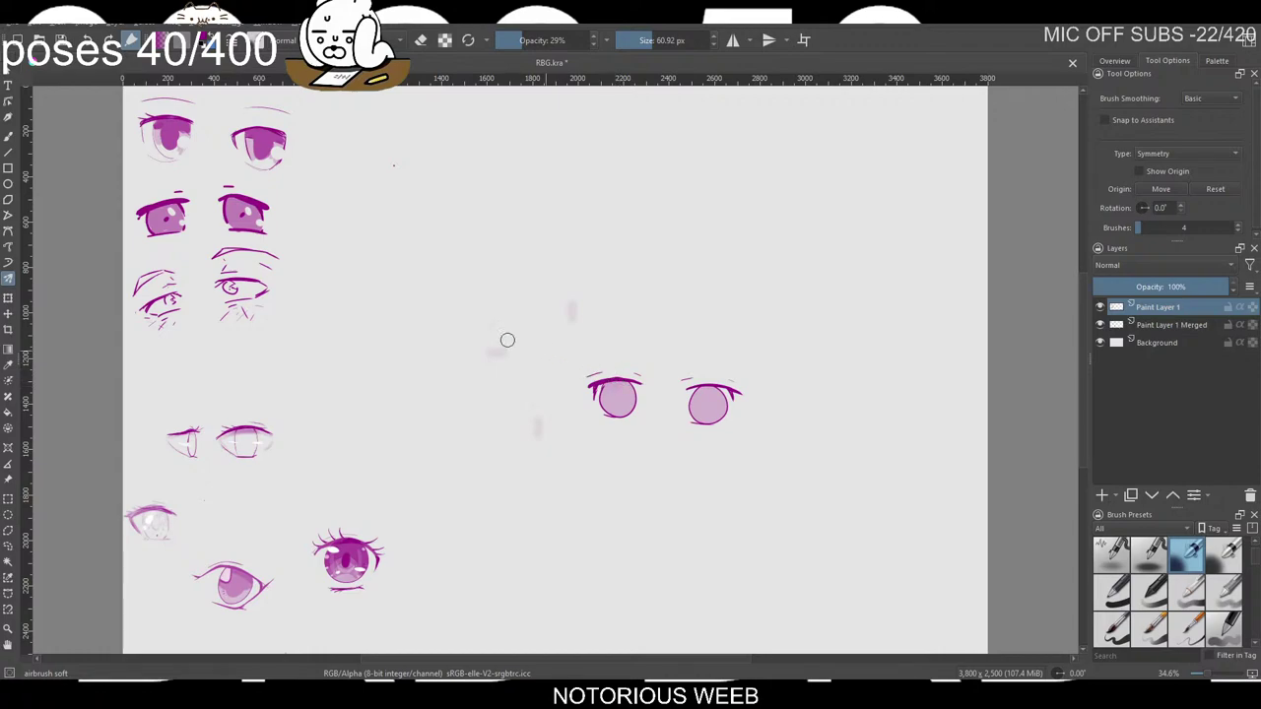
Shade the right iris darker pink at 59% opacity, then switch to the 10 px 'custom 00' brush.
left_click(8, 263)
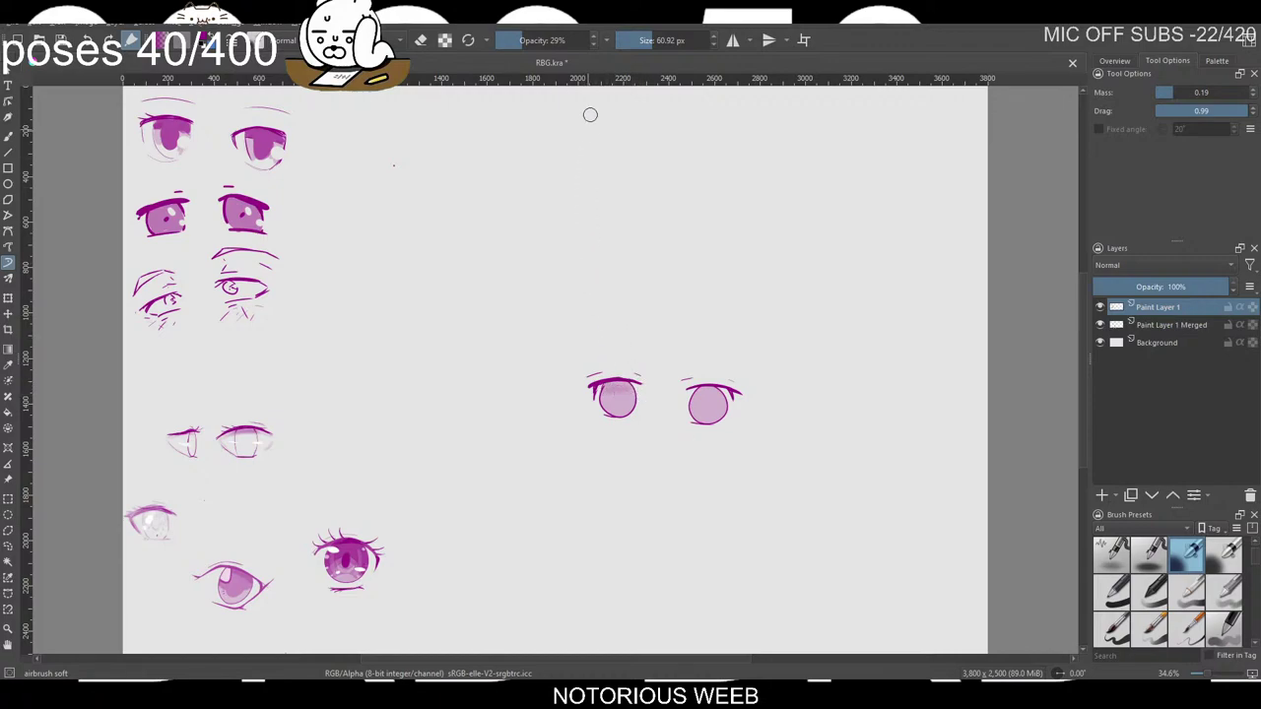
left_click_drag(522, 40, 547, 39)
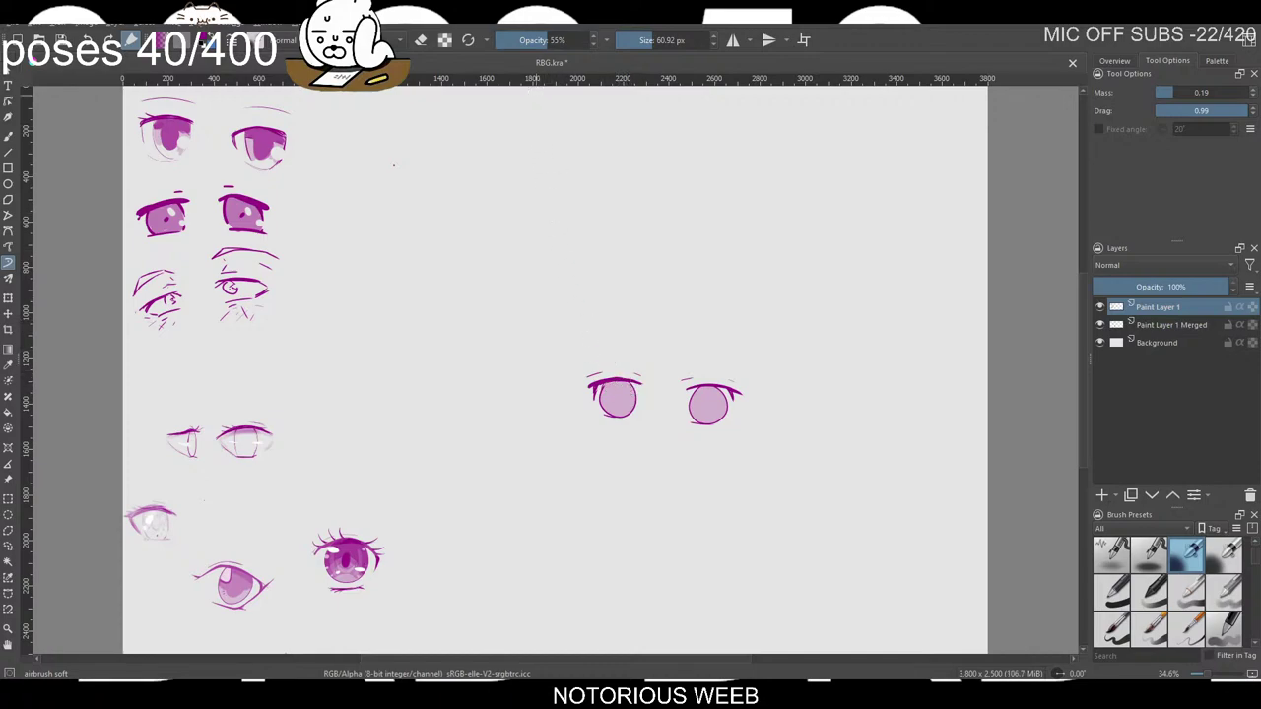
left_click(549, 39)
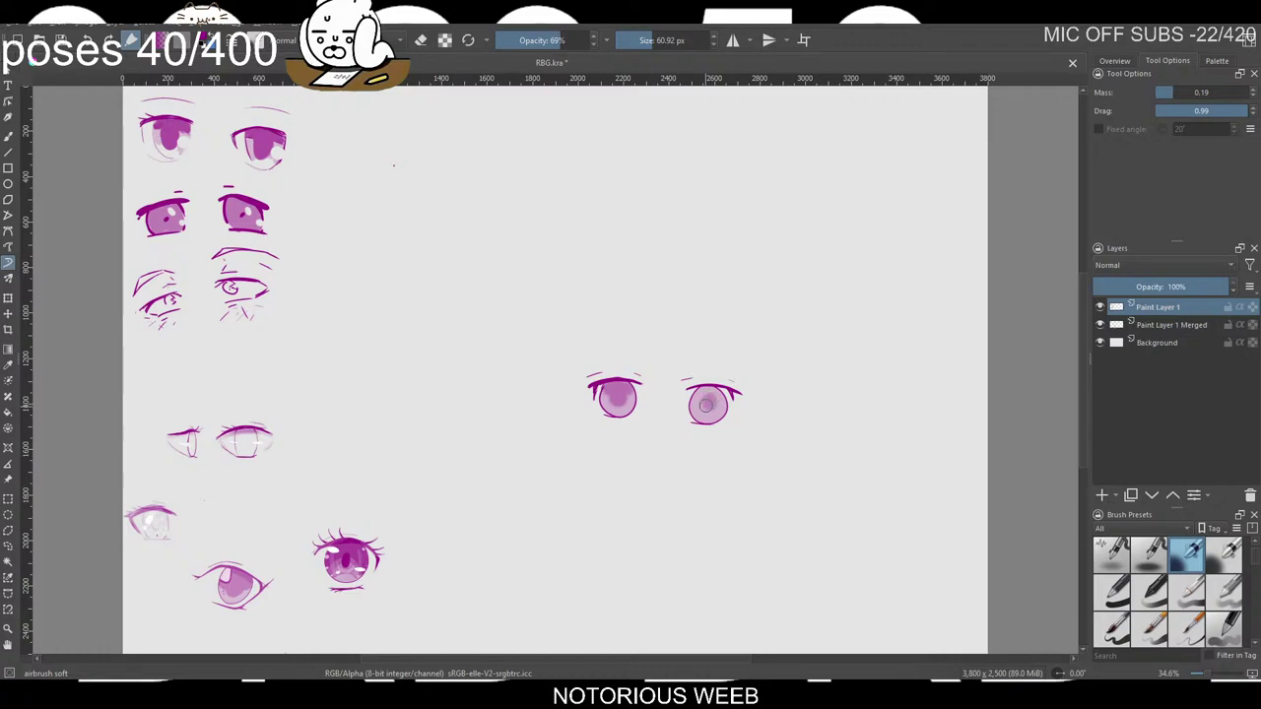
left_click_drag(707, 397, 714, 396)
left_click_drag(707, 398, 731, 404)
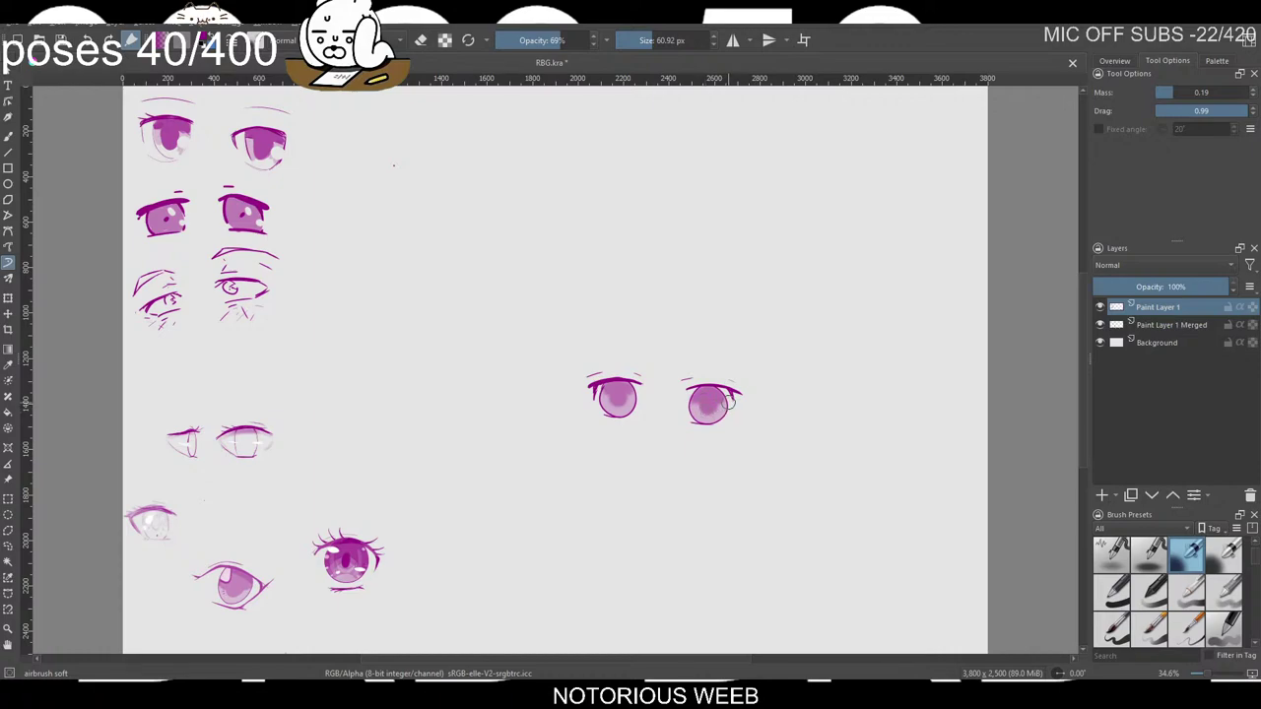
right_click(654, 330)
left_click(660, 235)
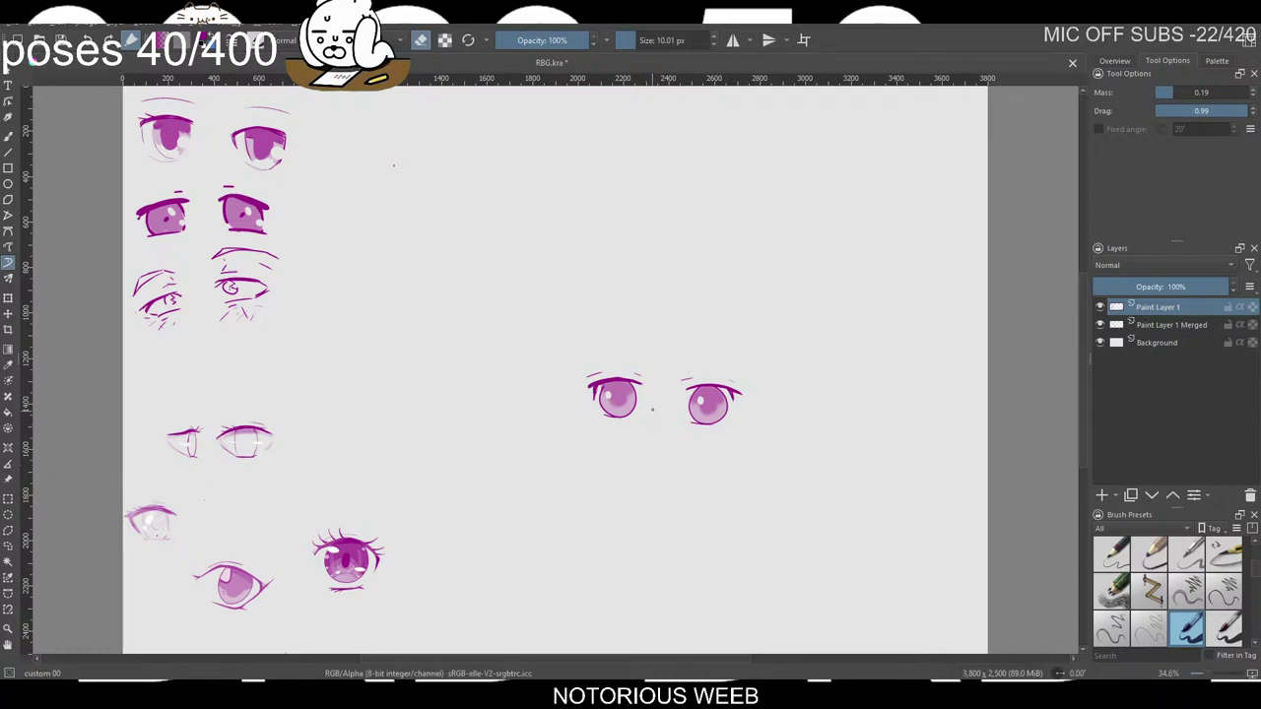
Draw thin magenta eyebrow strokes above the right and left eyes.
key("e")
left_click_drag(689, 349, 730, 345)
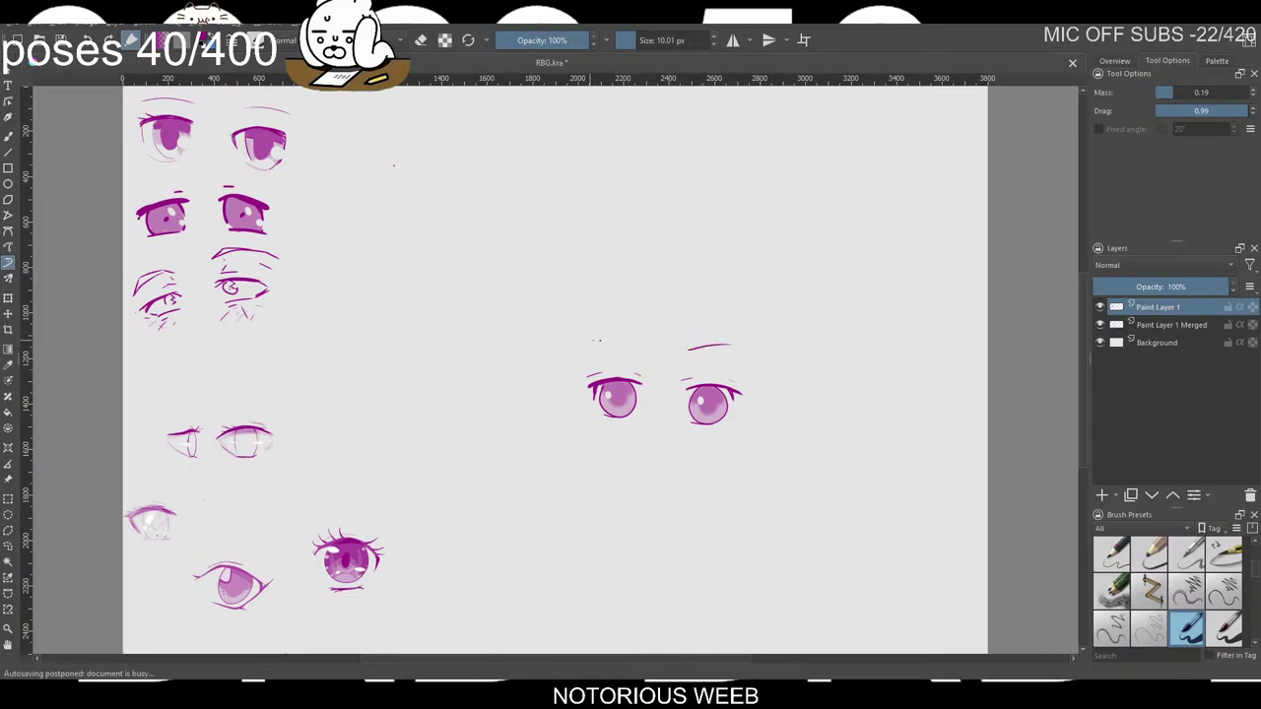
left_click_drag(601, 345, 641, 345)
key("ctrl+z")
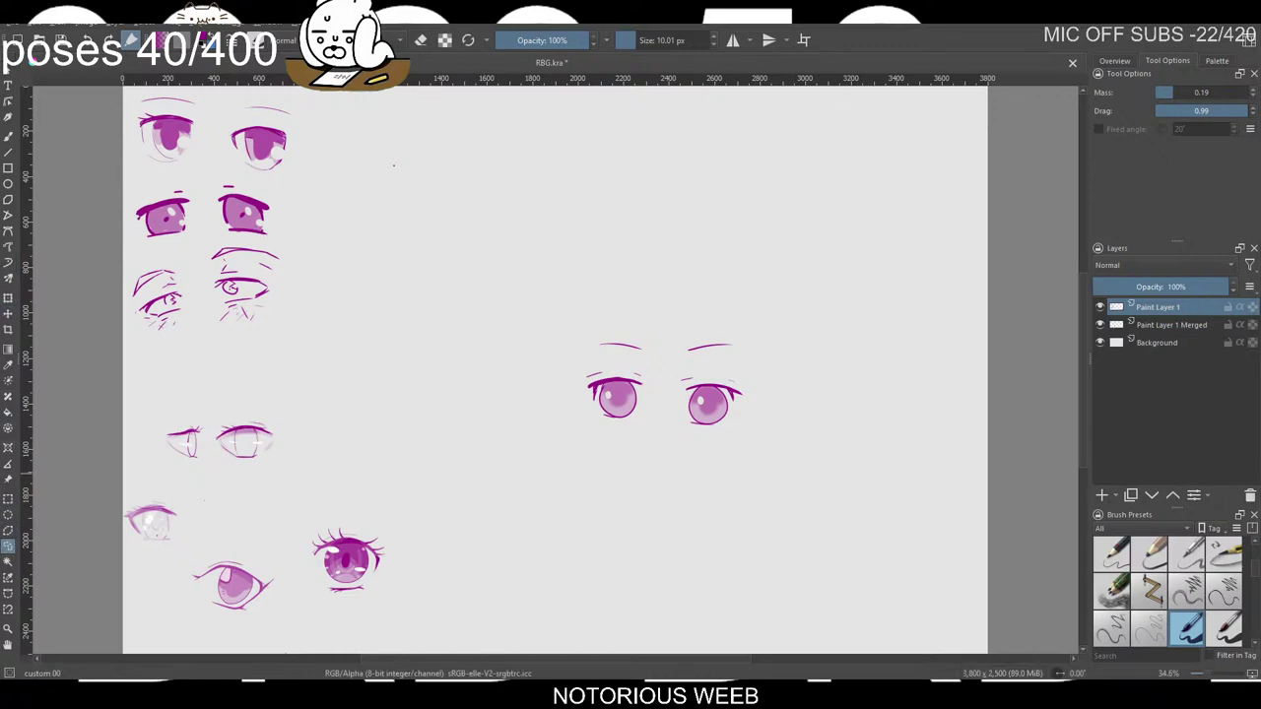
left_click(8, 546)
Lasso the eye pair, scale it down, place it beneath the sketched row in the left grid, and deselect.
left_click_drag(560, 416, 518, 409)
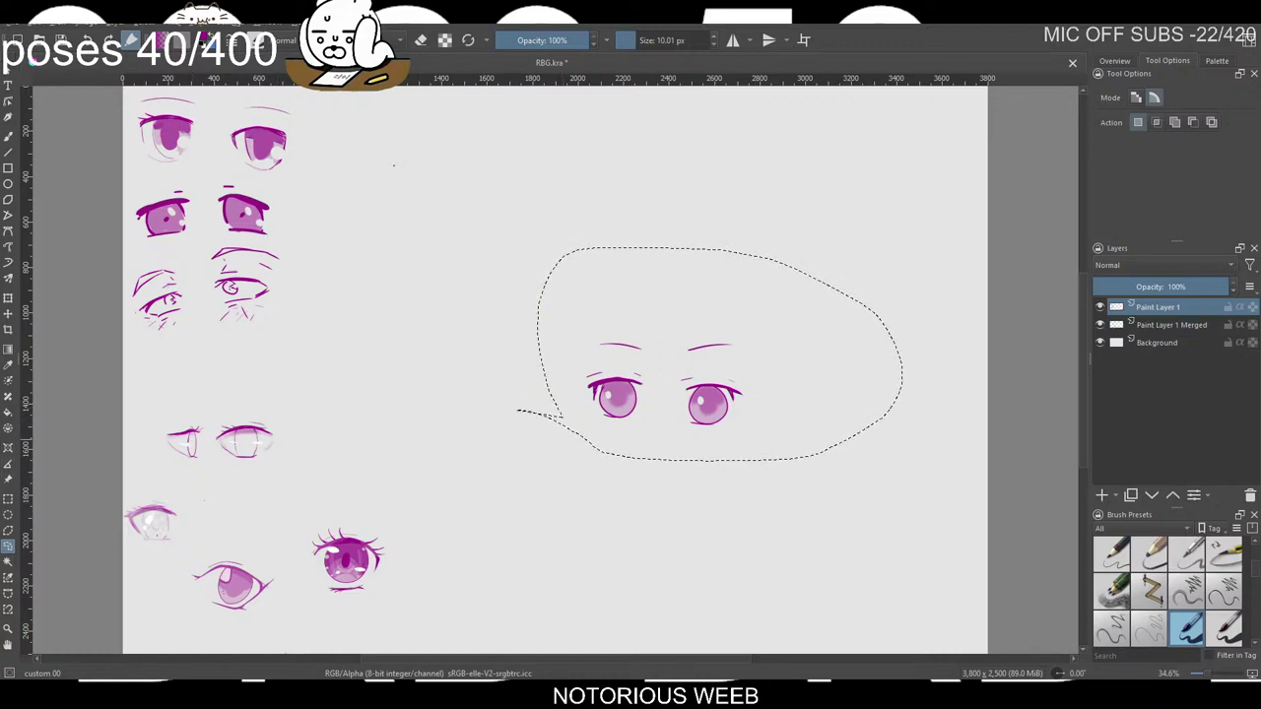
key("ctrl+t")
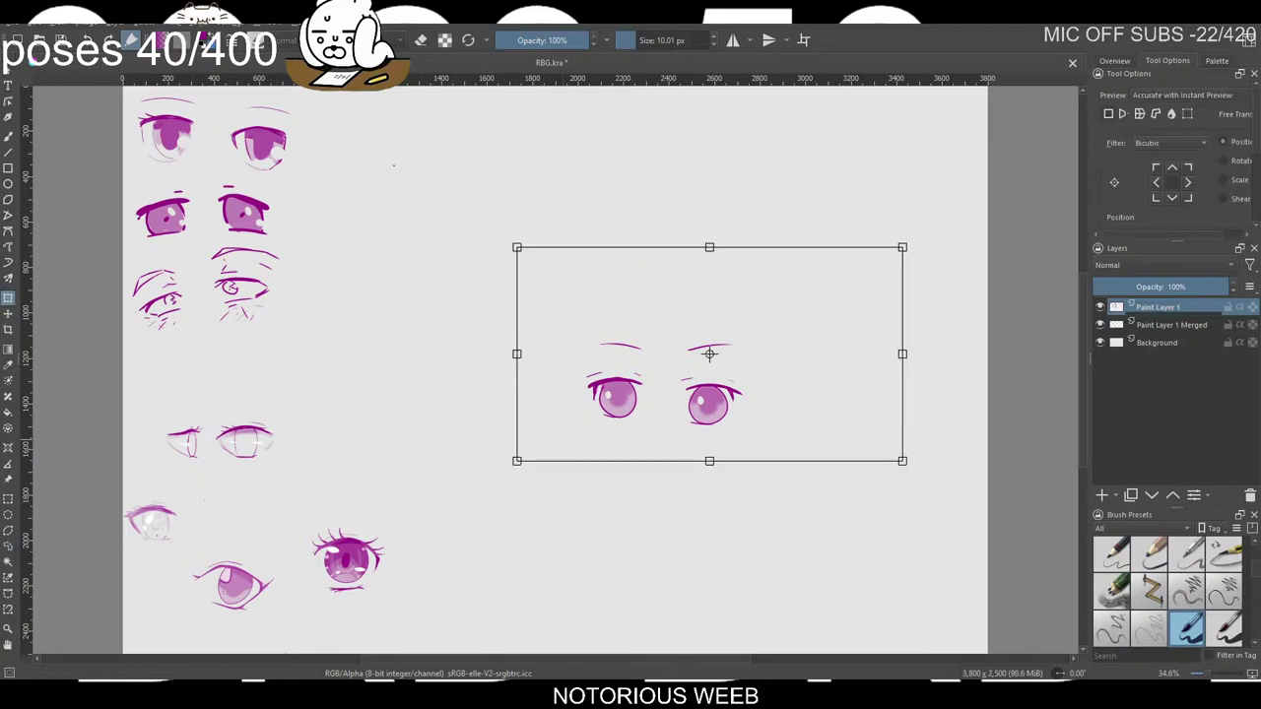
left_click_drag(710, 354, 695, 366)
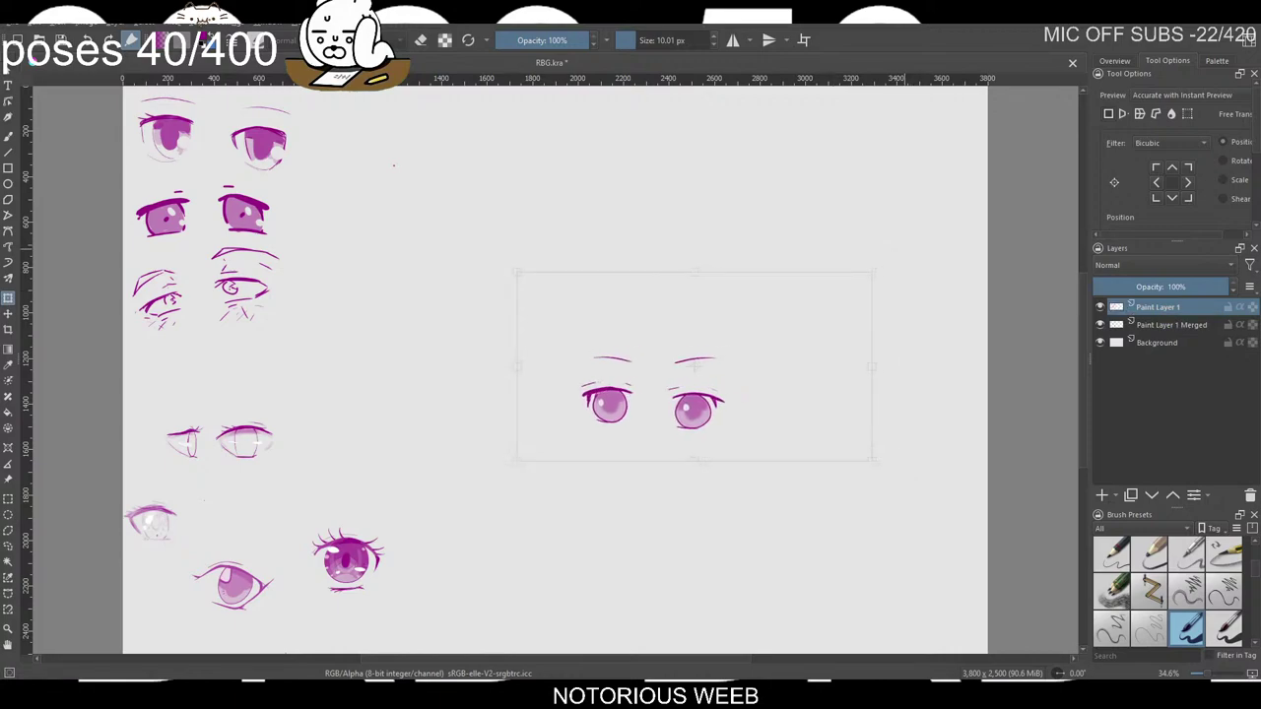
mouse_move(872, 273)
left_mouse_down()
mouse_move(816, 296)
mouse_move(902, 247)
left_mouse_up()
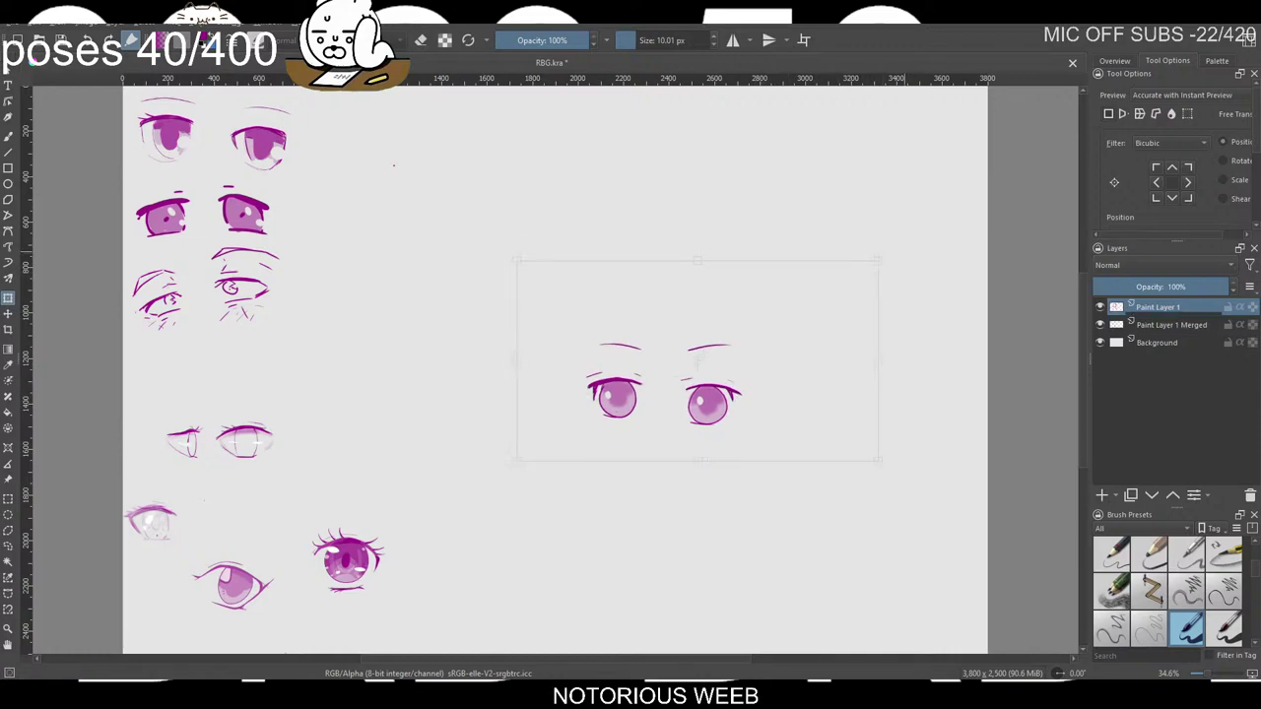
left_click_drag(903, 248, 796, 301)
left_click_drag(644, 384, 240, 341)
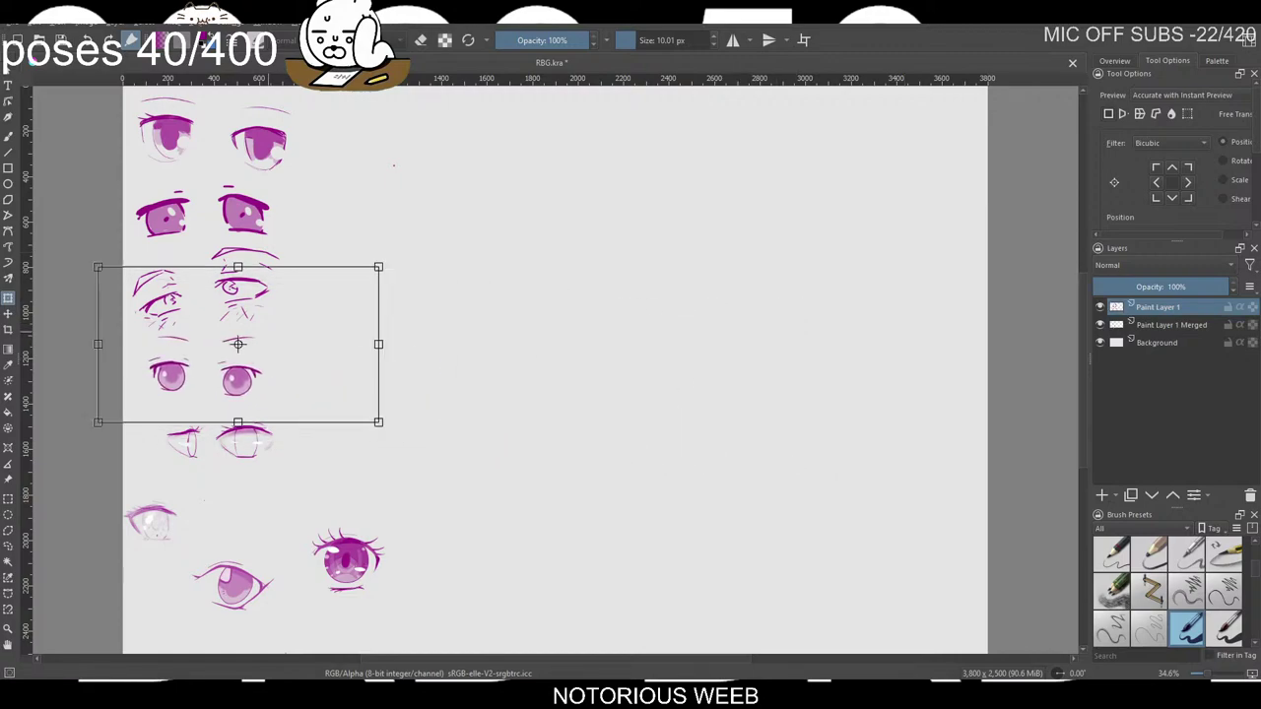
left_click(8, 499)
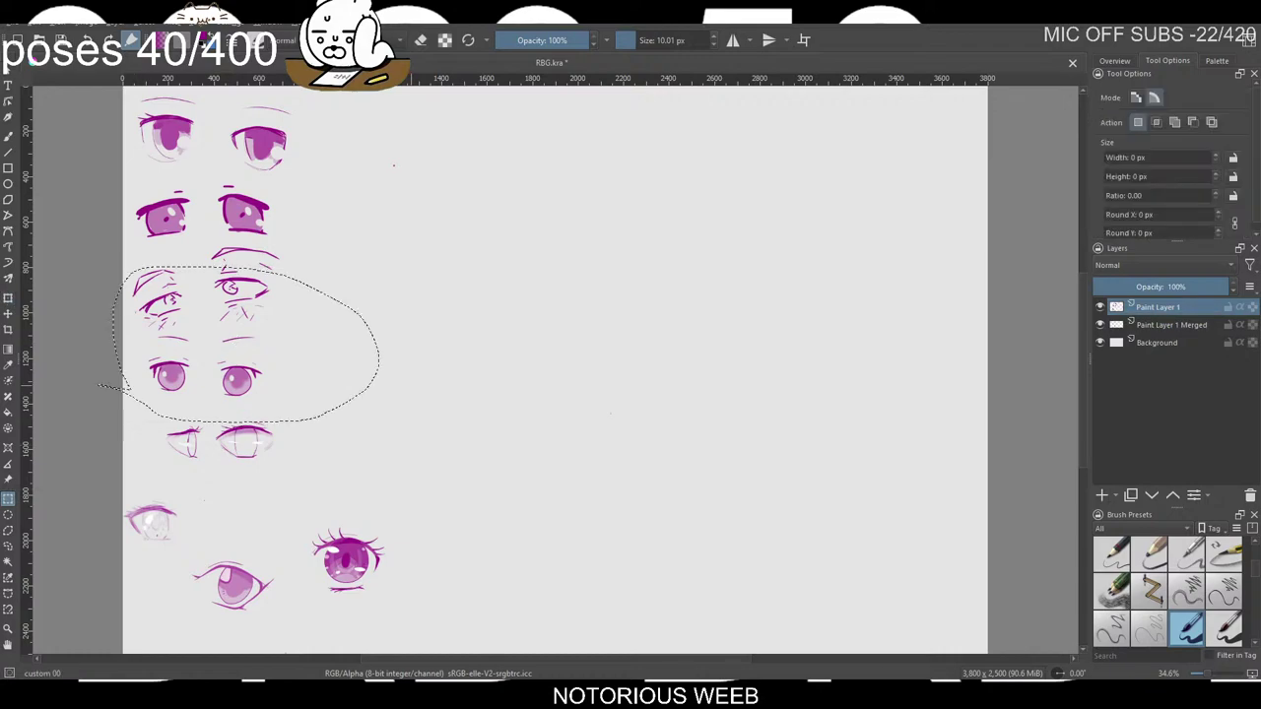
right_click(411, 385)
left_click(513, 418)
key("b")
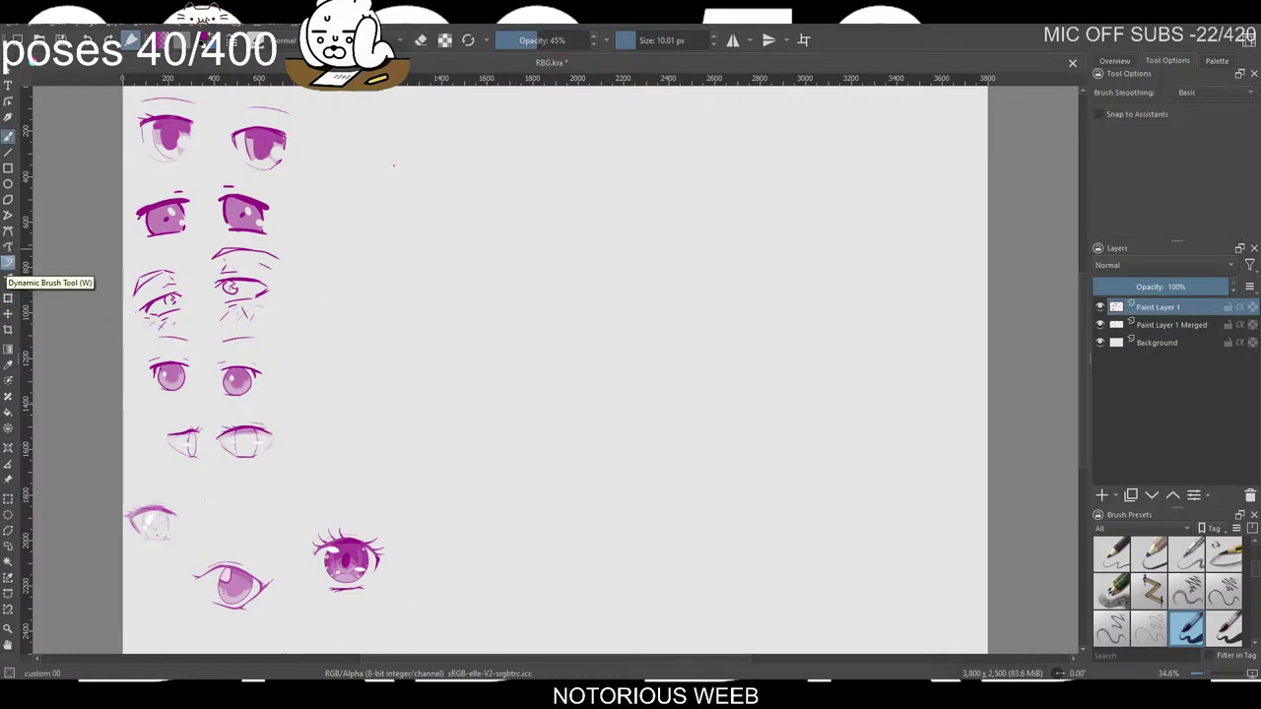
Sketch a small new eye pair near centre, redrawing the right eye's arched upper lid.
left_click(8, 263)
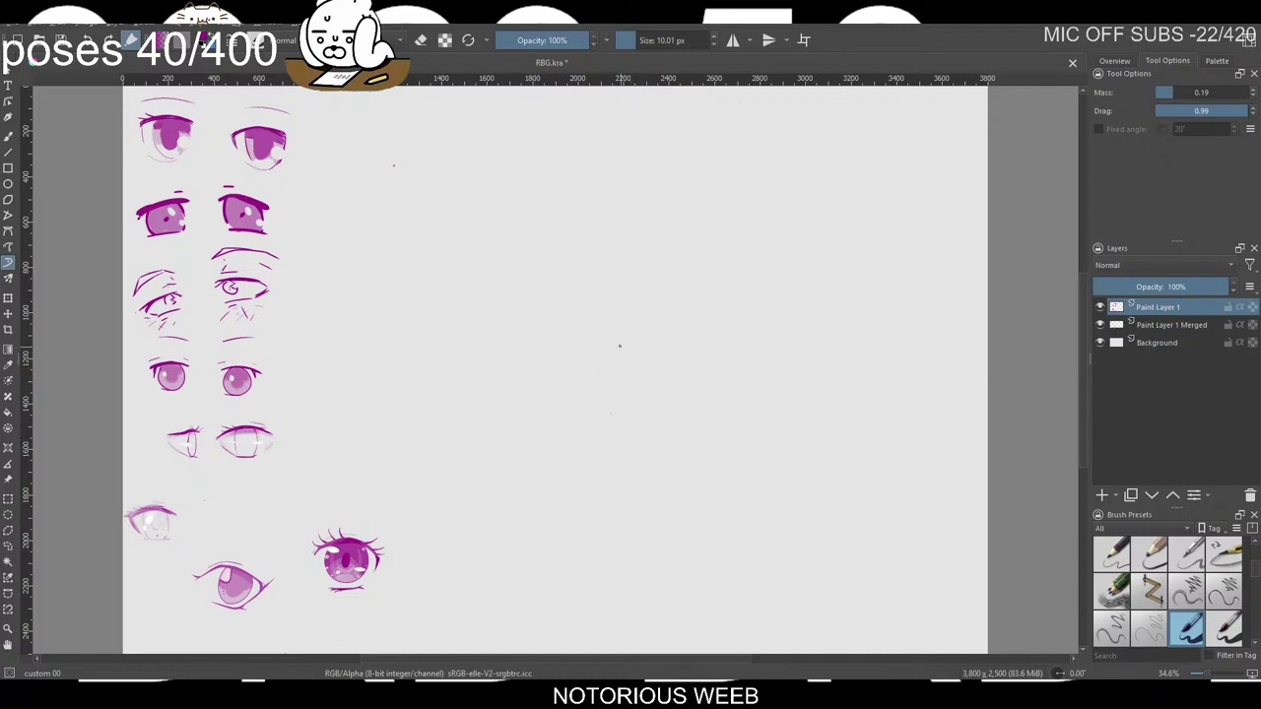
mouse_move(614, 347)
left_mouse_down()
mouse_move(648, 348)
mouse_move(679, 376)
left_mouse_up()
key("ctrl+z")
key("ctrl+z")
left_click_drag(716, 370, 711, 392)
left_click_drag(720, 365, 737, 388)
key("ctrl+z")
left_click_drag(704, 363, 774, 351)
key("ctrl+z")
left_click_drag(742, 351, 766, 371)
left_click_drag(698, 365, 729, 352)
key("ctrl+z")
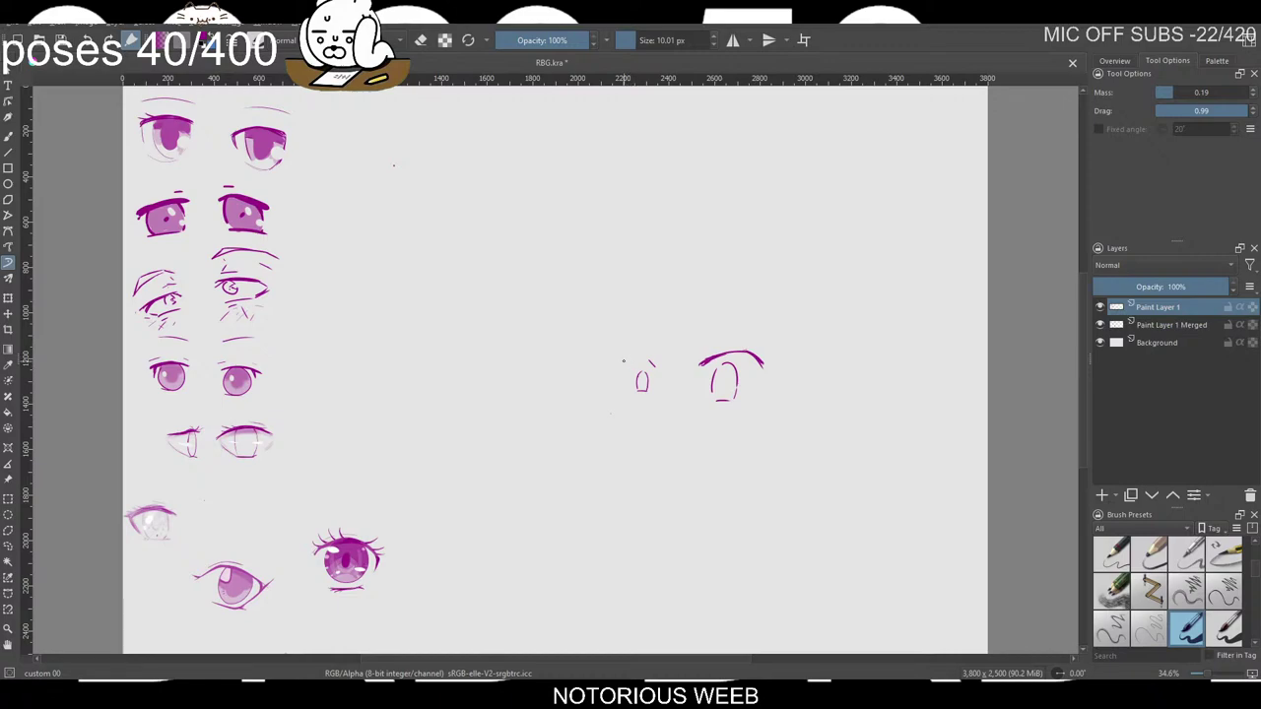
Draw an arched lid over the left eye and slanted brow strokes over both eyes.
left_click_drag(626, 366, 652, 363)
left_click_drag(628, 335, 654, 348)
key("ctrl+z")
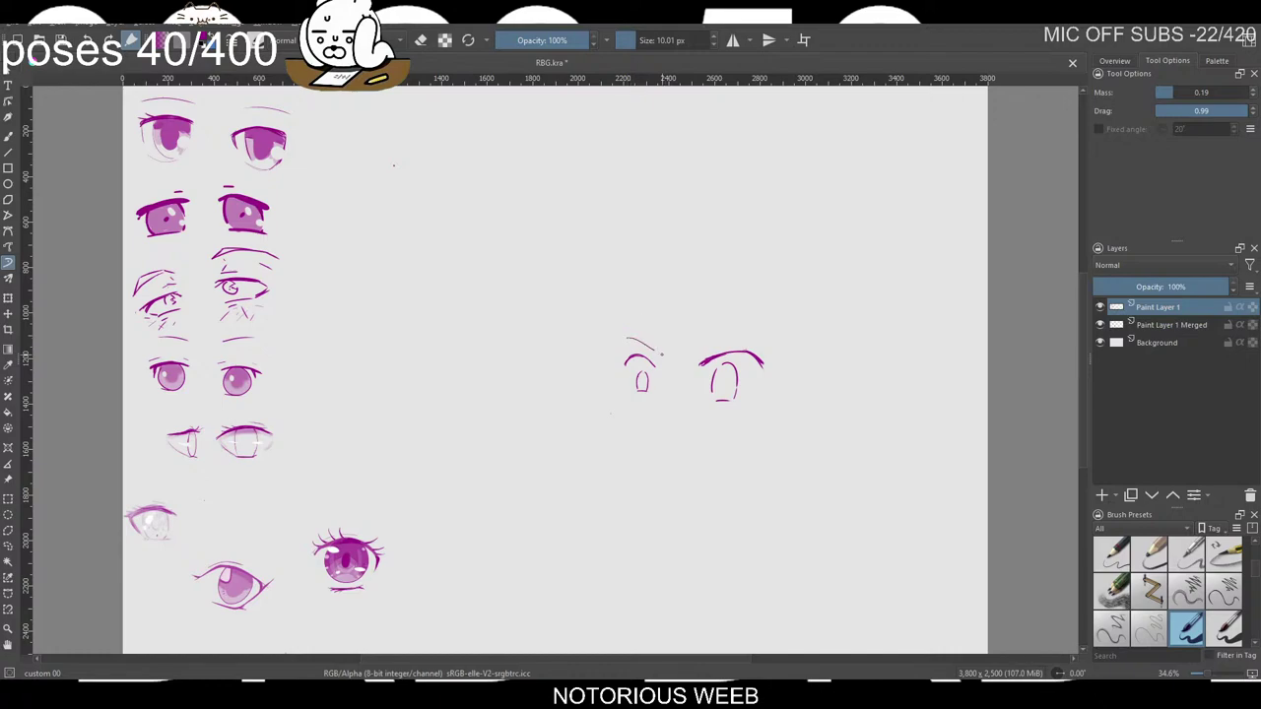
left_click_drag(625, 345, 656, 353)
mouse_move(702, 344)
left_mouse_down()
mouse_move(774, 340)
mouse_move(759, 334)
left_mouse_up()
key("ctrl+z")
key("ctrl+z")
key("ctrl+z")
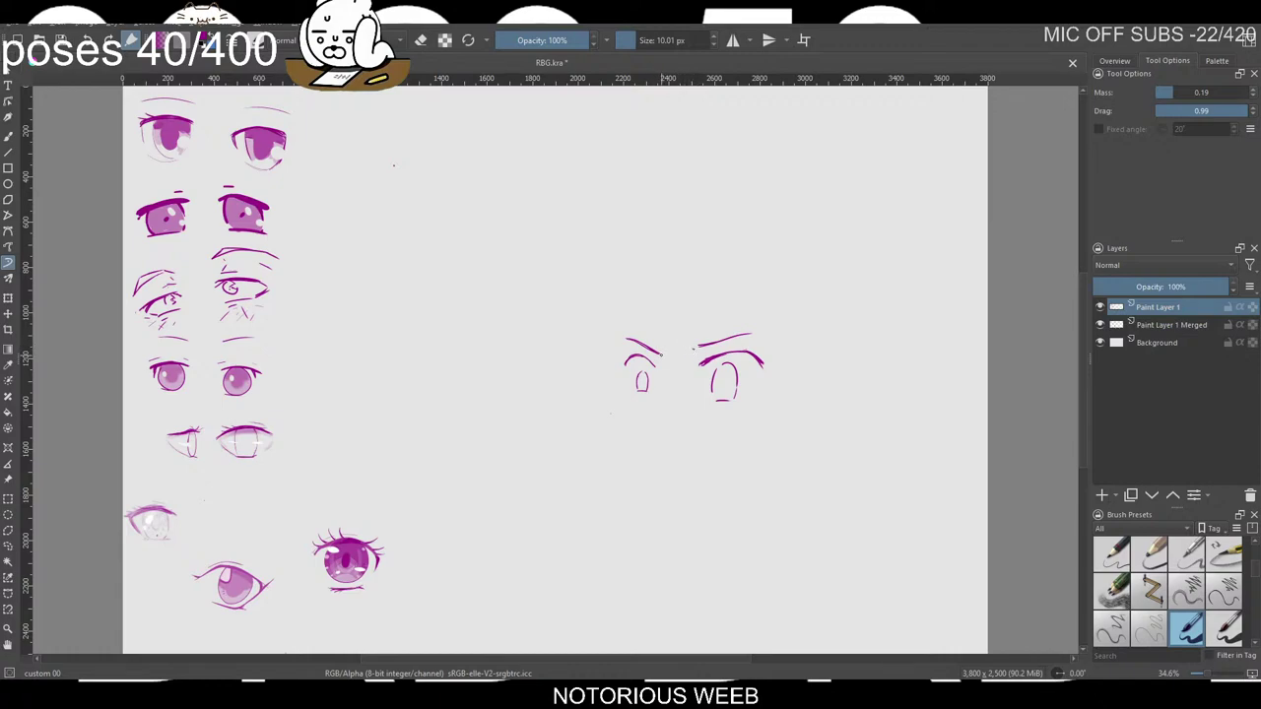
Erase and redraw the left eyebrow darker and thicker, and redraw the arched lid beneath it.
key("e")
left_click_drag(632, 339, 654, 351)
key("e")
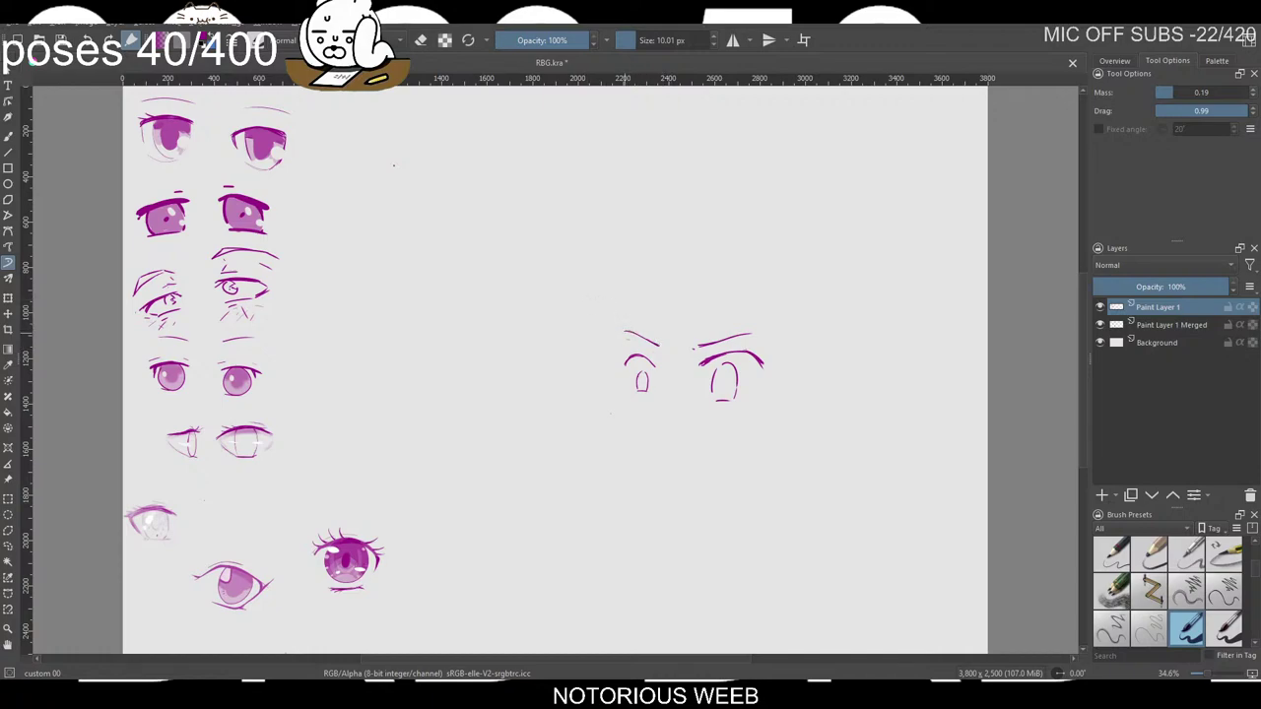
mouse_move(621, 332)
left_mouse_down()
mouse_move(654, 344)
mouse_move(644, 341)
left_mouse_up()
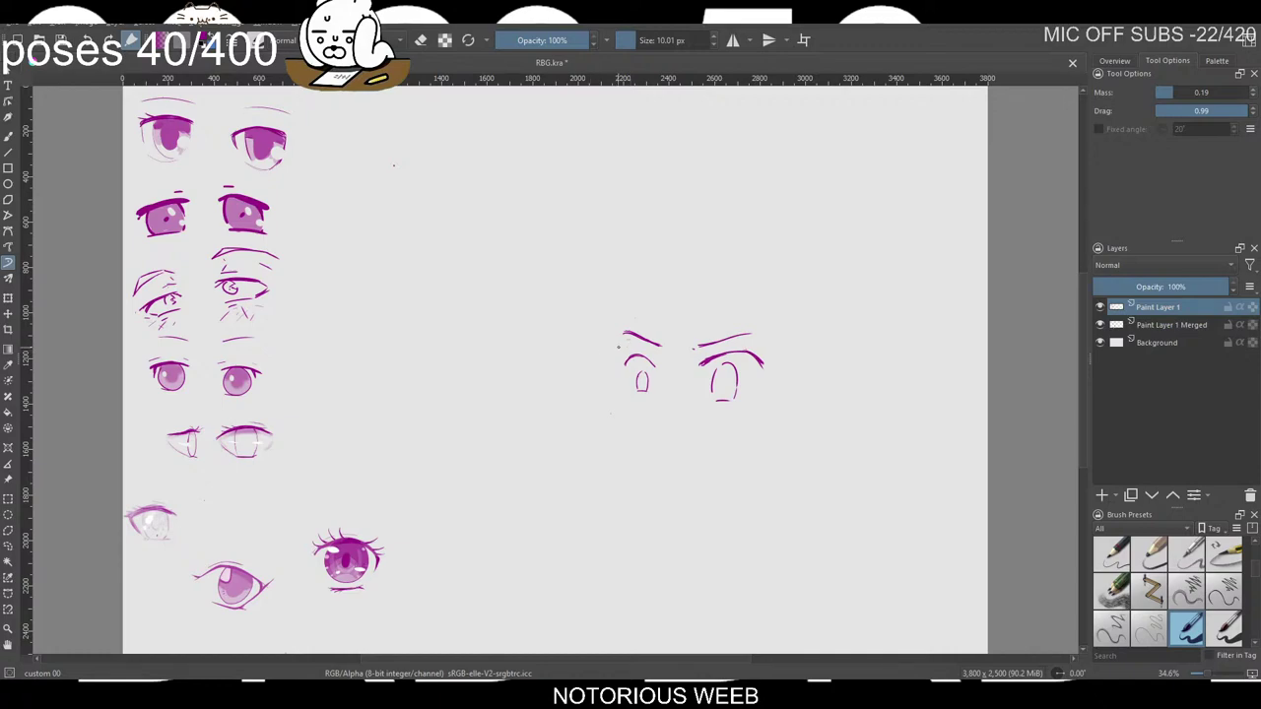
key("e")
left_click_drag(626, 364, 646, 357)
key("e")
key("e")
left_click_drag(629, 360, 658, 358)
key("e")
Undo the stroke inside the left eye and lower brush opacity to 22%.
key("ctrl+z")
key("ctrl+z")
key("ctrl+z")
left_click_drag(552, 40, 517, 39)
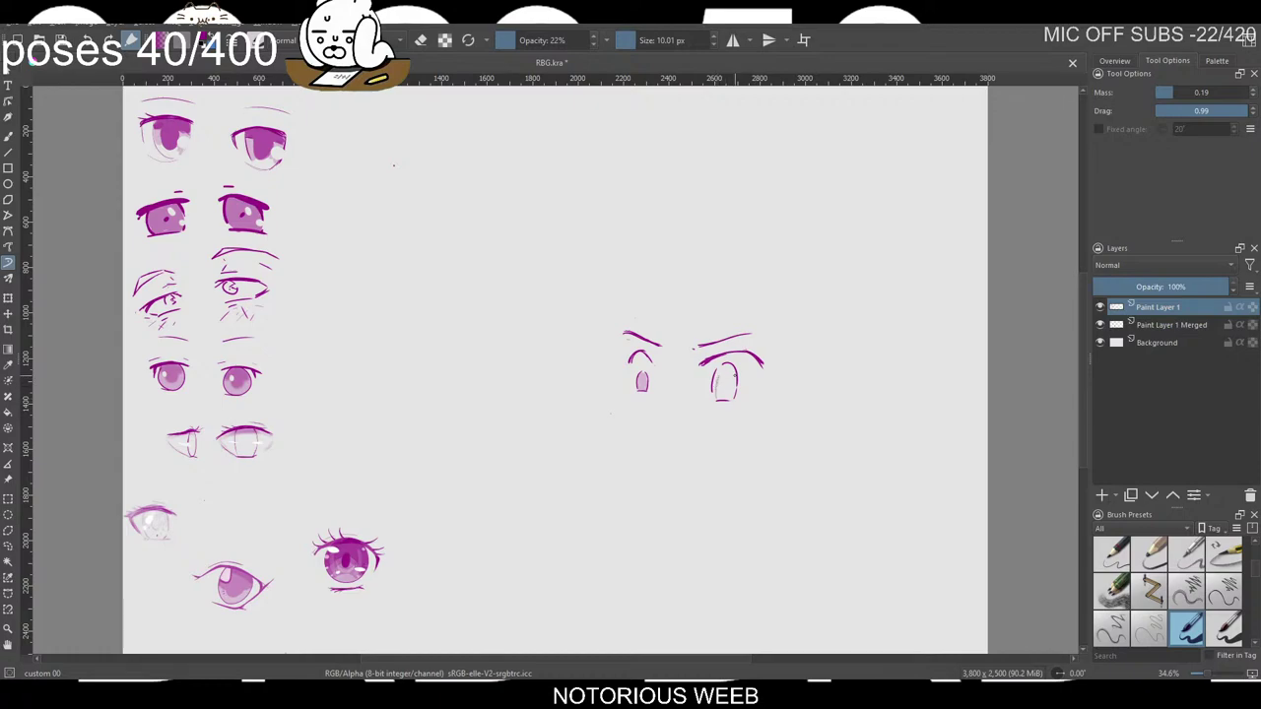
Enlarge the brush to about 34 px, tint the right iris bottom pink, then set 100% opacity.
left_click_drag(723, 381, 769, 380)
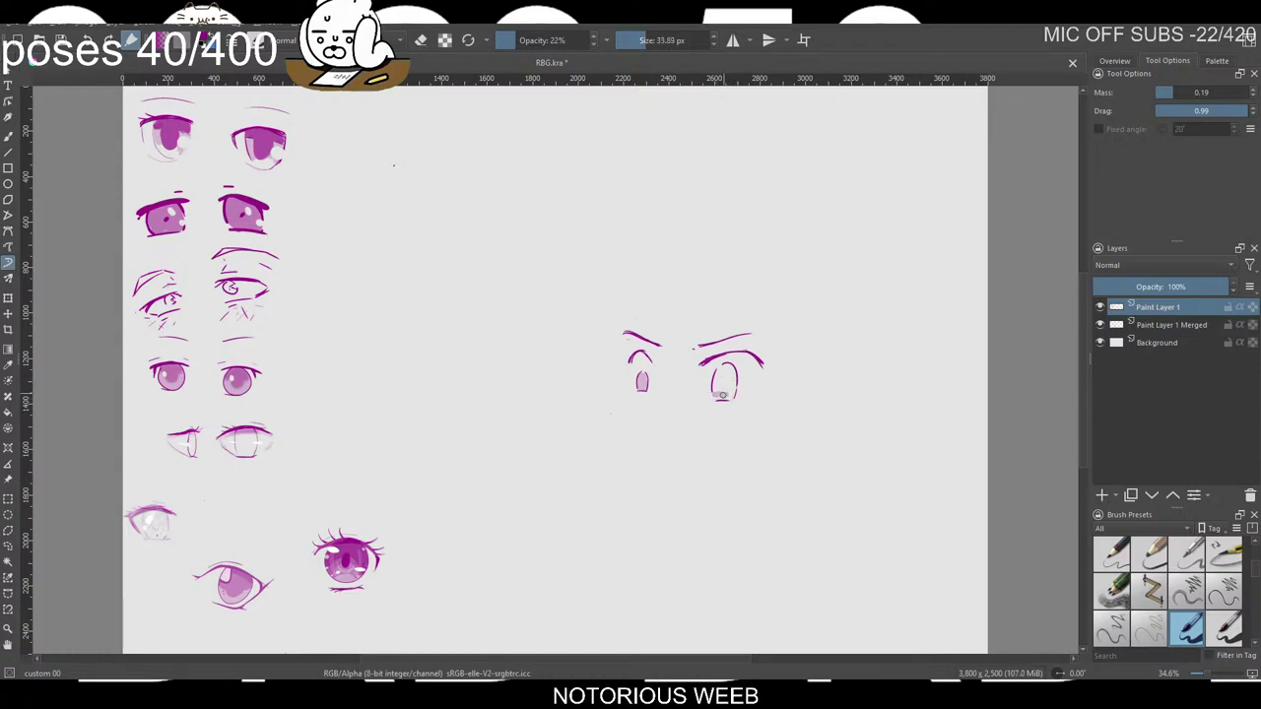
mouse_move(717, 394)
left_mouse_down()
mouse_move(730, 385)
mouse_move(724, 368)
mouse_move(717, 397)
mouse_move(720, 371)
mouse_move(733, 395)
left_mouse_up()
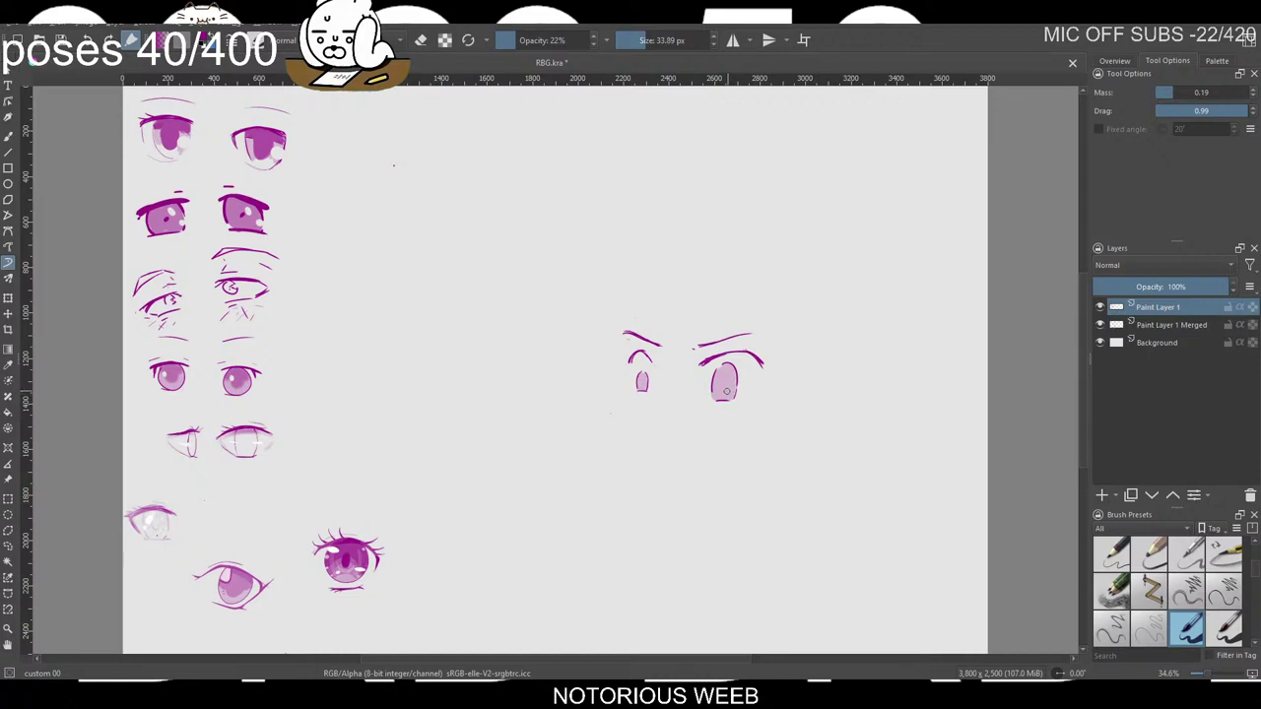
key("e")
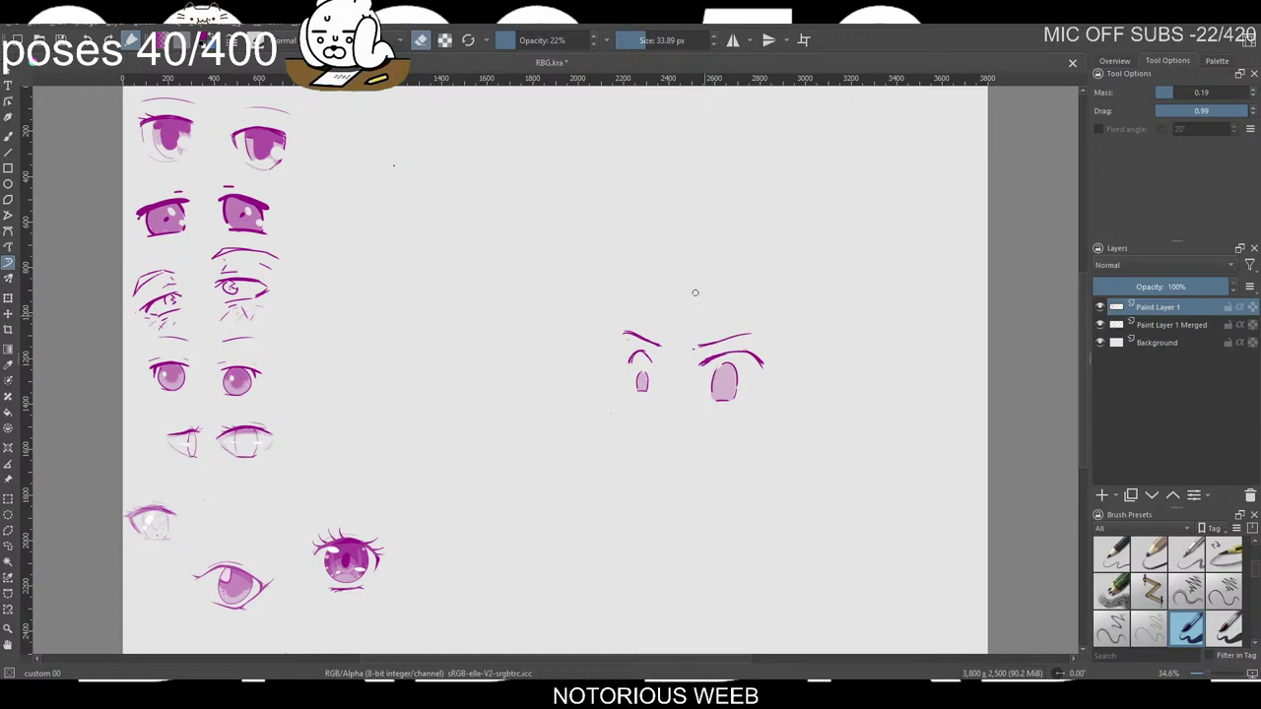
left_click(580, 41)
left_click_drag(581, 40, 591, 41)
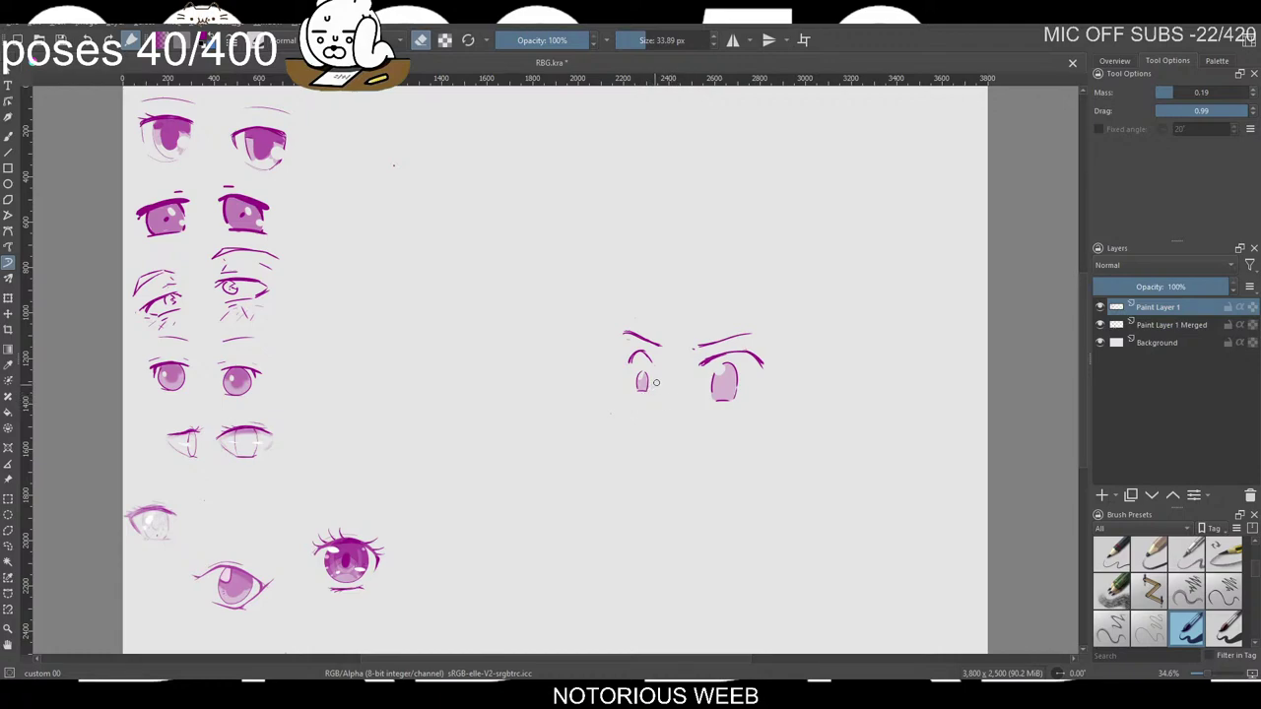
With a smaller brush, fill both irises darker pink and redraw the left pupil's edge.
key("bracketleft")
key("bracketleft")
left_click_drag(642, 378, 640, 389)
left_click_drag(730, 393, 723, 388)
right_click(639, 359)
right_click(675, 371)
left_click_drag(631, 356, 634, 367)
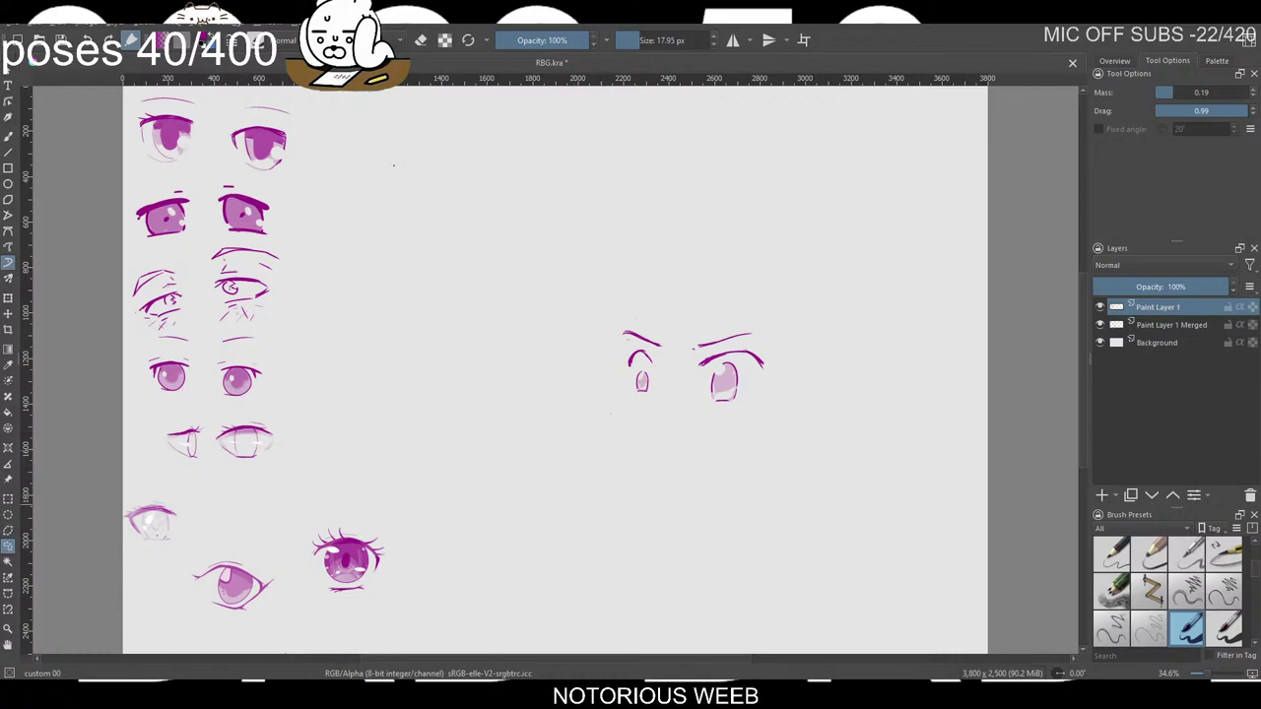
Lasso the left eye, nudge it slightly left, and clear the selection.
left_click(8, 545)
left_click_drag(668, 287, 608, 316)
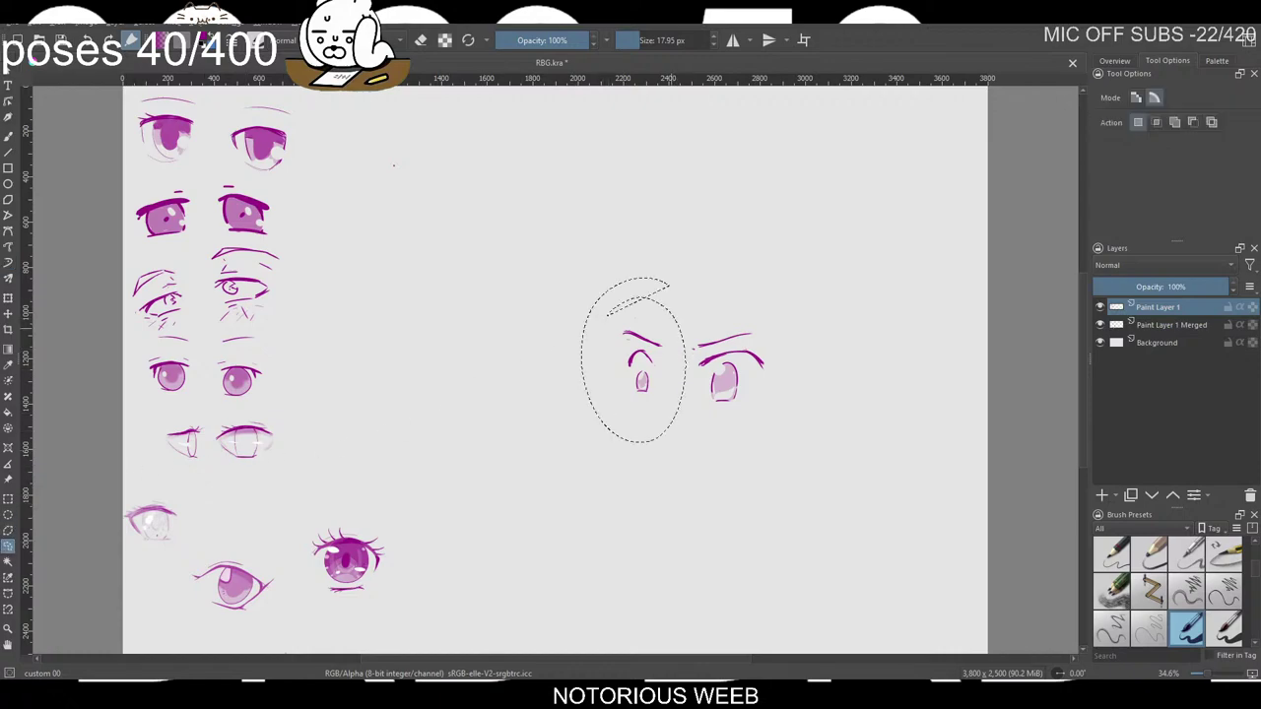
key("t")
left_click_drag(641, 380, 618, 379)
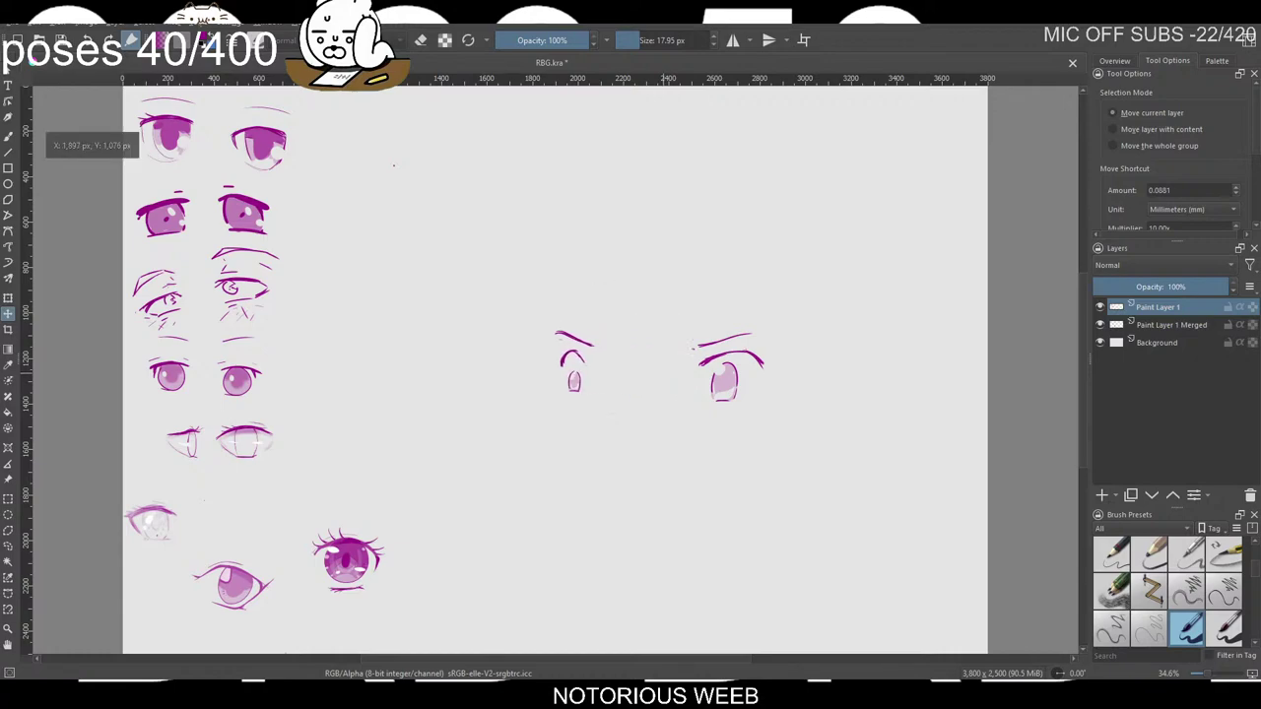
mouse_move(619, 382)
left_mouse_down()
mouse_move(679, 383)
mouse_move(600, 368)
mouse_move(642, 407)
mouse_move(629, 384)
left_mouse_up()
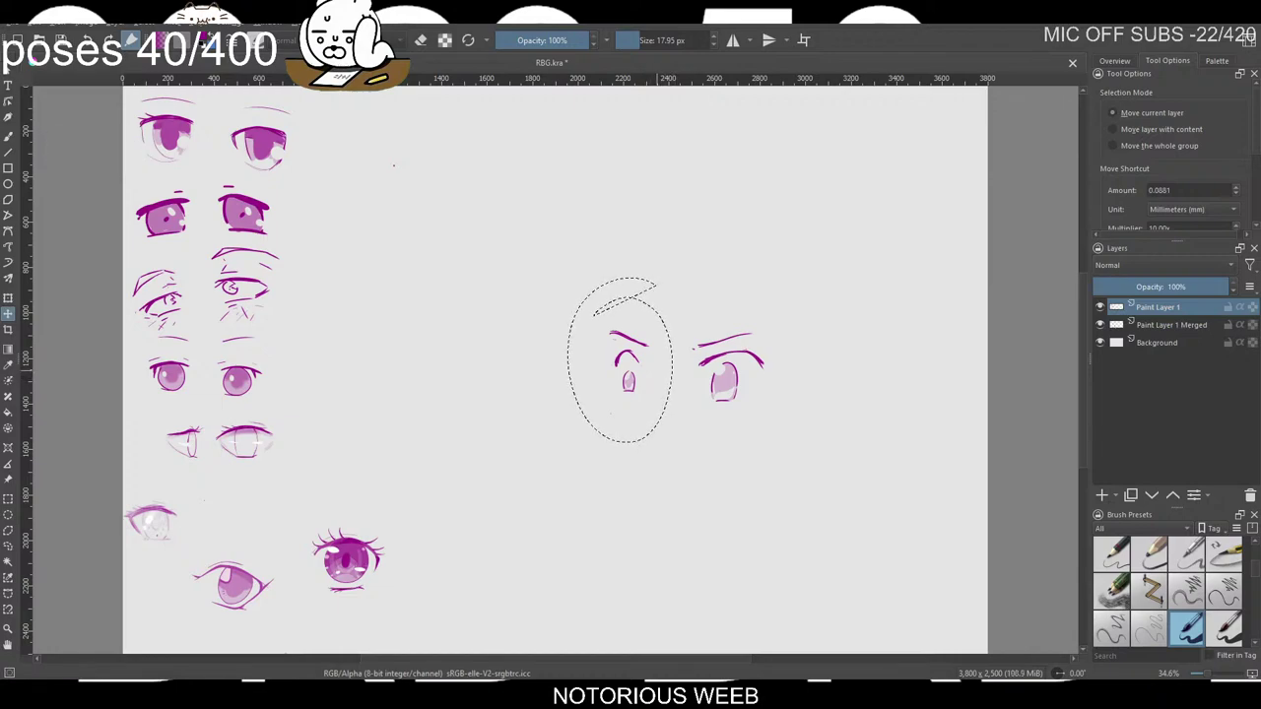
left_click(8, 544)
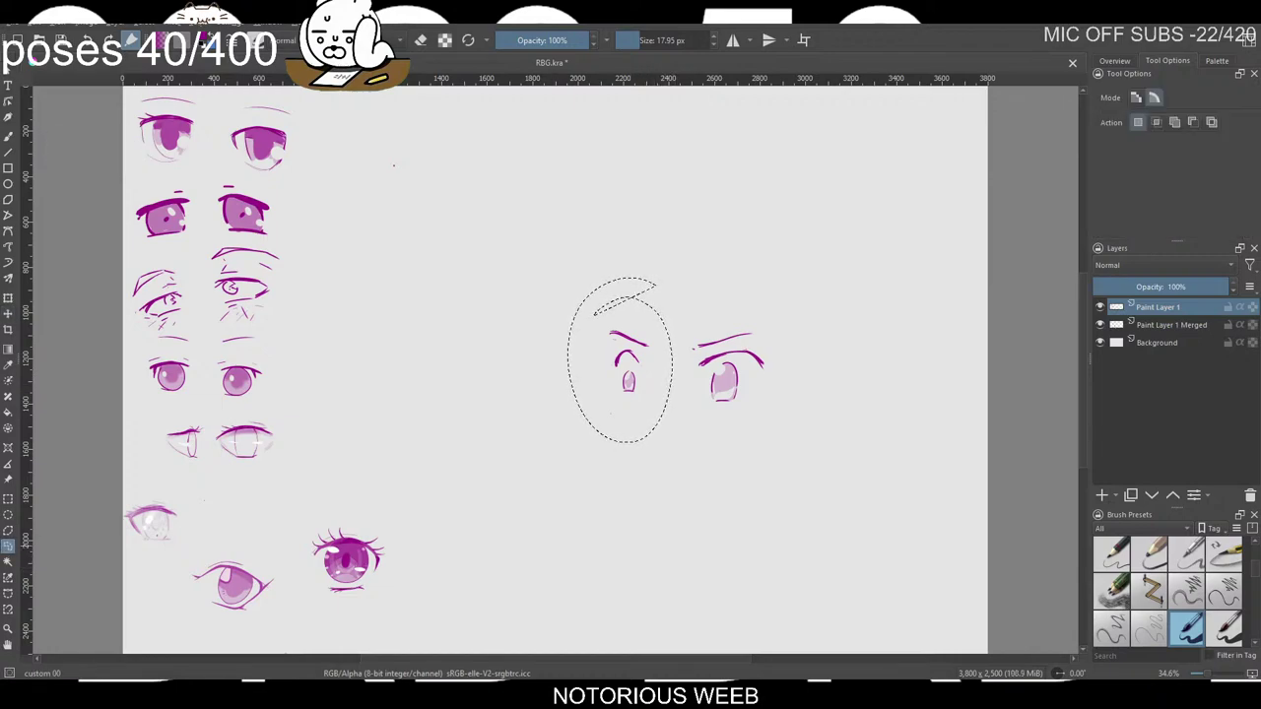
right_click(581, 380)
left_click(649, 413)
key("b")
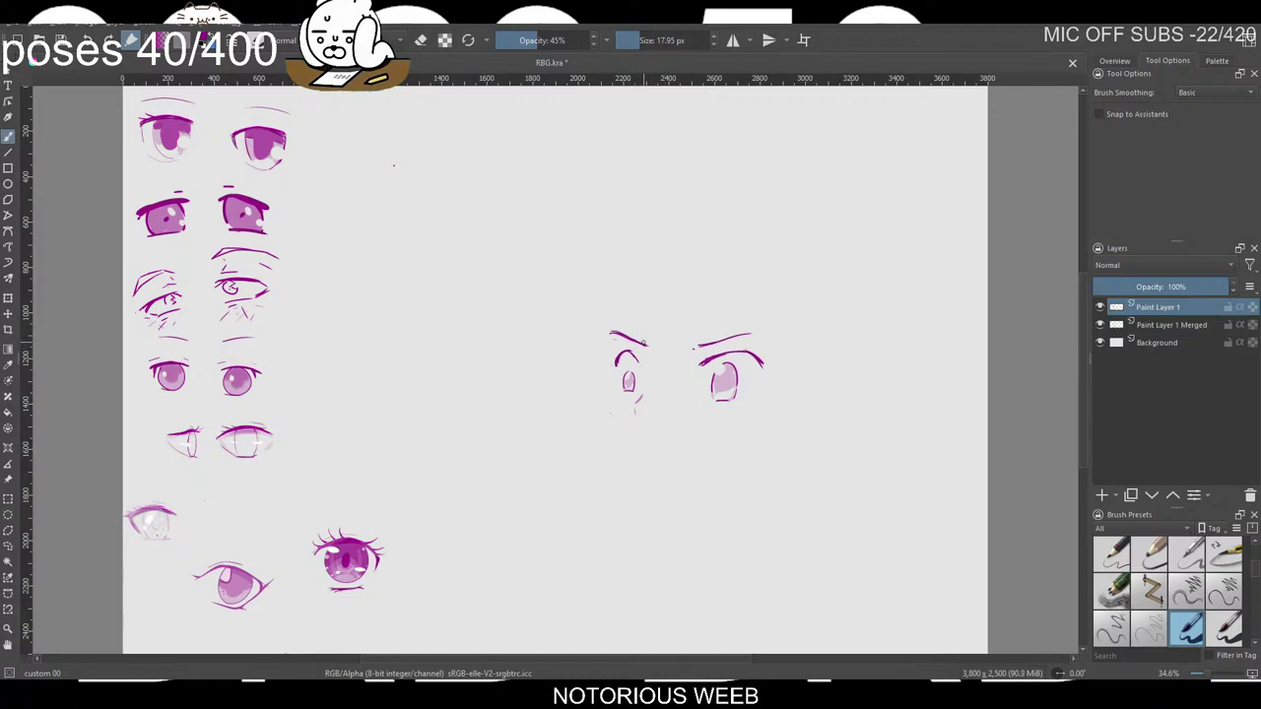
Erase part of the left eye's upper lid line.
right_click(666, 339)
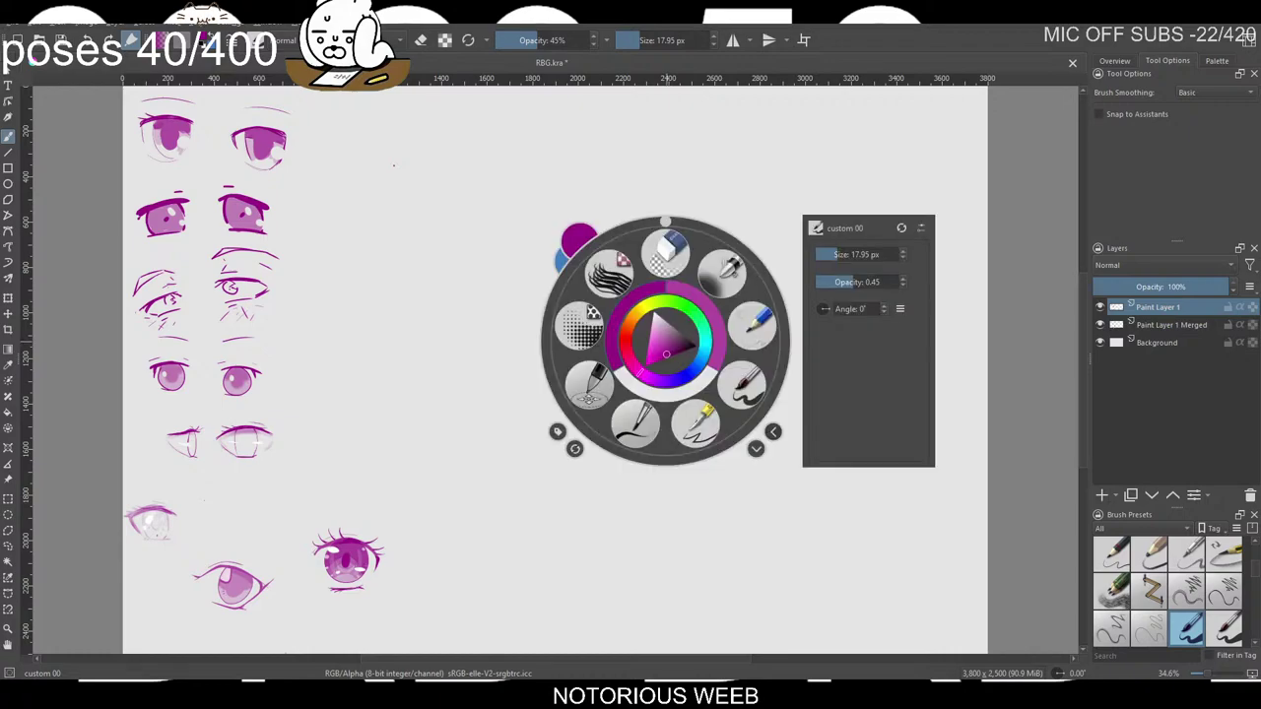
right_click(666, 340)
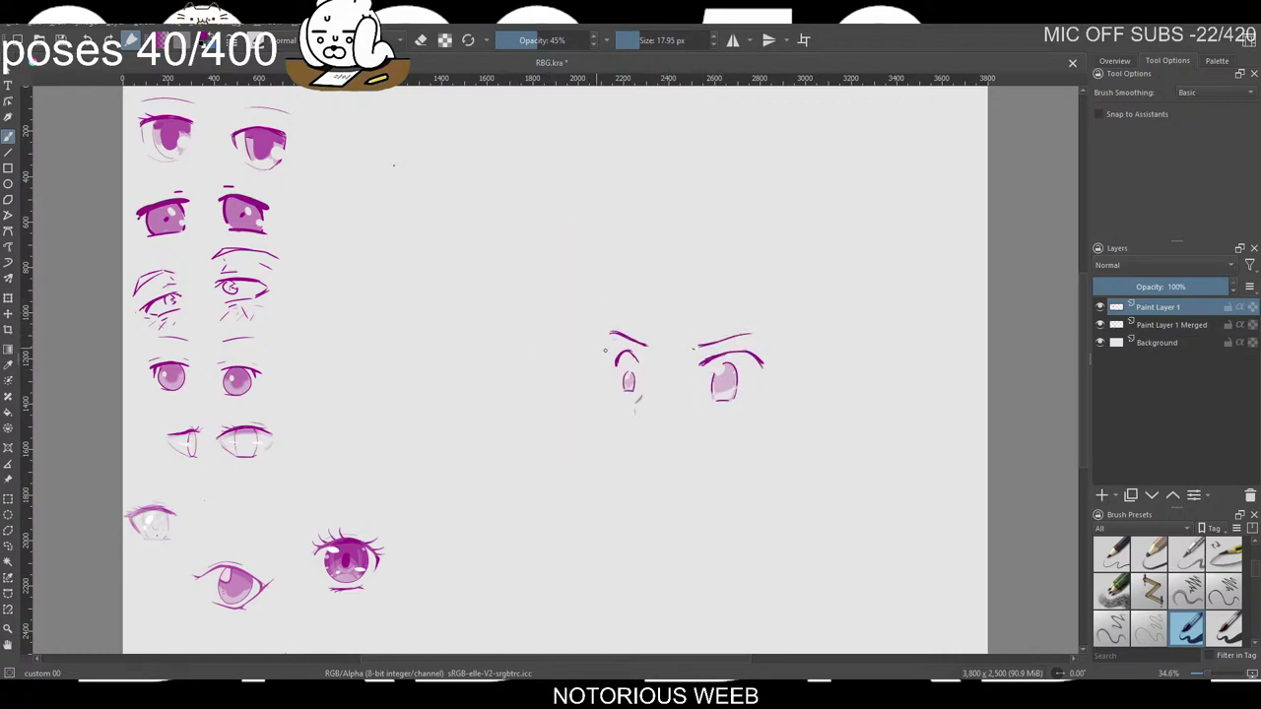
key("e")
mouse_move(622, 369)
left_mouse_down()
mouse_move(621, 352)
mouse_move(614, 370)
mouse_move(630, 366)
mouse_move(614, 364)
left_mouse_up()
key("e")
Redraw the left eye's outline at full opacity and freehand-select the face with both eyes.
key("o")
key("o")
key("o")
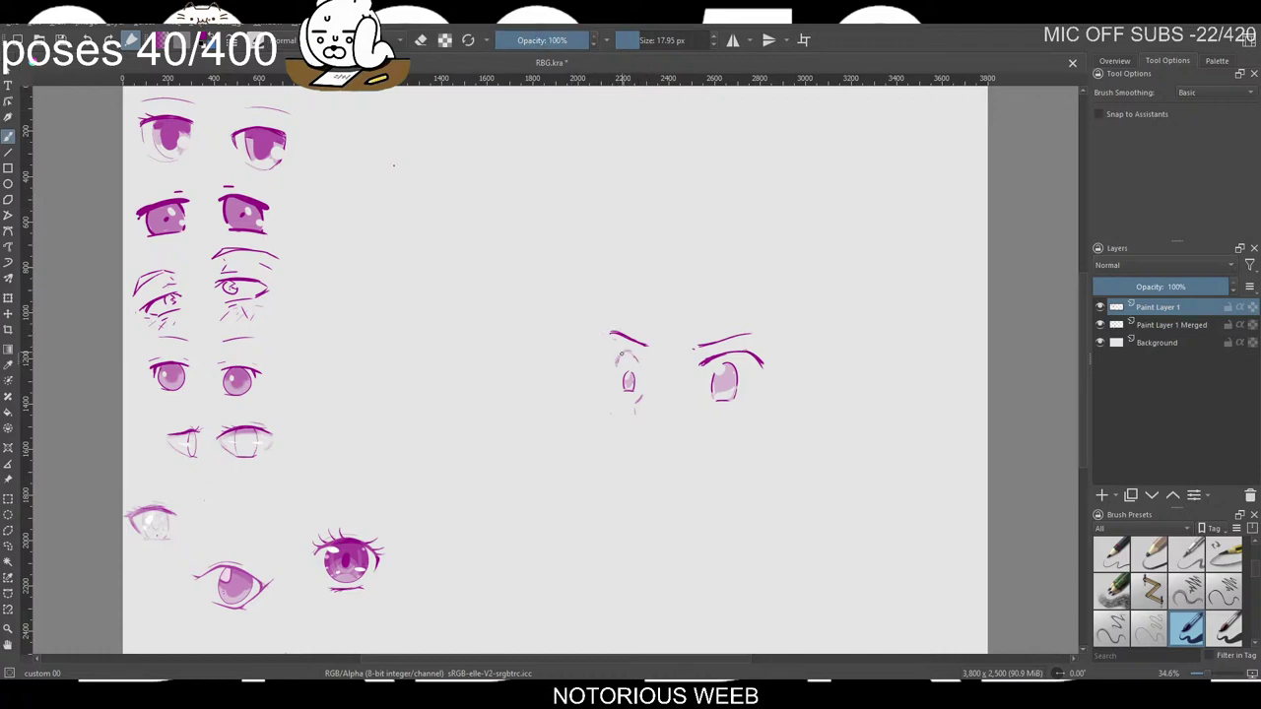
left_click_drag(613, 365, 627, 348)
left_click_drag(636, 354, 642, 369)
left_click(8, 544)
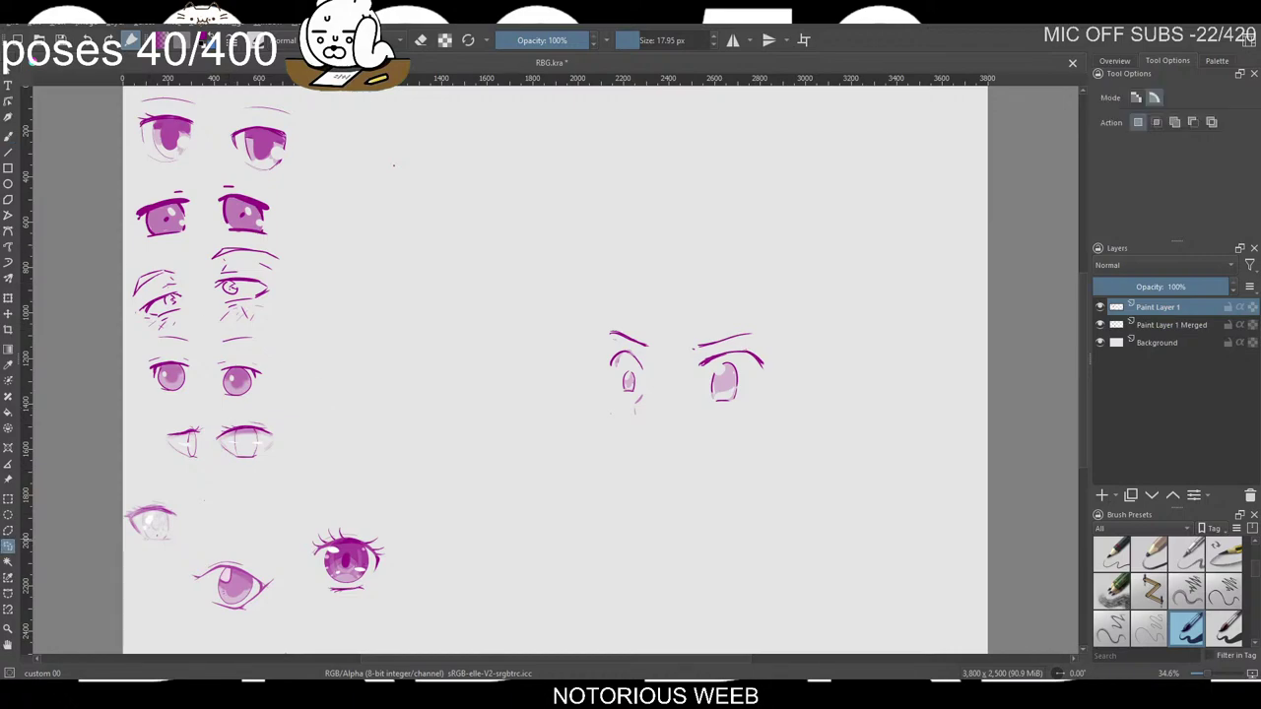
left_click_drag(591, 379, 599, 389)
Scale the selected angry-eye pair down and move it into the grid's top row.
left_click(7, 298)
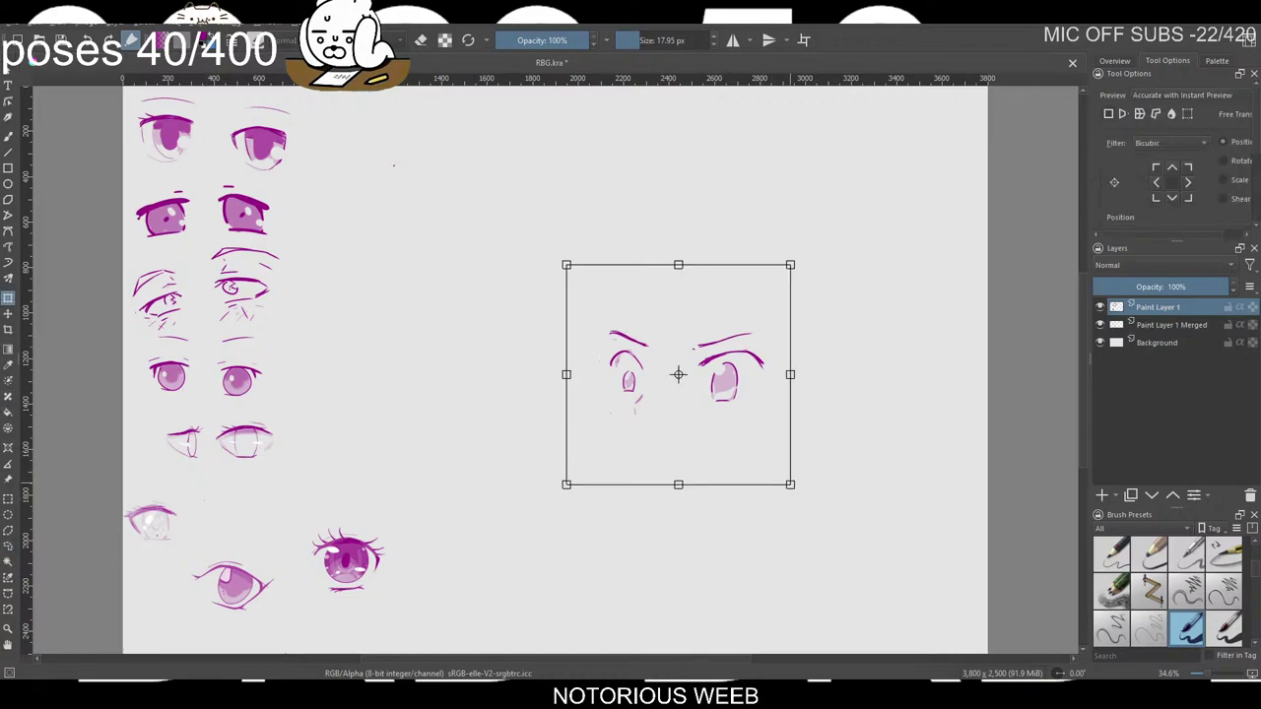
left_click_drag(790, 483, 723, 418)
left_click_drag(645, 341, 382, 146)
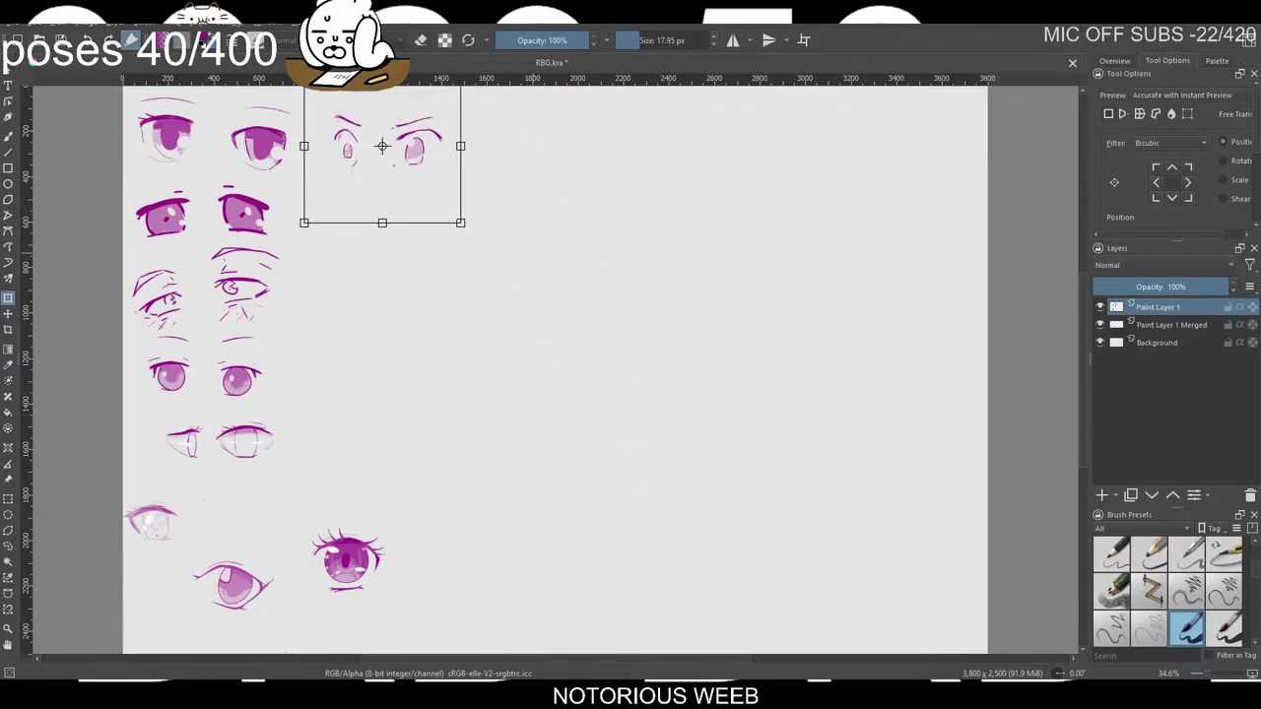
key("b")
Deselect the eye pair and switch to the Dynamic Brush tool.
right_click(604, 343)
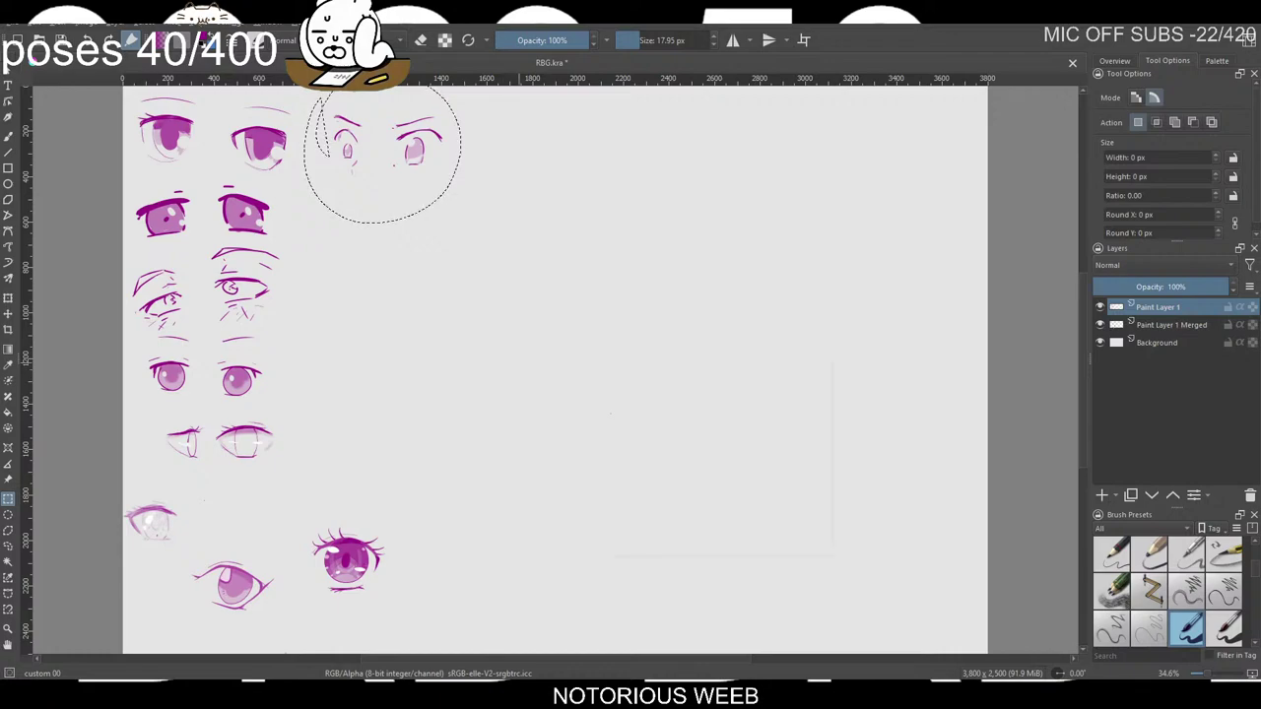
left_click(660, 373)
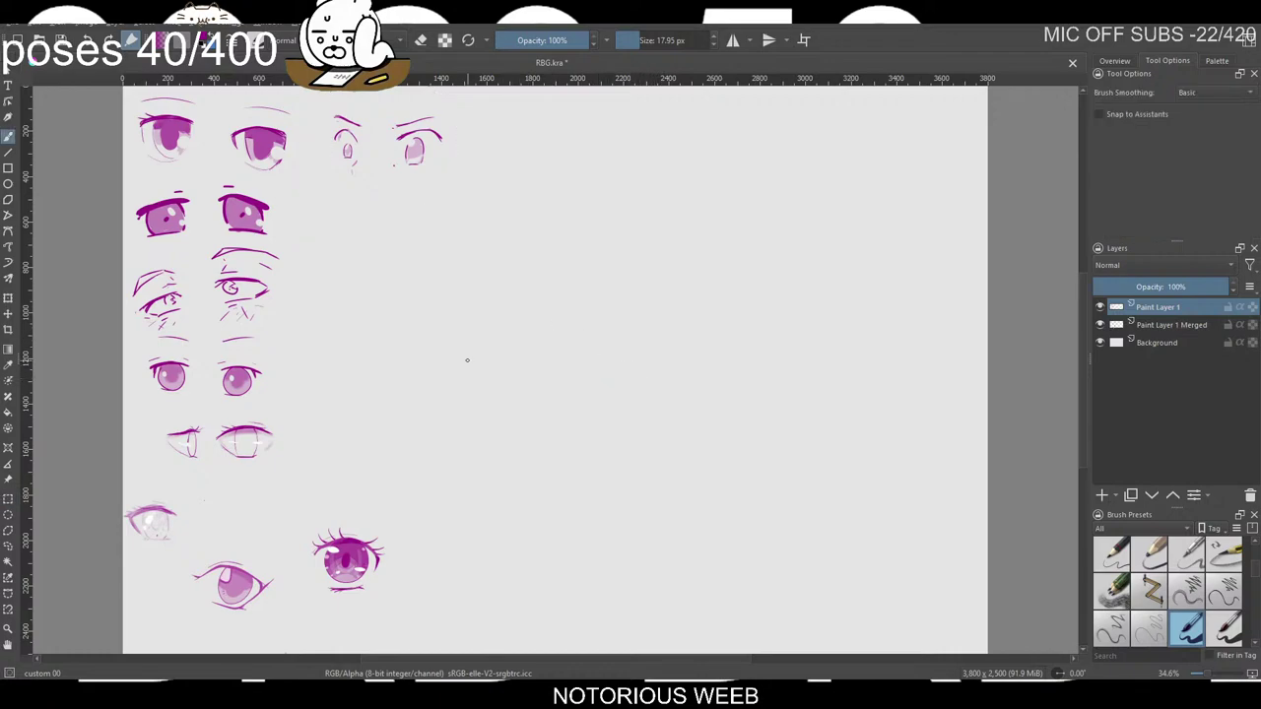
left_click(8, 262)
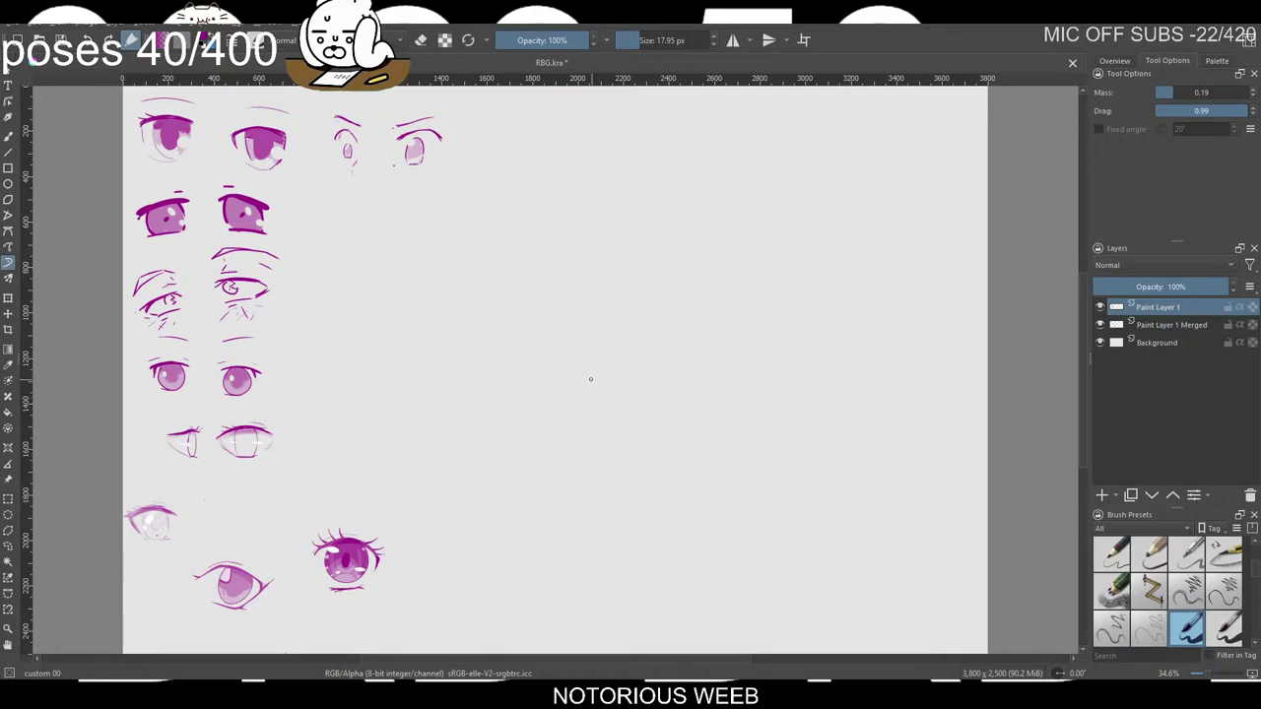
Try and undo two trial eyelid strokes, then switch to the Texture Hair brush.
left_click_drag(591, 375, 646, 373)
key("ctrl+z")
left_click_drag(589, 402, 654, 400)
key("ctrl+z")
right_click(581, 373)
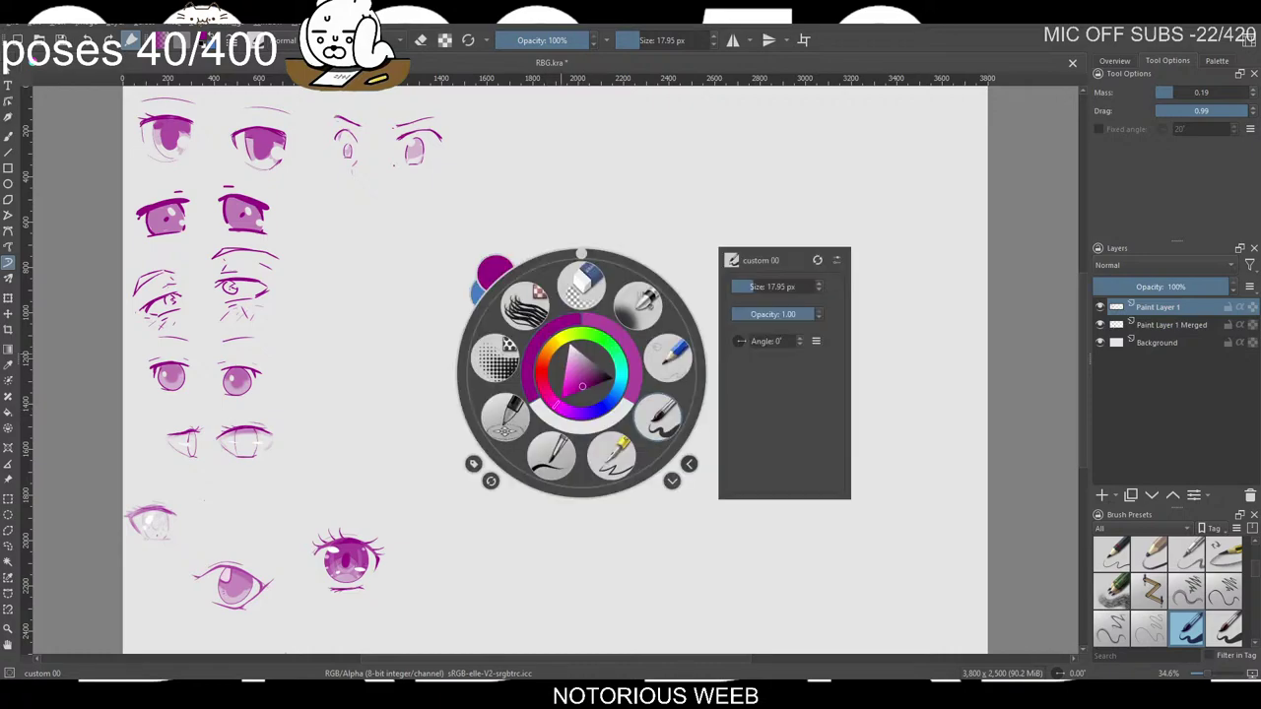
left_click(530, 321)
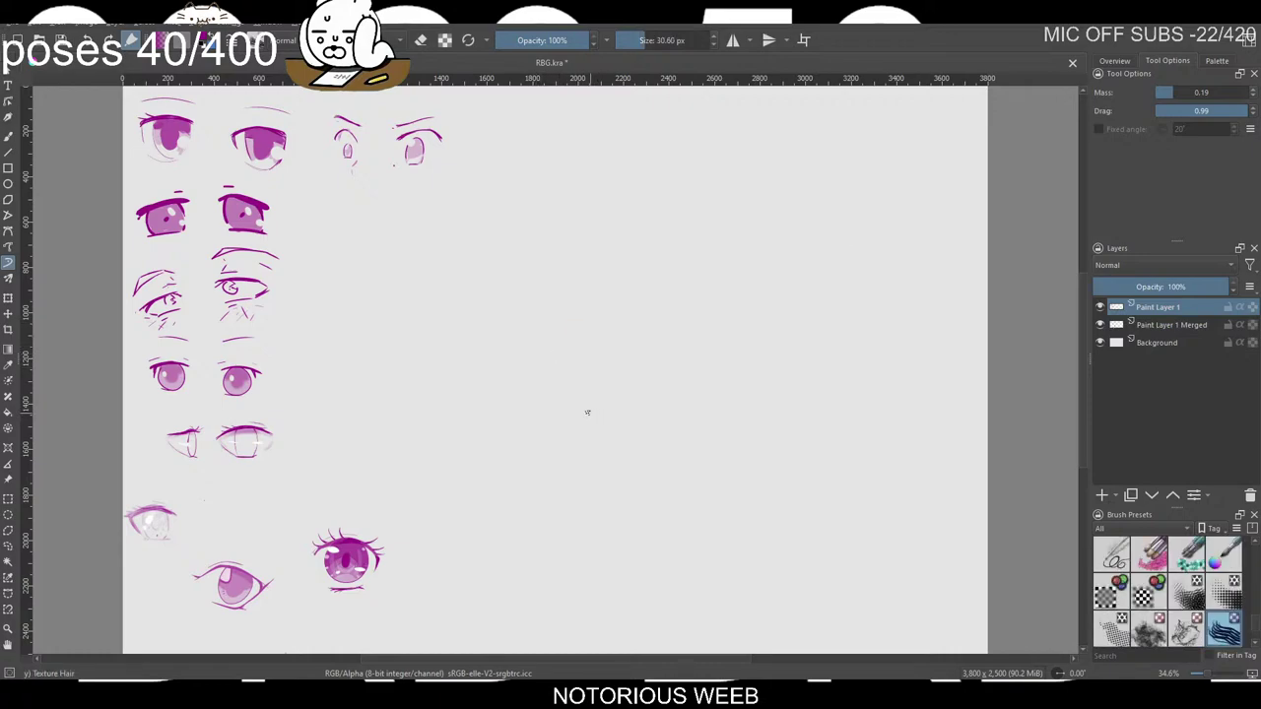
Draw the left eye's upper lid and lower curve plus the right eye's upper lid.
left_click_drag(572, 417, 630, 413)
left_click_drag(676, 415, 731, 417)
key("ctrl+z")
key("ctrl+z")
key("ctrl+z")
key("ctrl+z")
key("ctrl+z")
left_click_drag(613, 415, 611, 428)
key("ctrl+z")
key("ctrl+z")
left_click_drag(575, 417, 582, 439)
key("ctrl+z")
mouse_move(576, 418)
left_mouse_down()
mouse_move(587, 433)
mouse_move(612, 422)
left_mouse_up()
Draw the right eye's lower curve and inner corner, then thicken its upper lid.
left_click_drag(687, 415, 690, 426)
key("ctrl+z")
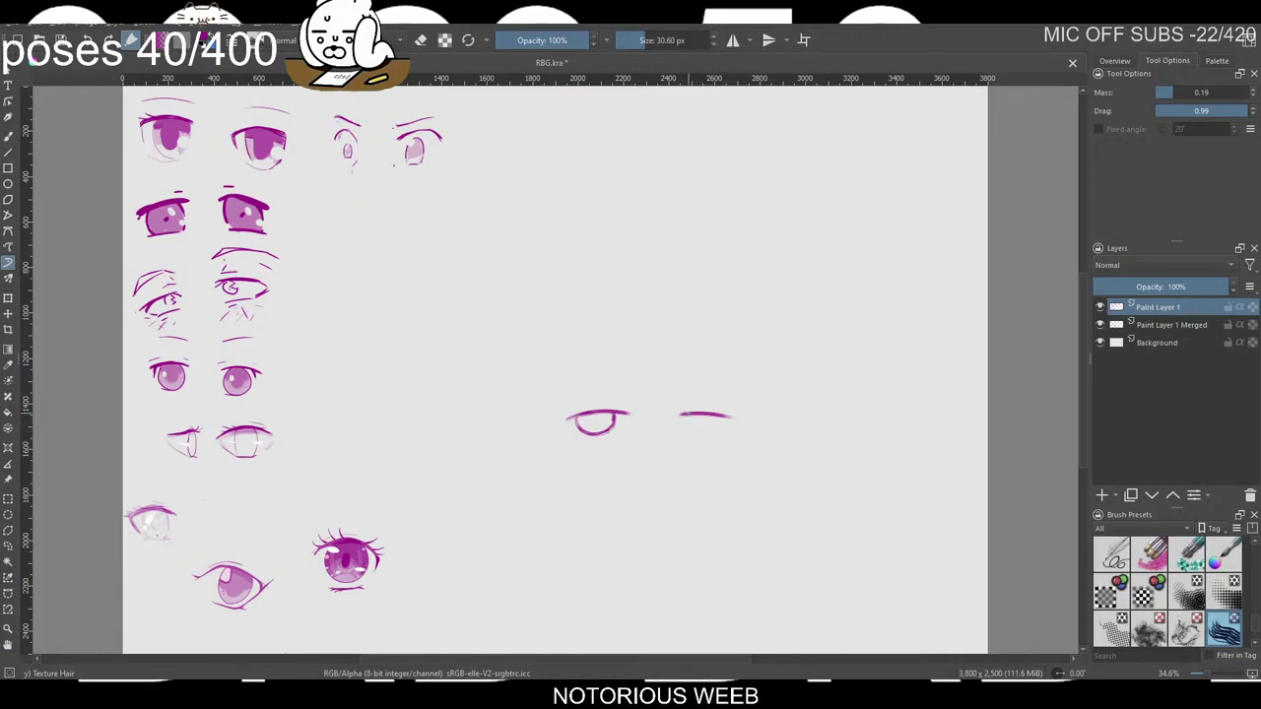
left_click_drag(687, 415, 698, 435)
key("ctrl+z")
key("ctrl+z")
left_click_drag(686, 415, 731, 435)
key("ctrl+z")
left_click_drag(686, 414, 729, 415)
left_click_drag(687, 416, 698, 434)
key("ctrl+z")
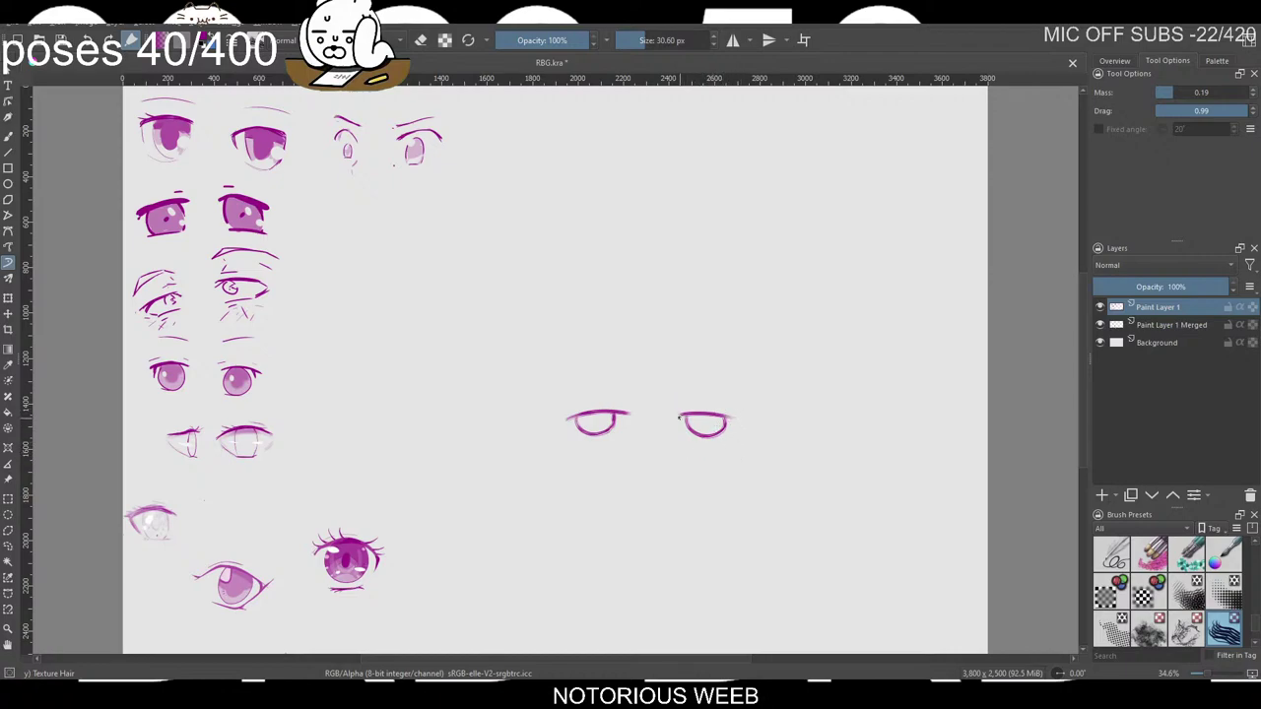
left_click_drag(680, 415, 722, 417)
Paint darker magenta iris shading into the lower insides of the left and right eyes.
mouse_move(691, 426)
left_mouse_down()
mouse_move(738, 427)
mouse_move(696, 428)
left_mouse_up()
left_click_drag(582, 417, 611, 421)
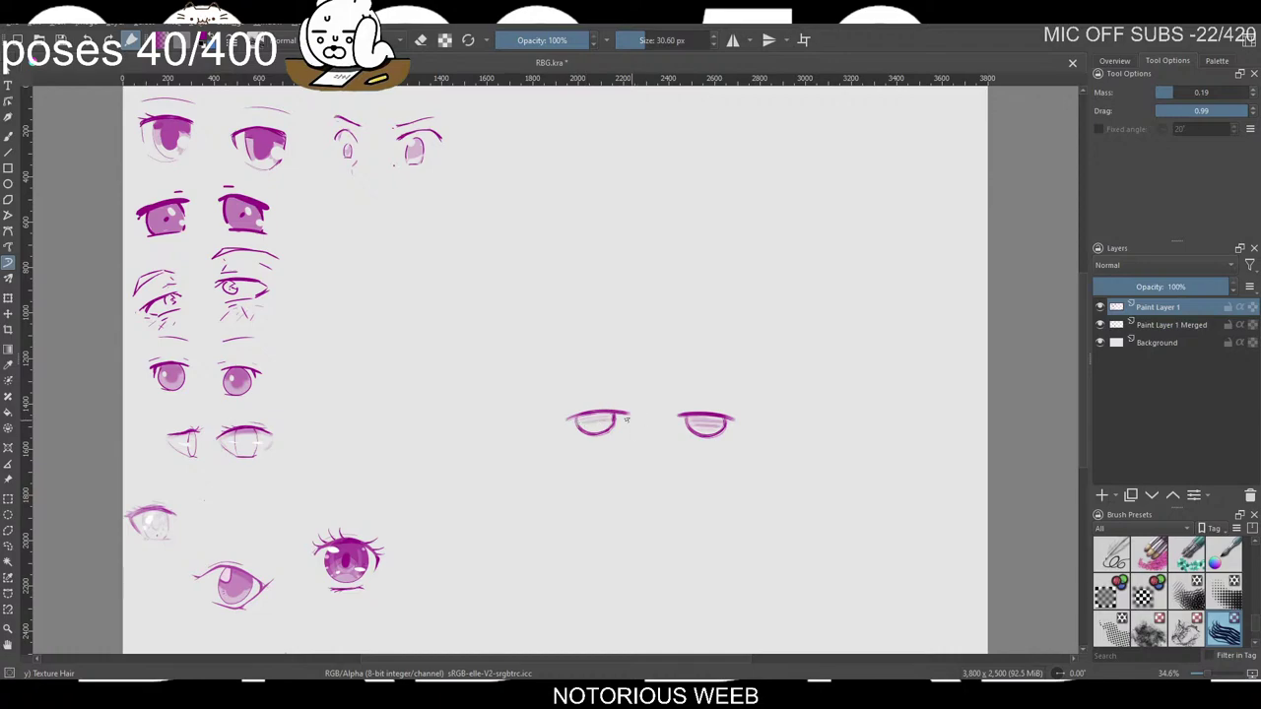
key("ctrl+z")
left_click_drag(582, 424, 596, 424)
key("ctrl+z")
mouse_move(582, 424)
left_mouse_down()
mouse_move(625, 425)
mouse_move(609, 422)
left_mouse_up()
left_click_drag(690, 422, 723, 421)
left_click_drag(695, 421, 717, 424)
left_click_drag(575, 419, 603, 421)
Add dark accent strokes on both eyes' upper lids.
left_click_drag(608, 406, 624, 403)
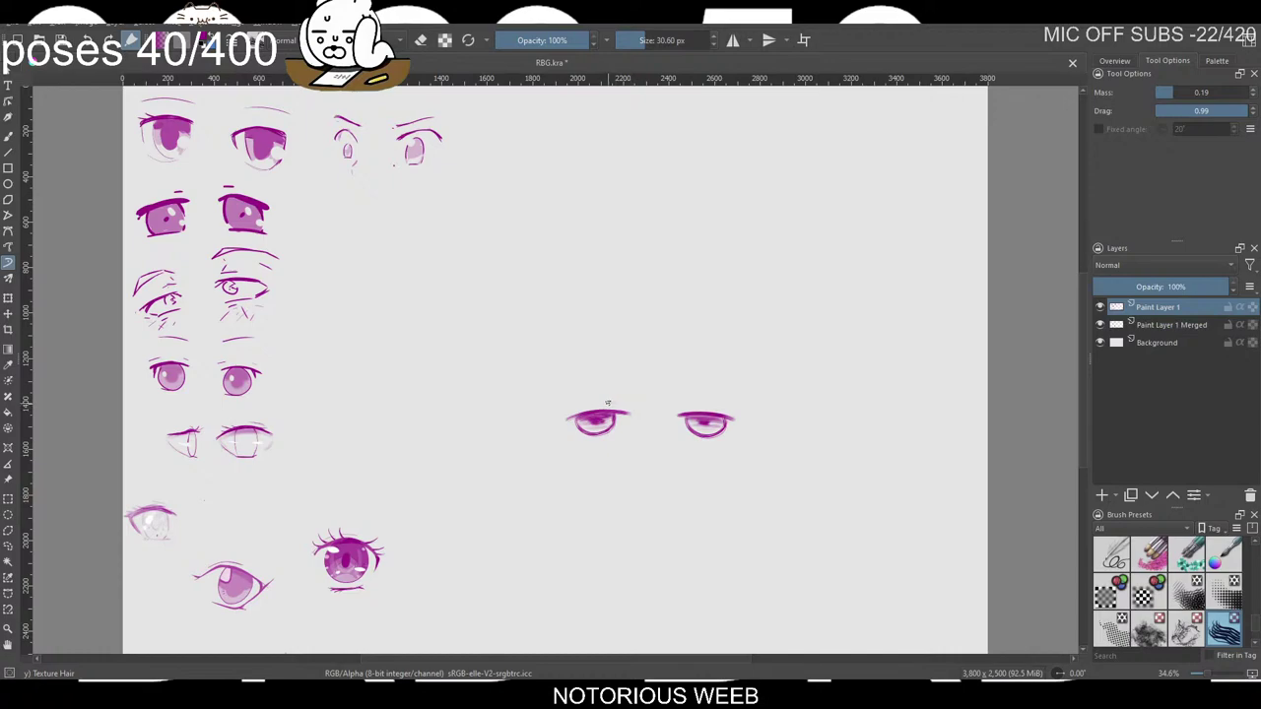
left_click_drag(608, 404, 625, 401)
left_click_drag(693, 404, 725, 403)
Draw a short magenta eyebrow above each eye, redoing the left brow.
mouse_move(595, 372)
left_mouse_down()
mouse_move(617, 372)
mouse_move(596, 378)
left_mouse_up()
key("ctrl+z")
key("ctrl+z")
key("ctrl+z")
mouse_move(582, 379)
left_mouse_down()
mouse_move(615, 372)
mouse_move(594, 375)
left_mouse_up()
left_click_drag(683, 369, 717, 382)
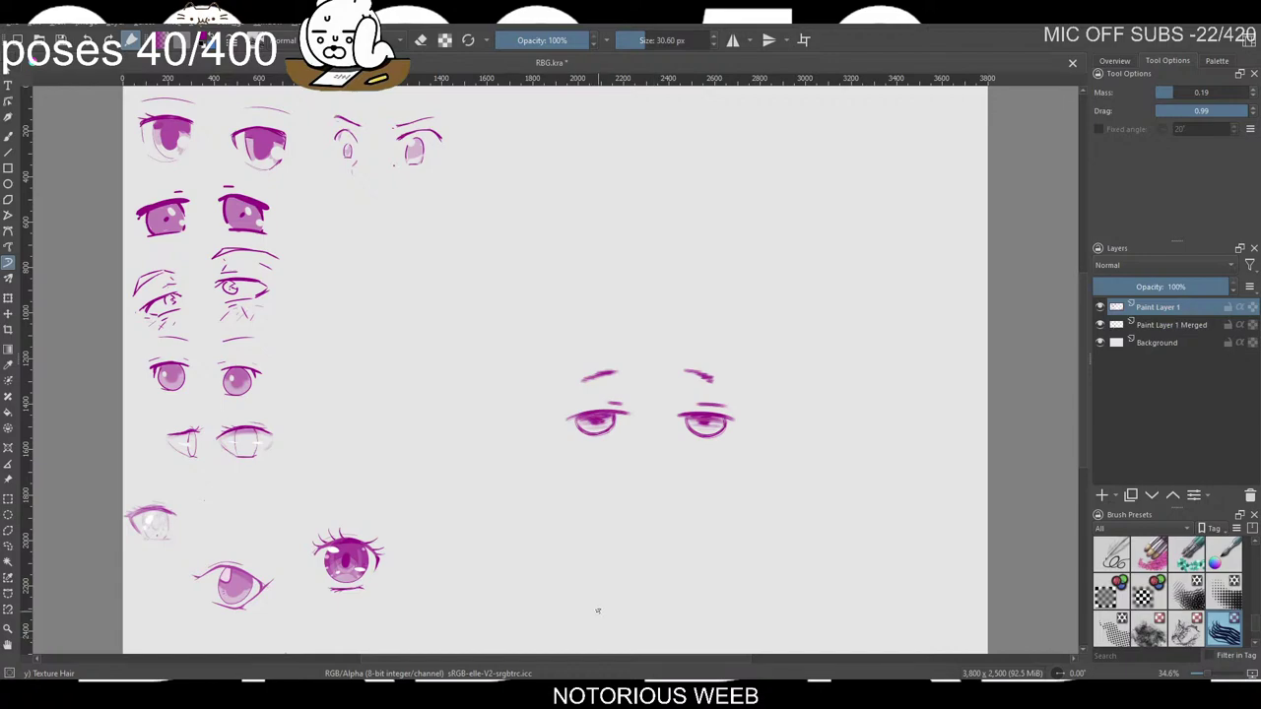
Lasso the sleepy eye pair, scale it down, move it up-left into the top row, and deselect.
left_click(8, 546)
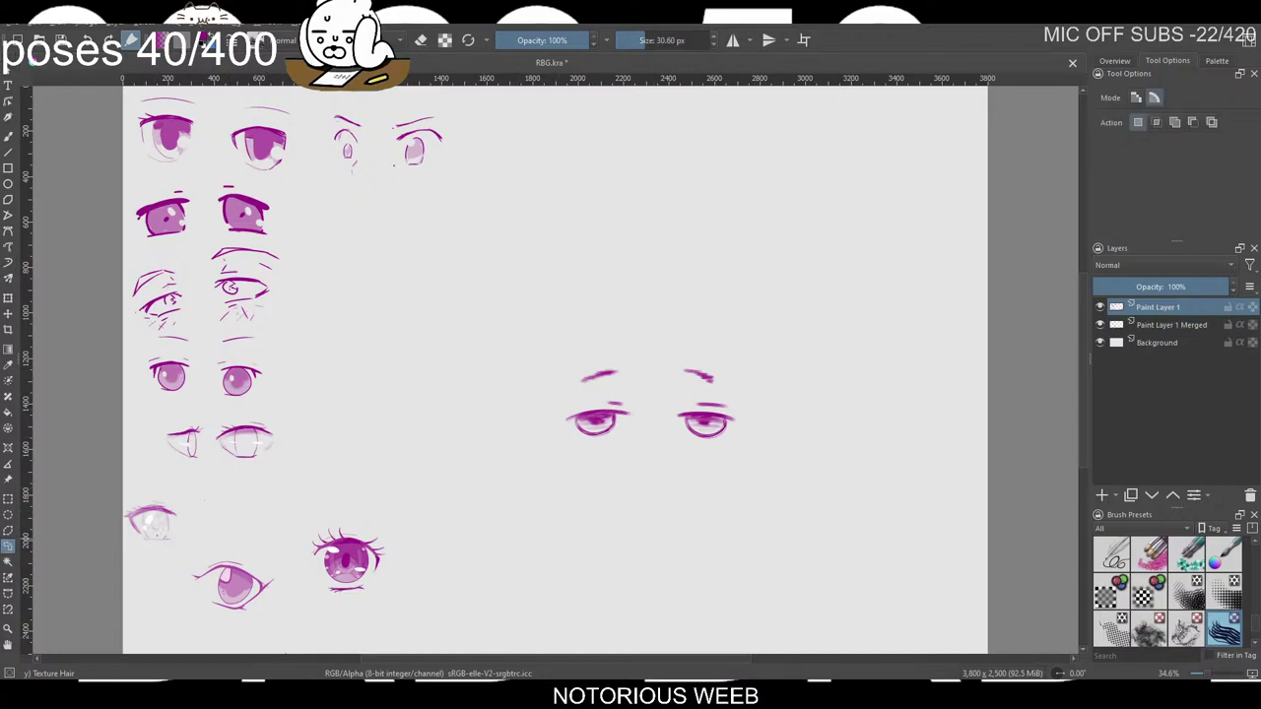
left_click_drag(557, 444, 550, 325)
left_click(8, 298)
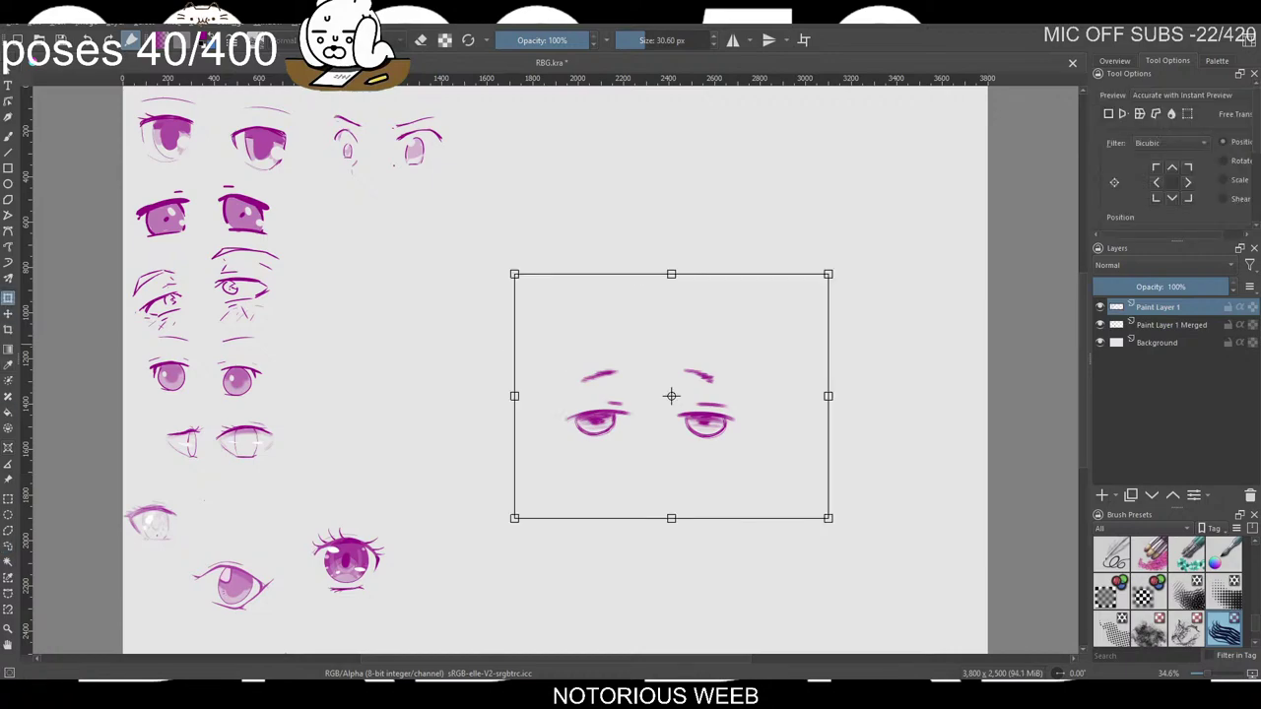
mouse_move(828, 274)
left_mouse_down()
mouse_move(707, 286)
mouse_move(676, 389)
left_mouse_up()
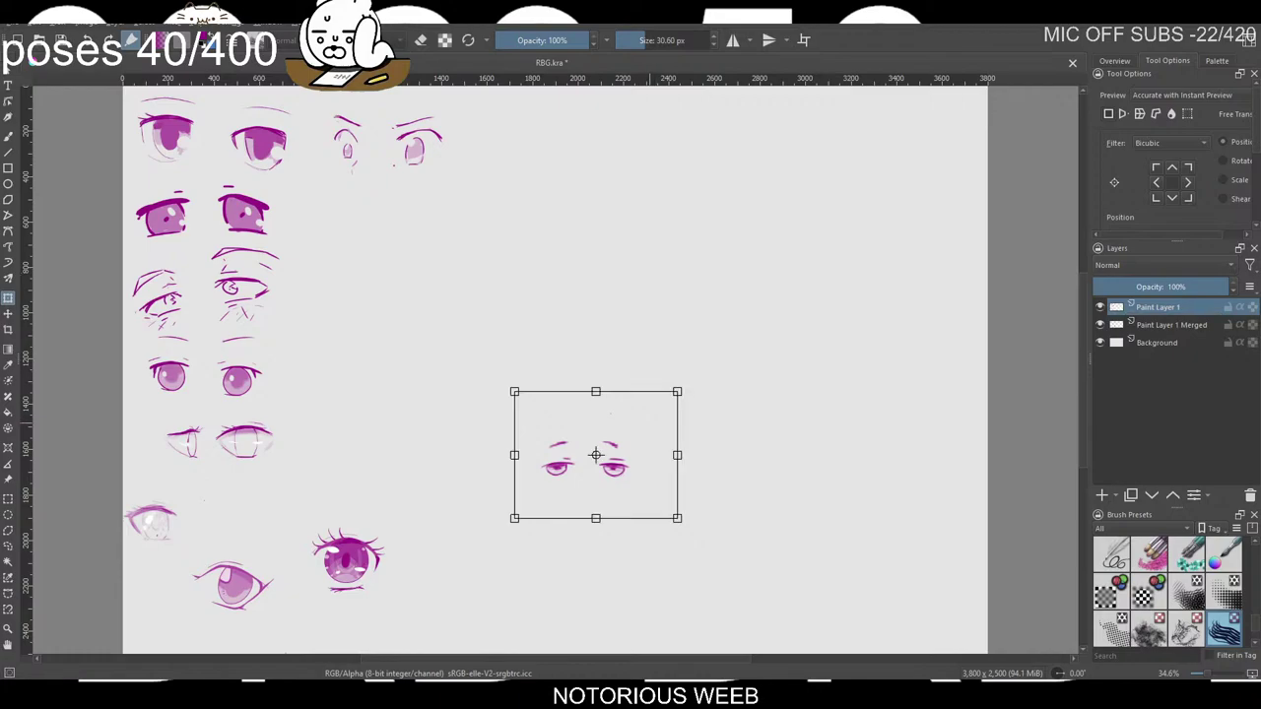
mouse_move(597, 450)
left_mouse_down()
mouse_move(402, 277)
mouse_move(383, 222)
left_mouse_up()
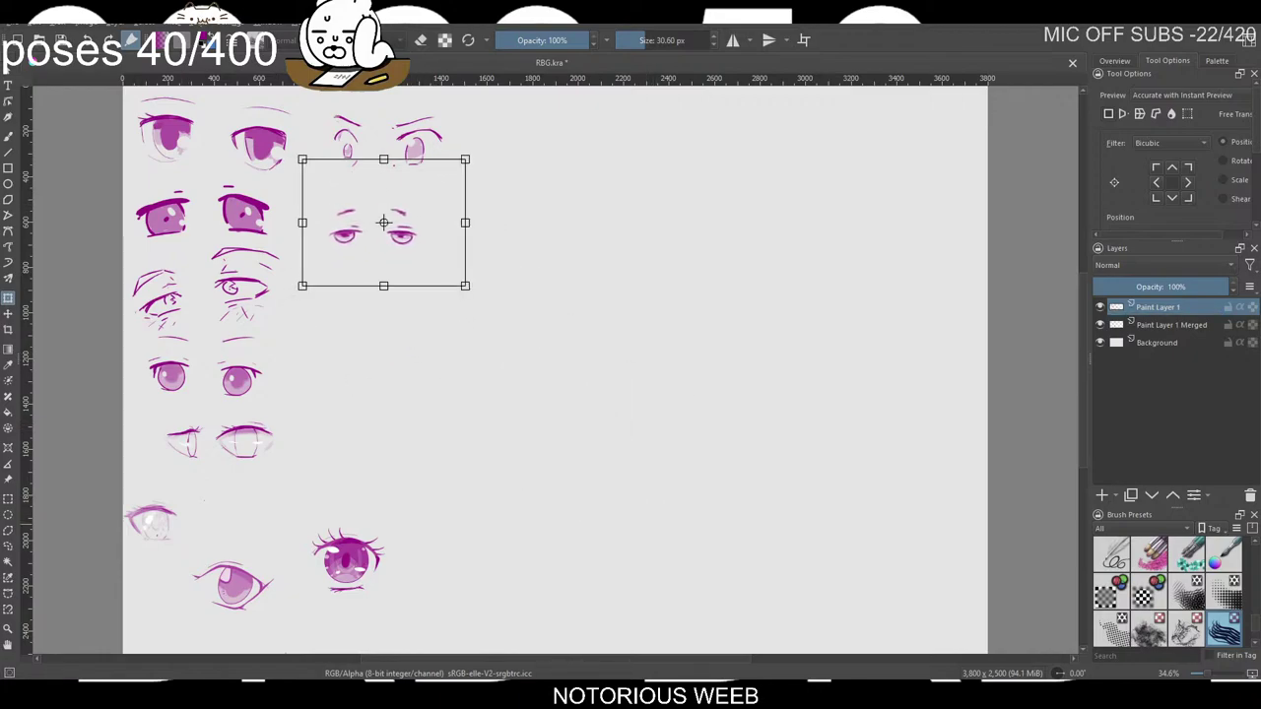
right_click(552, 394)
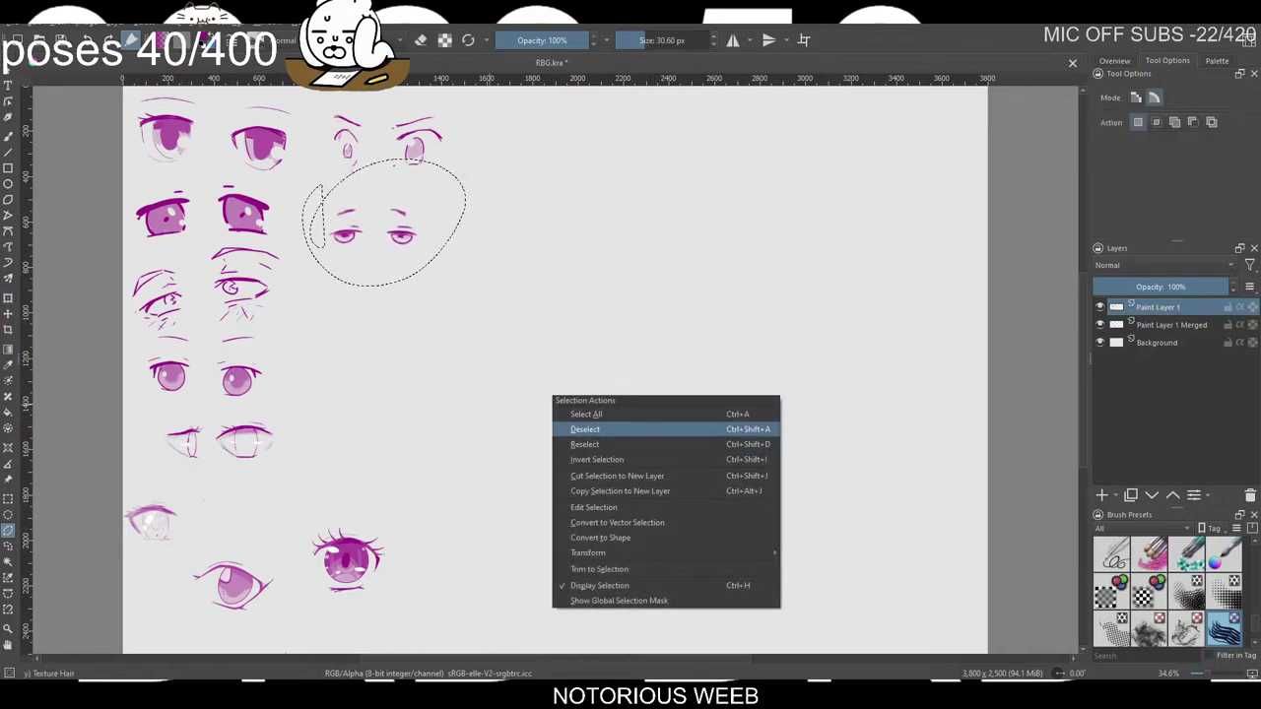
left_click(591, 429)
key("b")
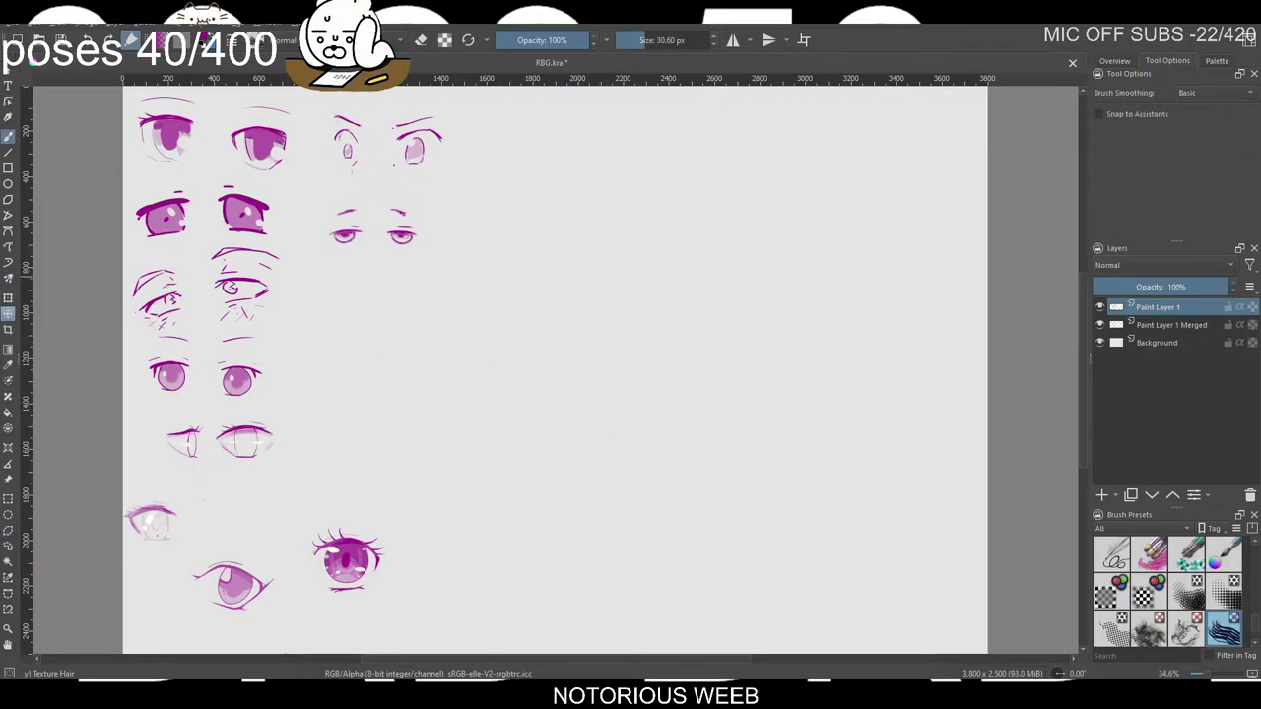
Switch to the Dynamic Brush with a thin 10 px pen preset and draw a new upper lid arc.
left_click(8, 262)
right_click(646, 381)
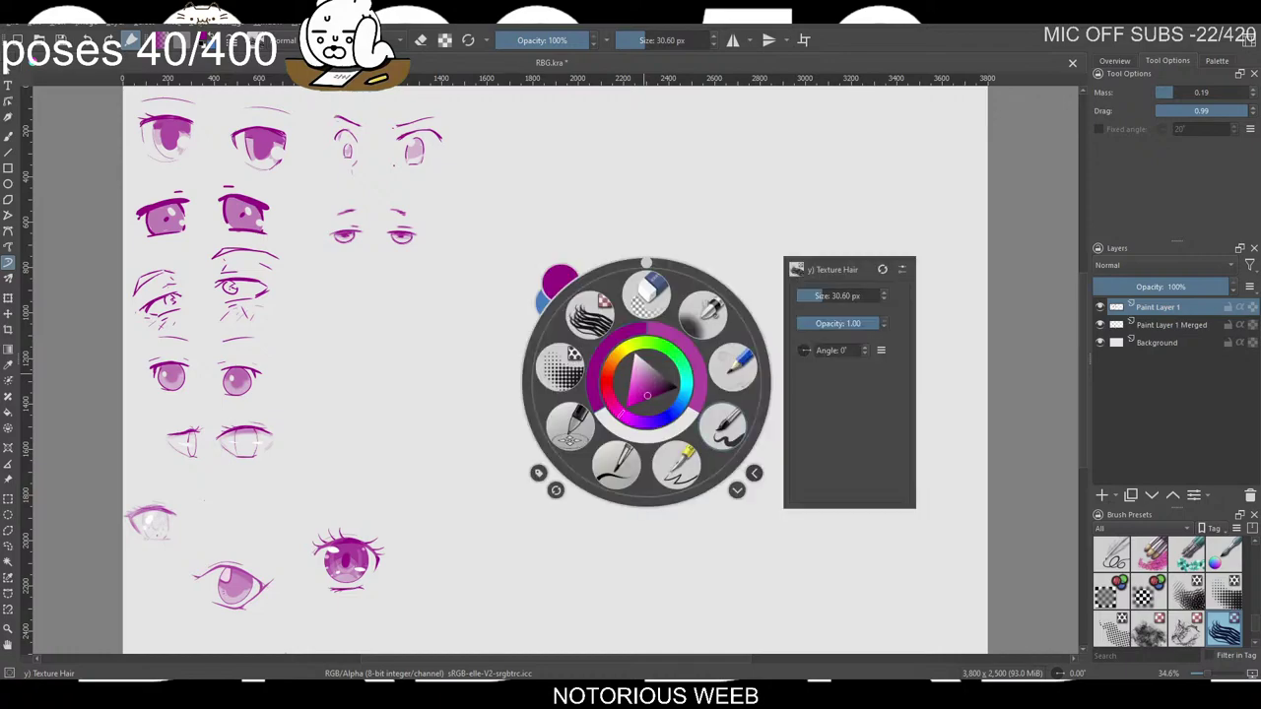
left_click(726, 411)
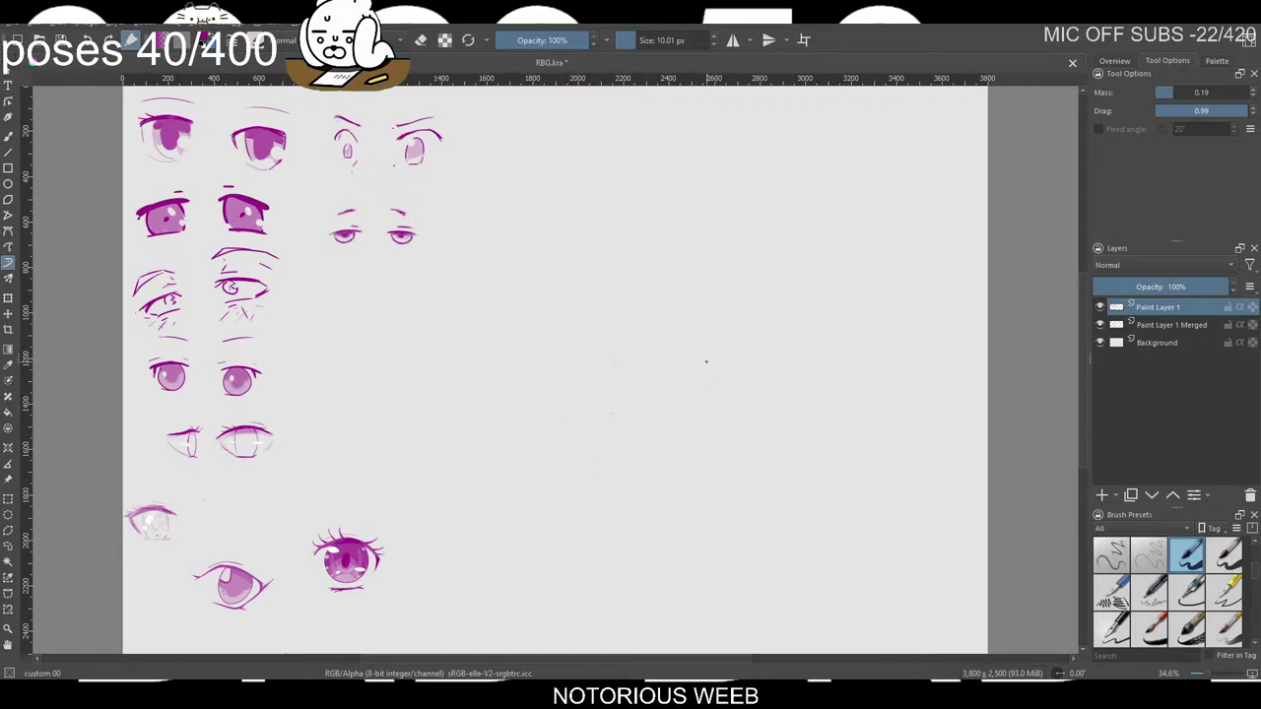
left_click_drag(698, 360, 752, 369)
key("ctrl+z")
left_click_drag(703, 353, 771, 372)
Restore the lid arc and darken its top and right end.
key("ctrl+z")
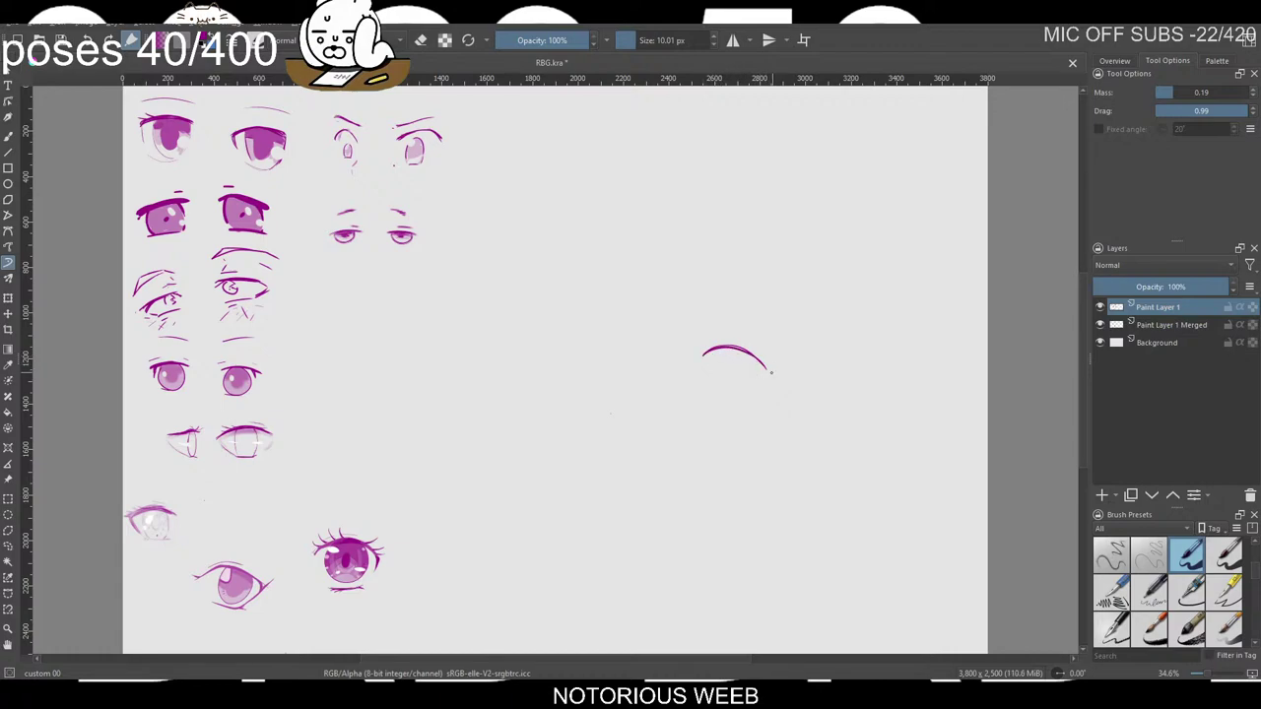
left_click_drag(704, 353, 770, 365)
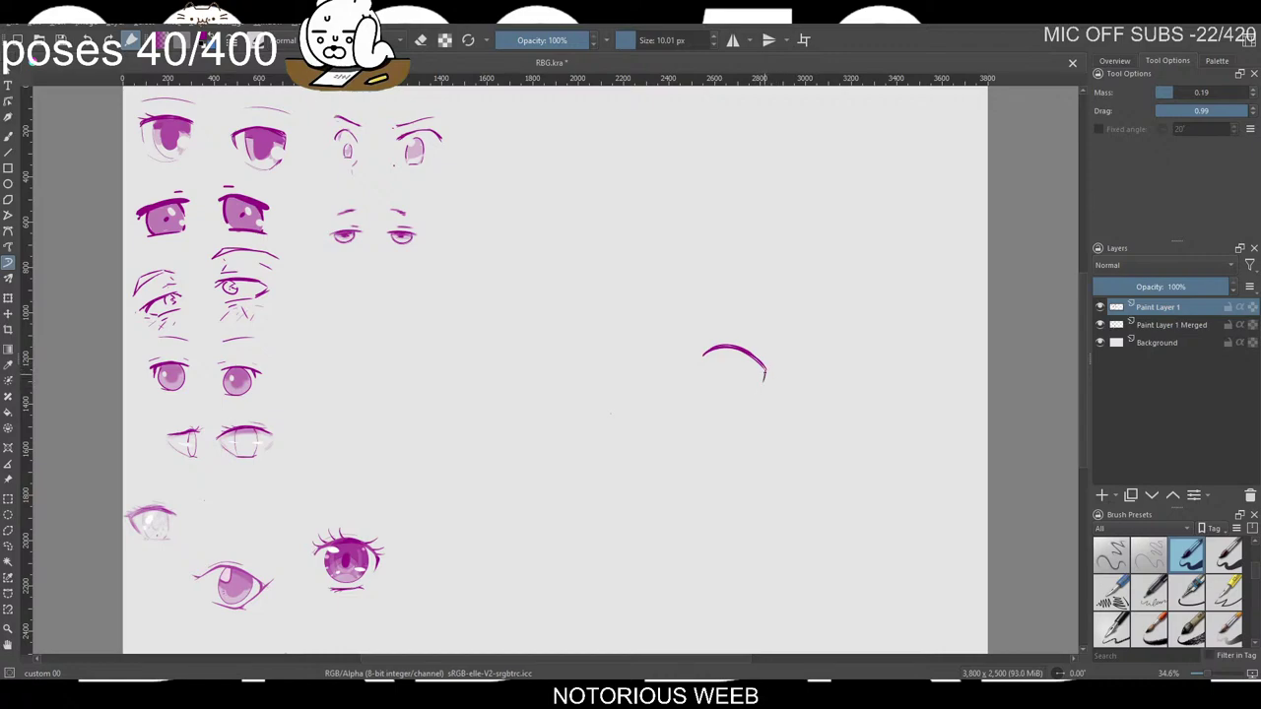
left_click_drag(761, 365, 764, 383)
Draw the eye's left side and an inner vertical stroke to close the tall oval outline.
left_click_drag(709, 347, 724, 397)
key("ctrl+z")
left_click_drag(713, 349, 708, 384)
key("ctrl+z")
left_click_drag(711, 388, 745, 391)
key("ctrl+z")
key("ctrl+z")
left_click_drag(744, 361, 746, 381)
Draw the left eye's upper lid arc, redrawing its left end.
left_click_drag(609, 355, 631, 354)
left_click_drag(596, 364, 589, 371)
key("ctrl+z")
mouse_move(599, 360)
left_mouse_down()
mouse_move(586, 371)
mouse_move(635, 360)
left_mouse_up()
key("ctrl+z")
left_click_drag(589, 370, 629, 356)
Join the lid down into the left eye's side and add its inner line to close the oval.
left_click_drag(589, 374, 592, 385)
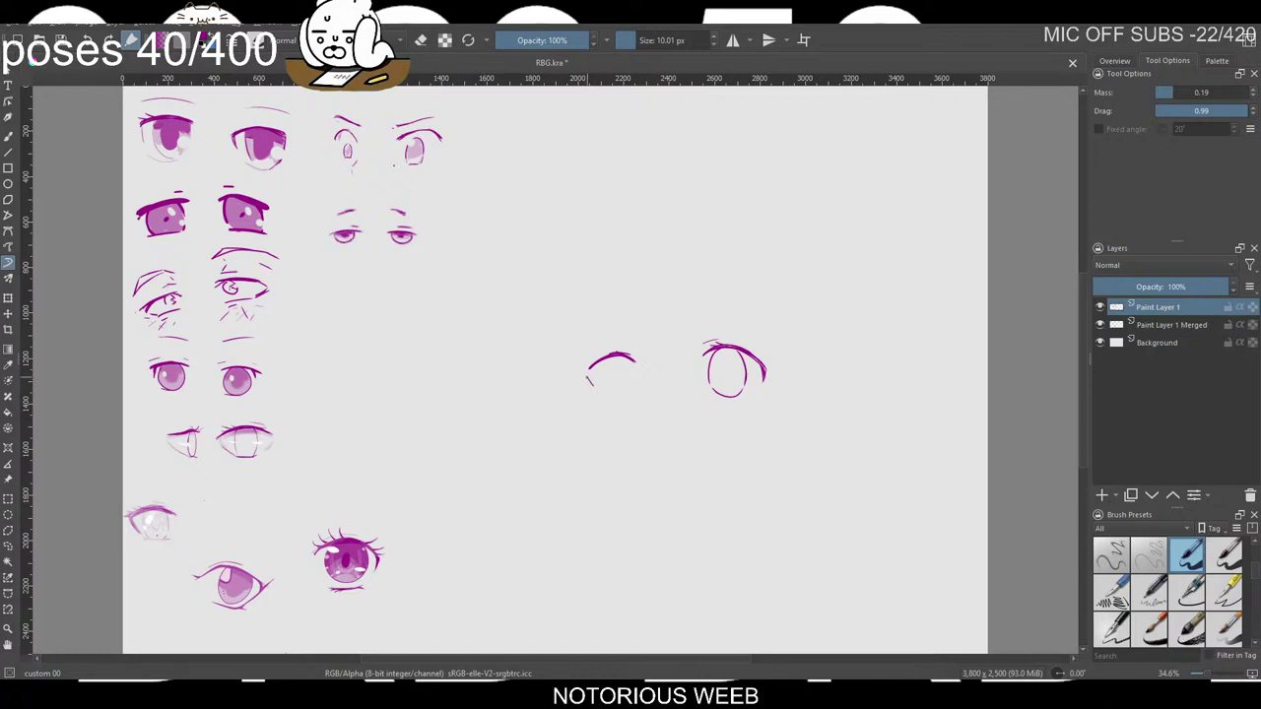
key("ctrl+z")
key("ctrl+z")
left_click_drag(588, 371, 591, 384)
key("ctrl+z")
key("ctrl+z")
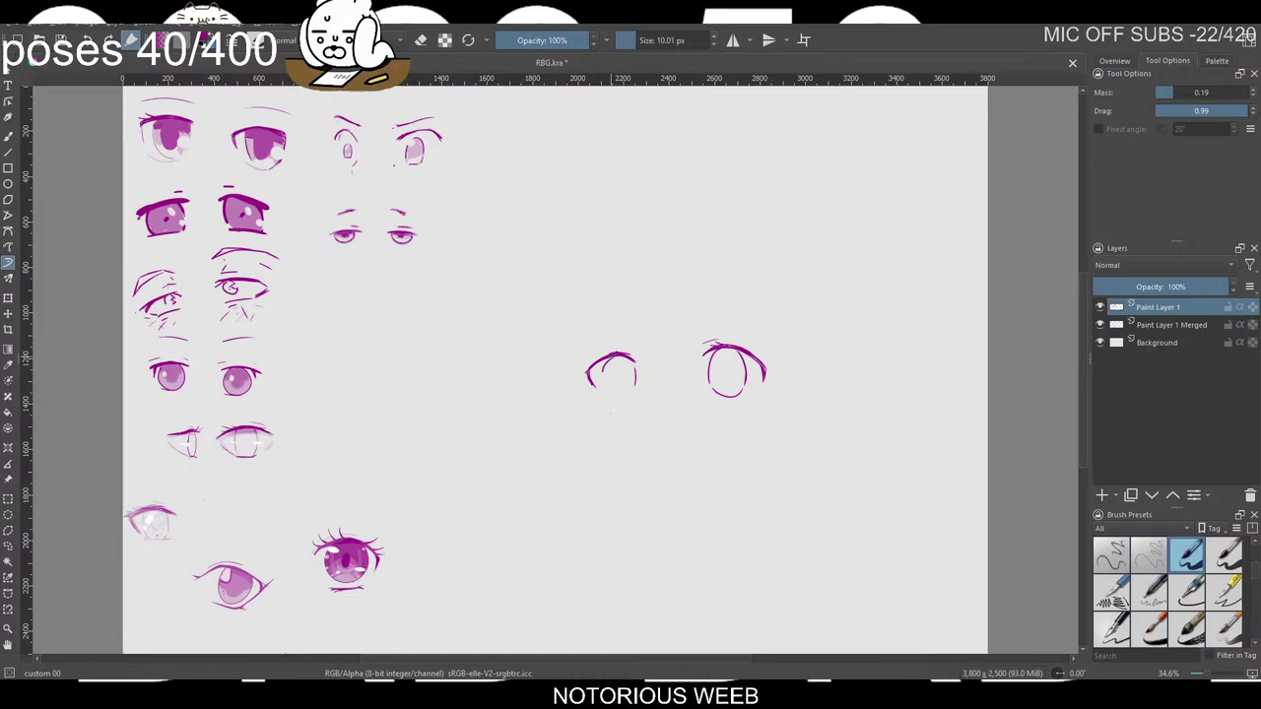
left_click_drag(607, 363, 604, 384)
left_click_drag(617, 362, 609, 396)
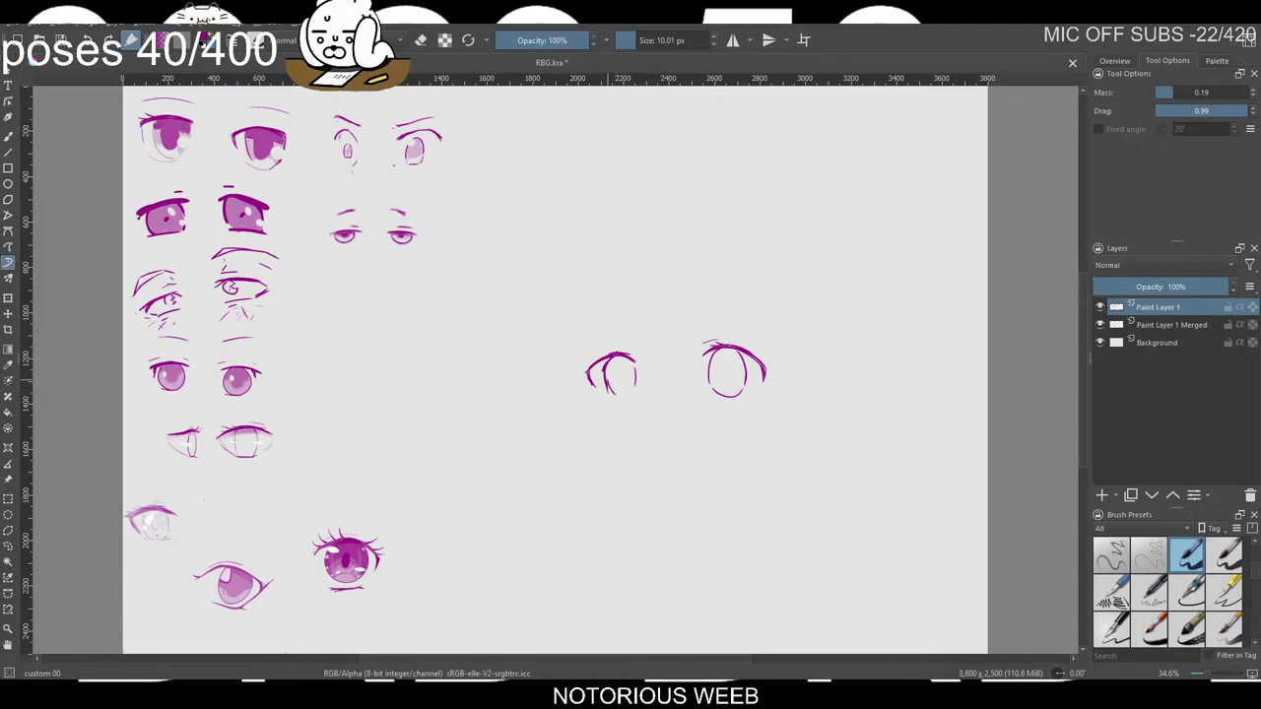
key("ctrl+z")
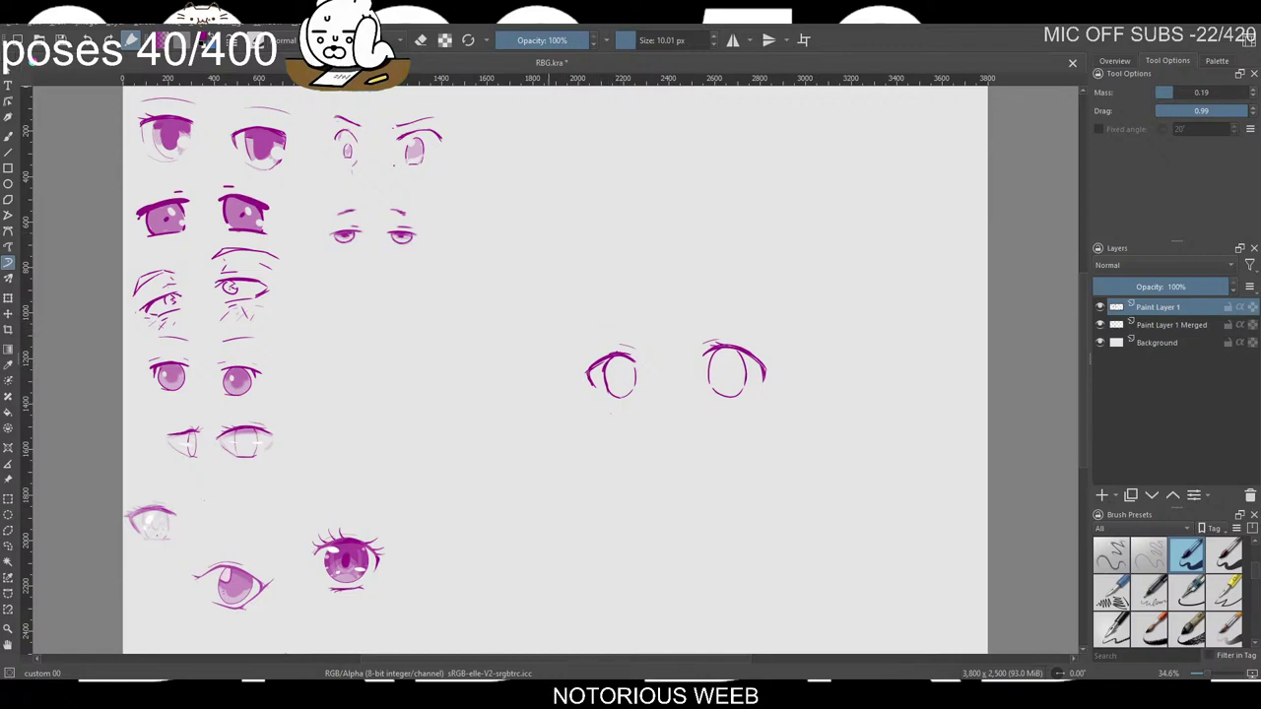
At 20% opacity and about 50 px, paint pale pink fills inside both irises.
key("2")
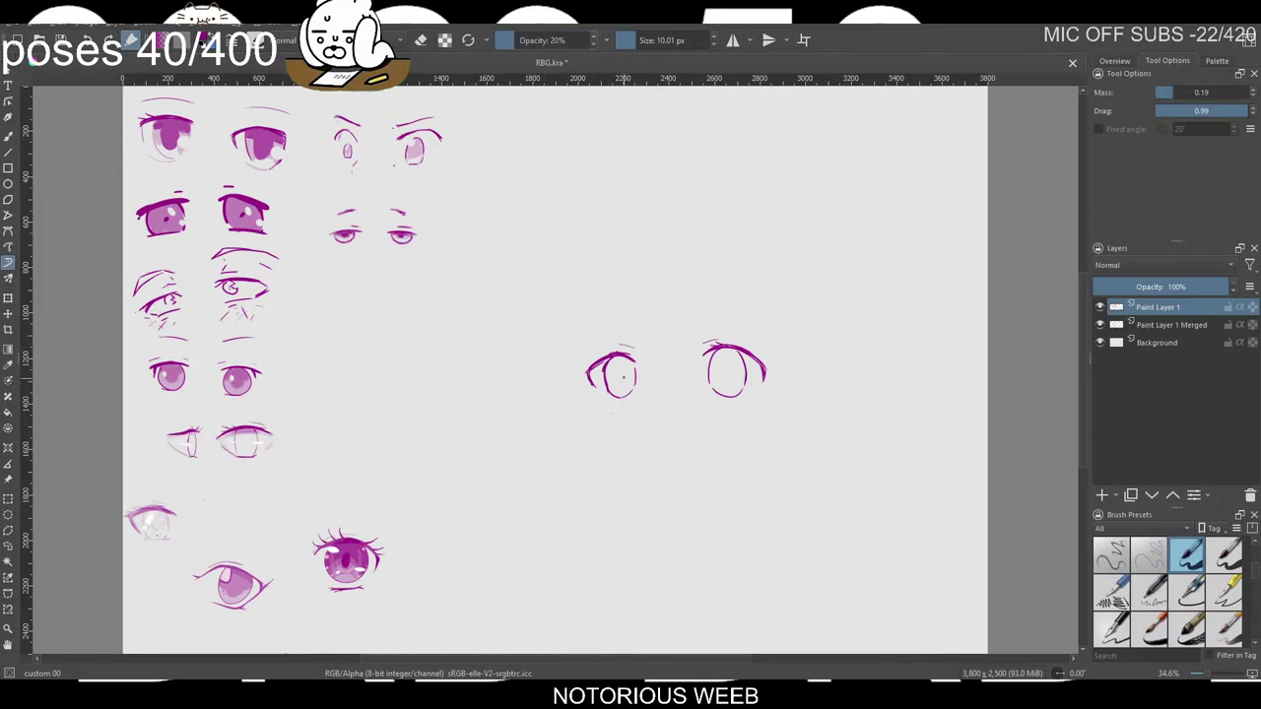
key("]")
key("]")
key("]")
mouse_move(620, 381)
left_mouse_down()
mouse_move(620, 361)
mouse_move(625, 392)
mouse_move(610, 370)
mouse_move(620, 360)
mouse_move(619, 378)
left_mouse_up()
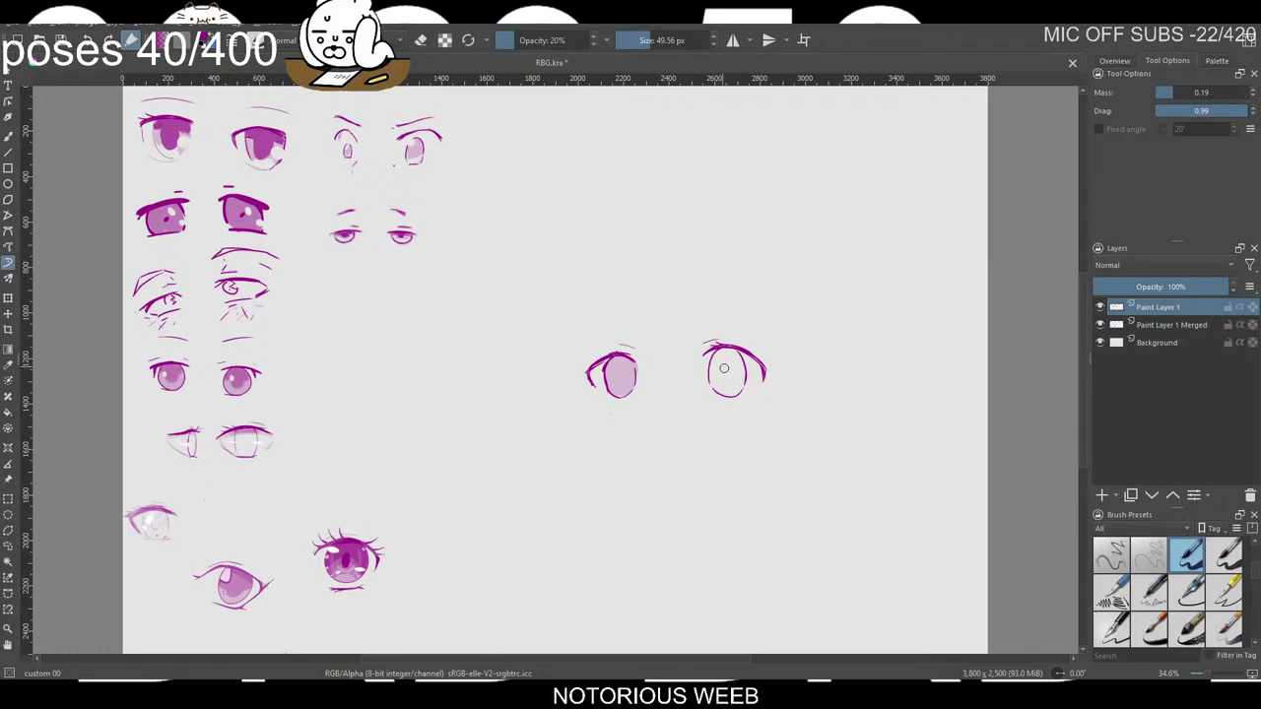
mouse_move(720, 390)
left_mouse_down()
mouse_move(726, 356)
mouse_move(731, 389)
mouse_move(730, 355)
mouse_move(715, 362)
left_mouse_up()
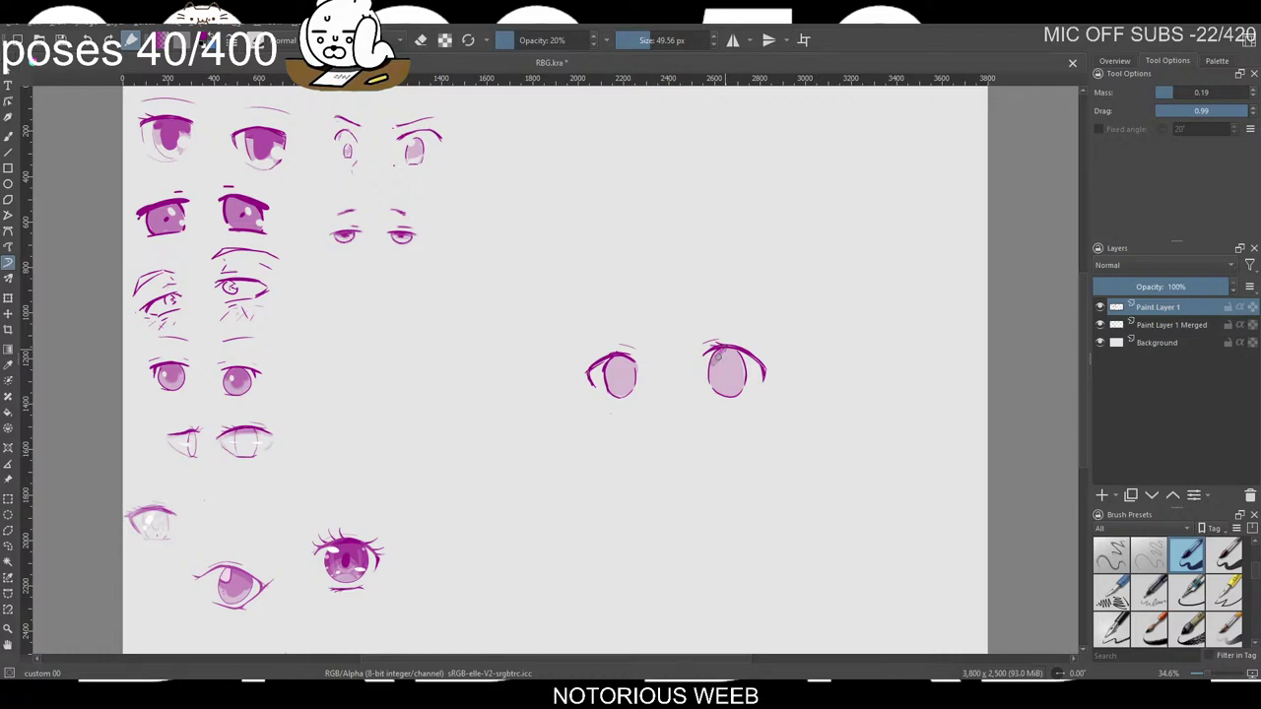
mouse_move(718, 358)
left_mouse_down()
mouse_move(736, 371)
mouse_move(714, 361)
left_mouse_up()
left_click_drag(631, 372, 625, 368)
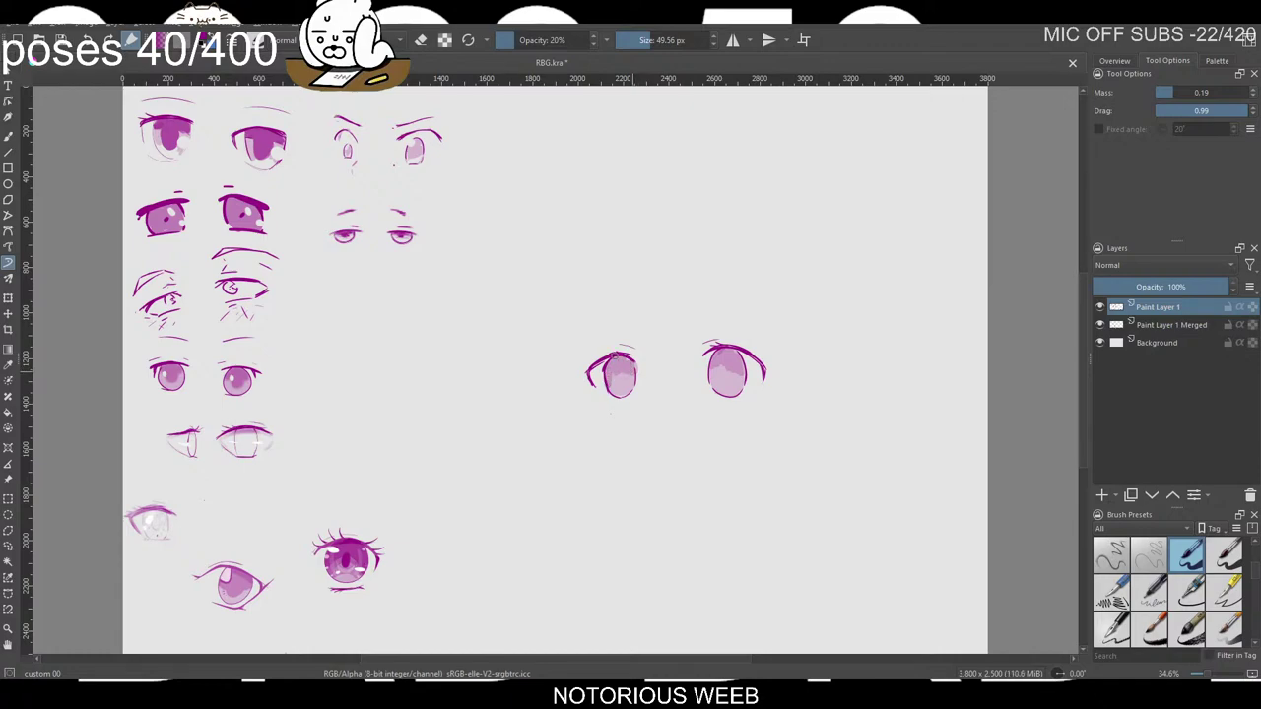
key("ctrl+z")
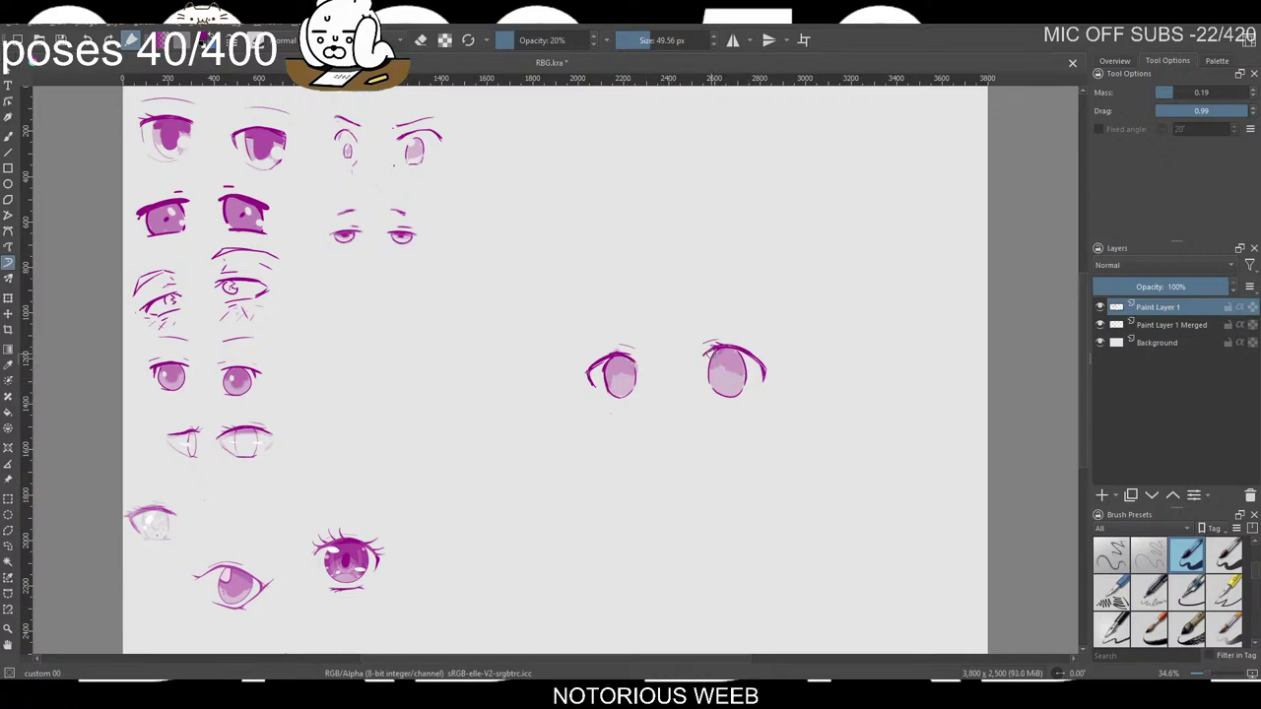
Using a smaller eraser at full opacity, dab white highlights into both irises.
key("e")
left_click(587, 39)
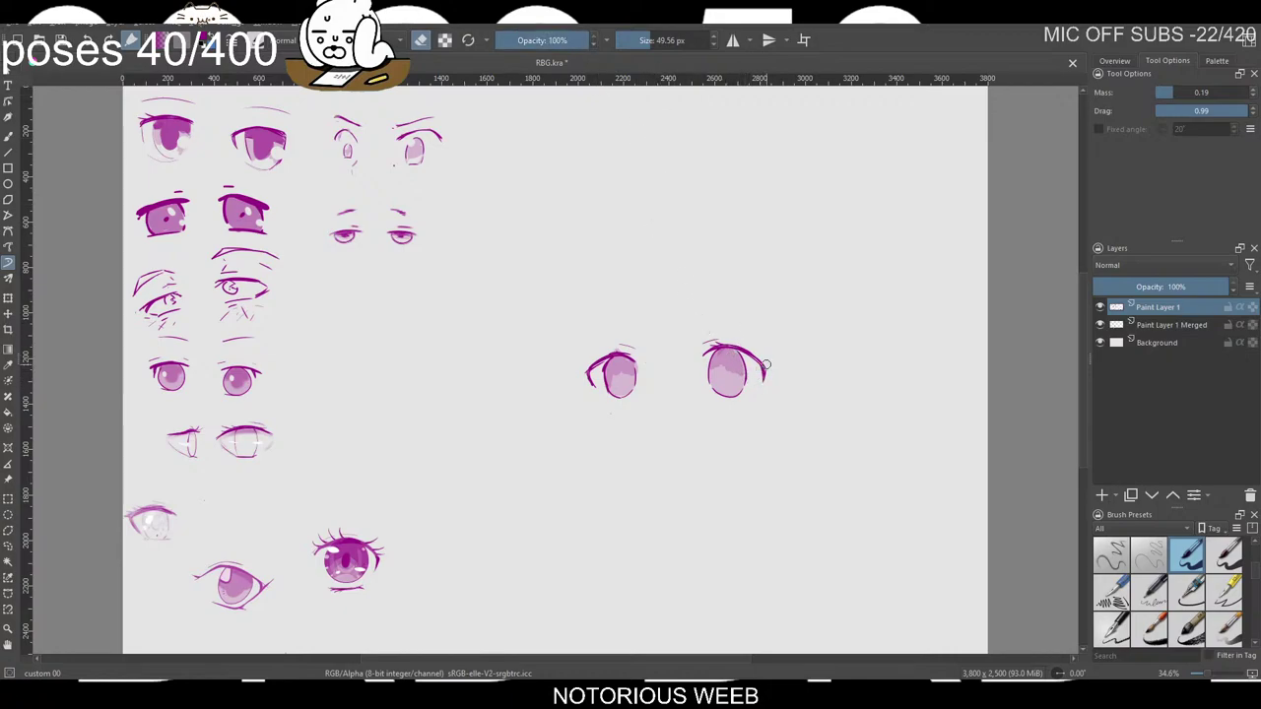
key("bracketleft")
left_click(733, 357)
left_click(739, 363)
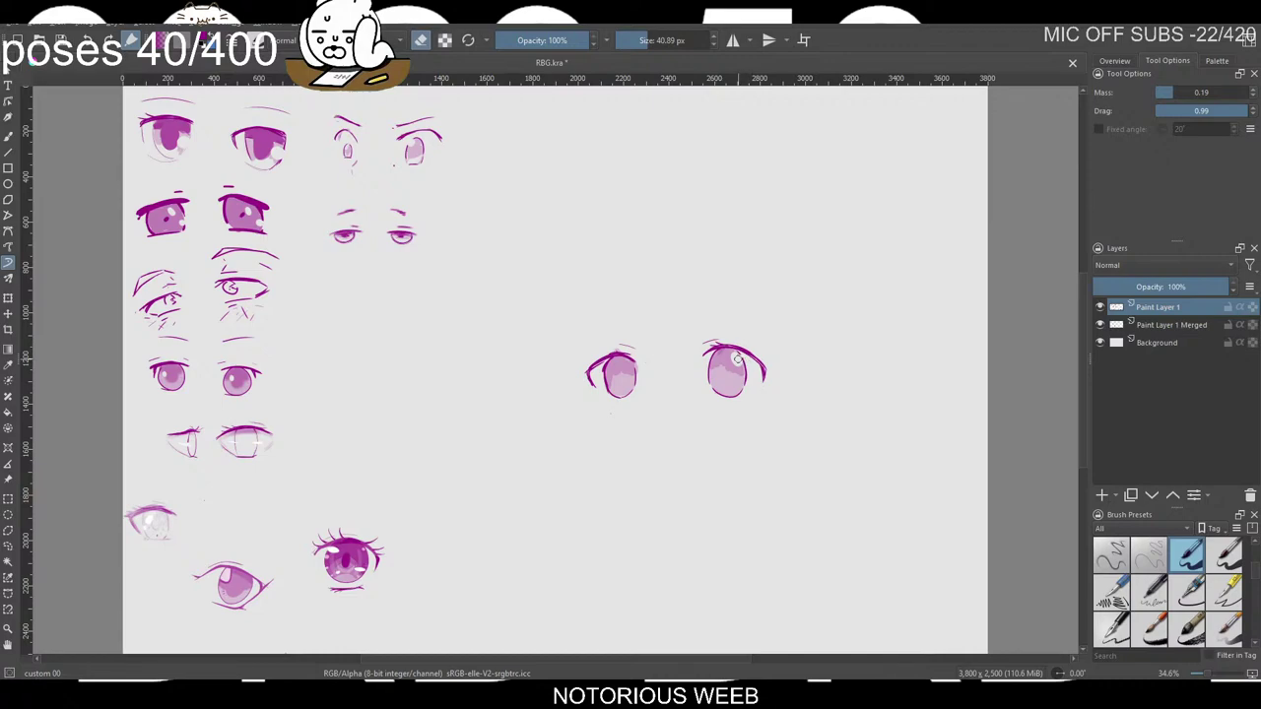
key("ctrl+z")
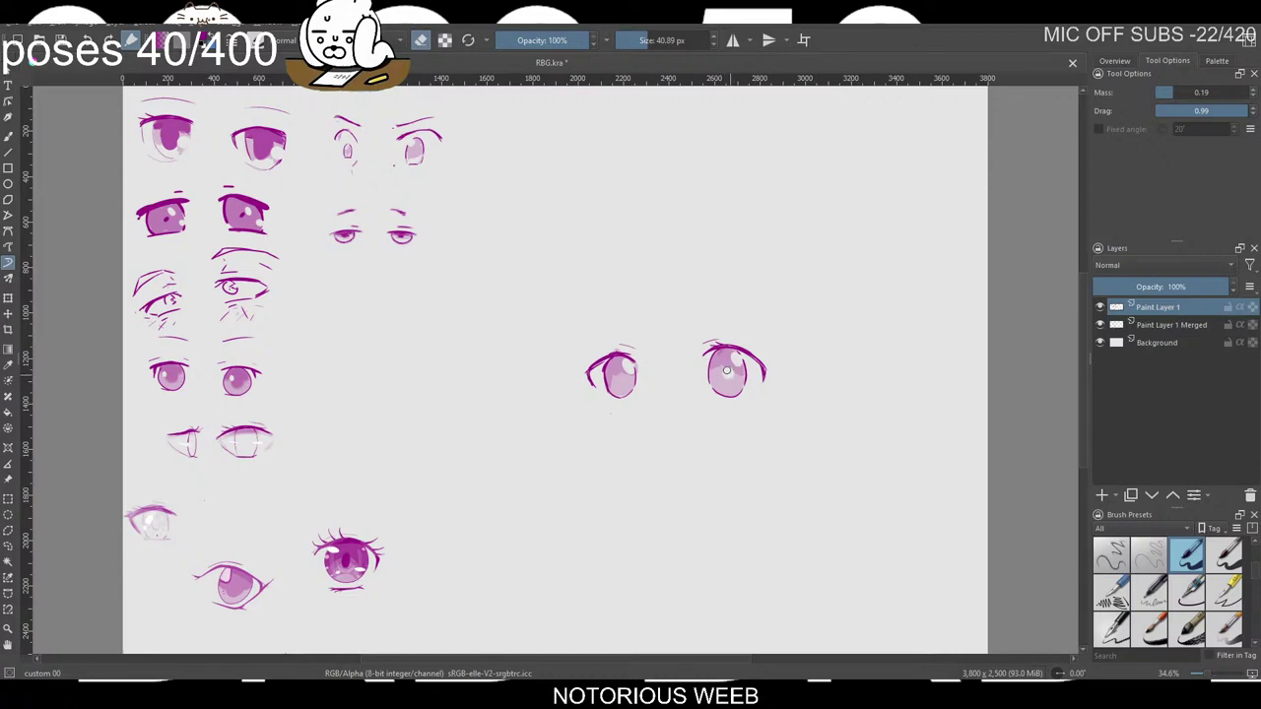
left_click_drag(620, 386, 619, 380)
right_click(669, 317)
key("e")
Shrink the brush to about 14 px and try a thin eyebrow above the left centre eye.
key("bracketleft")
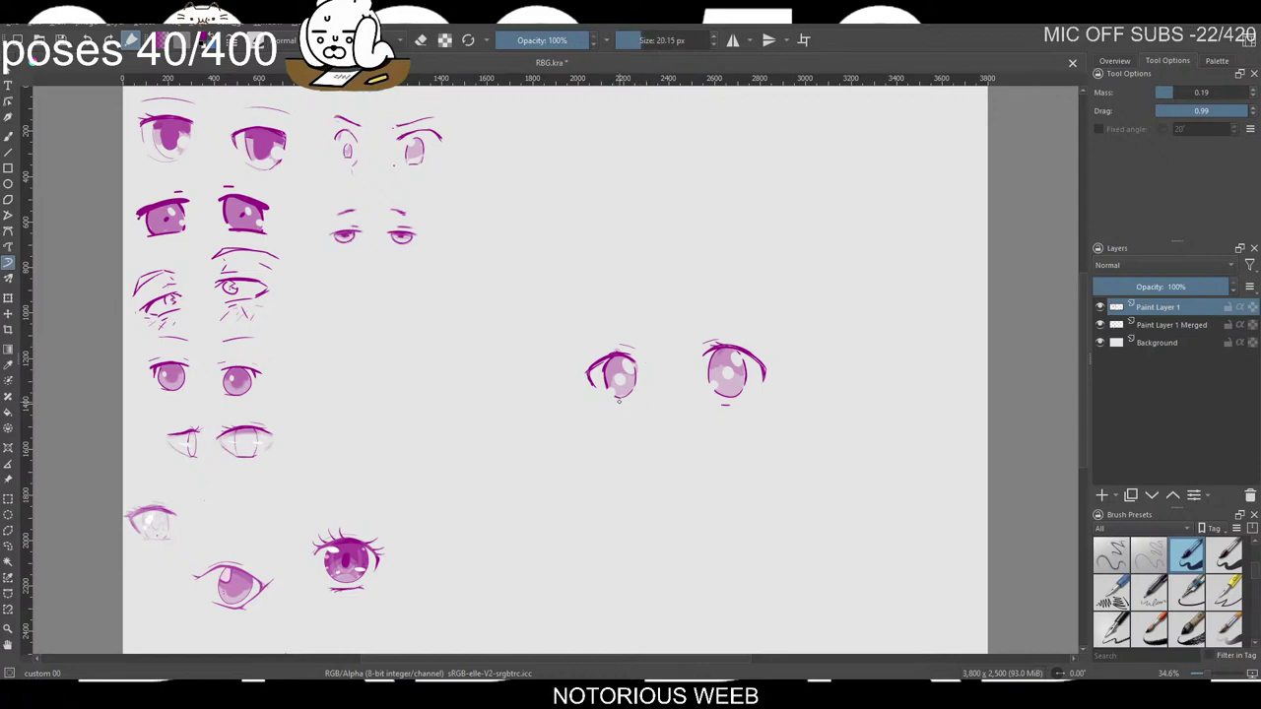
key("bracketleft")
key("bracketleft")
mouse_move(597, 325)
left_mouse_down()
mouse_move(635, 309)
mouse_move(747, 321)
left_mouse_up()
key("ctrl+z")
key("ctrl+z")
Lasso the worried eye pair, tilt it clockwise, shrink it, move it up-left, then deselect.
left_click(8, 544)
left_click_drag(555, 335, 548, 392)
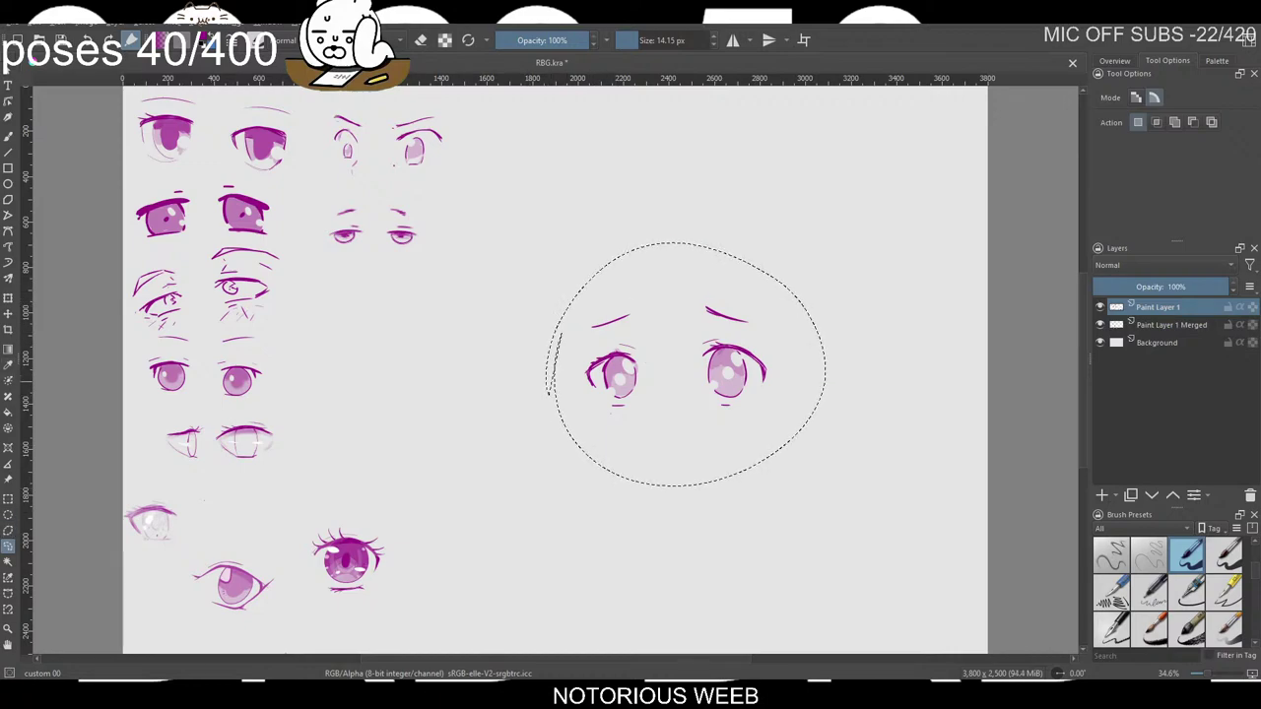
key("ctrl+t")
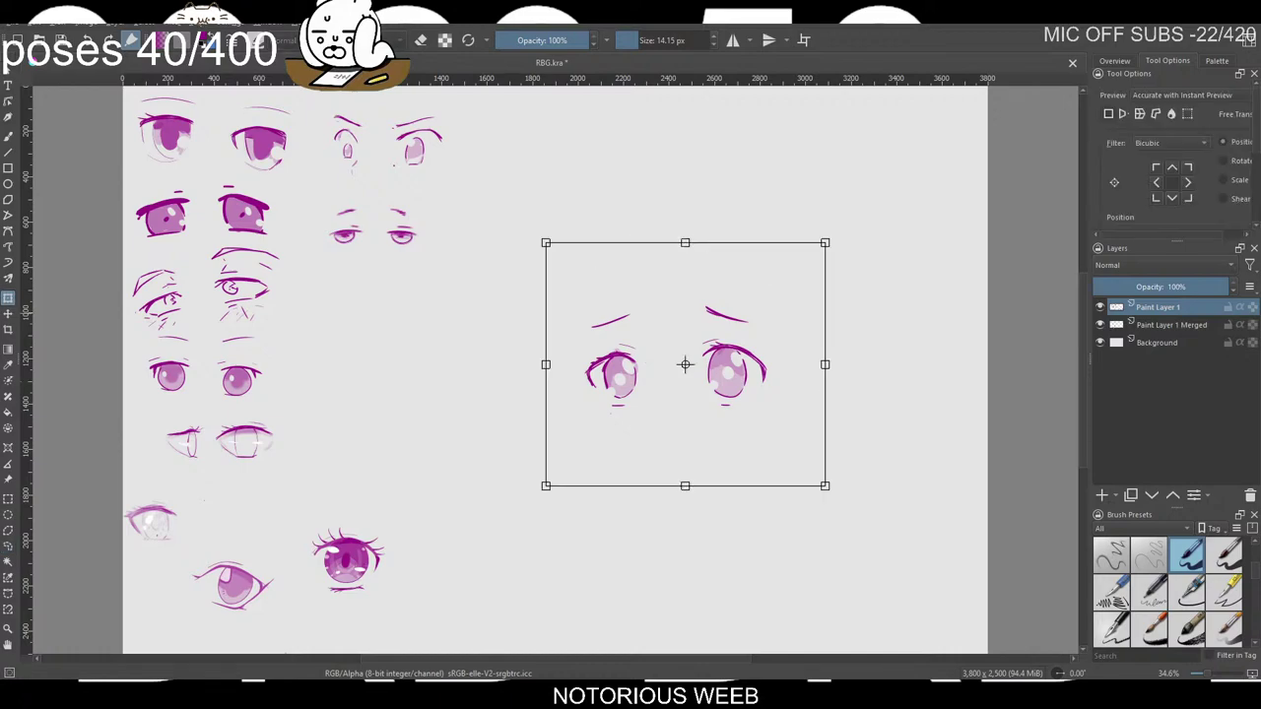
left_click_drag(886, 325, 875, 357)
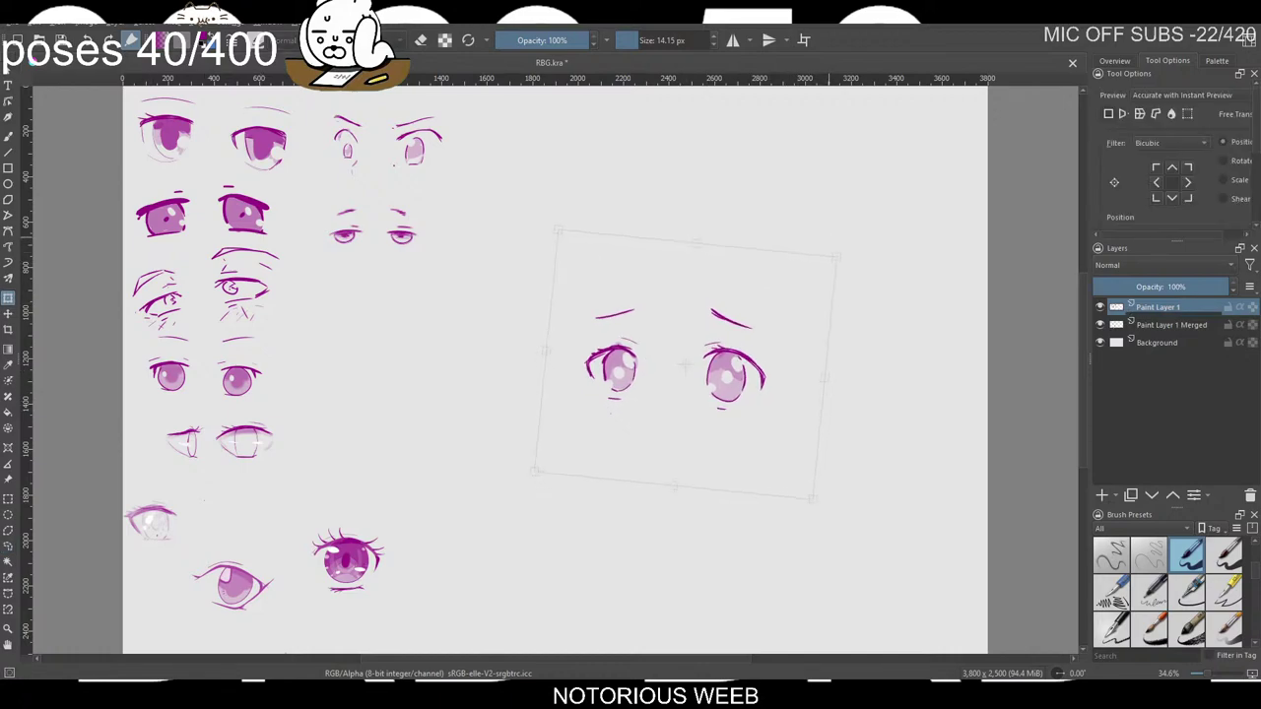
left_click_drag(835, 257, 734, 330)
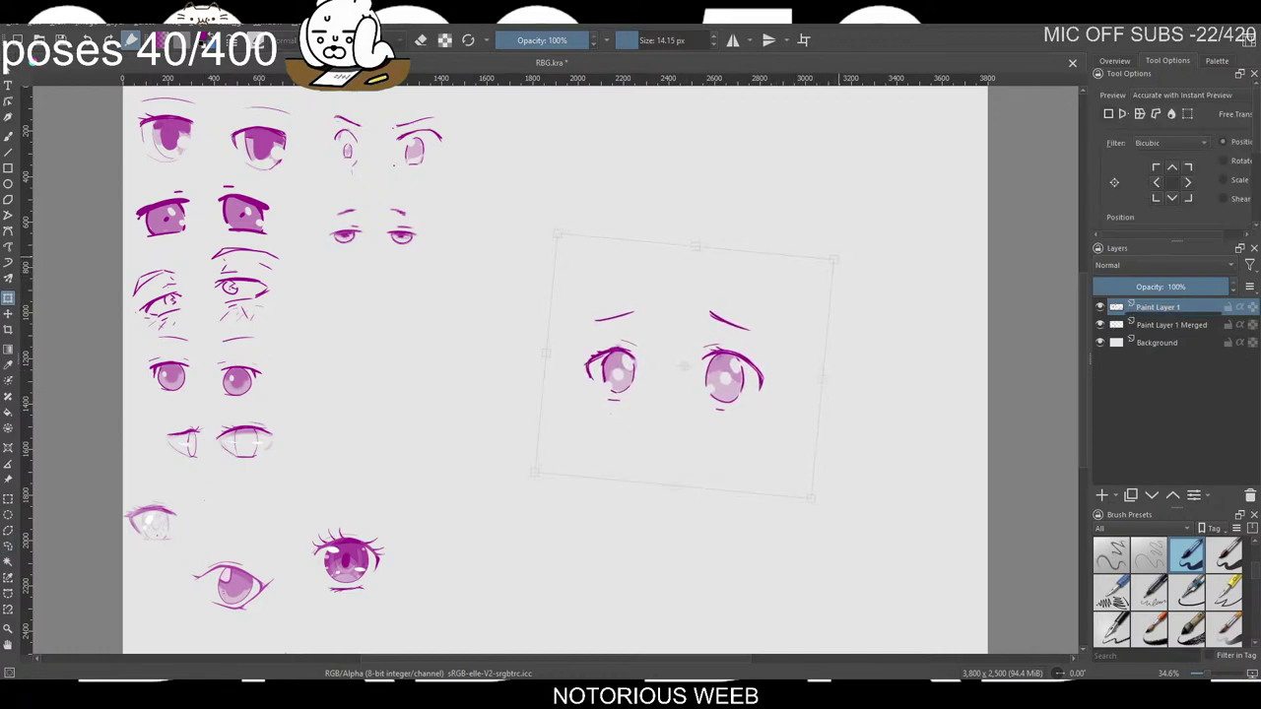
mouse_move(633, 400)
left_mouse_down()
mouse_move(443, 361)
mouse_move(380, 304)
mouse_move(376, 314)
left_mouse_up()
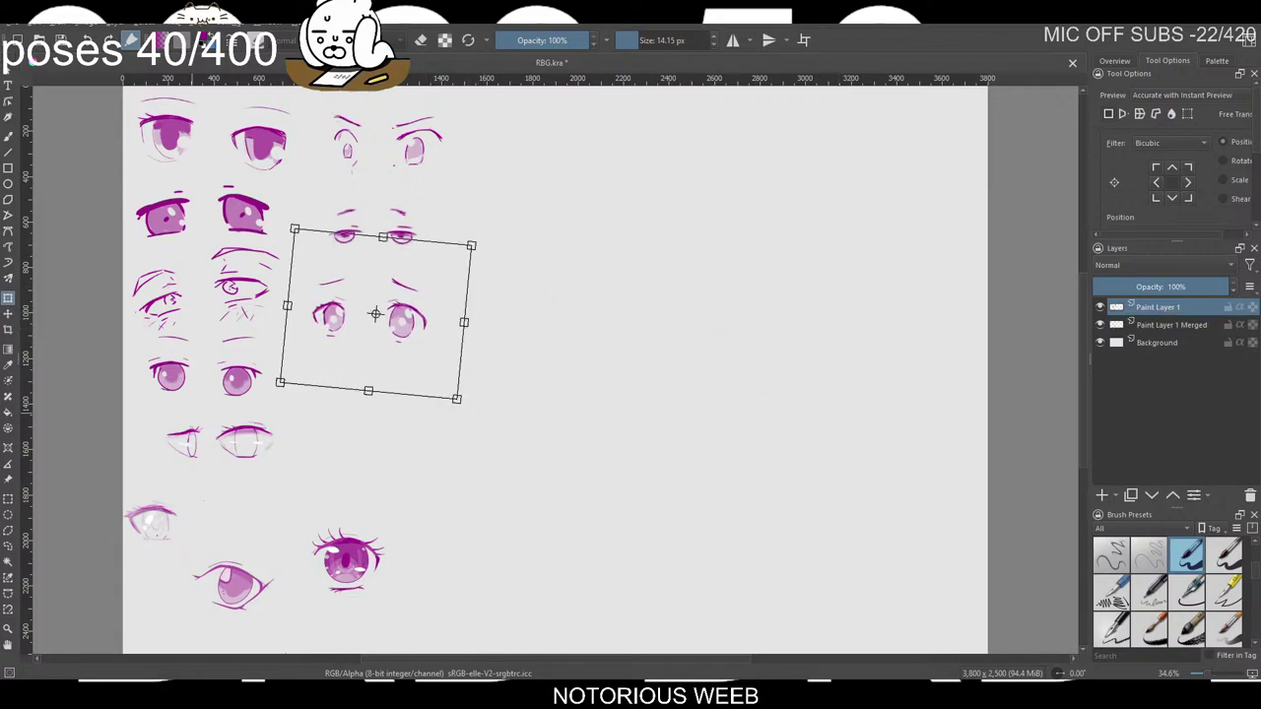
left_click(8, 513)
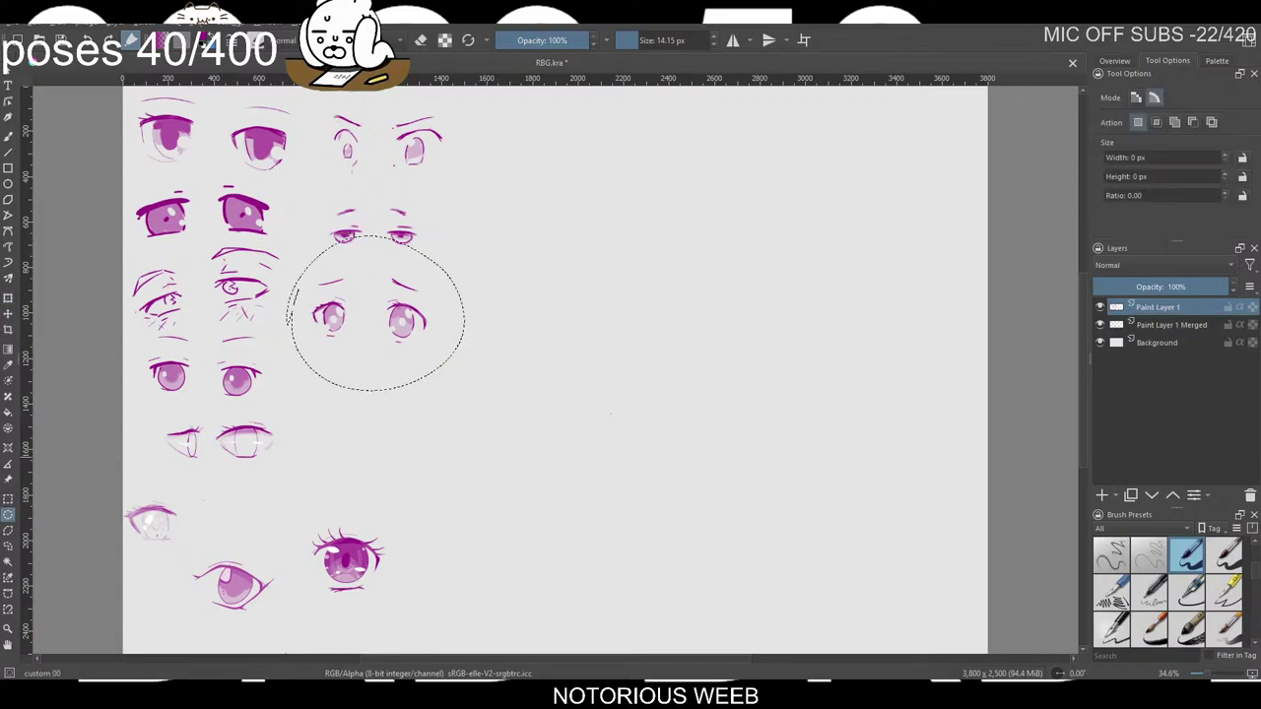
right_click(570, 353)
left_click(602, 384)
key("b")
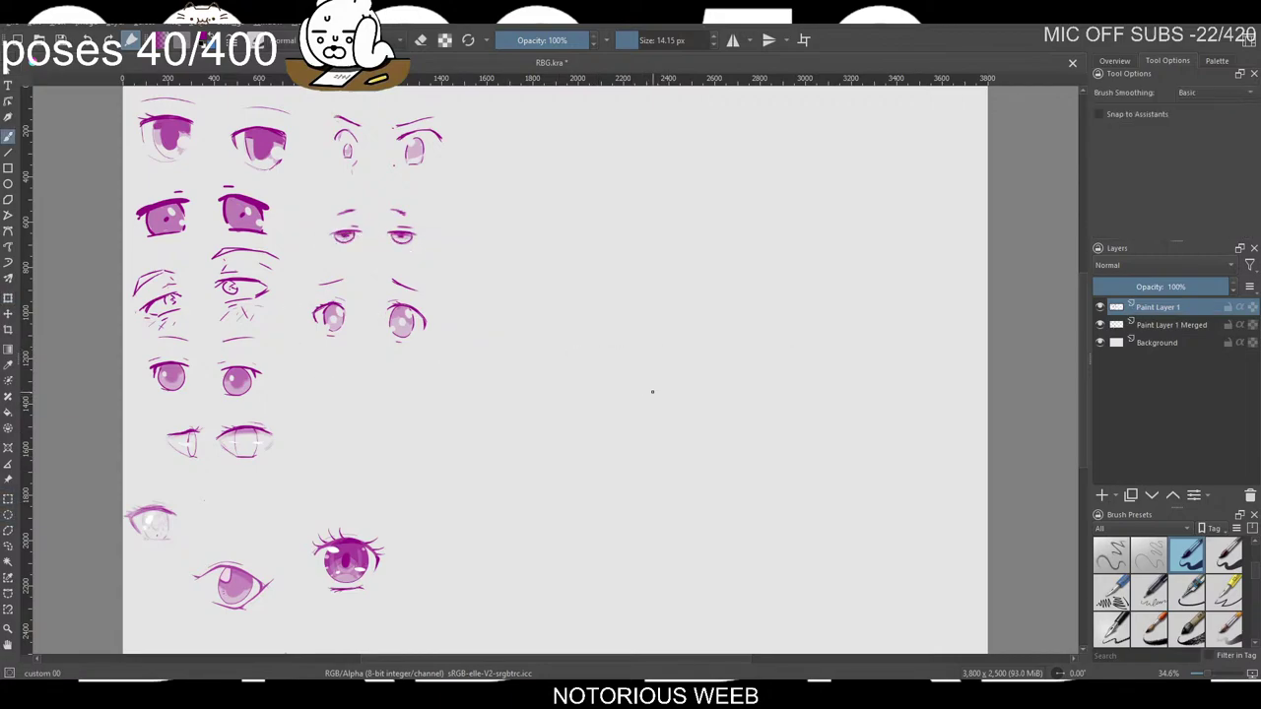
Pick the Dynamic Brush tool from the toolbox.
left_click(7, 262)
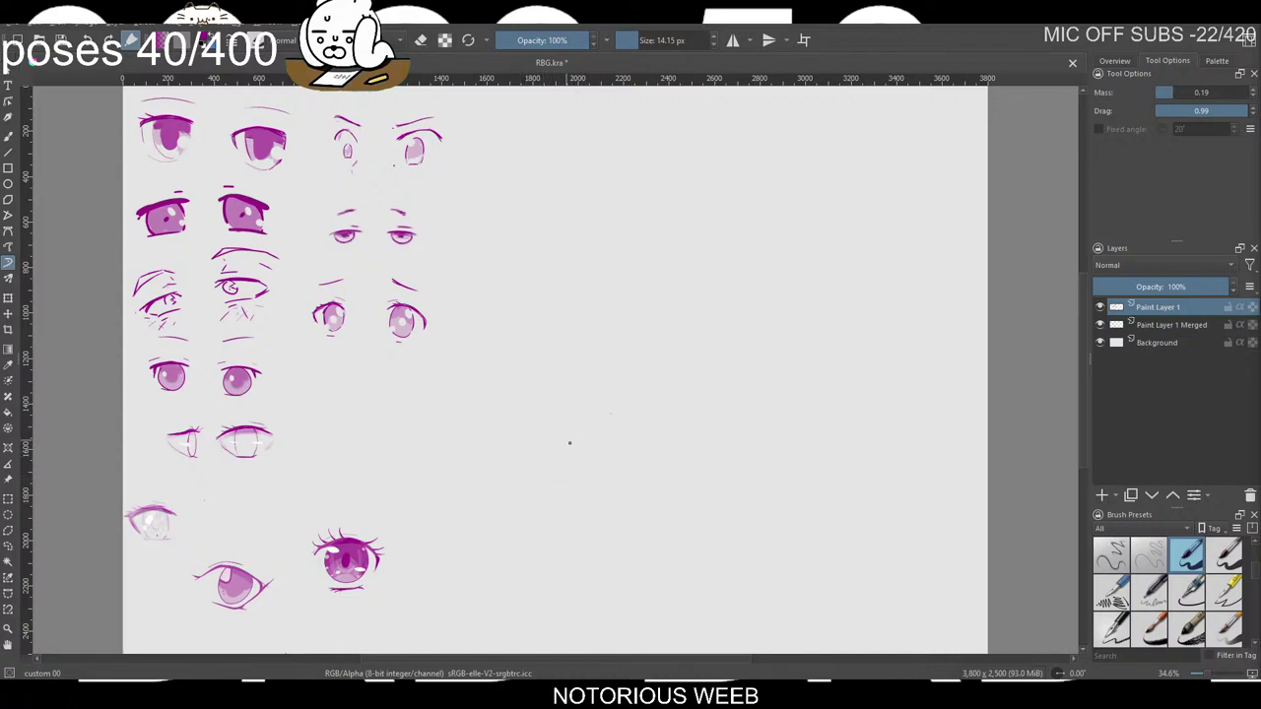
Sketch trial round outlines for a new eye pair, undoing the unwanted attempts.
mouse_move(552, 458)
left_mouse_down()
mouse_move(577, 437)
mouse_move(569, 477)
left_mouse_up()
key("ctrl+z")
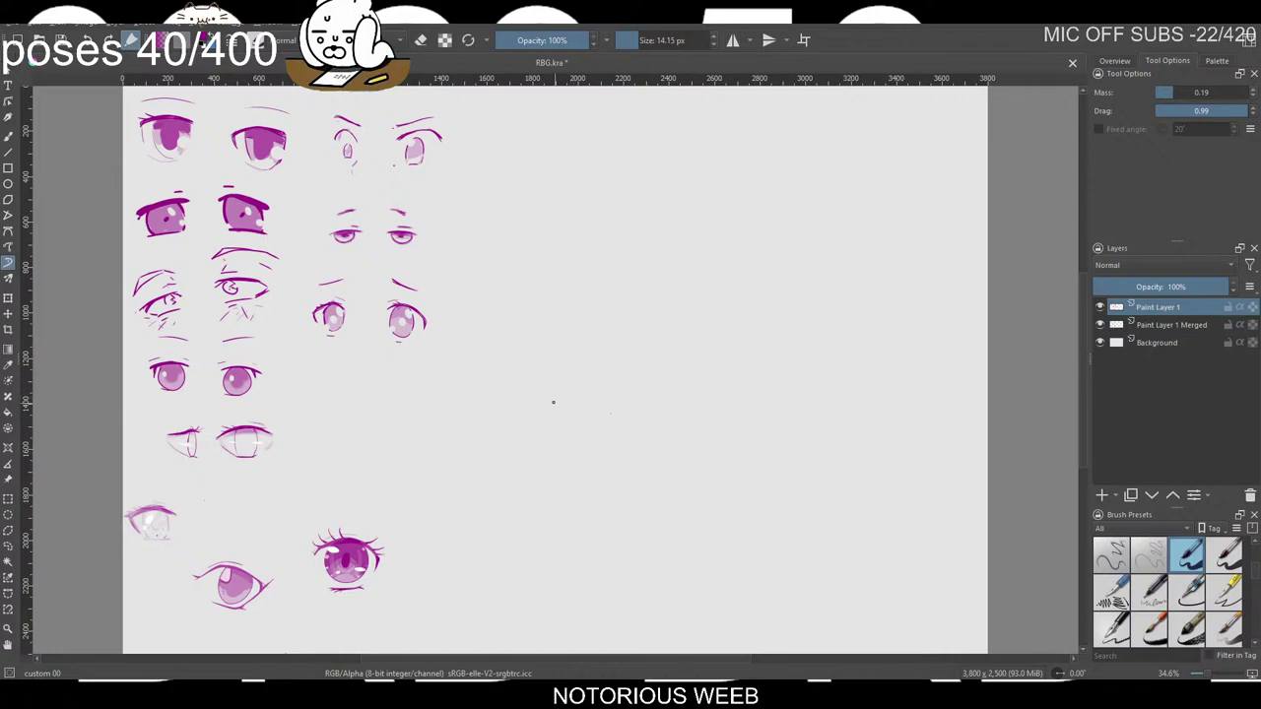
left_click_drag(552, 401, 562, 434)
key("ctrl+z")
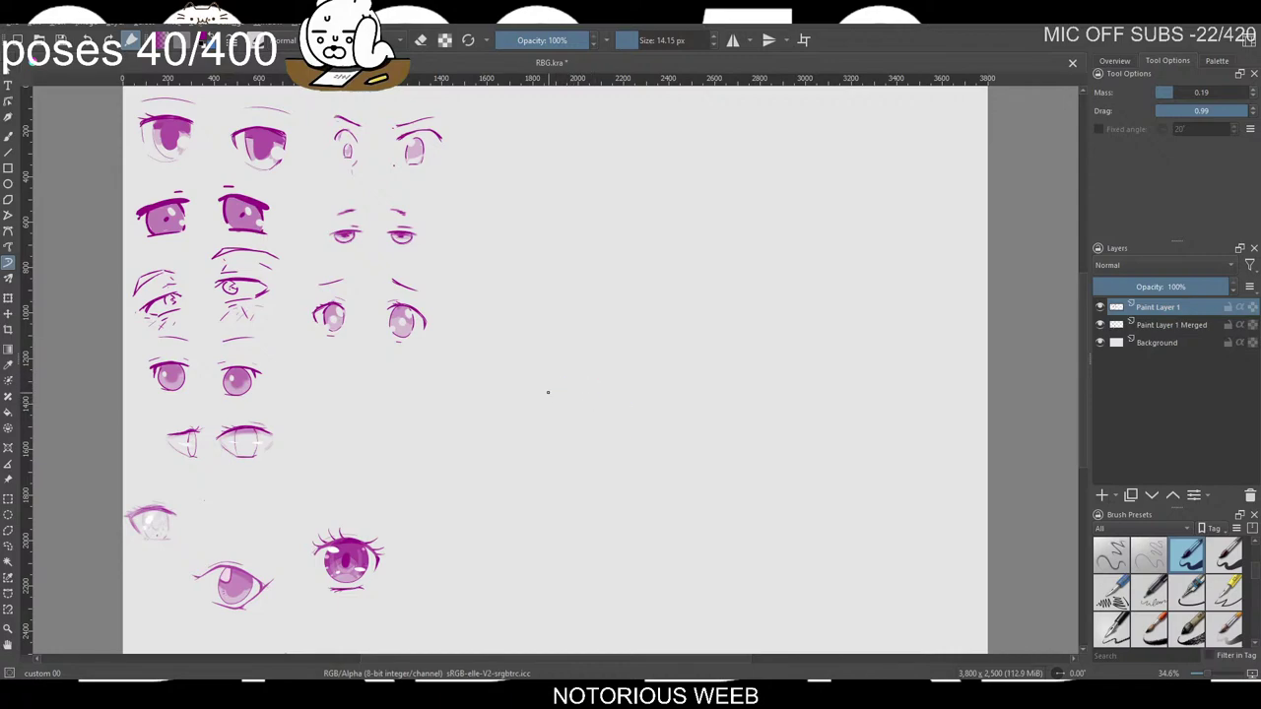
mouse_move(550, 392)
left_mouse_down()
mouse_move(585, 438)
mouse_move(537, 465)
mouse_move(591, 439)
mouse_move(540, 462)
mouse_move(531, 403)
left_mouse_up()
key("ctrl+z")
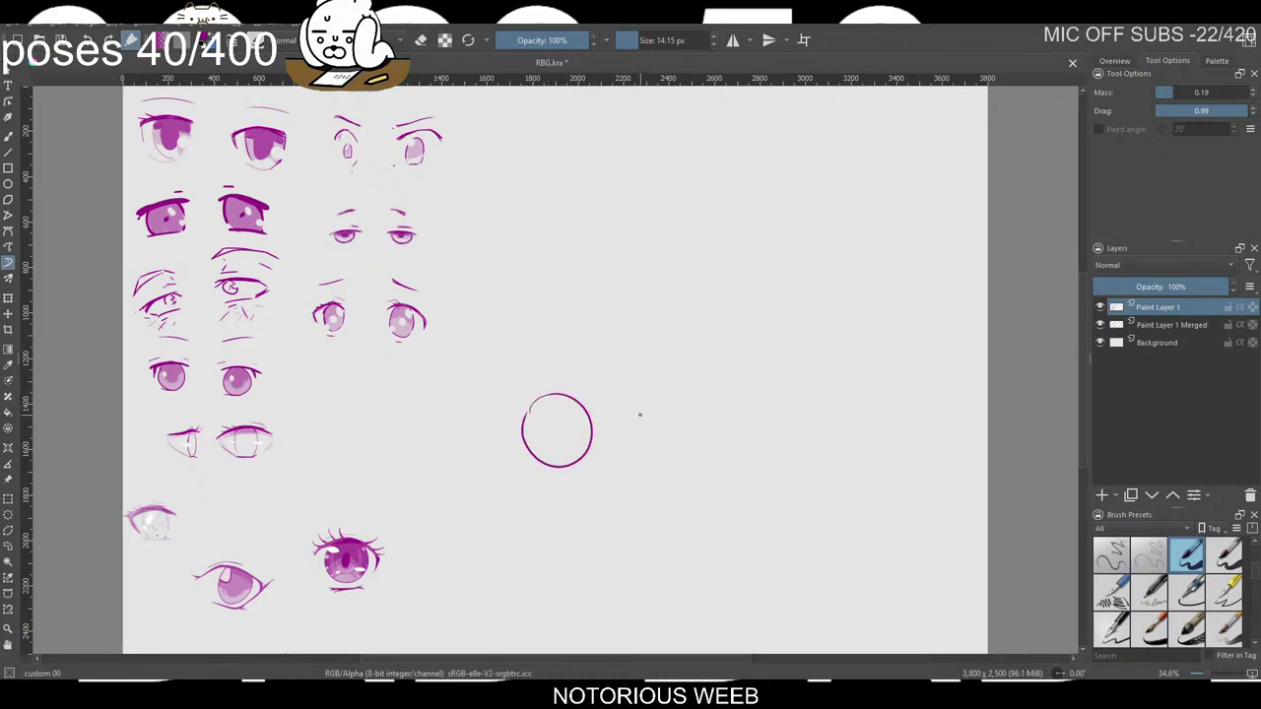
mouse_move(681, 427)
left_mouse_down()
mouse_move(737, 414)
mouse_move(684, 489)
mouse_move(656, 443)
mouse_move(707, 398)
mouse_move(695, 480)
mouse_move(688, 400)
mouse_move(701, 394)
mouse_move(689, 476)
mouse_move(656, 434)
mouse_move(711, 406)
mouse_move(719, 469)
mouse_move(739, 408)
mouse_move(672, 461)
mouse_move(688, 402)
mouse_move(739, 422)
mouse_move(678, 459)
mouse_move(684, 402)
mouse_move(729, 465)
mouse_move(674, 461)
mouse_move(696, 404)
mouse_move(726, 471)
mouse_move(667, 439)
mouse_move(680, 400)
mouse_move(727, 454)
mouse_move(662, 477)
mouse_move(731, 433)
mouse_move(658, 463)
mouse_move(661, 423)
left_mouse_up()
key("ctrl+z")
key("ctrl+z")
key("ctrl+z")
key("ctrl+z")
key("ctrl+z")
key("ctrl+z")
key("ctrl+z")
key("ctrl+z")
key("ctrl+z")
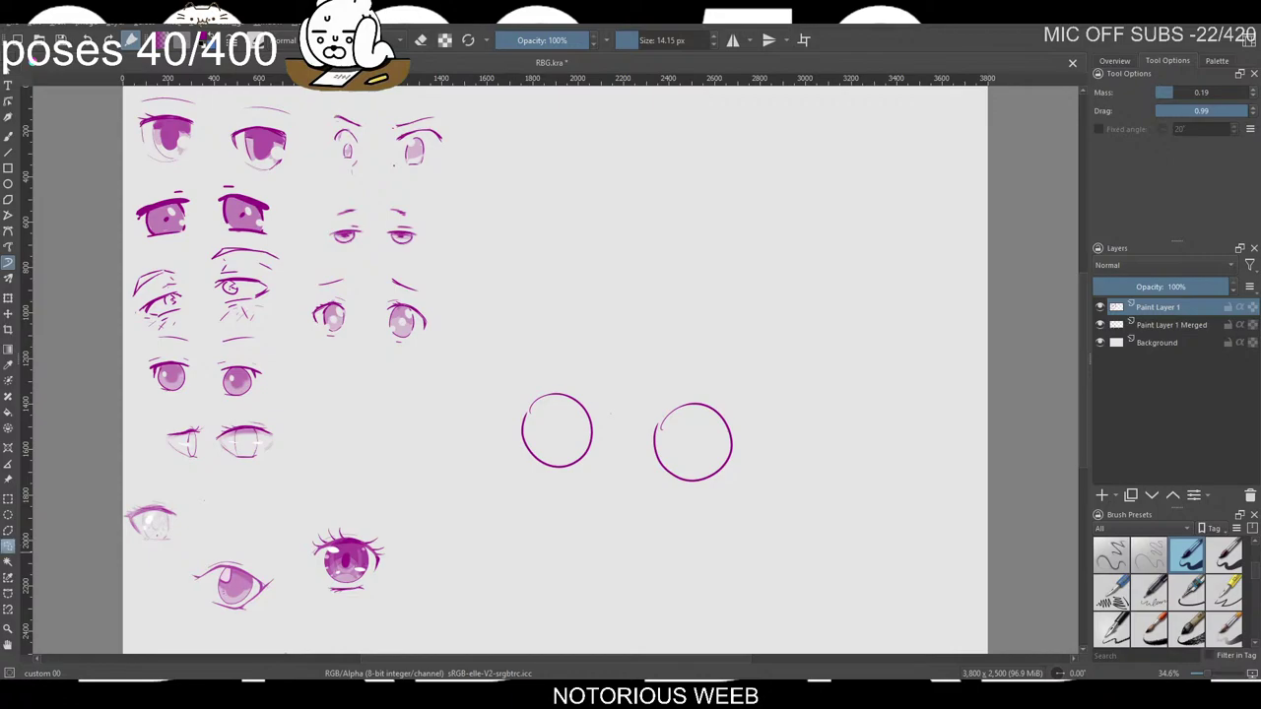
Lasso the right circle to transform it, then clear the selection.
left_click(7, 545)
mouse_move(670, 394)
left_mouse_down()
mouse_move(784, 414)
mouse_move(655, 434)
mouse_move(693, 429)
left_mouse_up()
key("t")
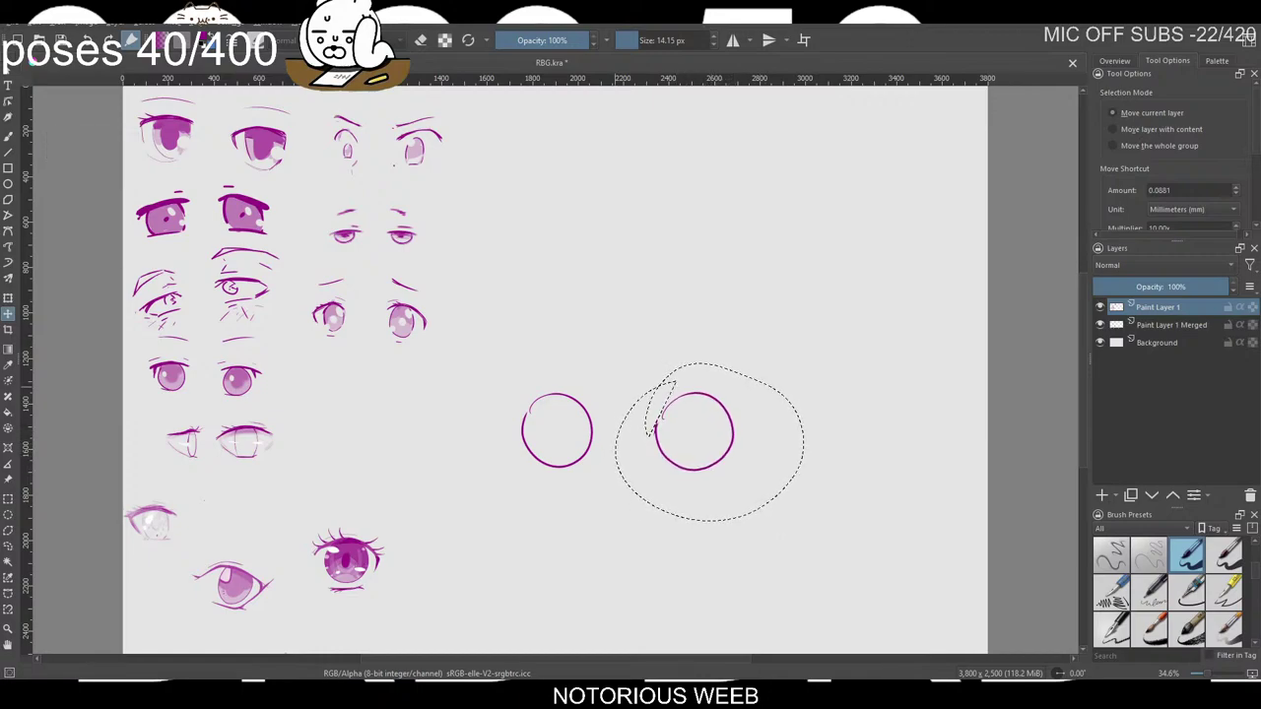
key("ctrl+r")
right_click(581, 366)
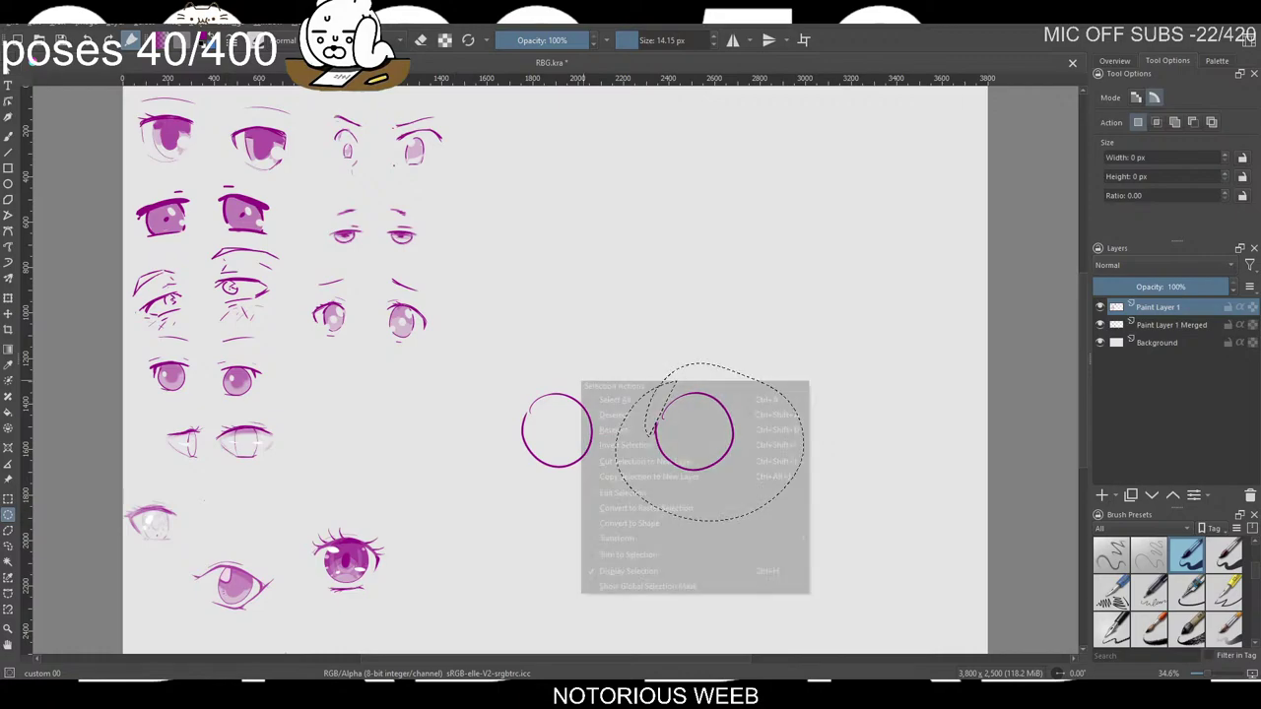
left_click(611, 414)
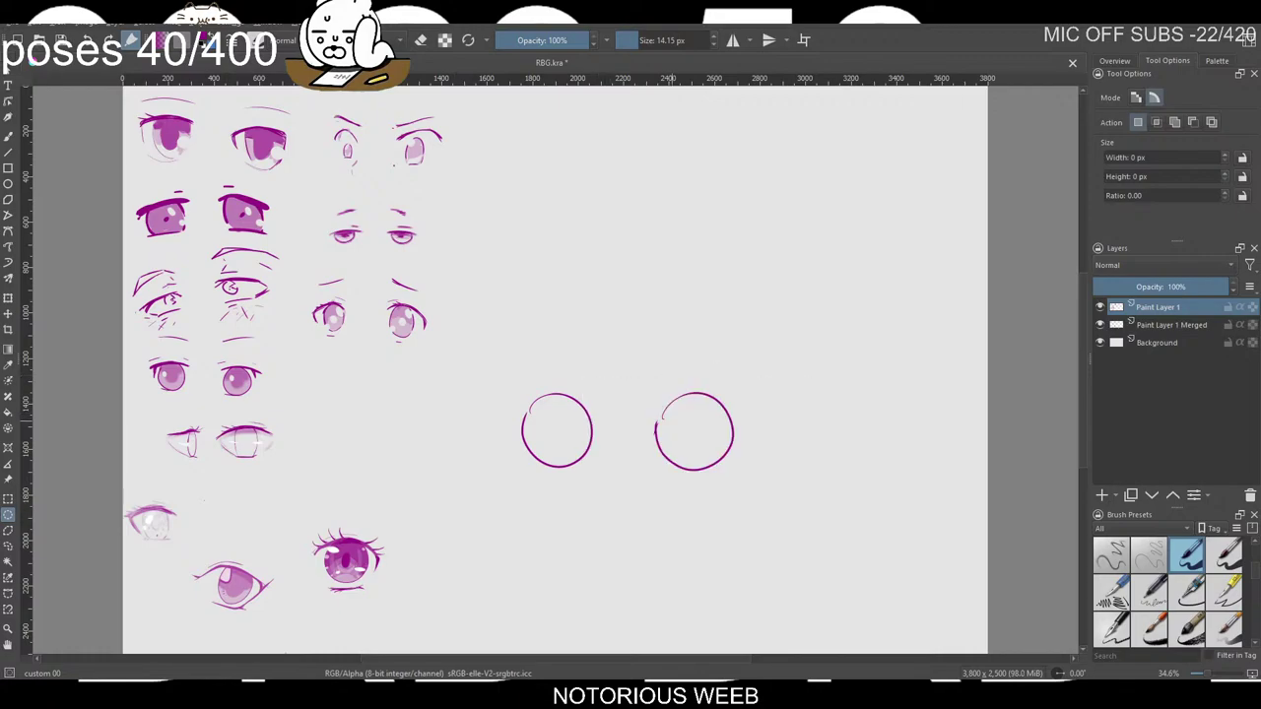
key("b")
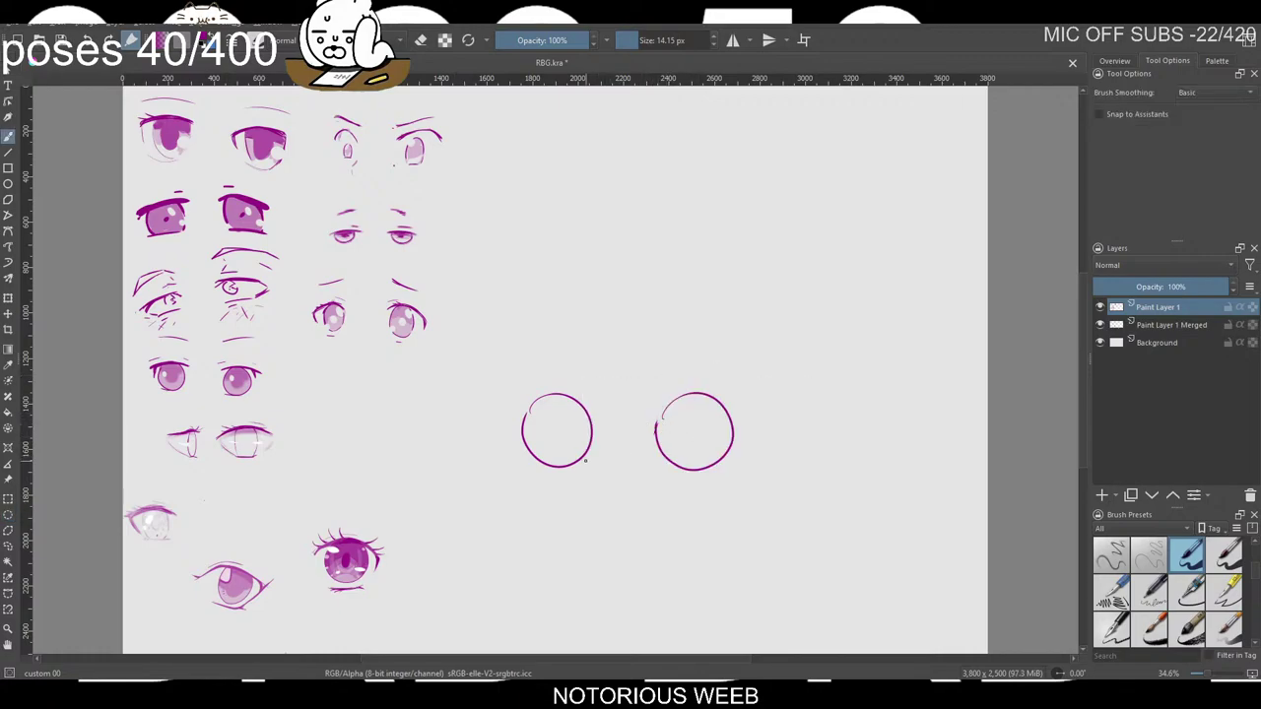
Undo a stray lower-lid stroke and switch to the Dynamic Brush (Mass 0.19, Drag 0.99).
left_click_drag(532, 461, 621, 461)
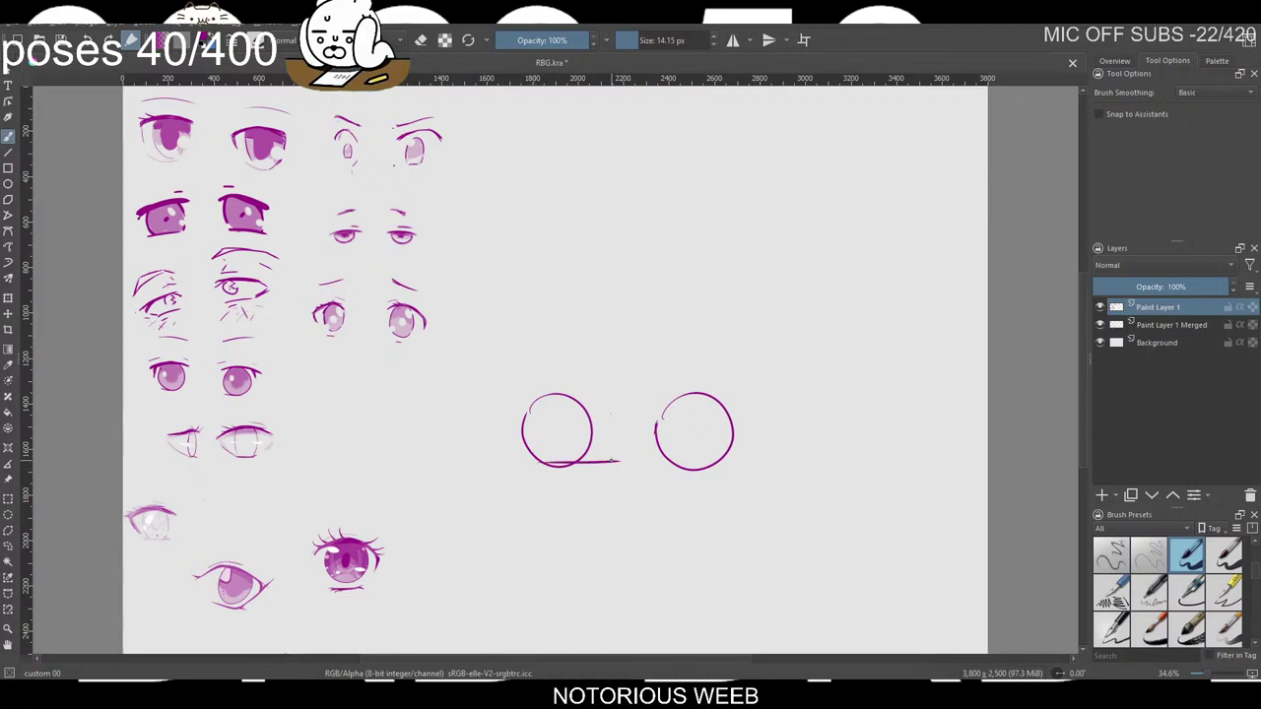
key("ctrl+z")
left_click(8, 262)
left_click(8, 246)
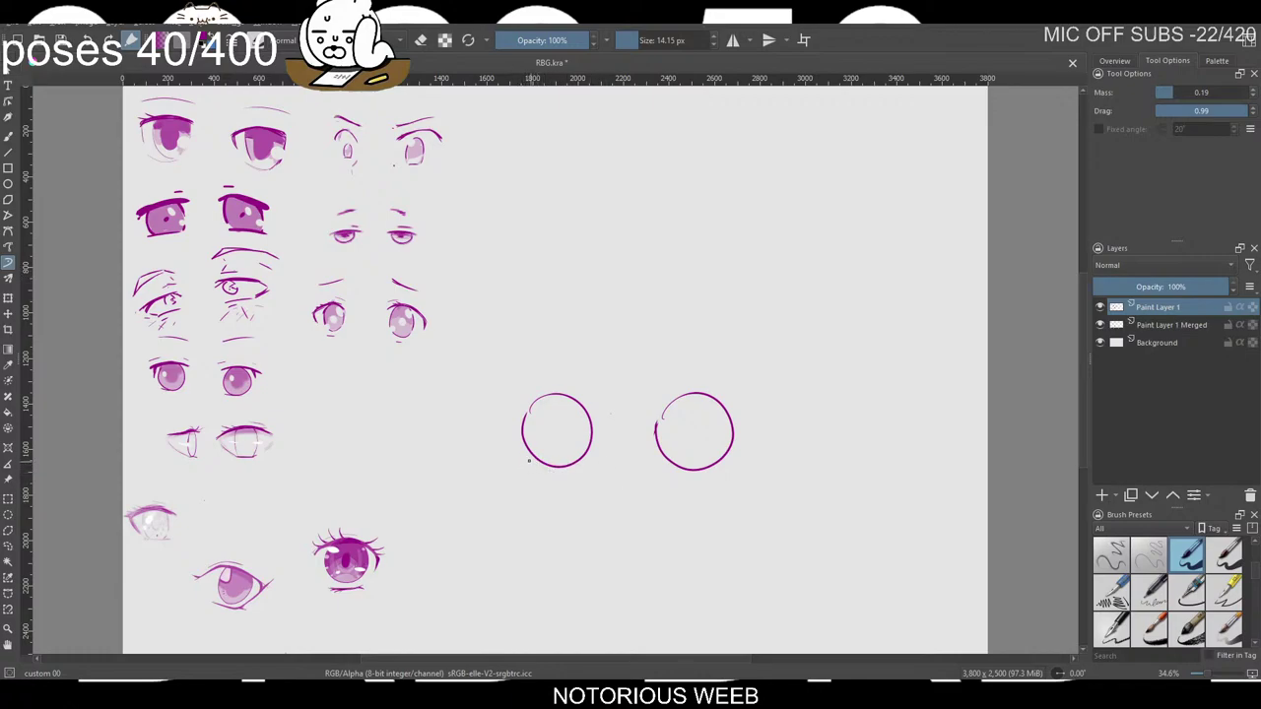
Draw lower lid lines under both circles, redoing the left one shorter.
left_click_drag(528, 460, 612, 463)
key("ctrl+z")
key("ctrl+z")
left_click_drag(528, 460, 583, 460)
left_click_drag(662, 460, 729, 463)
key("ctrl+z")
key("ctrl+z")
Draw the right circle's upper lid ending in an outer flick, redoing it several times.
left_click_drag(655, 401, 677, 394)
left_click_drag(650, 398, 748, 396)
key("ctrl+z")
mouse_move(654, 398)
left_mouse_down()
mouse_move(713, 396)
mouse_move(760, 414)
left_mouse_up()
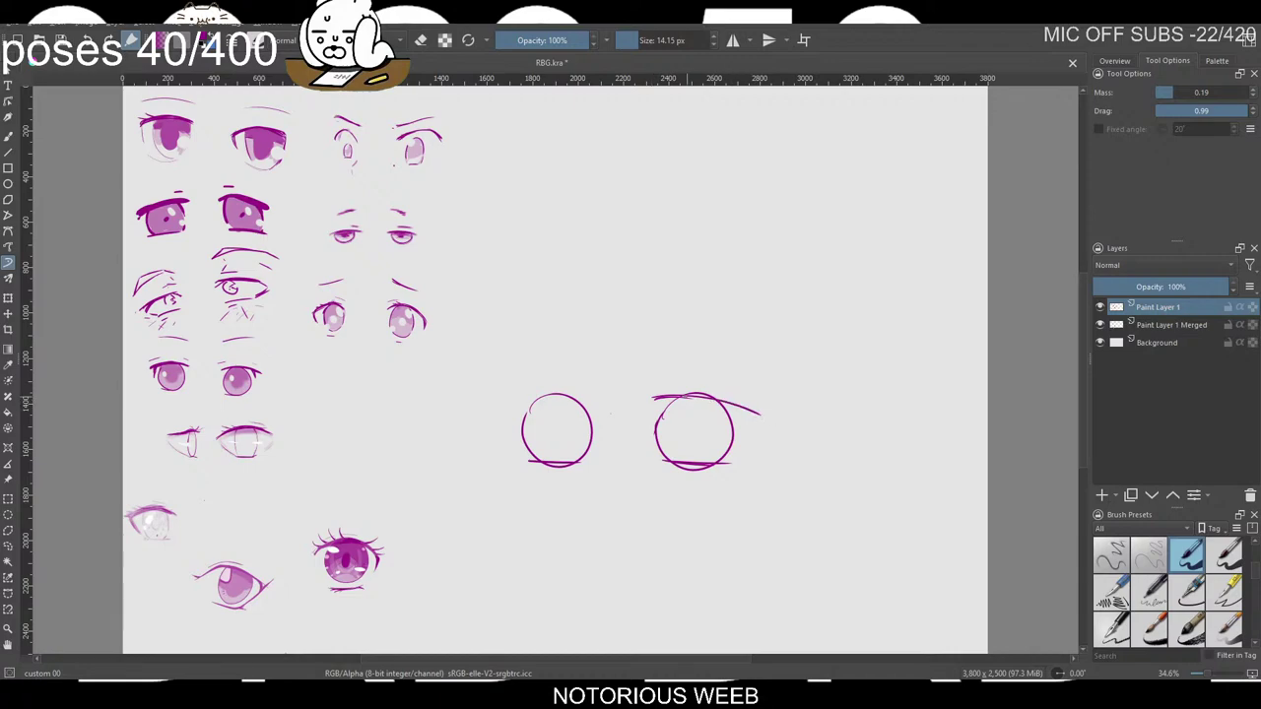
Draw the left circle's upper lid and thicken its flicked outer corner.
key("ctrl+z")
left_click_drag(652, 398, 749, 418)
left_click_drag(507, 414, 594, 399)
key("ctrl+z")
key("ctrl+z")
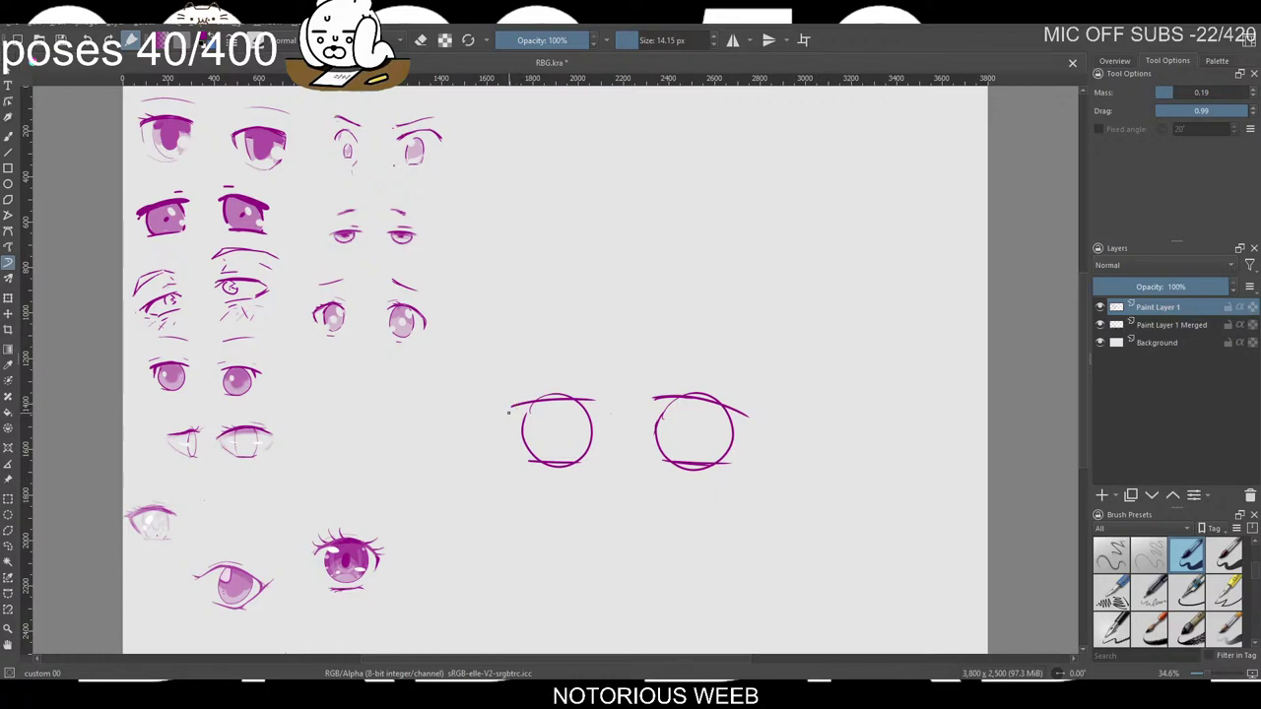
left_click_drag(500, 414, 515, 405)
left_click_drag(500, 414, 538, 402)
Try a thickening stroke on the left upper lid, undo it, and toggle eraser mode.
left_click_drag(519, 406, 586, 400)
key("ctrl+z")
key("ctrl+z")
key("ctrl+z")
key("ctrl+z")
key("e")
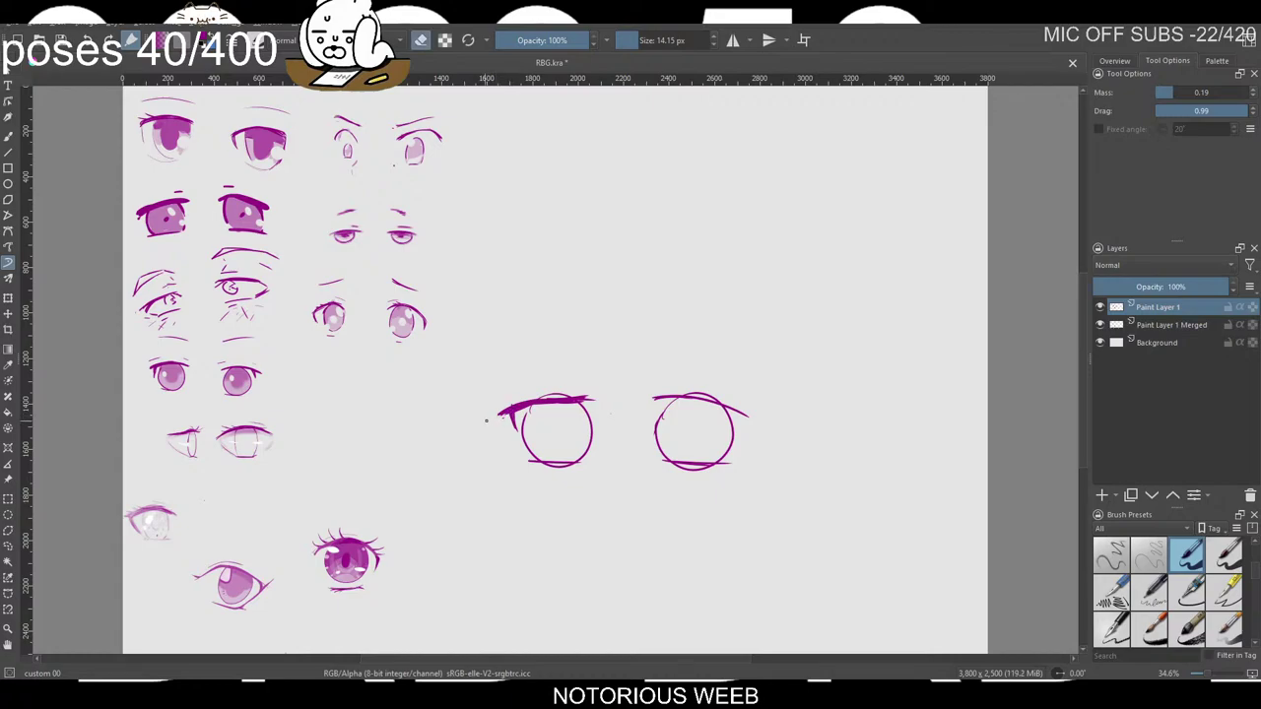
key("e")
key("e")
key("e")
key("e")
key("e")
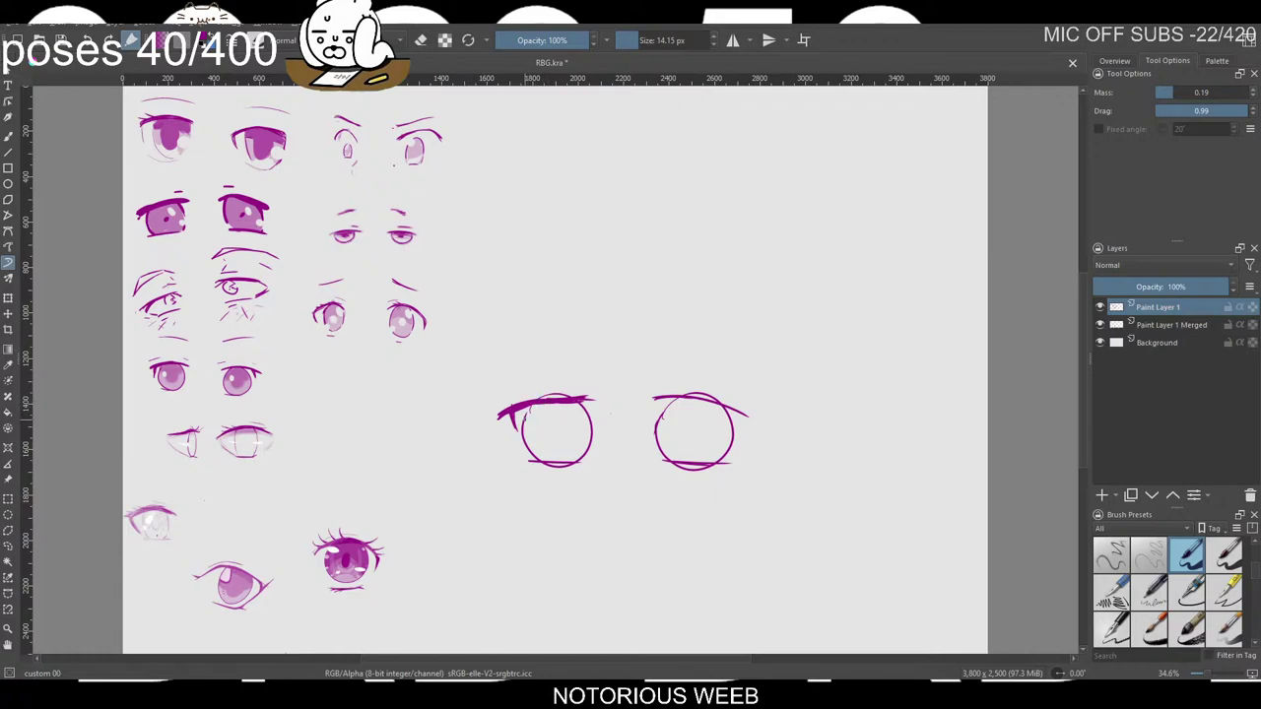
Erase the ends of both lower lid lines to shorten and lighten them.
key("e")
mouse_move(544, 464)
left_mouse_down()
mouse_move(581, 464)
mouse_move(548, 466)
mouse_move(571, 467)
left_mouse_up()
key("ctrl+z")
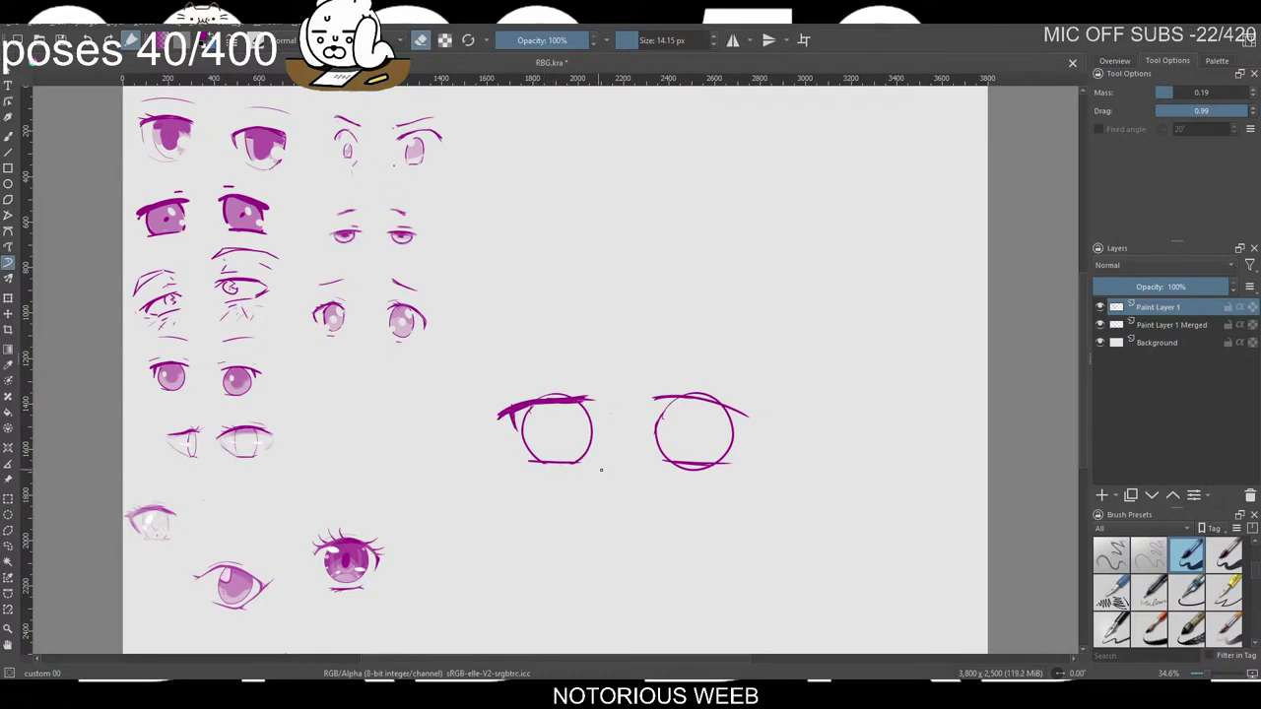
left_click_drag(689, 470, 707, 469)
left_click_drag(668, 465, 704, 463)
key("e")
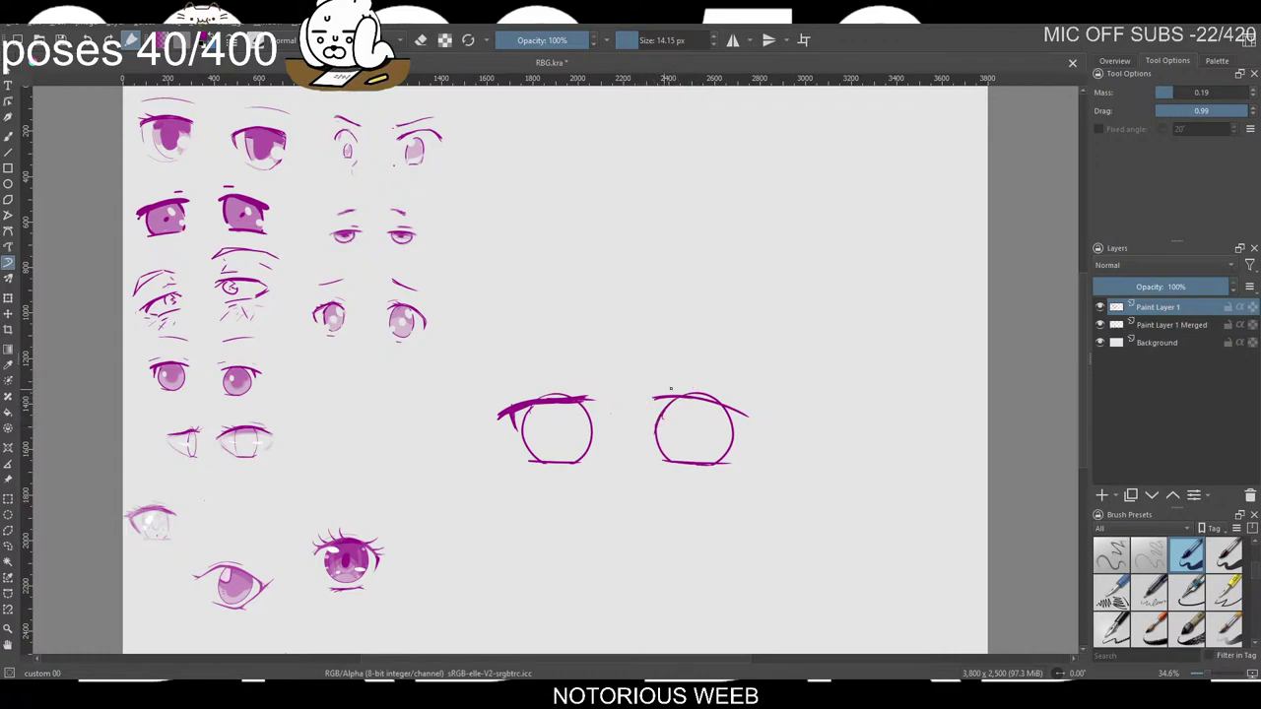
Thicken the right eye's upper lash line with a flicked outer corner.
left_click_drag(653, 399, 744, 402)
key("ctrl+z")
left_click_drag(654, 398, 747, 410)
Erase small bits of the upper lash lines to tidy them.
key("e")
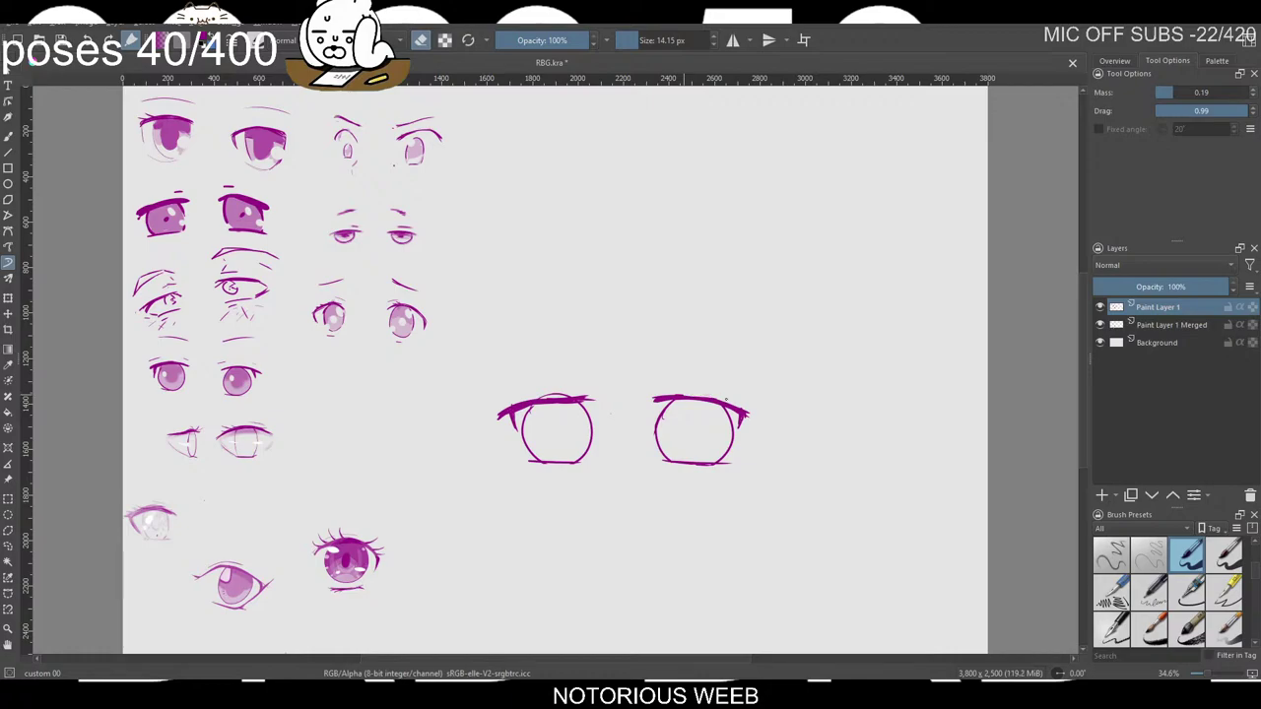
left_click_drag(684, 396, 722, 399)
key("ctrl+z")
left_click_drag(548, 394, 560, 394)
key("e")
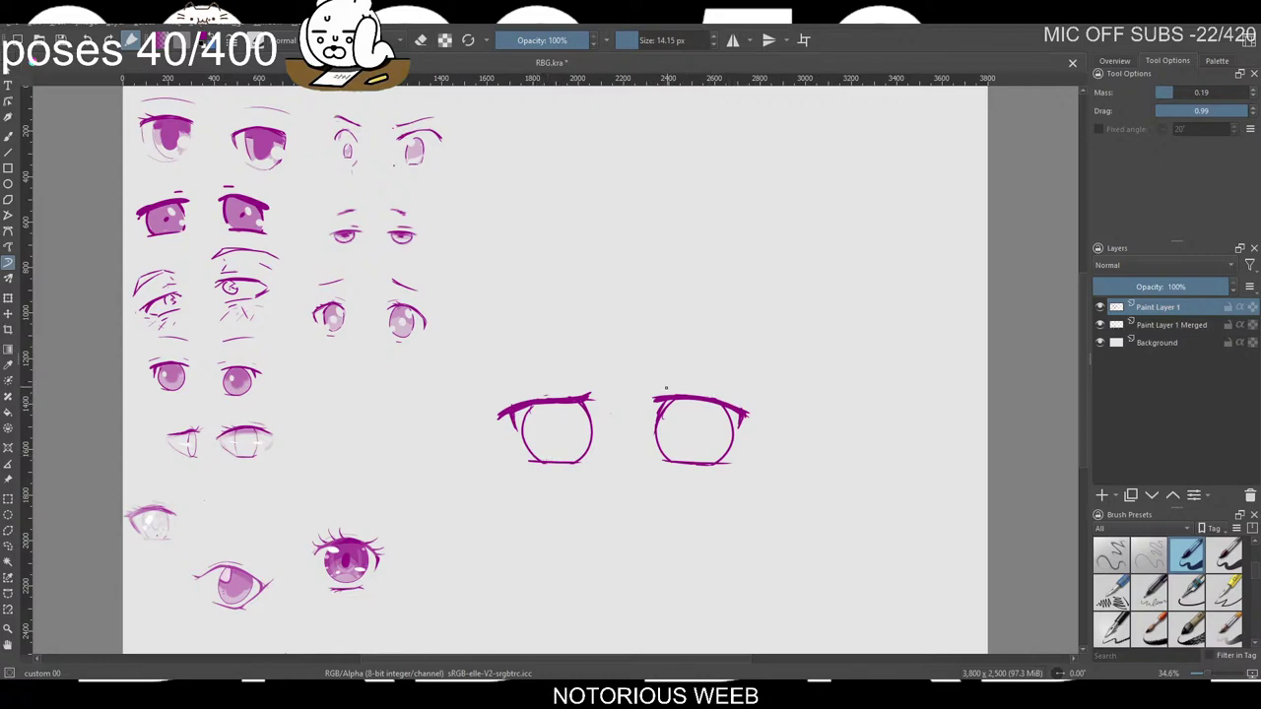
Draw short thin crease lines above the right and left eyes.
left_click_drag(660, 389, 678, 388)
left_click_drag(555, 392, 585, 390)
key("ctrl+z")
Fill both eye interiors twice with pink at 24% opacity.
key("f")
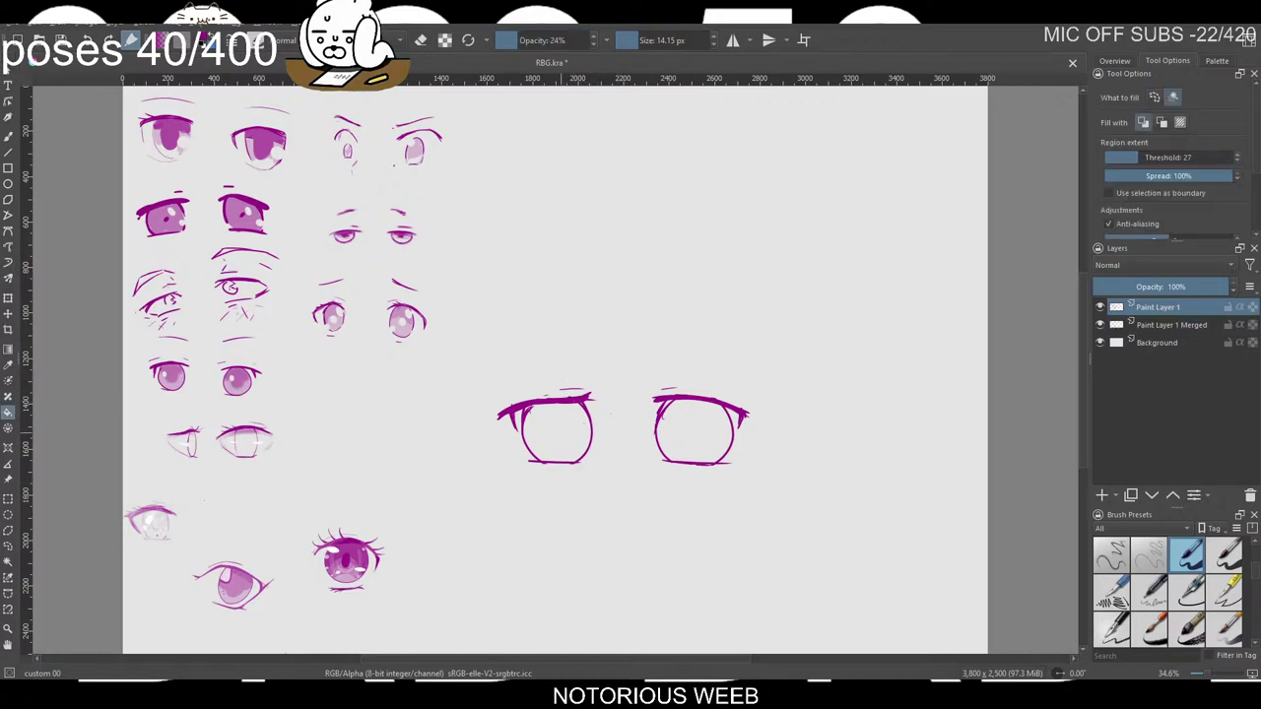
left_click(557, 433)
left_click(694, 432)
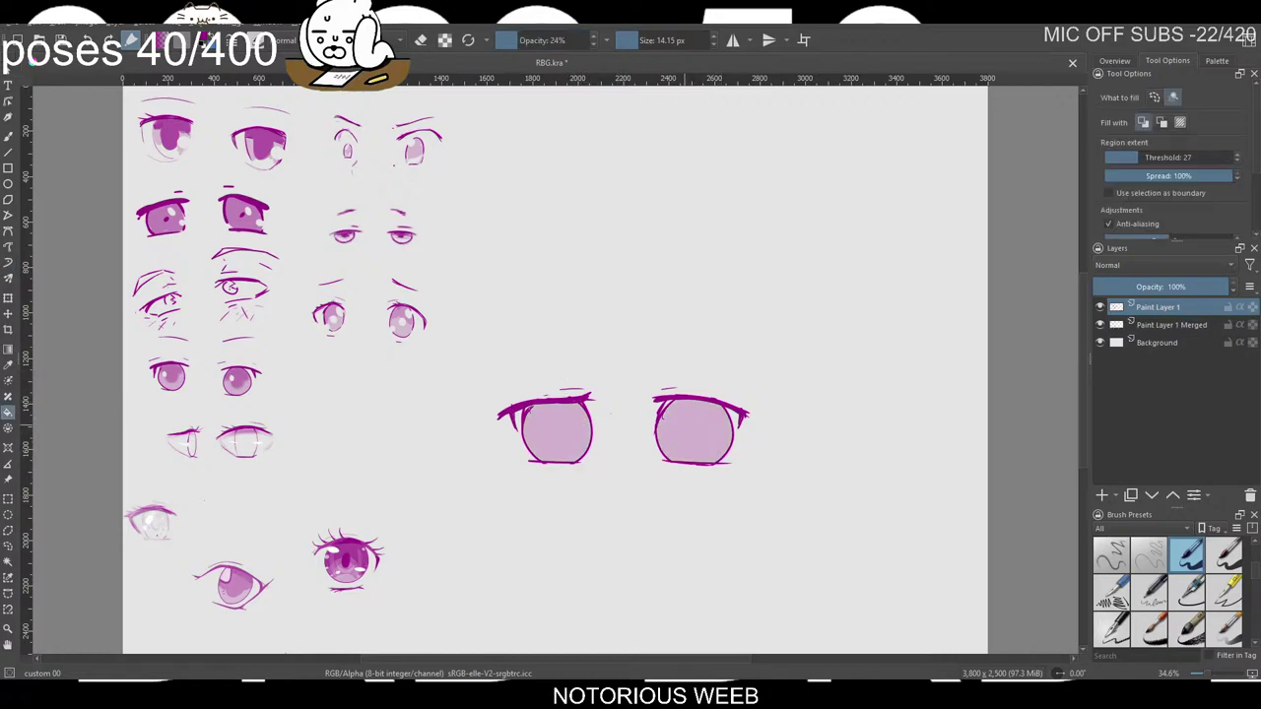
left_click(694, 431)
left_click(556, 433)
Shade the upper parts of both irises darker with the soft airbrush preset.
key("b")
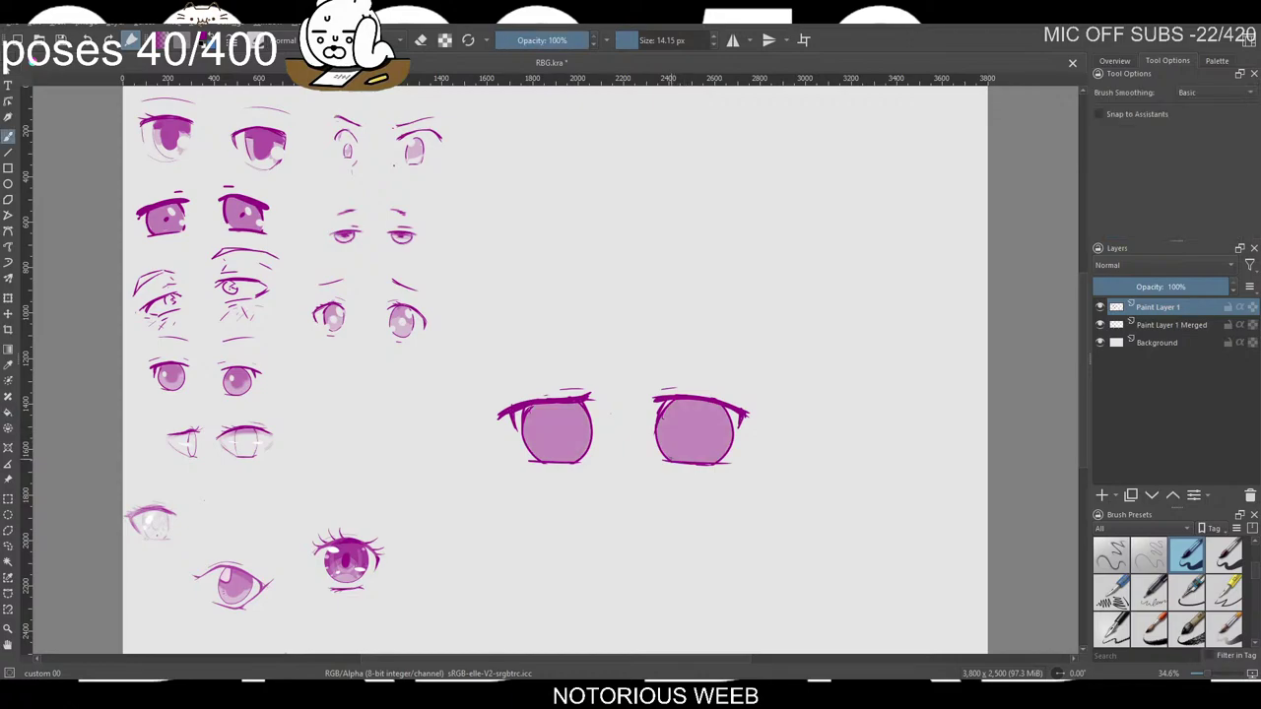
right_click(680, 406)
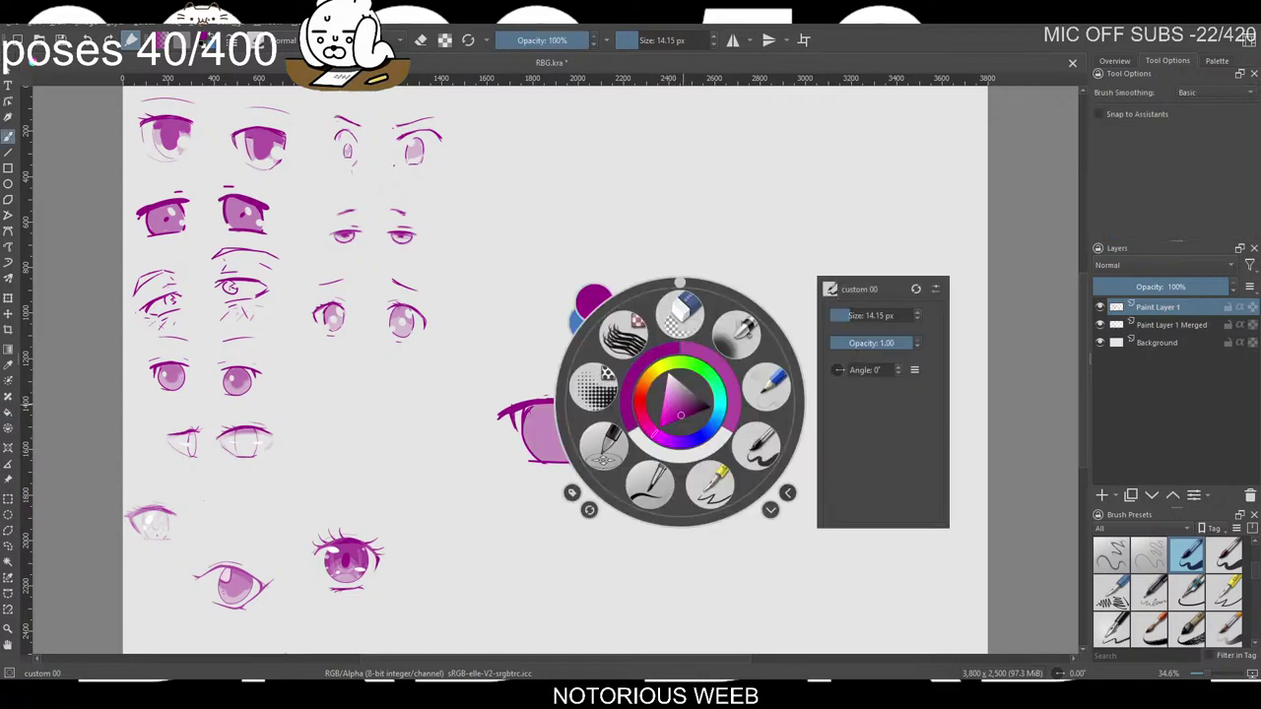
left_click(739, 333)
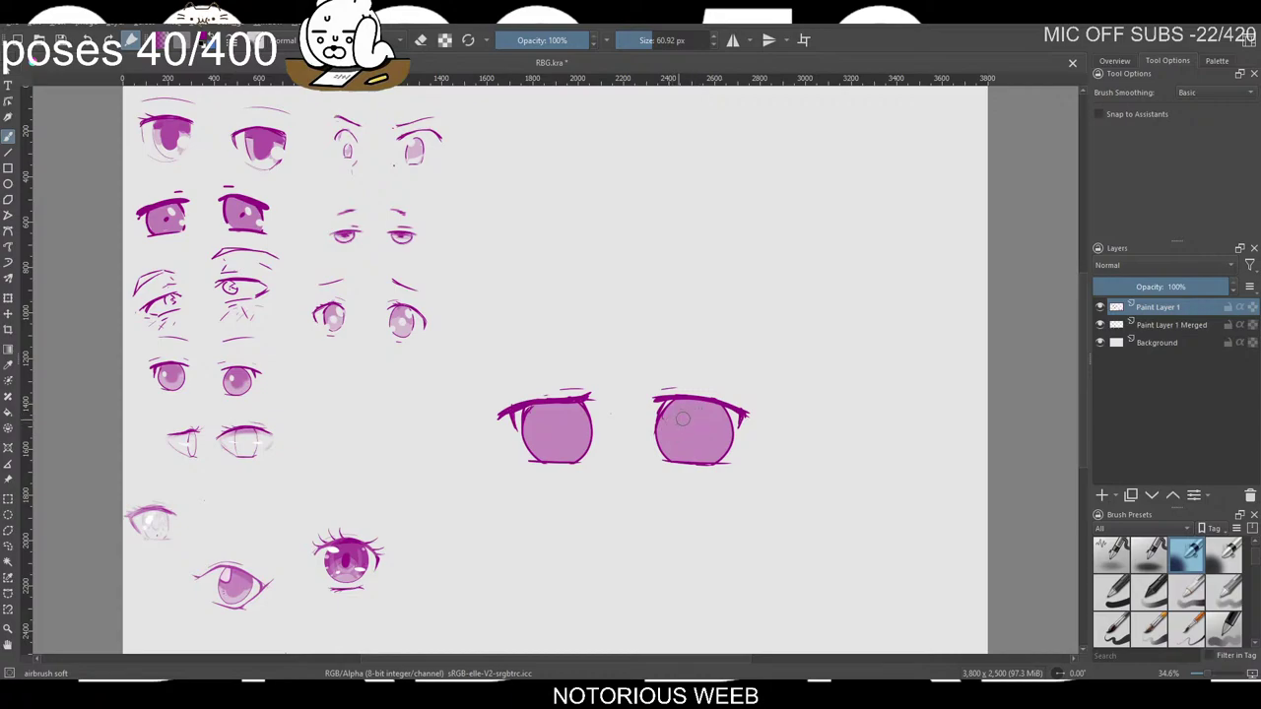
mouse_move(680, 404)
left_mouse_down()
mouse_move(729, 422)
mouse_move(721, 408)
mouse_move(688, 416)
left_mouse_up()
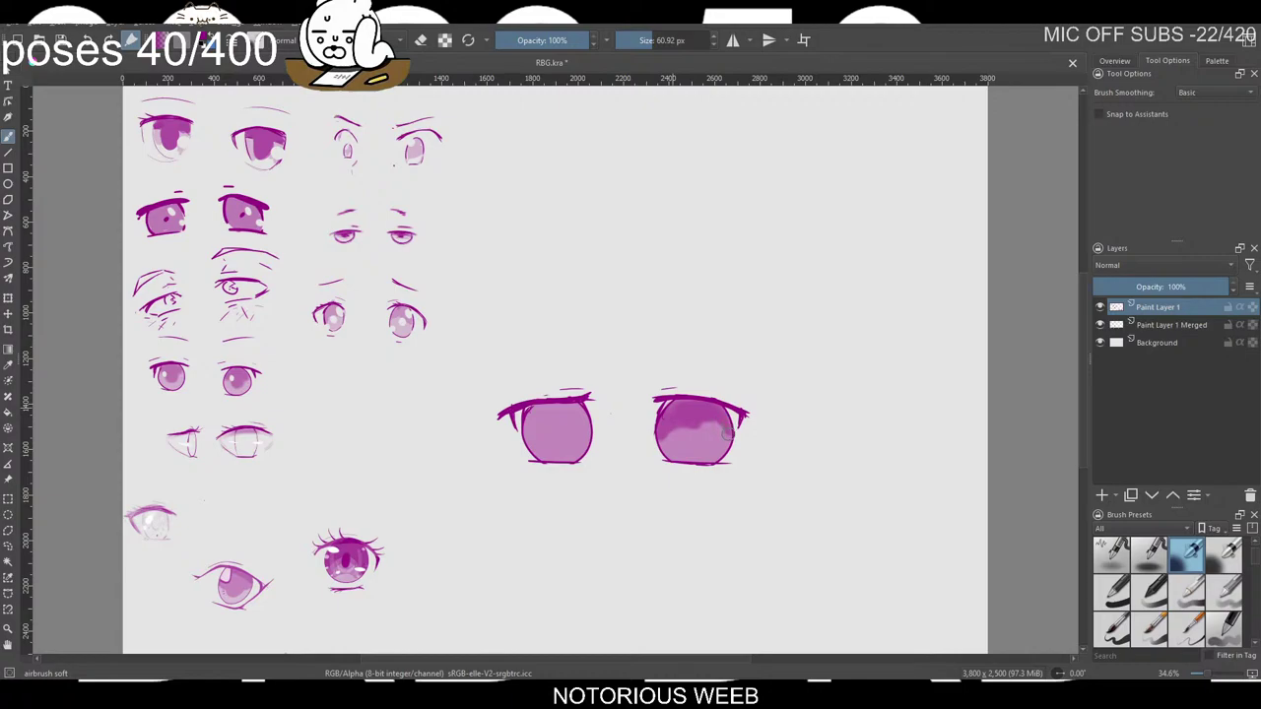
mouse_move(722, 418)
left_mouse_down()
mouse_move(674, 437)
mouse_move(694, 448)
mouse_move(710, 430)
mouse_move(673, 446)
mouse_move(713, 440)
mouse_move(691, 450)
mouse_move(697, 433)
left_mouse_up()
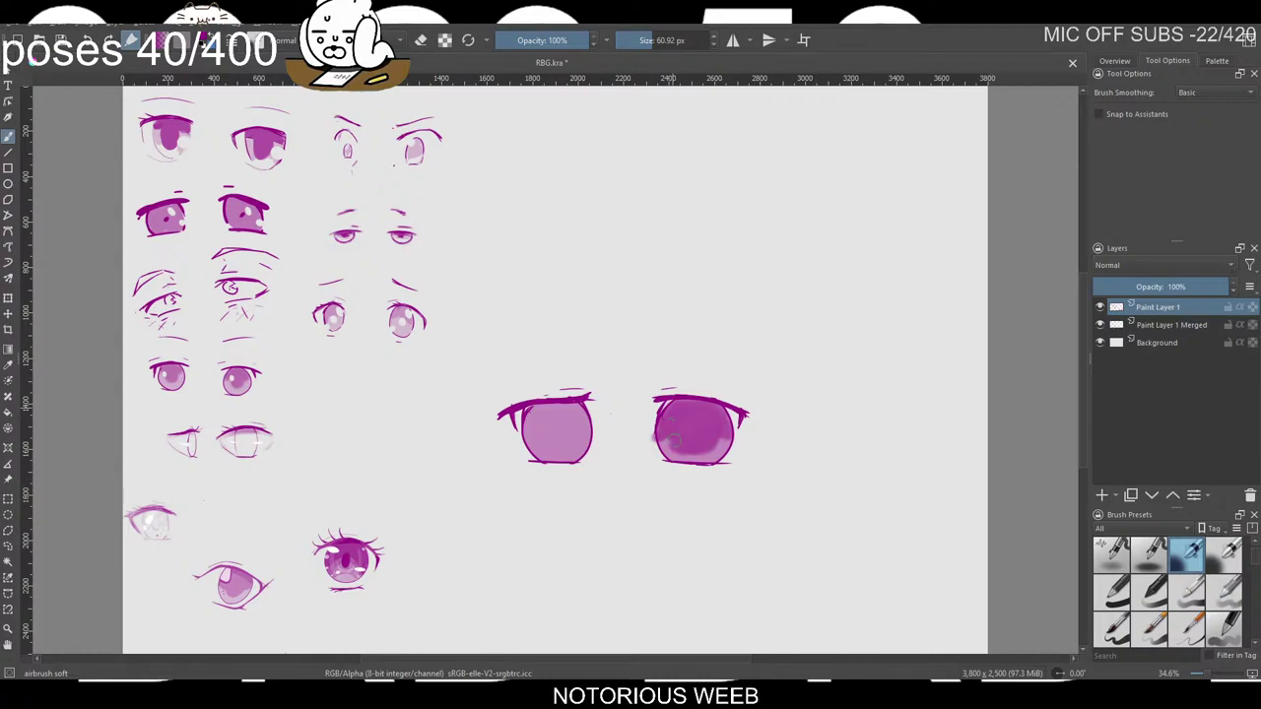
left_click_drag(667, 444, 670, 434)
mouse_move(529, 430)
left_mouse_down()
mouse_move(599, 428)
mouse_move(558, 430)
mouse_move(589, 433)
mouse_move(578, 408)
mouse_move(532, 424)
mouse_move(528, 439)
mouse_move(545, 399)
mouse_move(576, 406)
mouse_move(553, 445)
mouse_move(574, 438)
mouse_move(558, 446)
left_mouse_up()
key("ctrl+z")
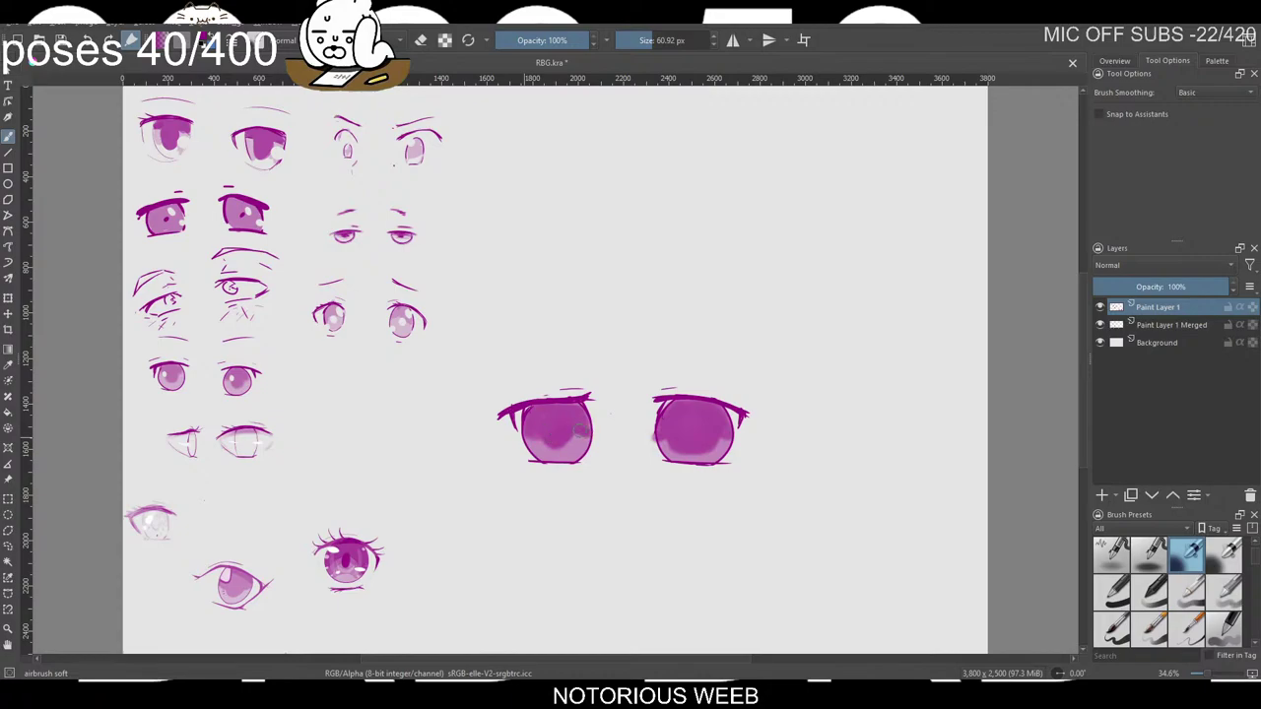
left_click_drag(577, 433, 552, 445)
Erase soft light glows into both irises with a smaller airbrush.
key("e")
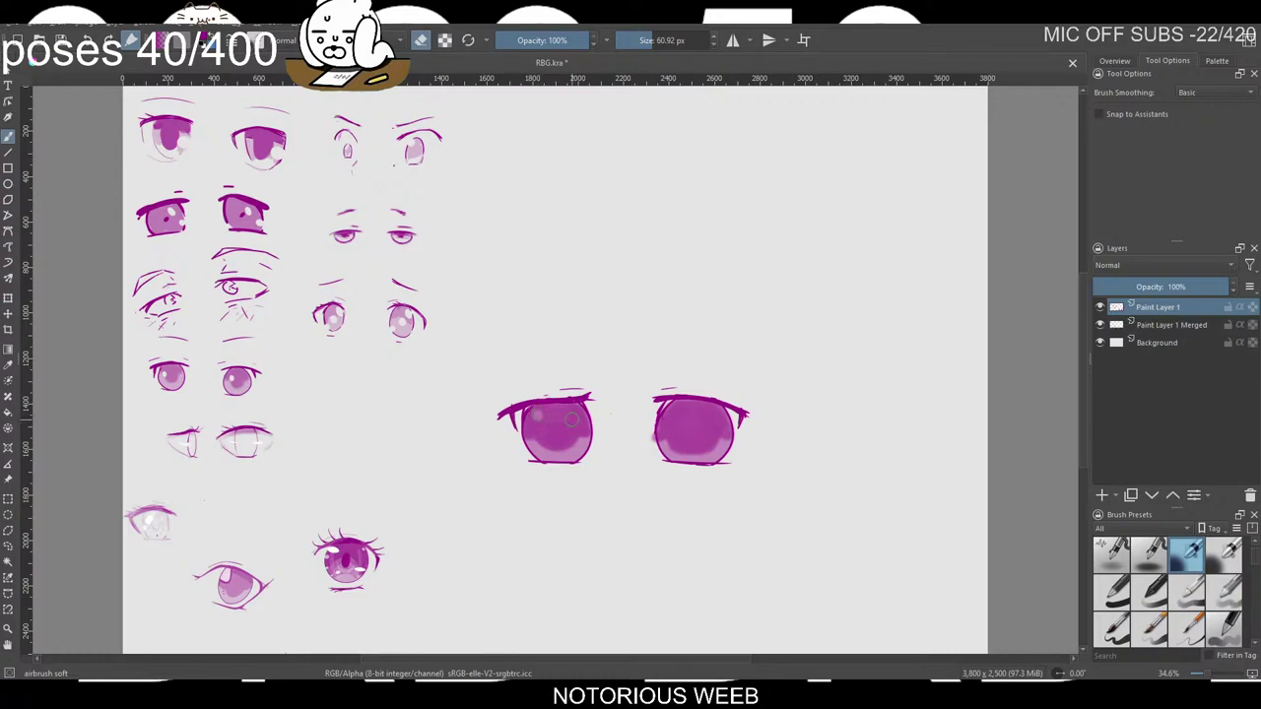
key("bracketleft")
key("bracketleft")
key("bracketleft")
left_click(538, 415)
left_click_drag(678, 416, 681, 411)
left_click_drag(681, 411, 680, 414)
Brighten the right eye's highlight and darken the top edge of its iris.
key("e")
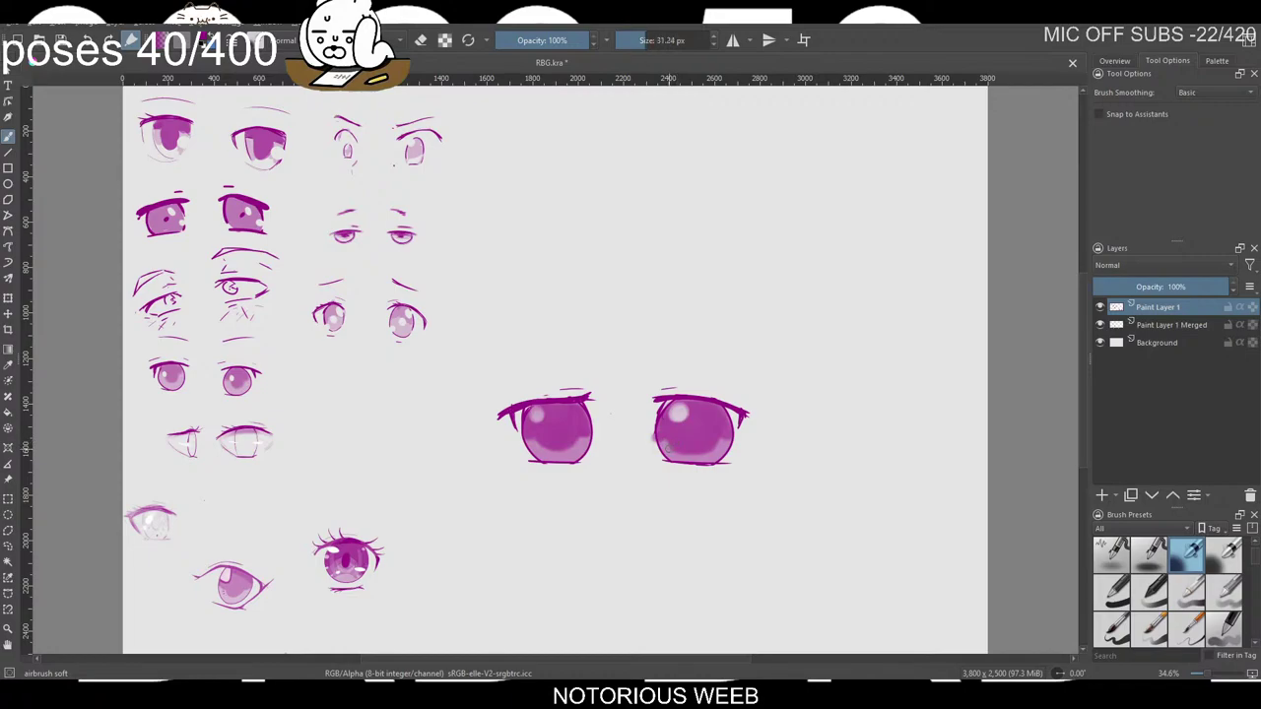
key("e")
key("e")
left_click(684, 411)
left_click_drag(676, 404, 711, 402)
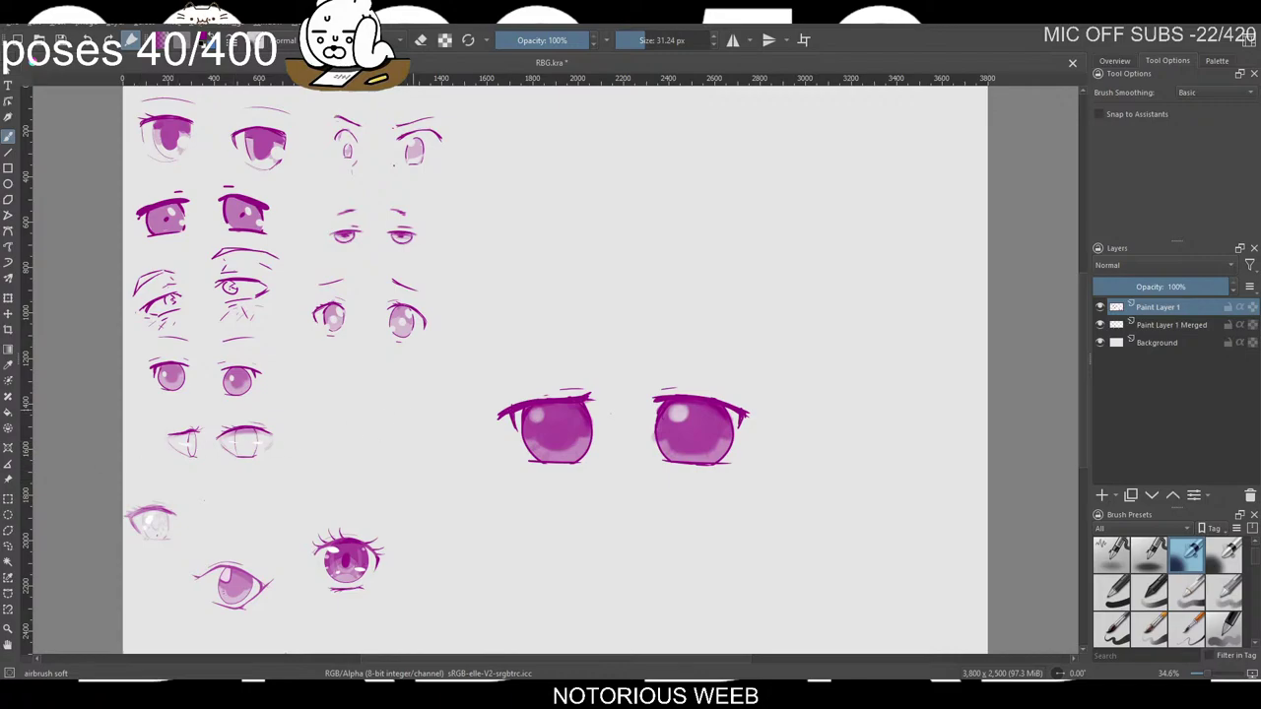
Pick the thin line brush preset and draw an eyebrow above the right eye.
right_click(587, 340)
left_click(660, 372)
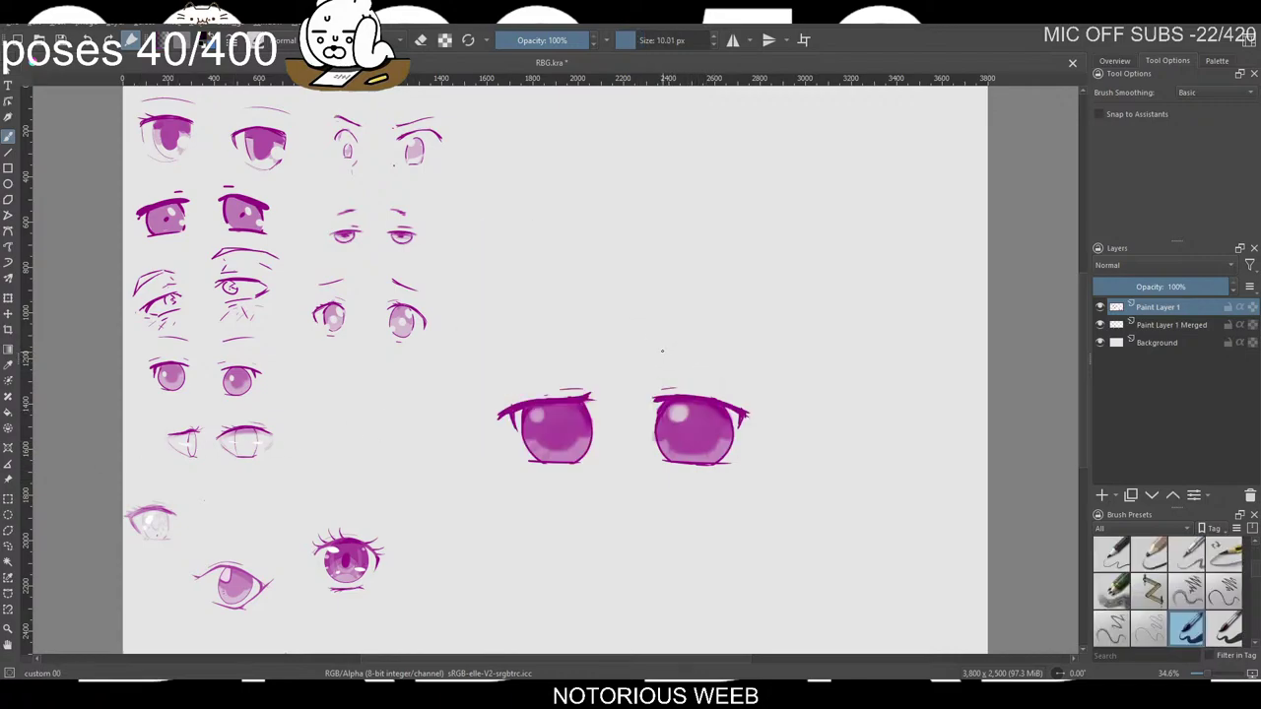
left_click_drag(662, 351, 747, 381)
right_click(643, 316)
right_click(622, 356)
Draw the left eyebrow as a short gentle curve, redoing it repeatedly until it fits.
left_click_drag(587, 353, 487, 398)
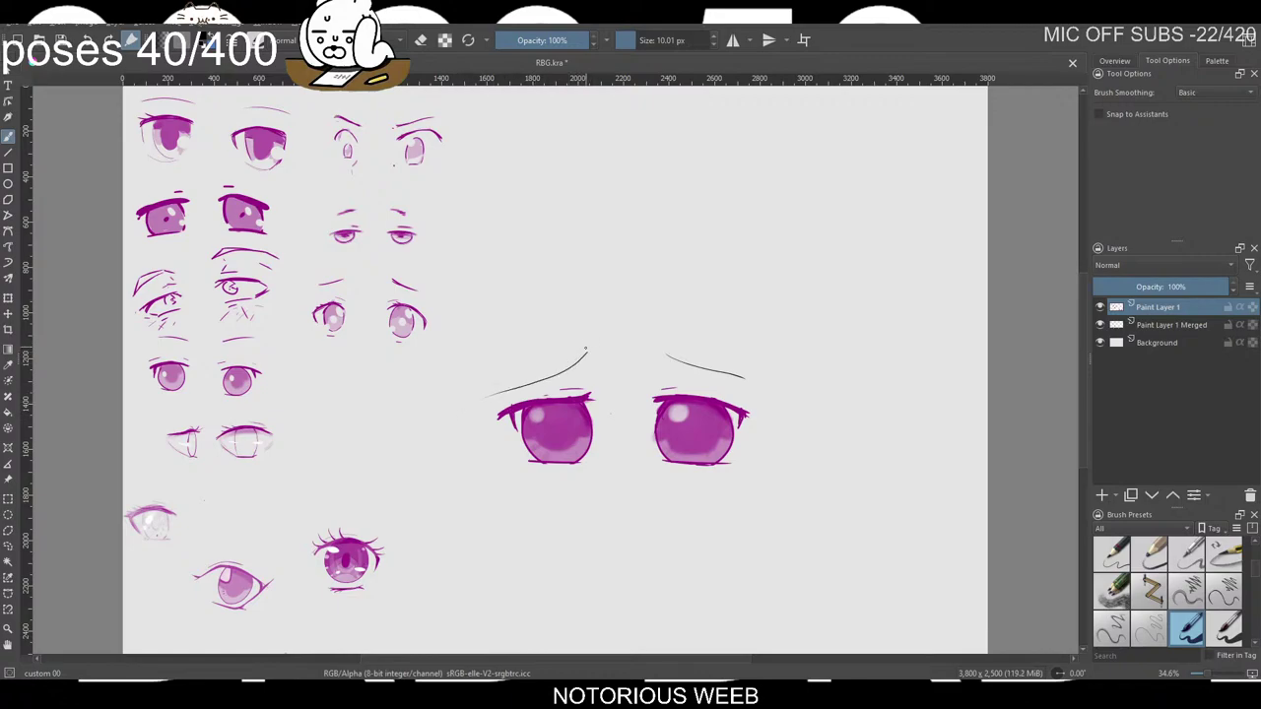
key("ctrl+z")
left_click_drag(577, 355, 500, 380)
key("ctrl+z")
left_click_drag(574, 355, 517, 384)
key("ctrl+z")
left_click_drag(580, 348, 488, 401)
key("ctrl+z")
left_click_drag(587, 350, 490, 399)
key("ctrl+z")
key("ctrl+z")
left_click_drag(579, 350, 497, 390)
key("ctrl+z")
left_click_drag(584, 353, 503, 390)
key("ctrl+z")
left_click_drag(580, 357, 512, 389)
key("ctrl+z")
key("ctrl+z")
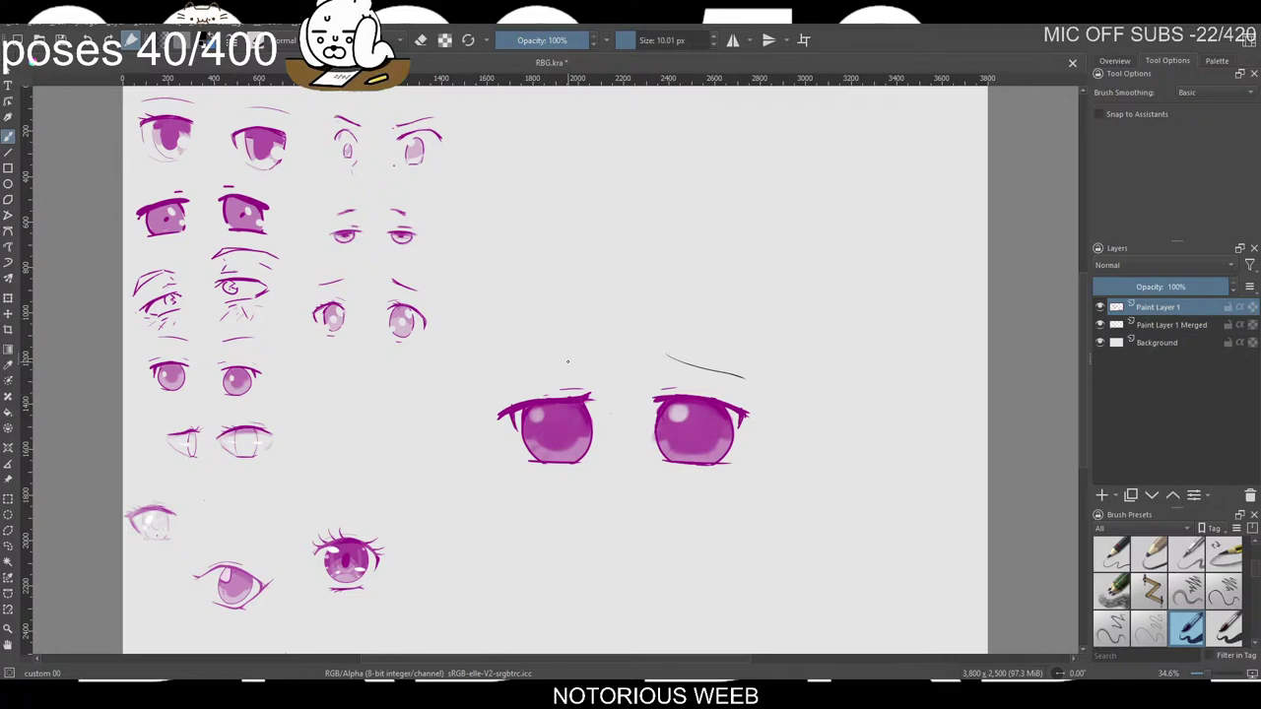
left_click_drag(585, 359, 520, 386)
key("ctrl+z")
left_click_drag(583, 349, 530, 382)
key("ctrl+z")
left_click_drag(582, 350, 497, 382)
key("ctrl+z")
left_click_drag(566, 362, 505, 385)
key("ctrl+z")
left_click_drag(583, 344, 520, 376)
key("ctrl+z")
Lasso the sad eye pair with its brows, scale it down, and move it into the grid gap.
left_click(7, 545)
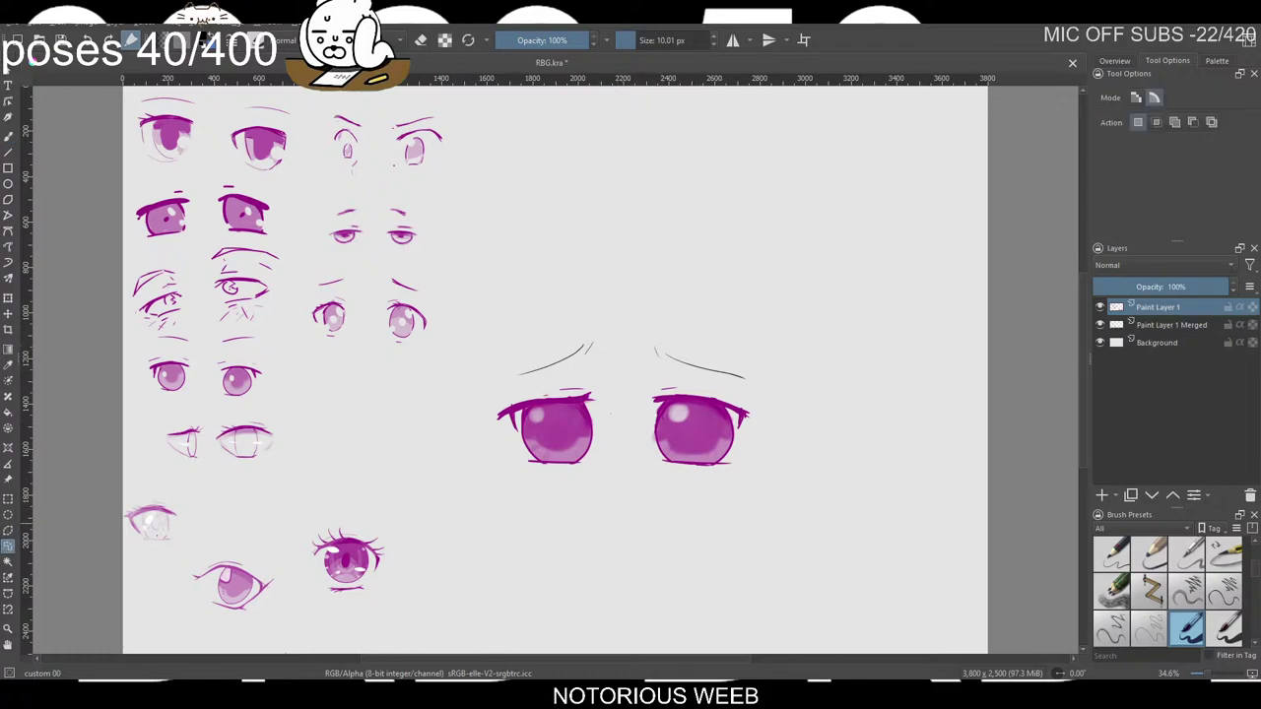
mouse_move(477, 459)
left_mouse_down()
mouse_move(468, 433)
mouse_move(695, 520)
mouse_move(490, 404)
mouse_move(488, 481)
left_mouse_up()
key("ctrl+t")
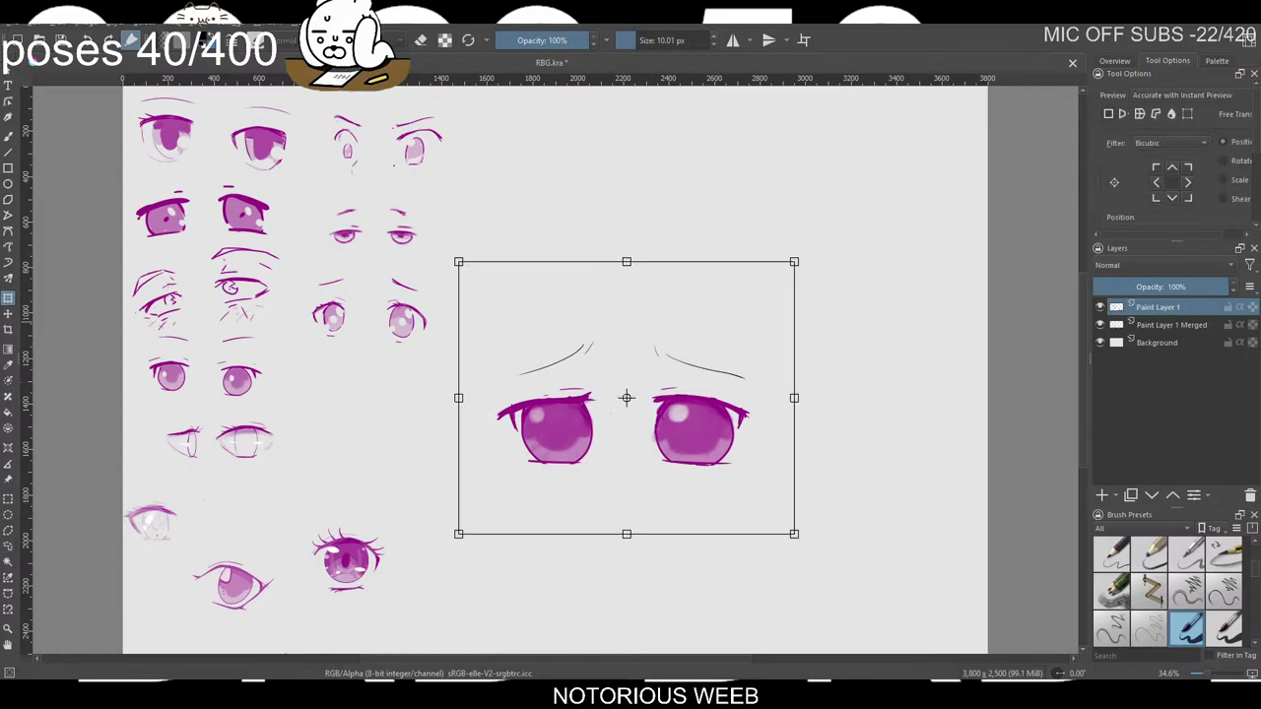
left_click_drag(458, 261, 659, 423)
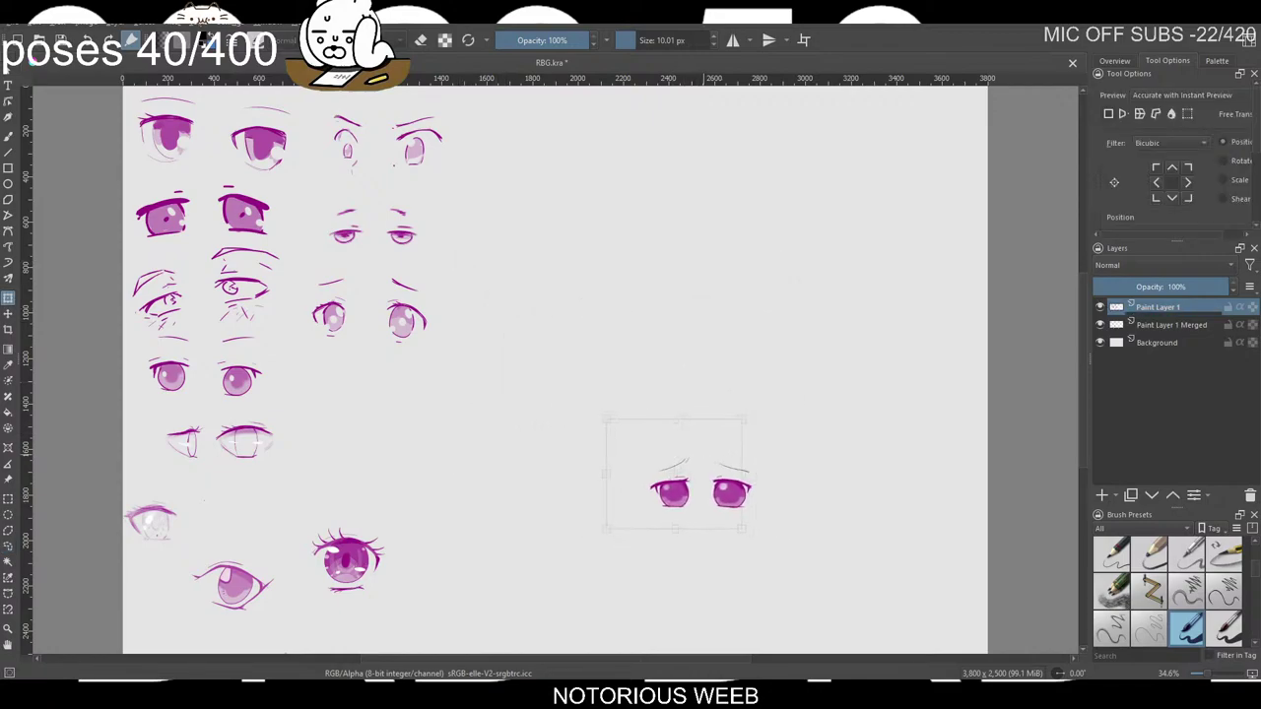
mouse_move(729, 479)
left_mouse_down()
mouse_move(405, 411)
mouse_move(356, 381)
left_mouse_up()
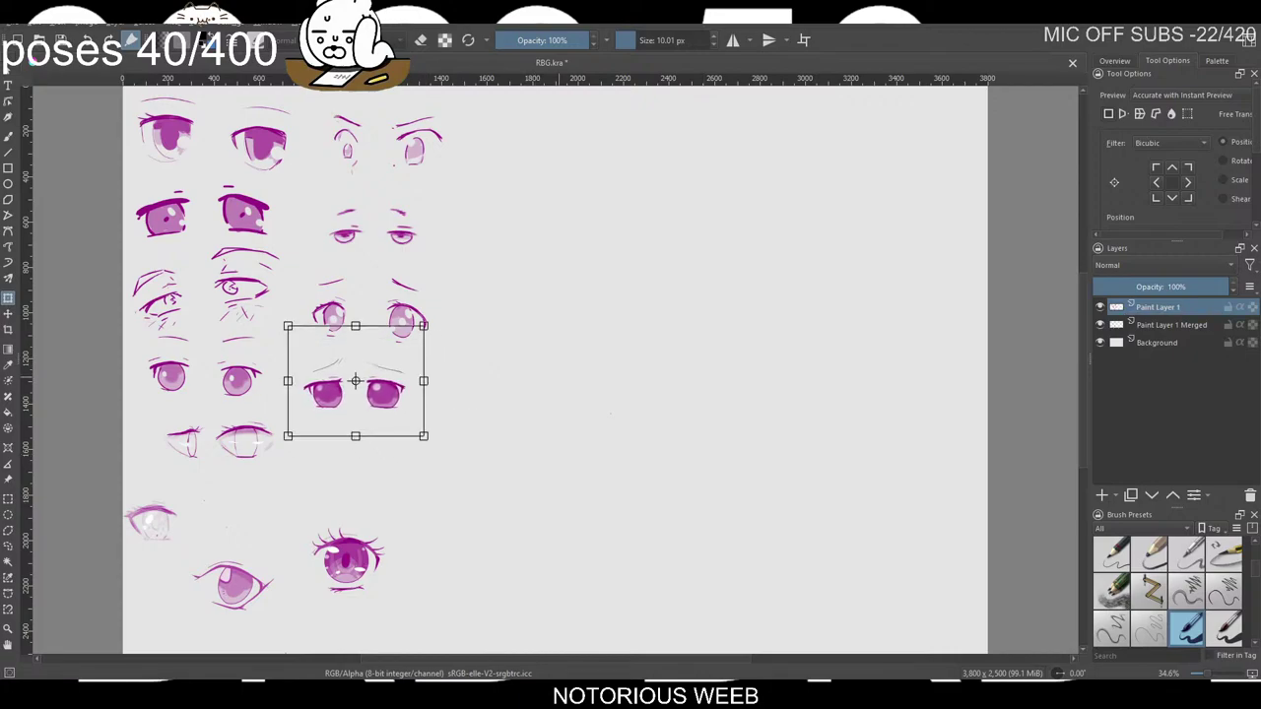
left_click(8, 529)
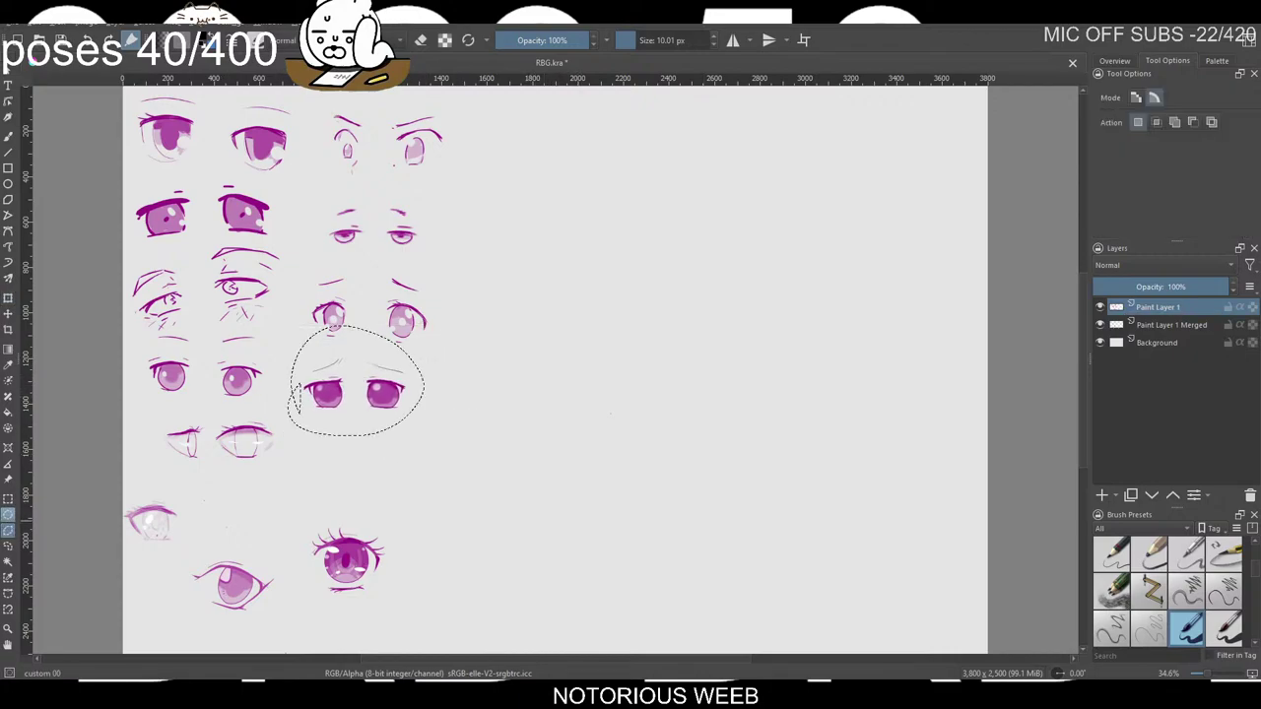
Clear the selection around the shrunken eyes and return to the dynamic brush.
left_click_drag(325, 436, 296, 399)
right_click(583, 400)
left_click(646, 434)
key("b")
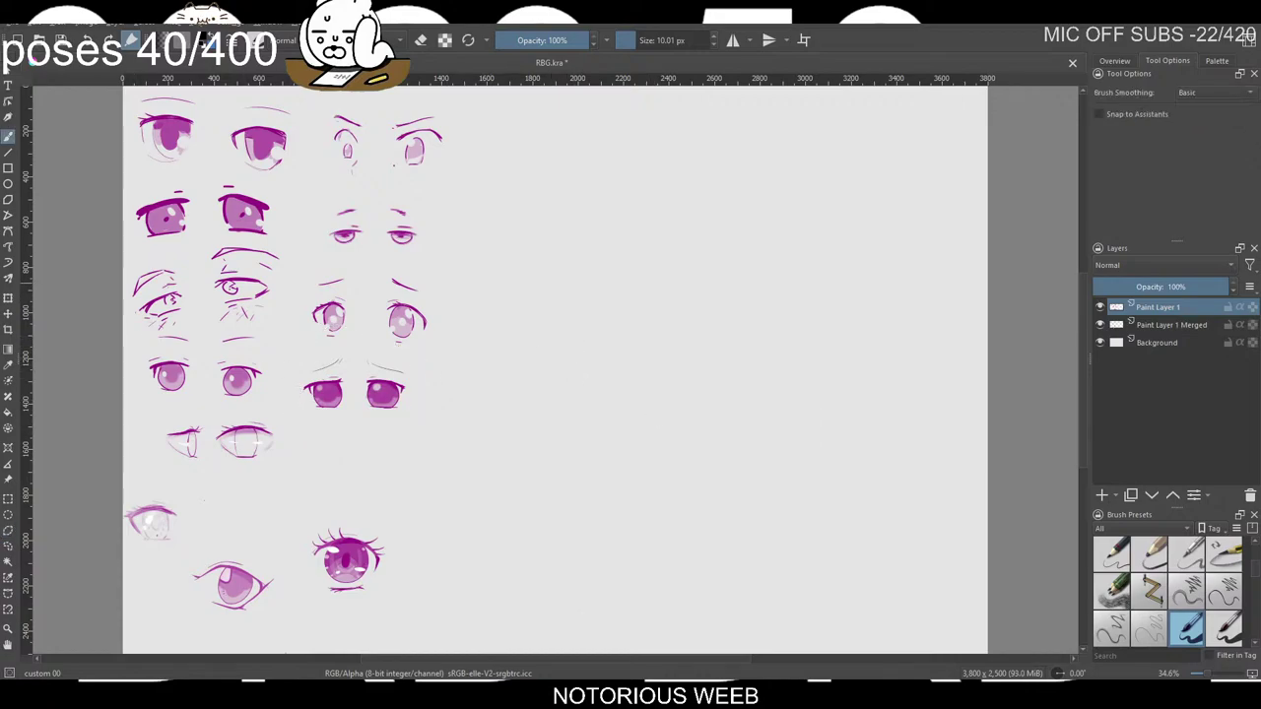
left_click(8, 262)
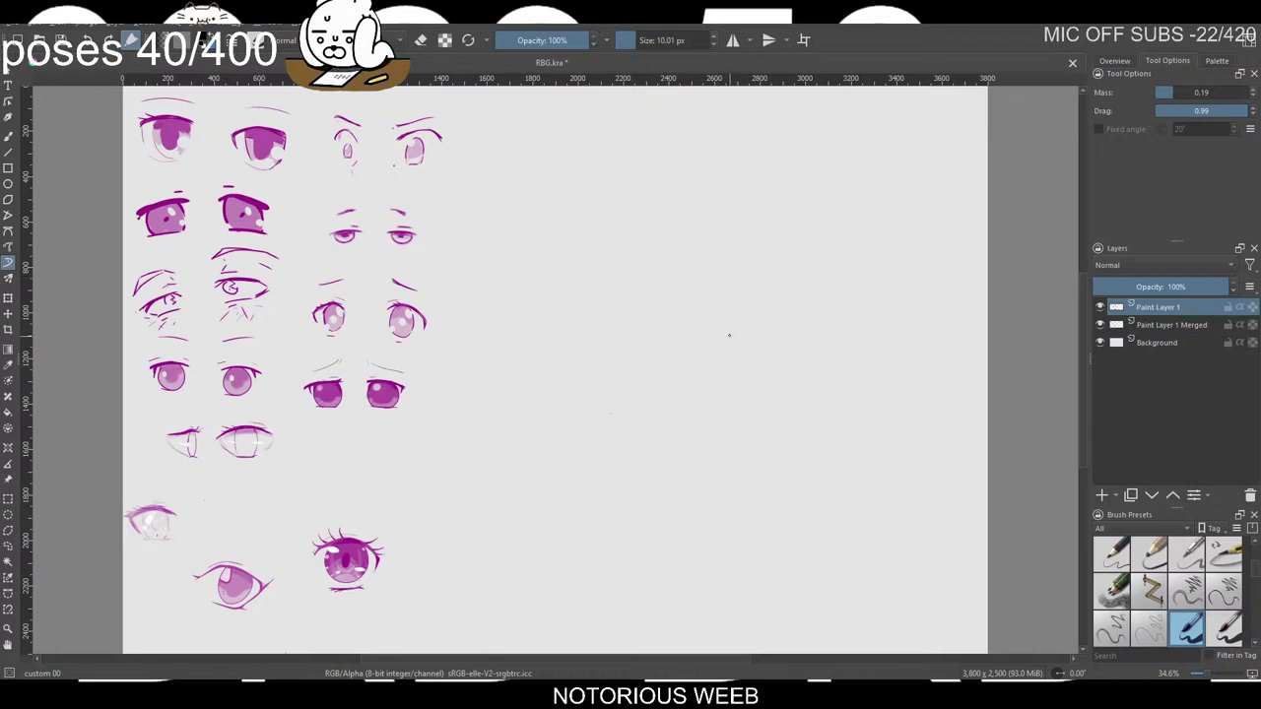
Test and undo a stroke, then set the foreground colour to magenta from the pop-up palette.
left_click_drag(709, 338, 777, 385)
key("ctrl+z")
right_click(653, 292)
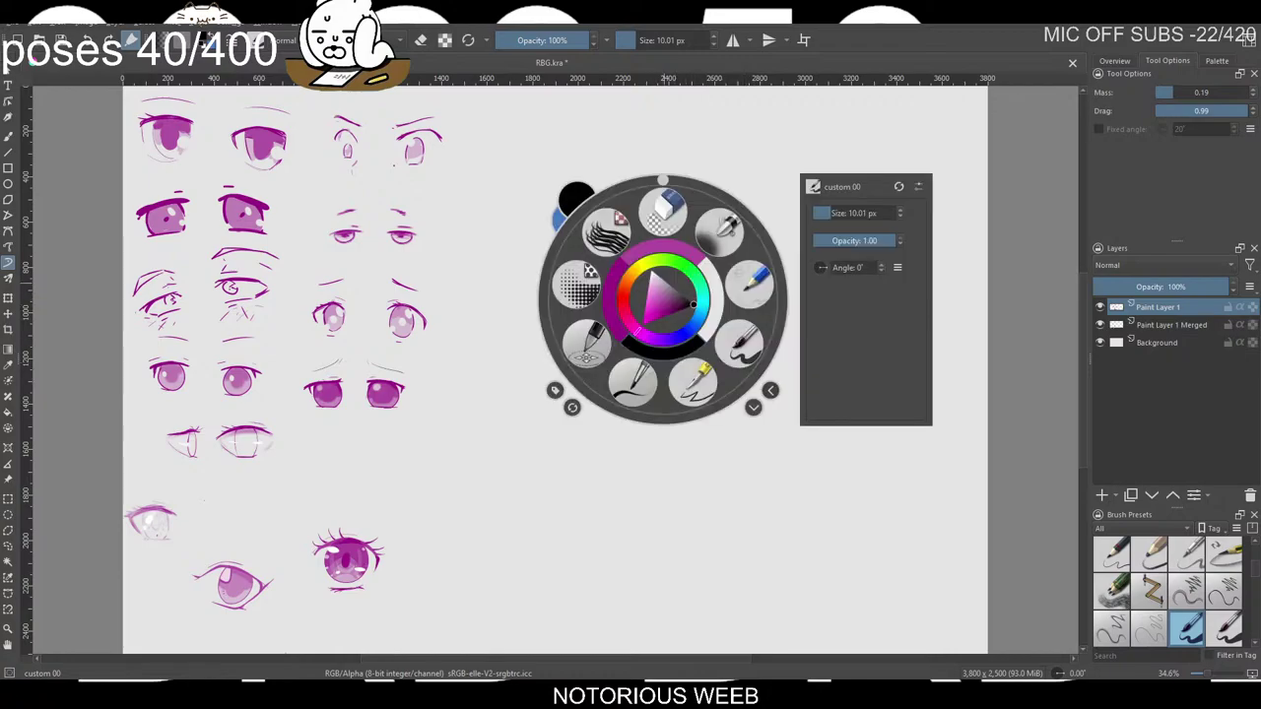
right_click(639, 302)
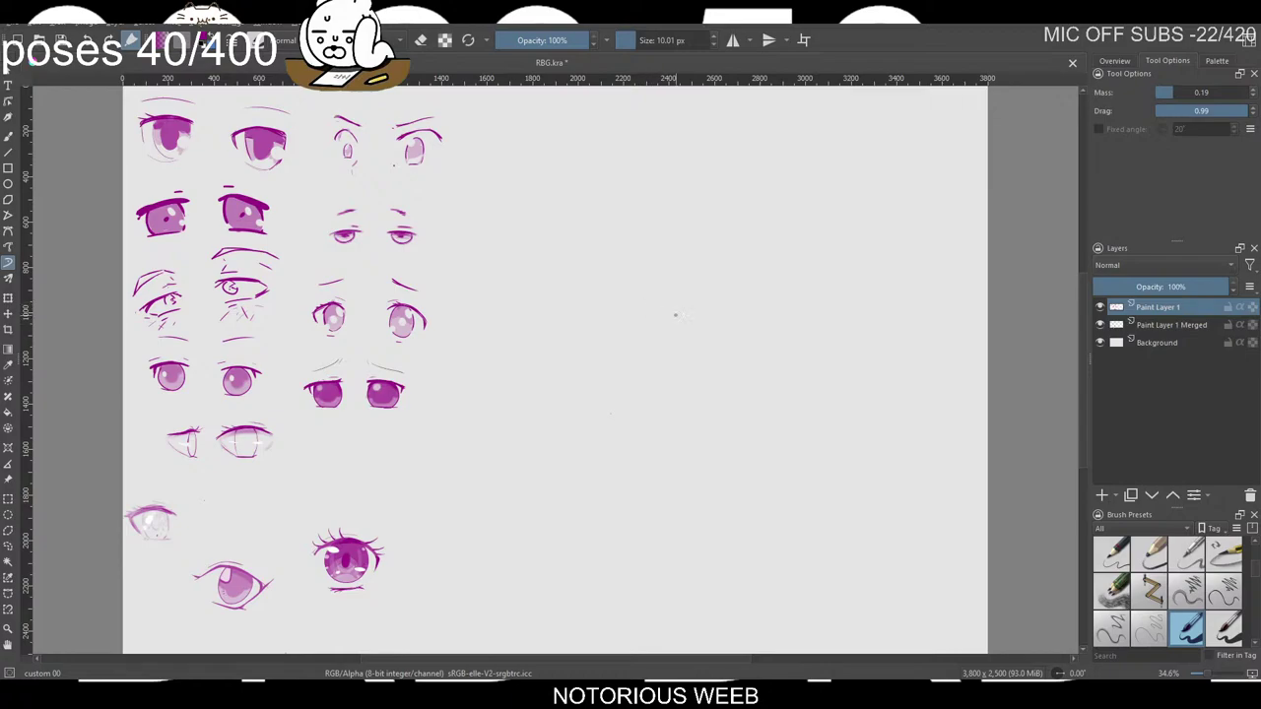
right_click(668, 329)
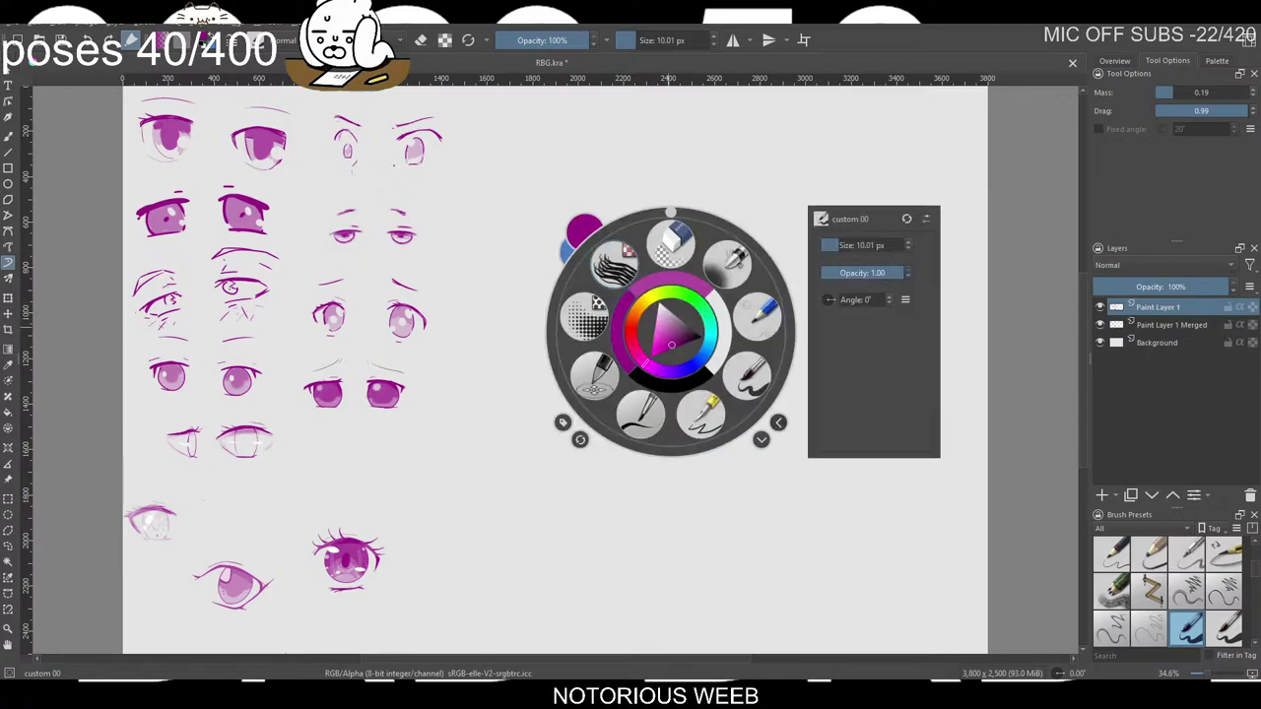
right_click(717, 475)
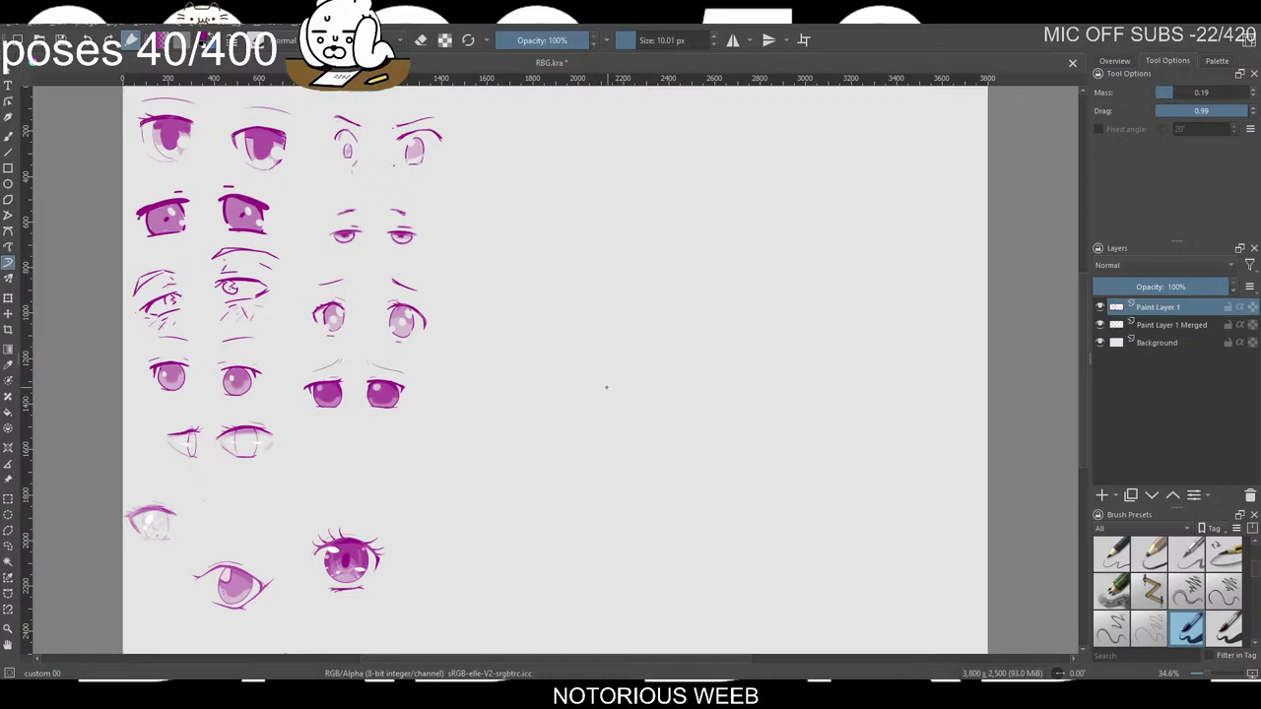
Draw the left eye's thick upper lid with a small tick and a lower lid line.
left_click_drag(609, 387, 665, 406)
key("ctrl+z")
Draw the right eye's lower lid and upper lid.
key("ctrl+z")
key("ctrl+z")
left_click_drag(591, 395, 648, 401)
left_click_drag(619, 393, 671, 404)
left_click_drag(603, 392, 603, 408)
left_click_drag(599, 420, 633, 421)
left_click_drag(615, 396, 651, 403)
key("e")
key("e")
mouse_move(714, 415)
left_mouse_down()
mouse_move(749, 411)
mouse_move(729, 388)
left_mouse_up()
key("ctrl+z")
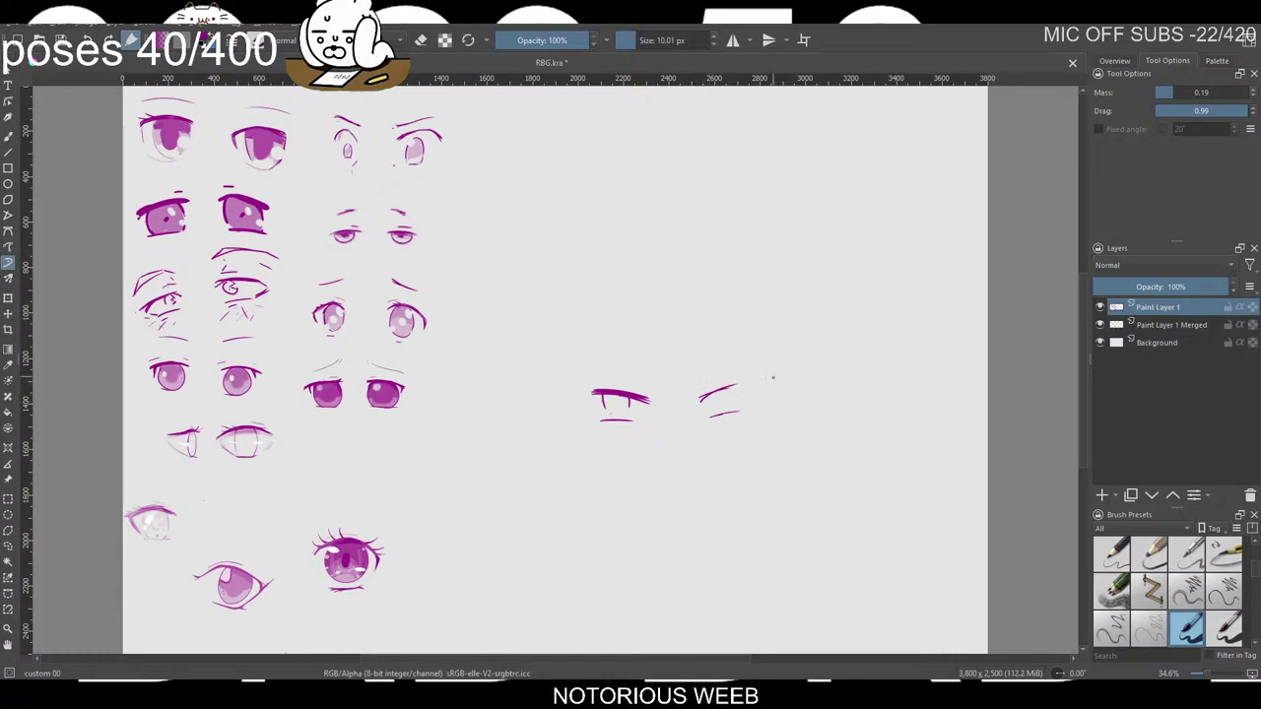
left_click_drag(701, 399, 745, 384)
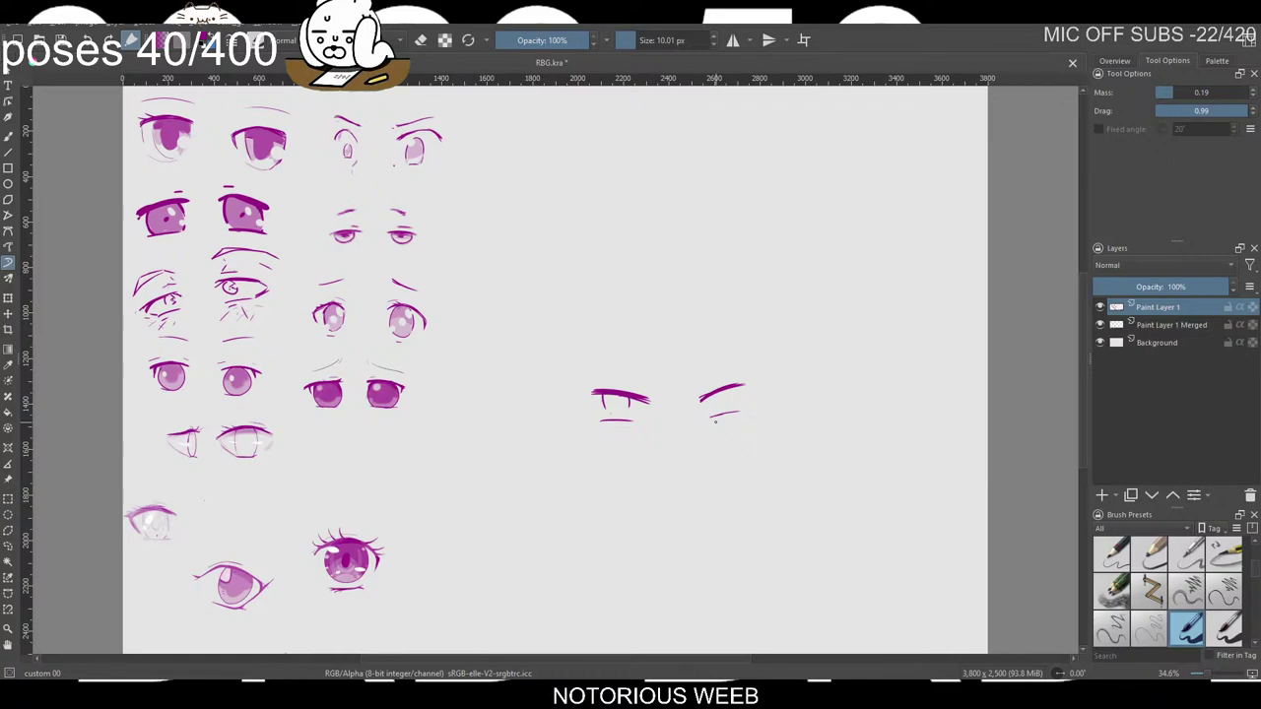
Redraw the right upper lid longer and thicker with a darker outer end.
key("ctrl+z")
left_click_drag(725, 385, 749, 384)
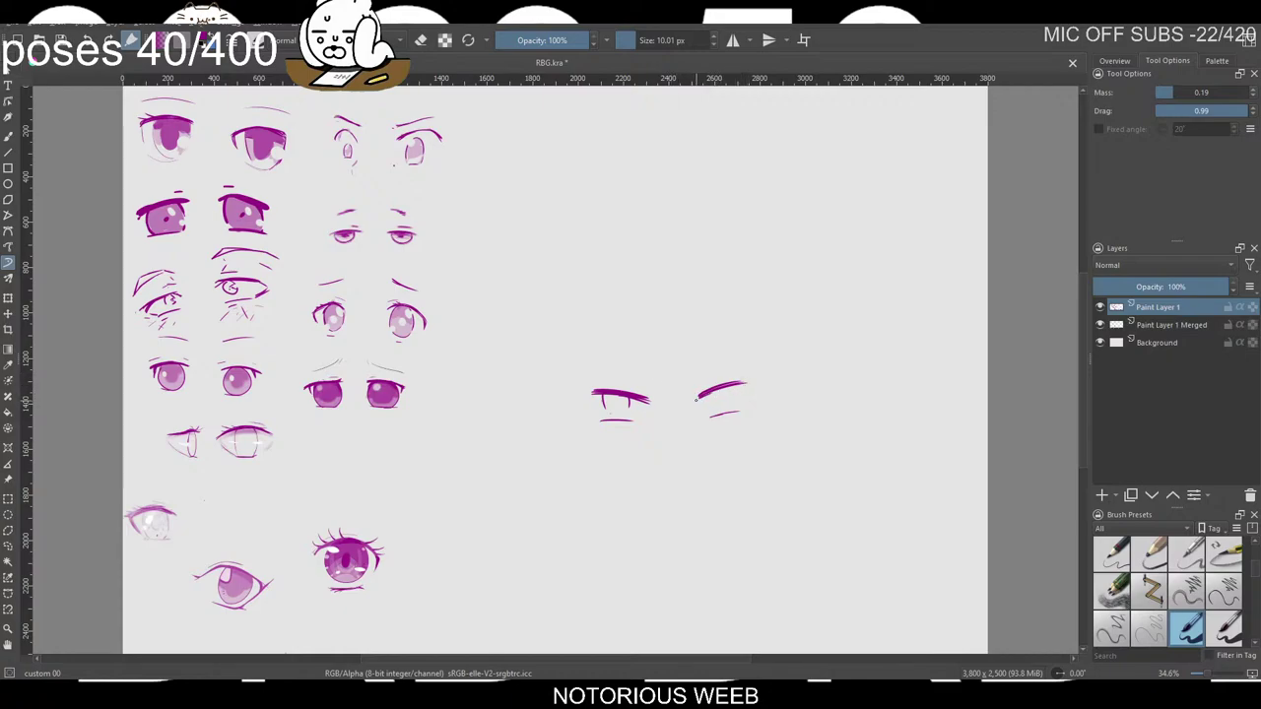
left_click_drag(695, 400, 751, 384)
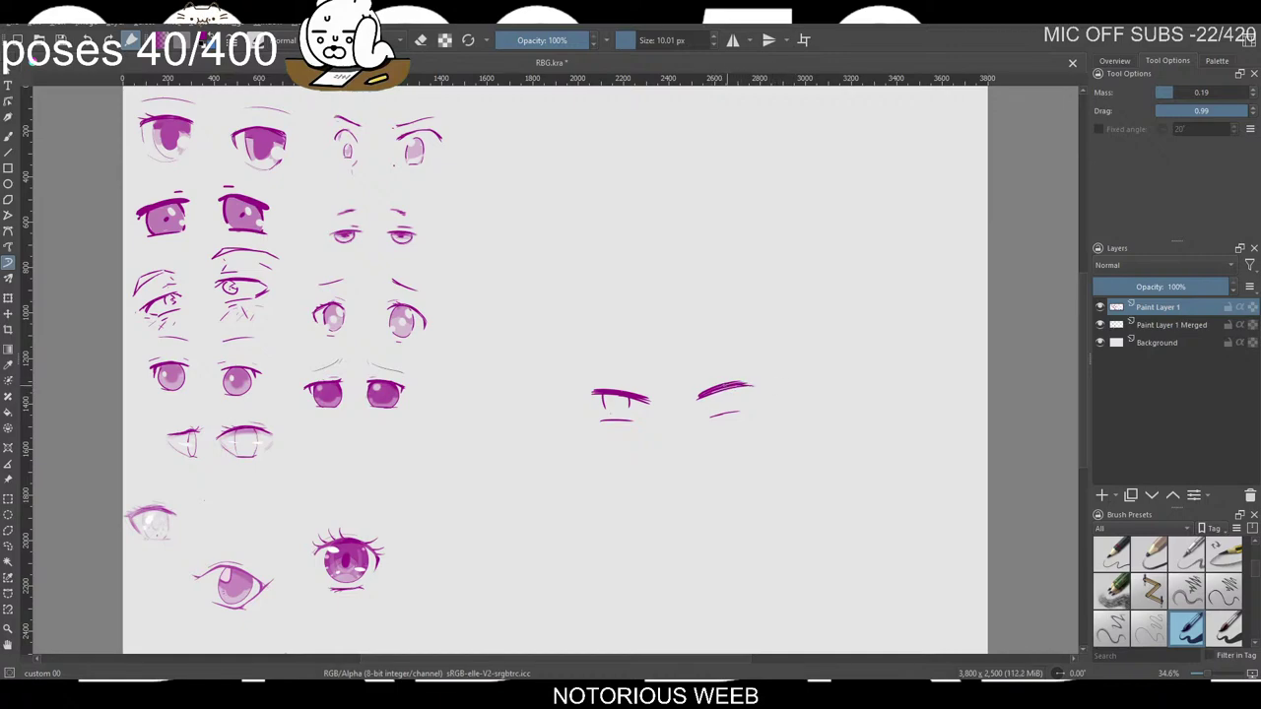
left_click_drag(725, 387, 755, 386)
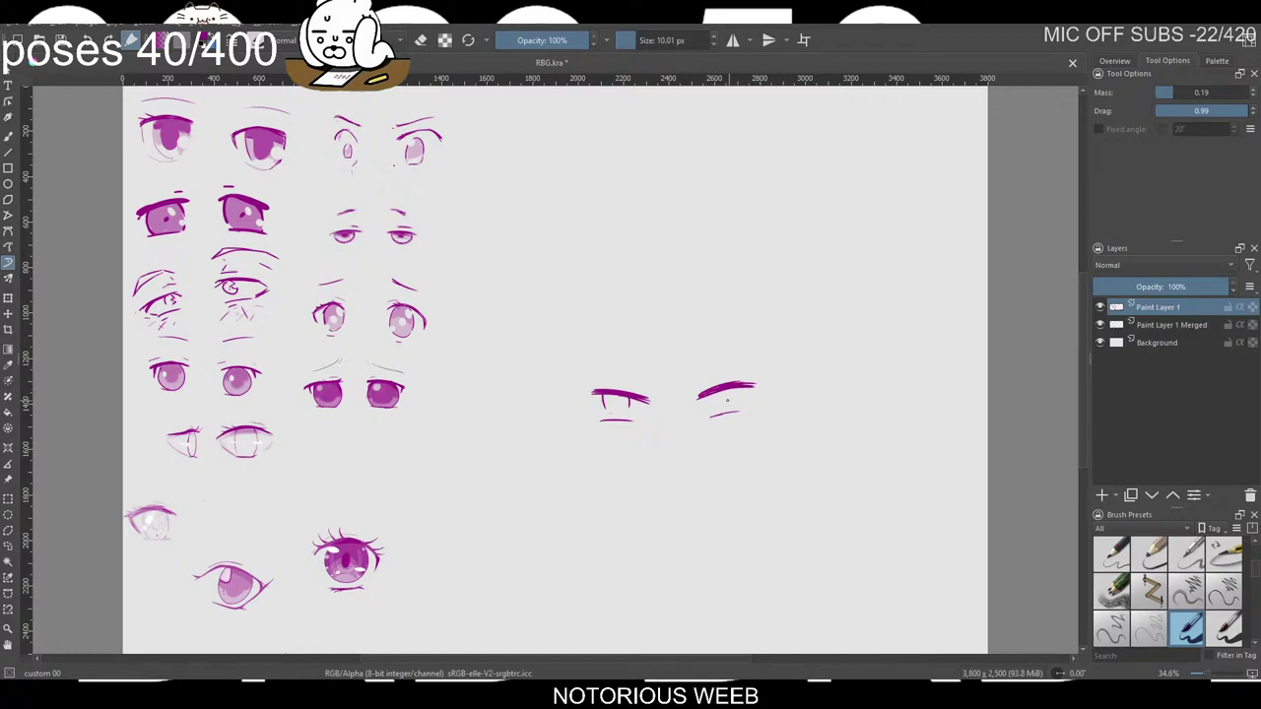
Erase the right lower lid and redraw it darker, extended outward.
key("e")
left_click_drag(709, 417, 731, 414)
left_click_drag(731, 412, 743, 414)
left_click_drag(710, 415, 745, 412)
key("ctrl+z")
left_click_drag(703, 417, 749, 409)
mouse_move(741, 406)
left_mouse_down()
mouse_move(759, 408)
mouse_move(747, 412)
left_mouse_up()
Extend the left lower lid leftward, leaving the eraser toggled off.
left_click_drag(600, 421, 593, 422)
mouse_move(622, 420)
left_mouse_down()
mouse_move(642, 420)
mouse_move(633, 396)
left_mouse_up()
key("ctrl+z")
key("e")
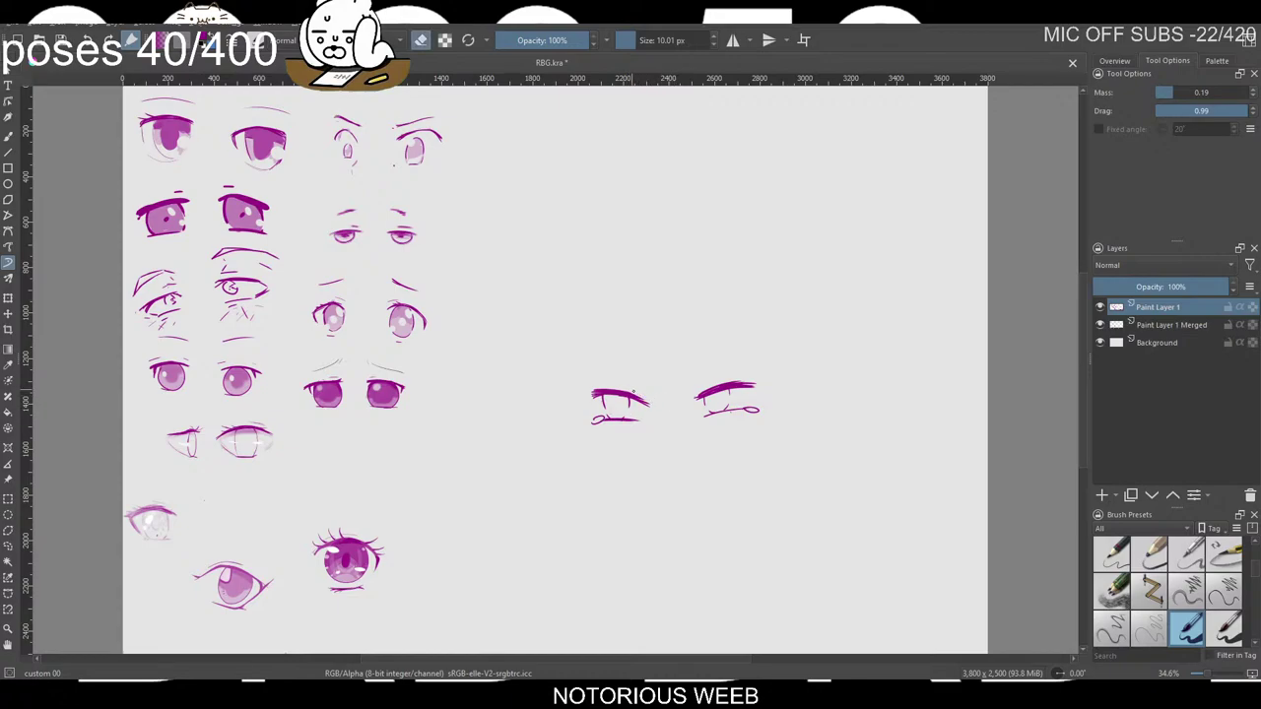
key("e")
key("e")
Switch to the soft airbrush at about 31 px and shade the left eye's iris.
right_click(629, 395)
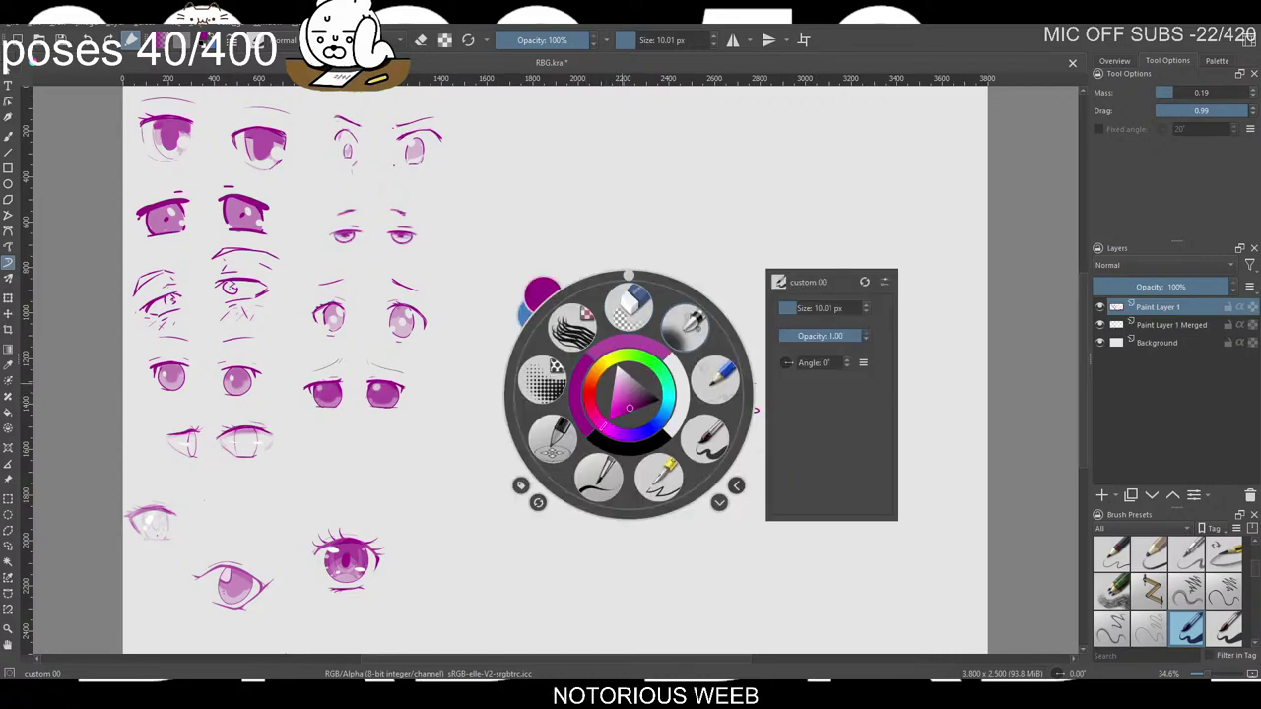
left_click(676, 338)
mouse_move(612, 344)
left_mouse_down()
mouse_move(635, 361)
mouse_move(600, 360)
mouse_move(618, 399)
left_mouse_up()
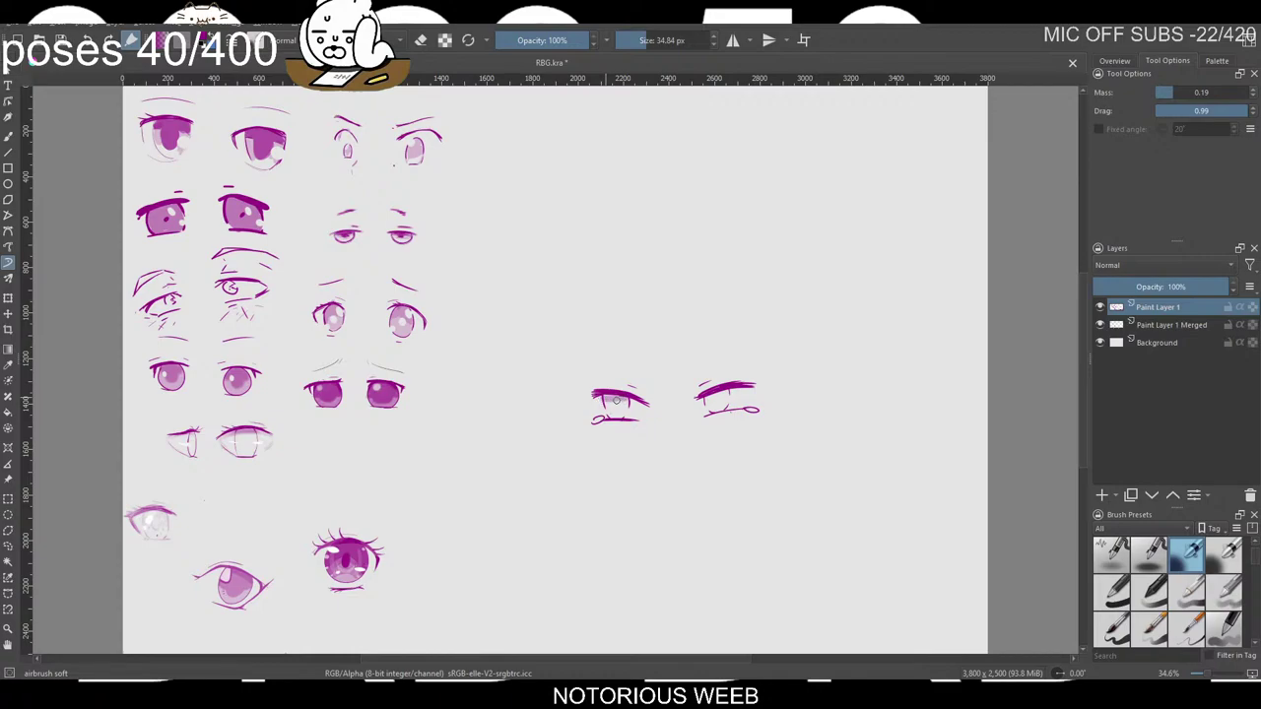
left_click_drag(625, 360, 622, 367)
left_click_drag(611, 398, 616, 399)
left_click_drag(608, 402, 624, 404)
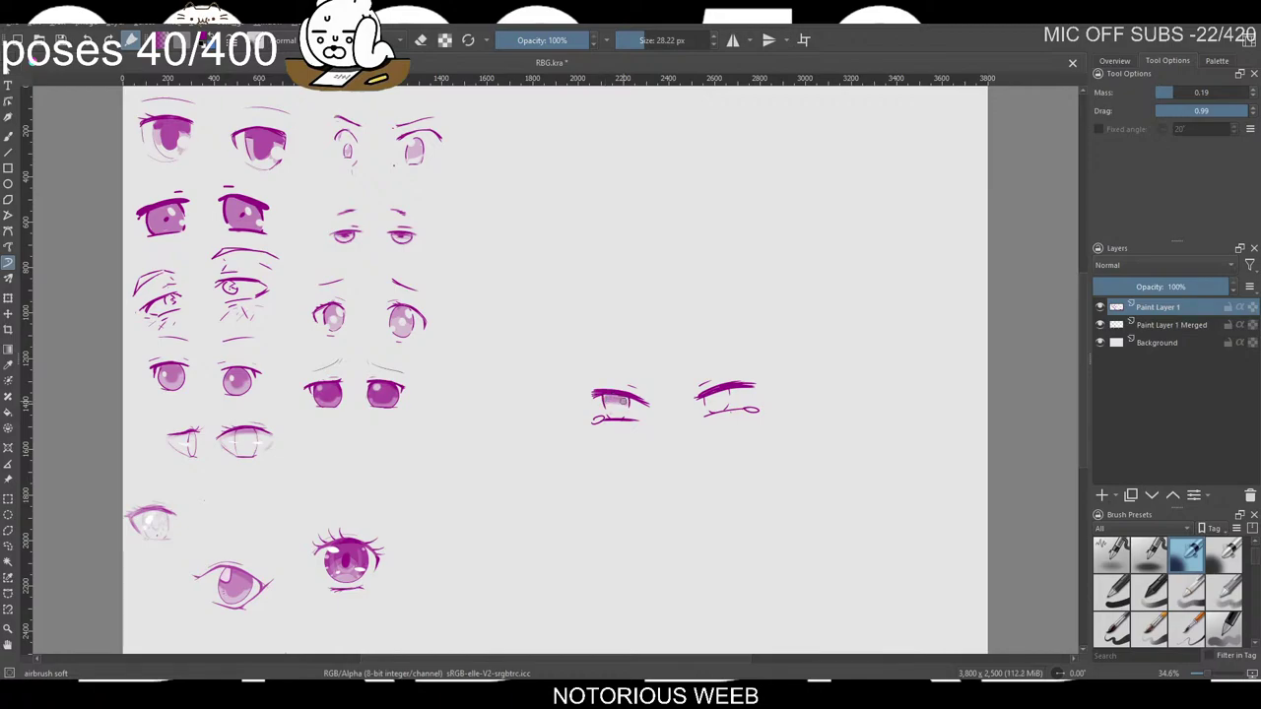
Use a finer 10.01 px preset at 24% opacity with sampled magenta for a pink left-eye stroke.
right_click(574, 340)
left_click(640, 345)
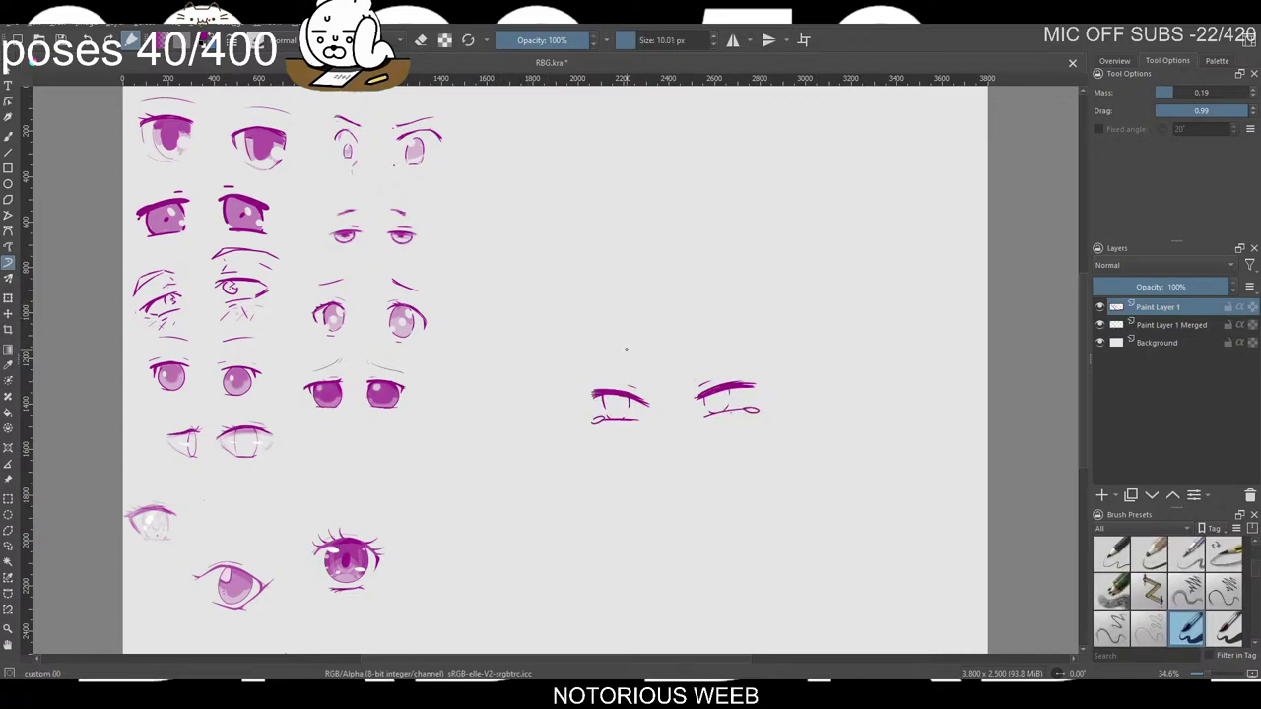
left_click(540, 41)
left_click_drag(540, 40, 520, 40)
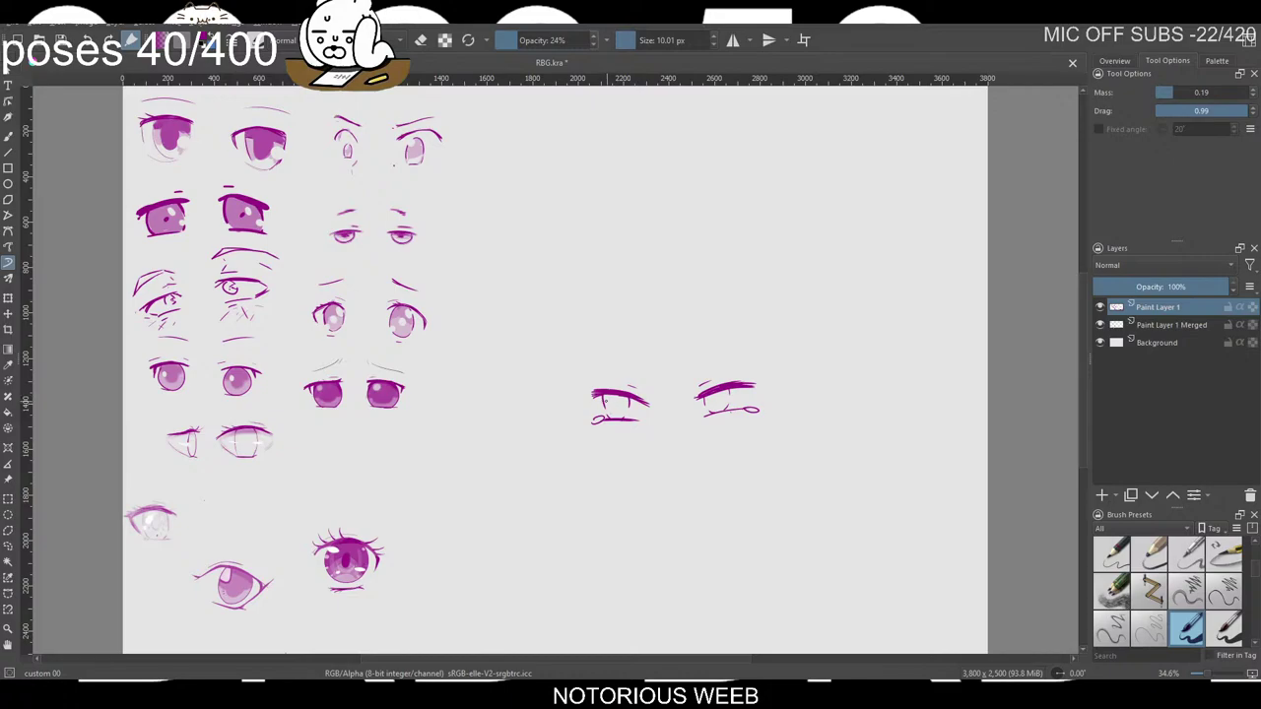
left_click_drag(611, 403, 607, 402)
left_click(603, 401, "ctrl")
left_click_drag(603, 399, 608, 402)
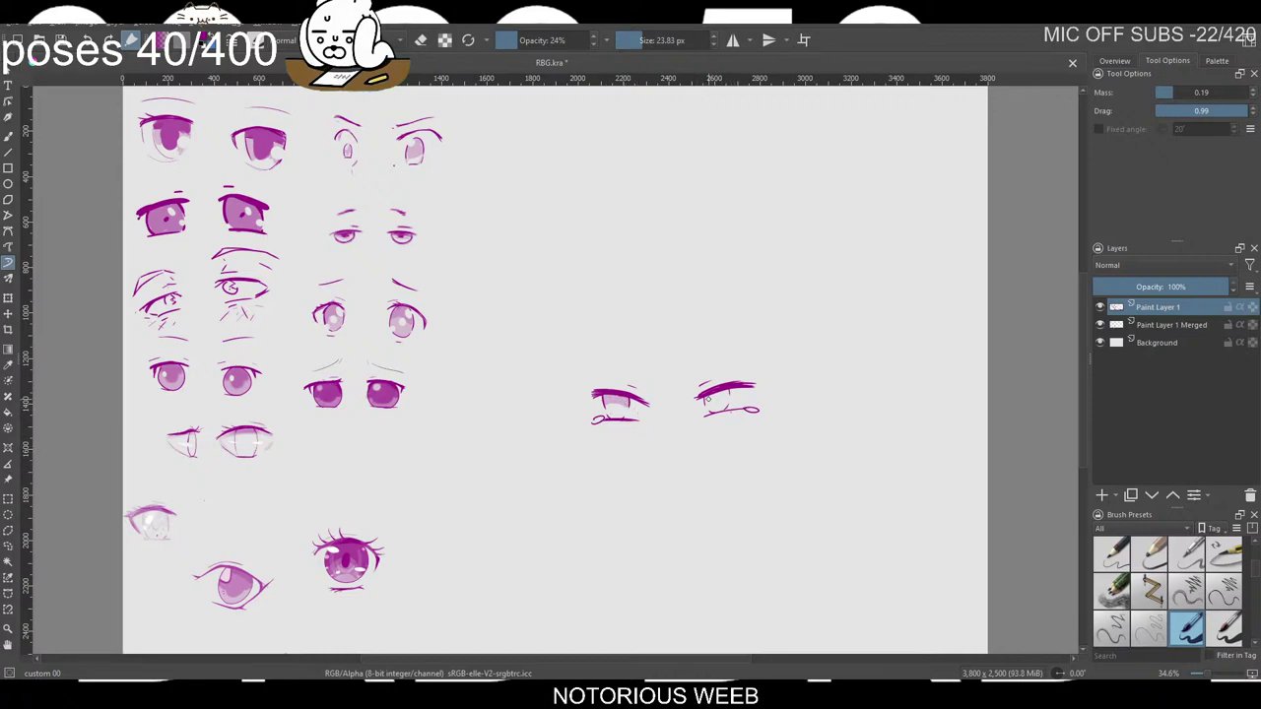
Add a right-eye stroke, extend the upper lid corner, and shade both irises pink.
left_click_drag(706, 400, 723, 396)
left_click_drag(635, 397, 650, 404)
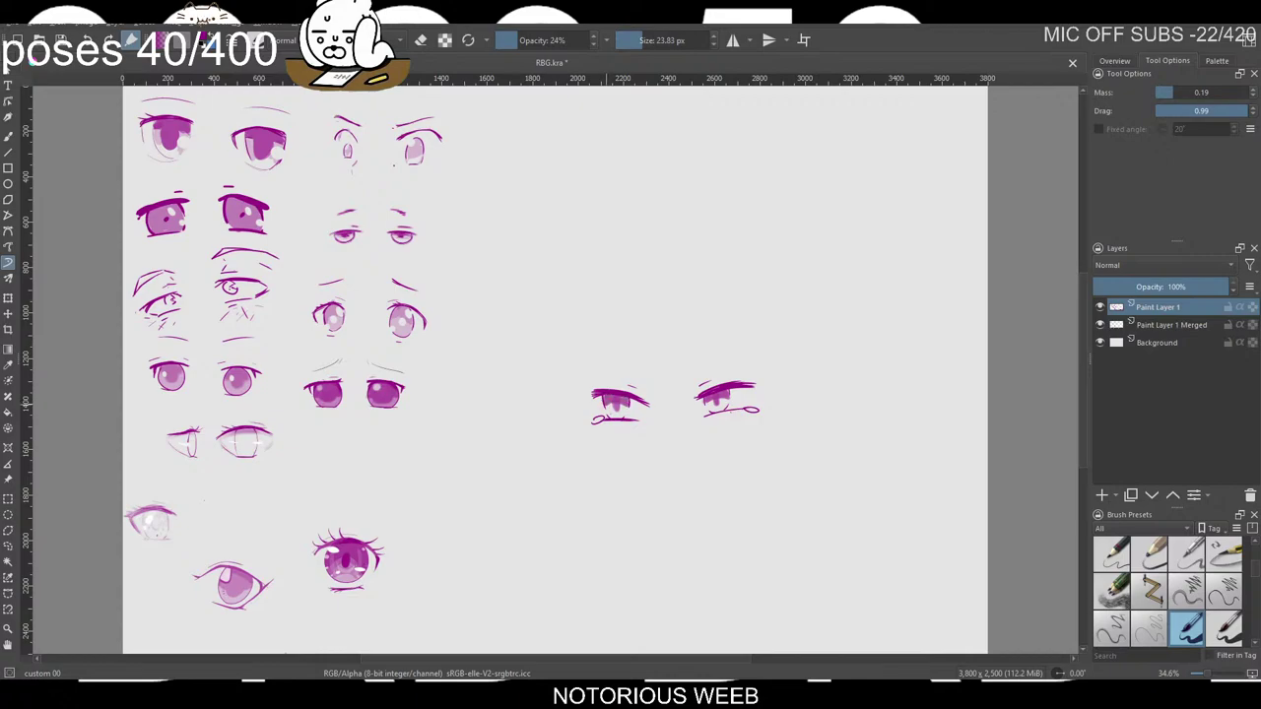
left_click_drag(707, 405, 714, 407)
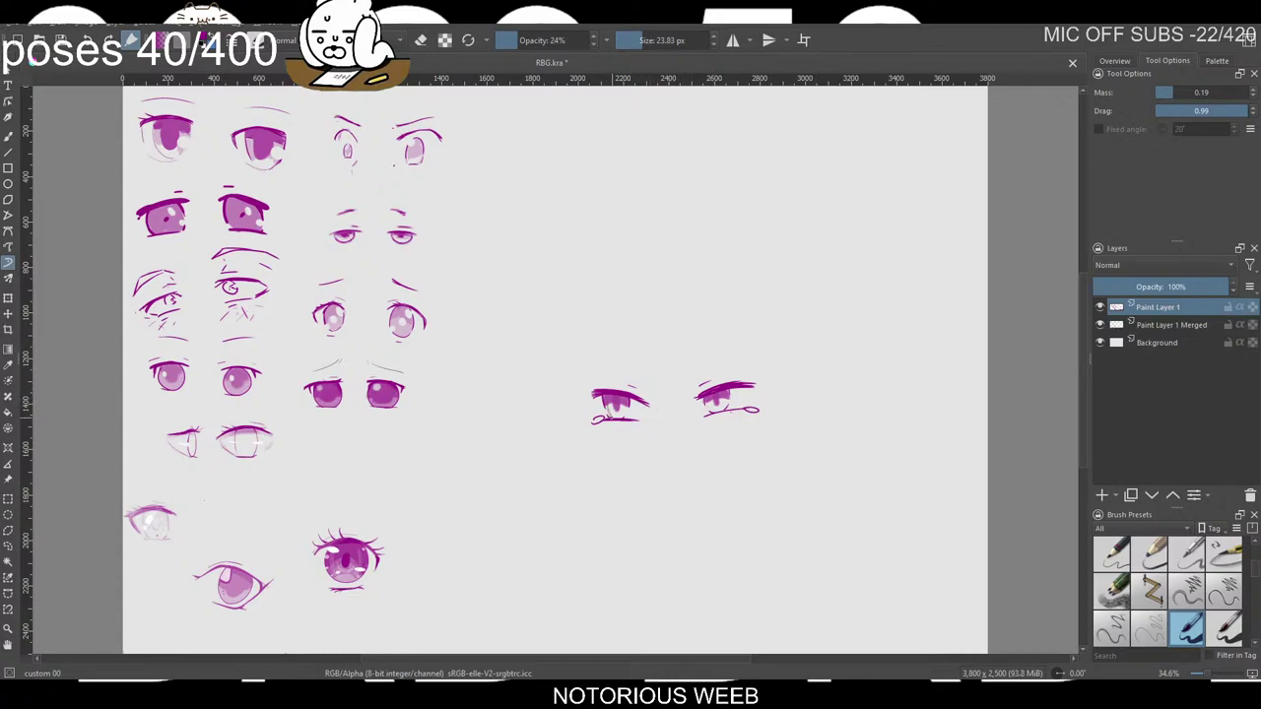
left_click_drag(607, 410, 629, 420)
mouse_move(707, 402)
left_mouse_down()
mouse_move(715, 416)
mouse_move(731, 400)
mouse_move(727, 412)
left_mouse_up()
Shrink the brush for thin lines and sketch a first brow mark above the right eye.
key("e")
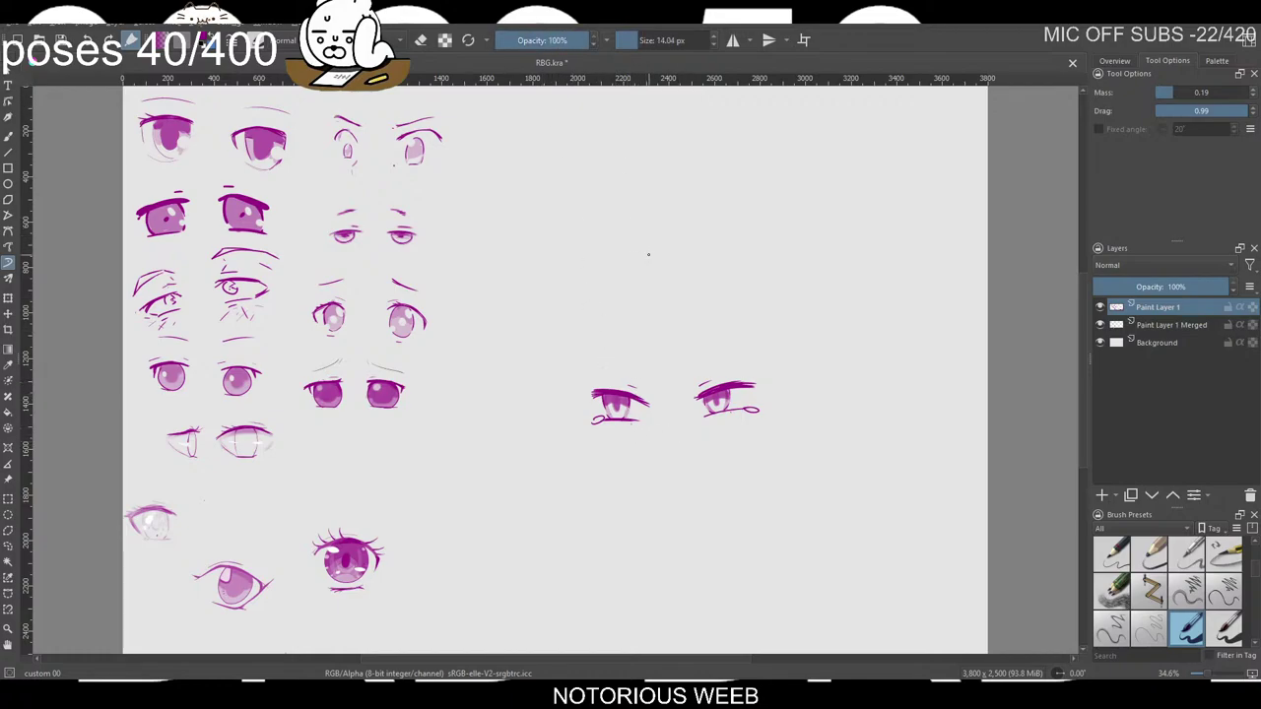
key("bracketleft")
key("e")
left_click_drag(696, 368, 699, 359)
key("ctrl+z")
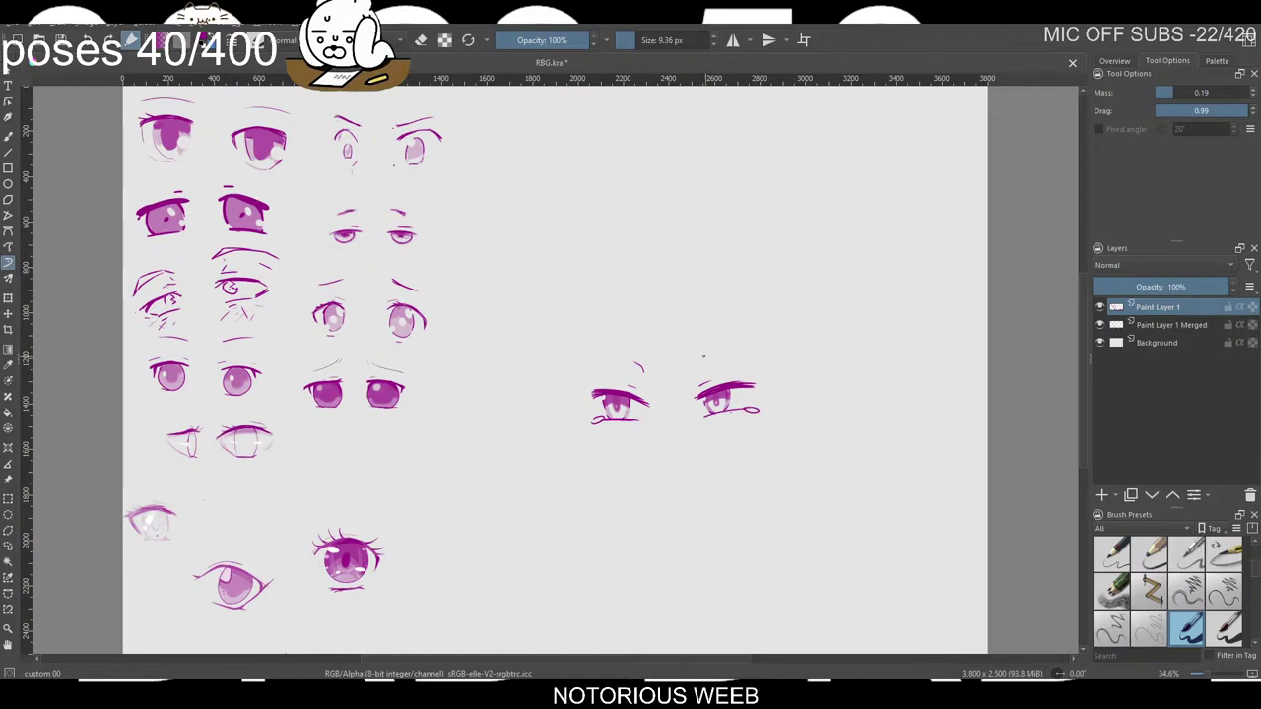
left_click_drag(701, 355, 707, 351)
key("ctrl+z")
left_click_drag(694, 356, 731, 344)
Draw slanted brows above both eyes, extending the left brow further left.
left_click_drag(596, 363, 633, 344)
key("ctrl+z")
key("ctrl+z")
key("ctrl+z")
left_click_drag(702, 338, 741, 349)
left_click_drag(605, 353, 621, 350)
Set an enlarged Airbrush Soft at 43% opacity and test pink blush under the right eye.
right_click(683, 354)
left_click(739, 286)
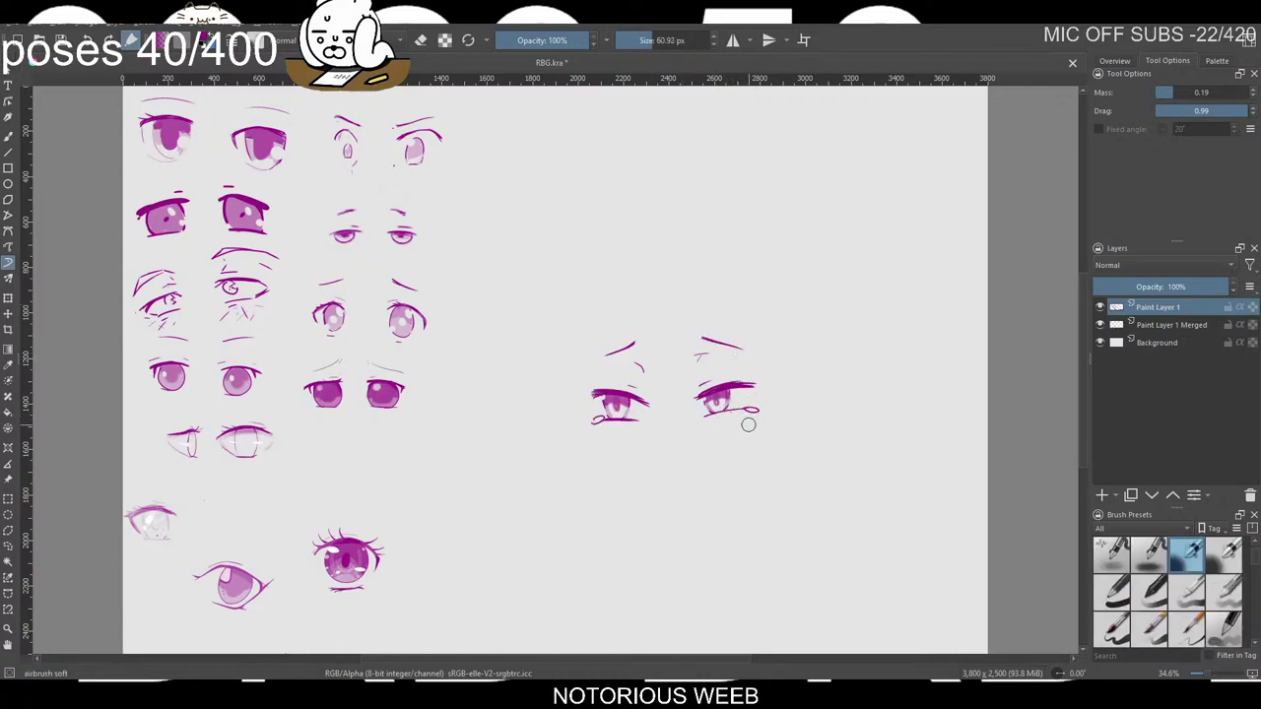
left_click_drag(736, 424, 734, 421)
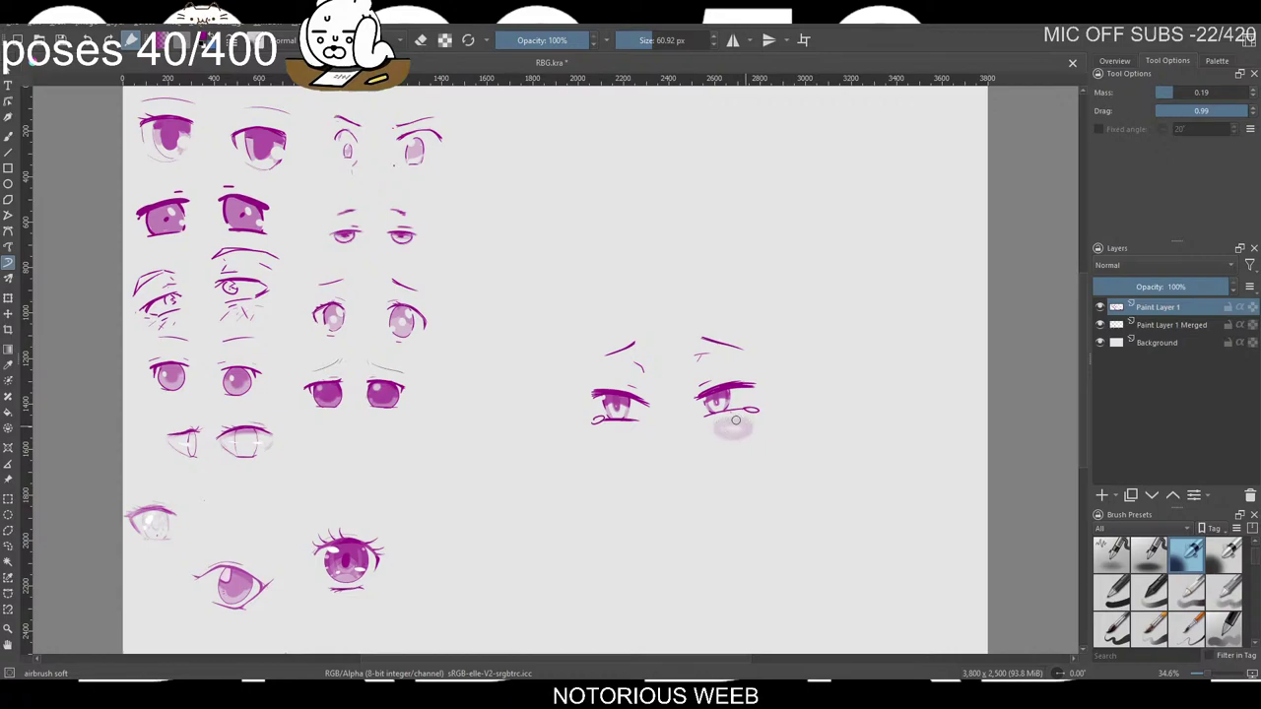
key("ctrl+z")
key("ctrl+z")
left_click(538, 40)
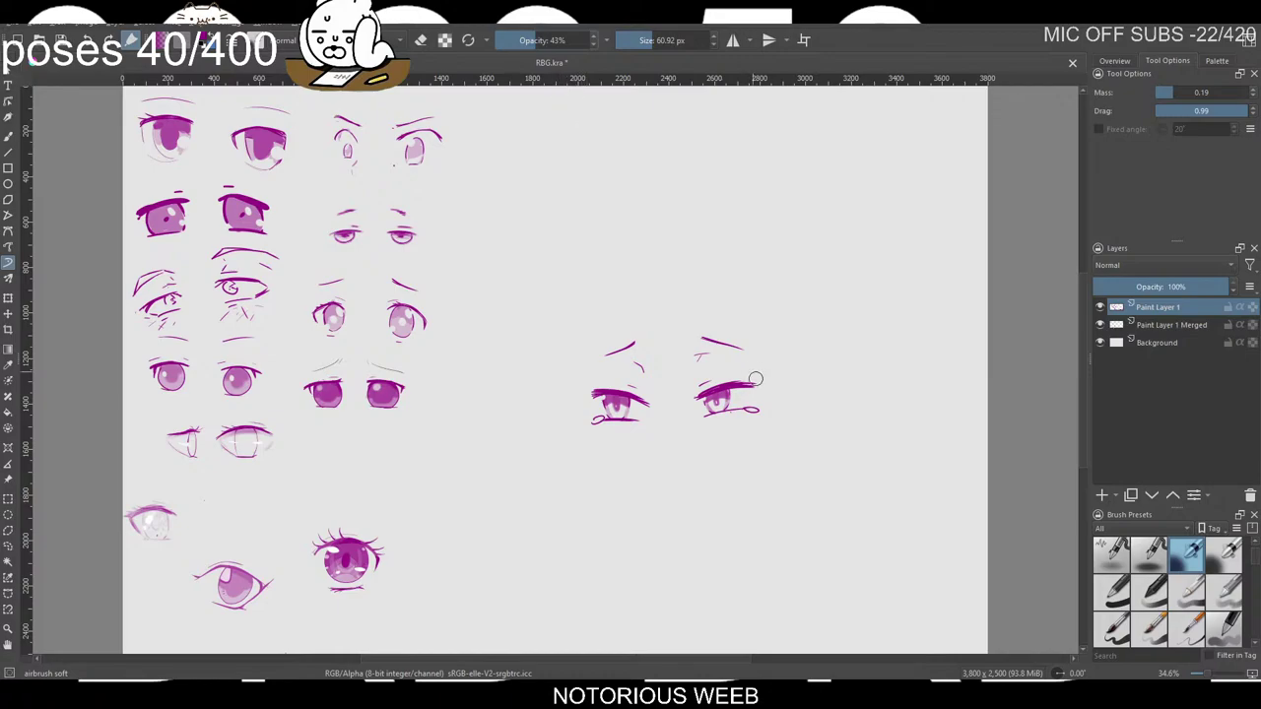
mouse_move(747, 424)
left_mouse_down()
mouse_move(774, 423)
mouse_move(715, 426)
left_mouse_up()
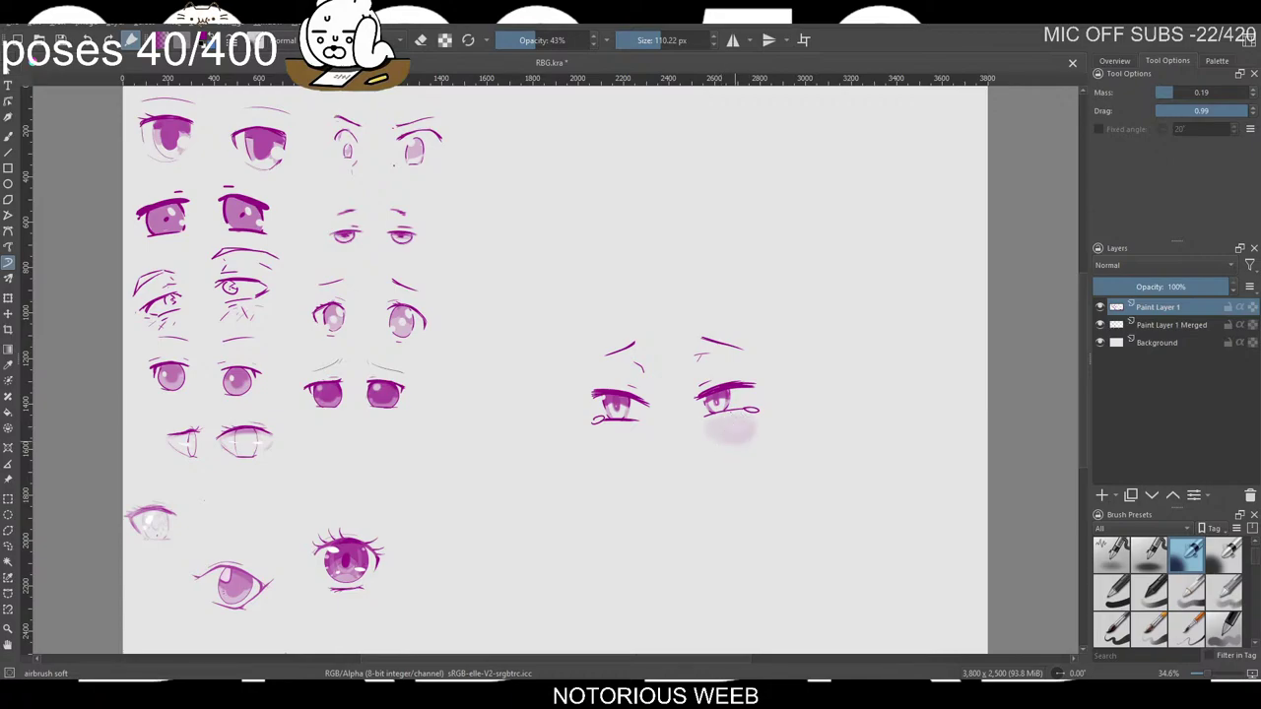
key("ctrl+z")
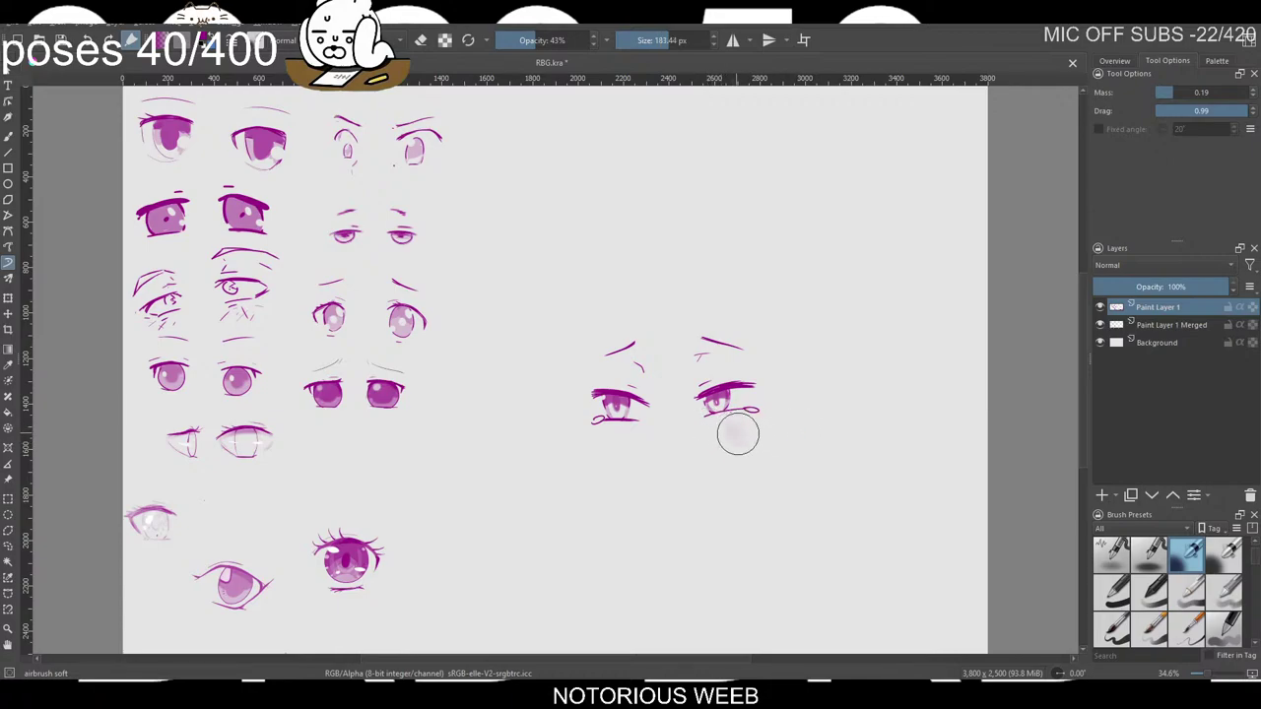
left_click_drag(738, 430, 791, 456)
mouse_move(710, 430)
left_mouse_down()
mouse_move(817, 450)
mouse_move(735, 442)
left_mouse_up()
key("ctrl+z")
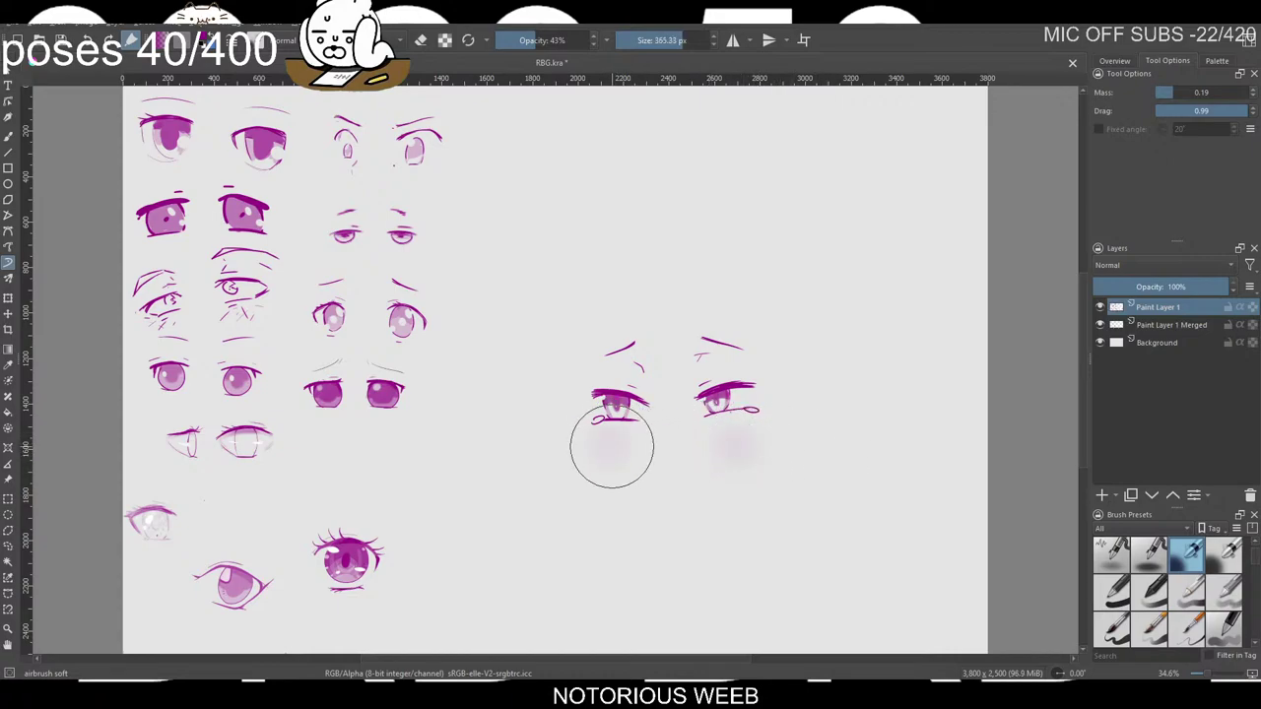
Airbrush blush under the left eye, then shrink the brush and return to the ink pen.
mouse_move(603, 443)
left_mouse_down()
mouse_move(609, 433)
mouse_move(643, 451)
left_mouse_up()
key("ctrl+z")
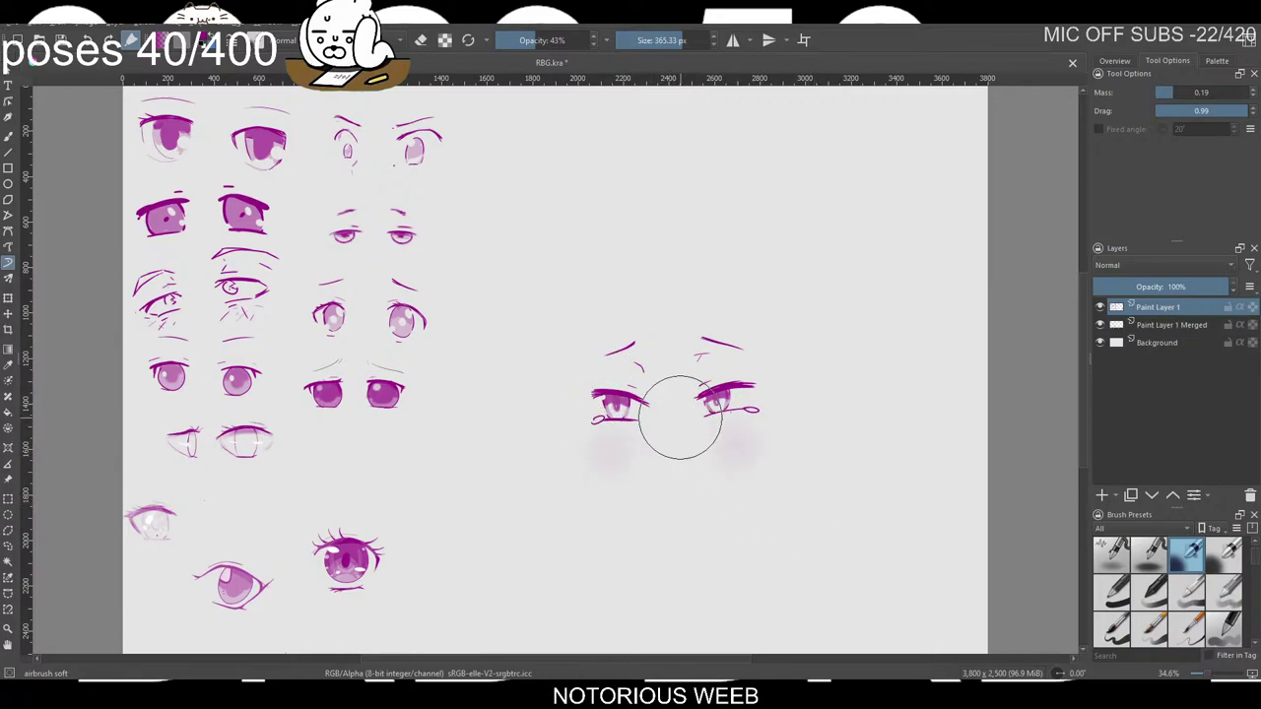
key("bracketleft")
key("bracketleft")
key("bracketleft")
key("bracketleft")
key("bracketleft")
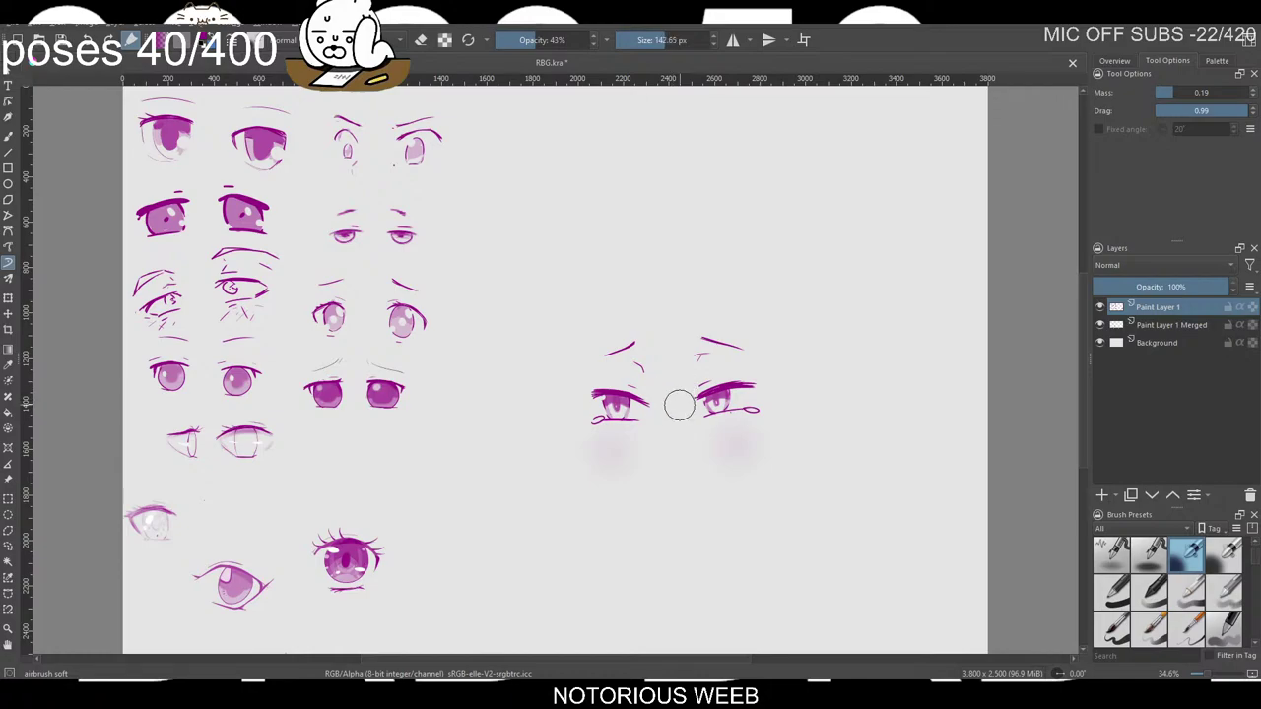
right_click(670, 414)
left_click(746, 459)
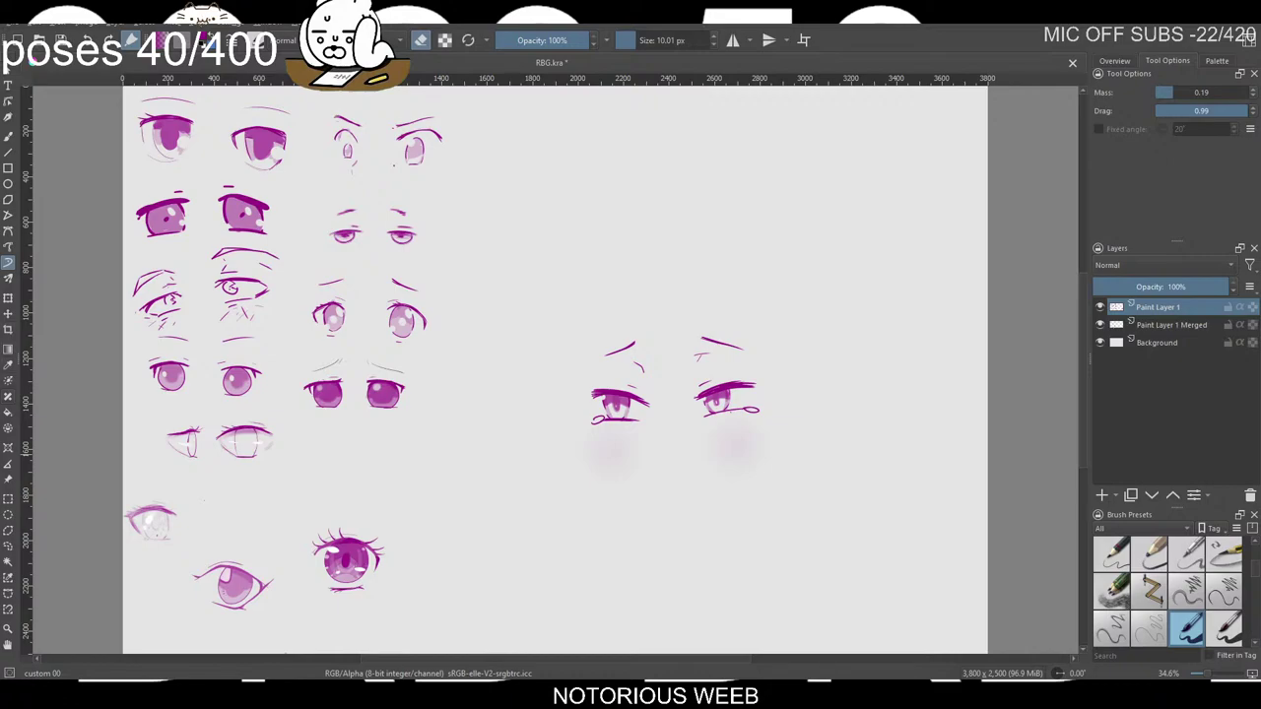
Lasso the blushing eye pair, scale it to about half size, move it to the top row, and deselect.
left_click(7, 545)
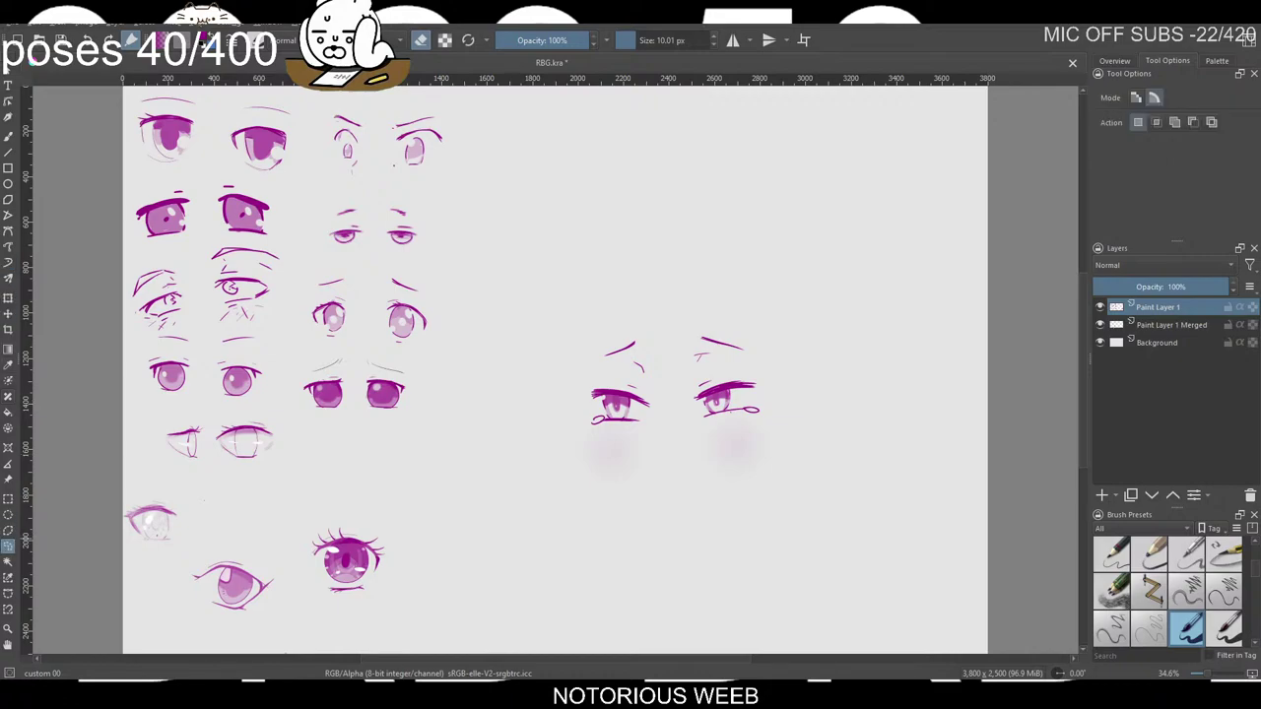
left_click_drag(619, 299, 552, 455)
left_click(8, 298)
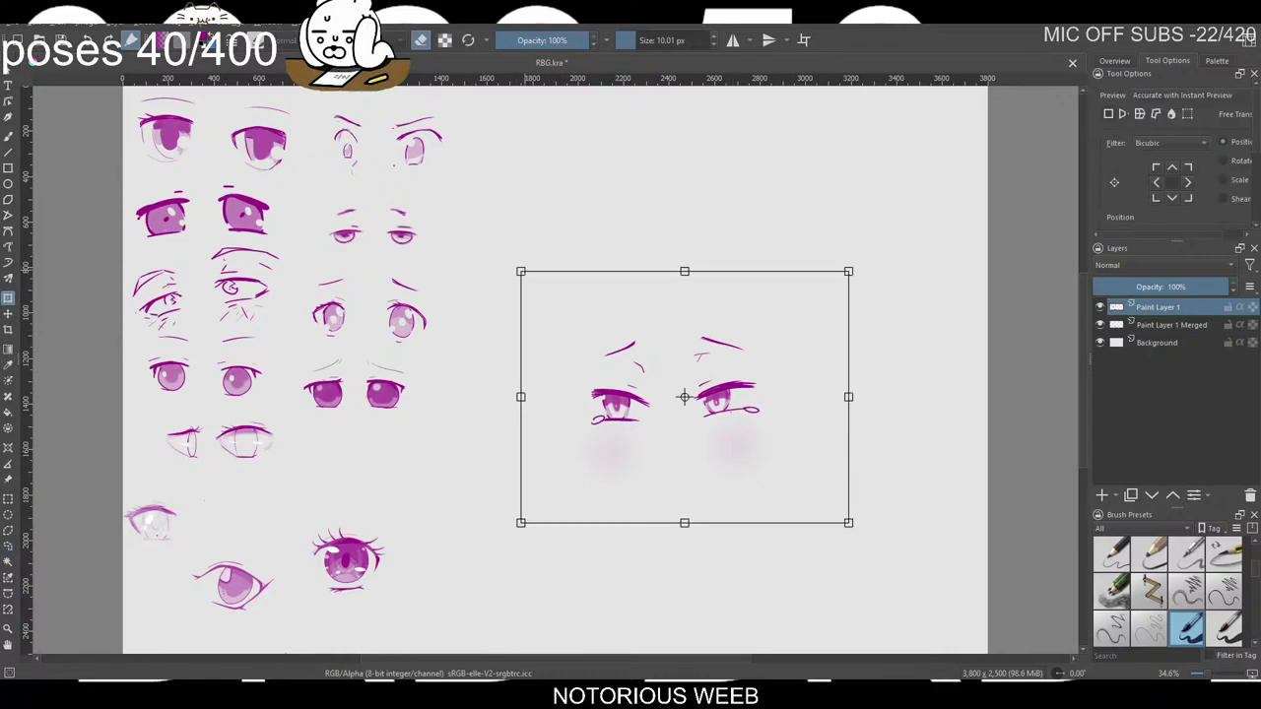
mouse_move(520, 271)
left_mouse_down()
mouse_move(669, 387)
mouse_move(637, 358)
left_mouse_up()
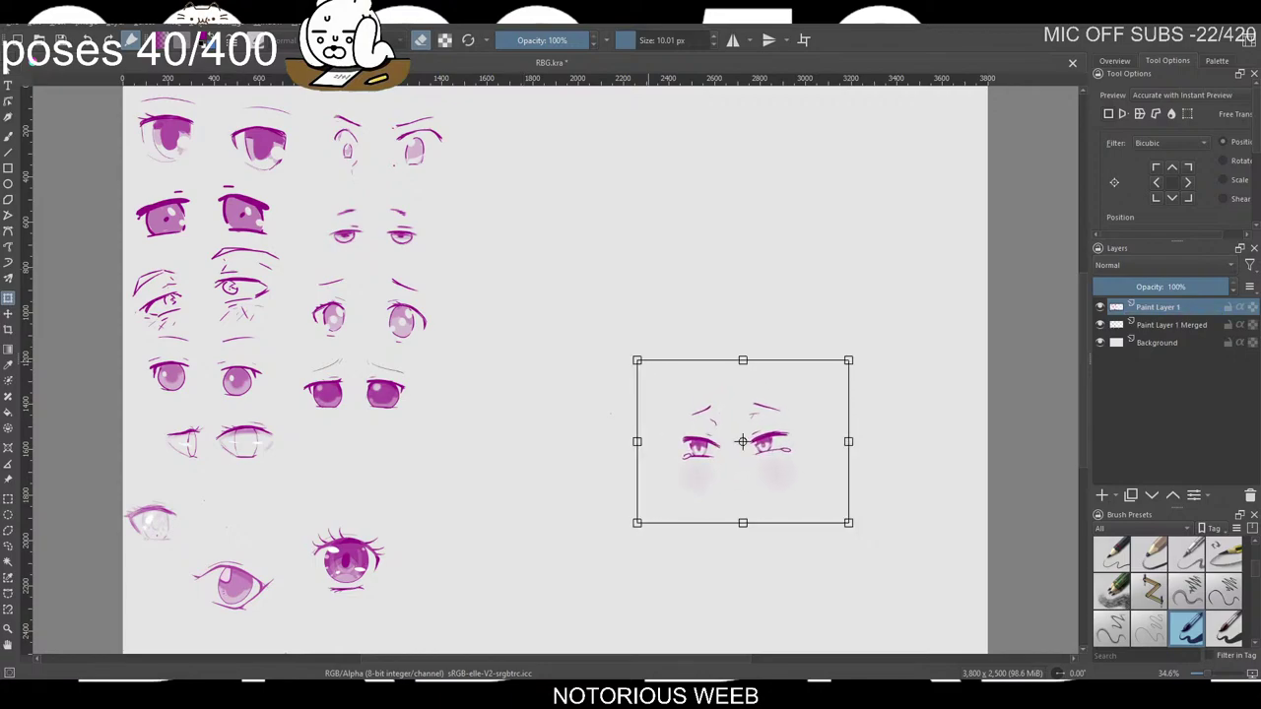
left_click_drag(743, 444, 534, 159)
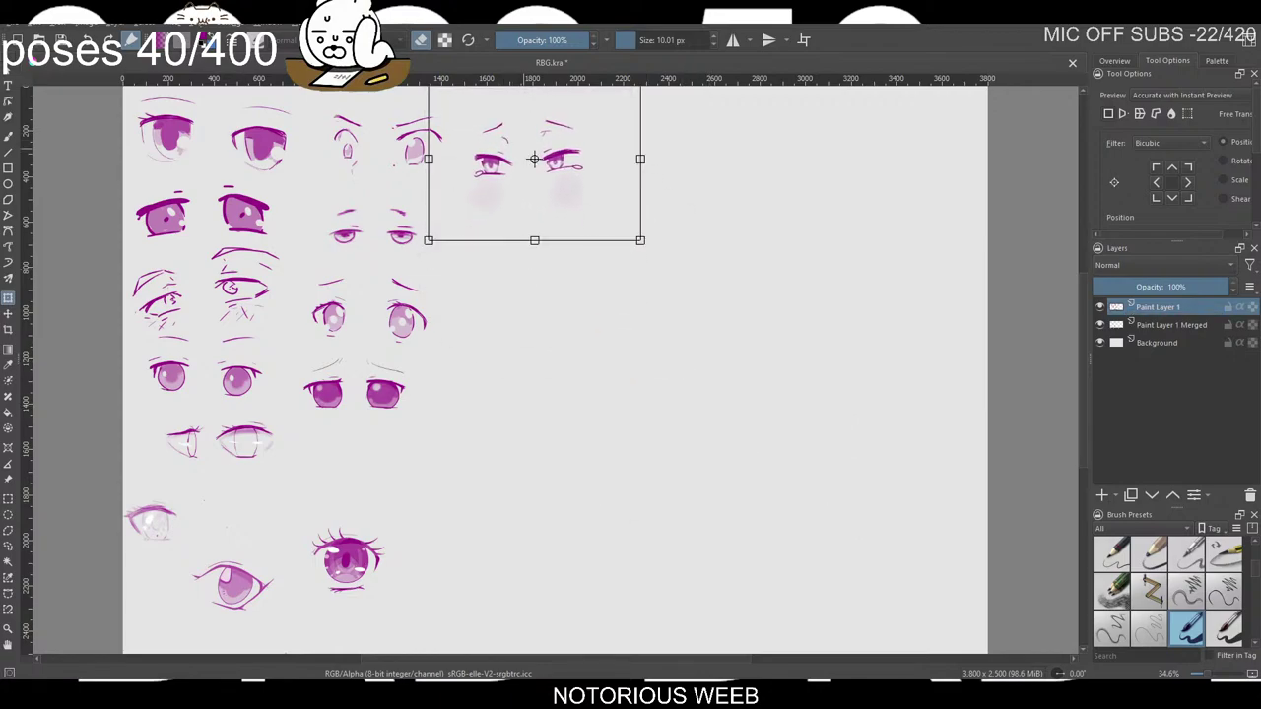
left_click_drag(493, 91, 445, 189)
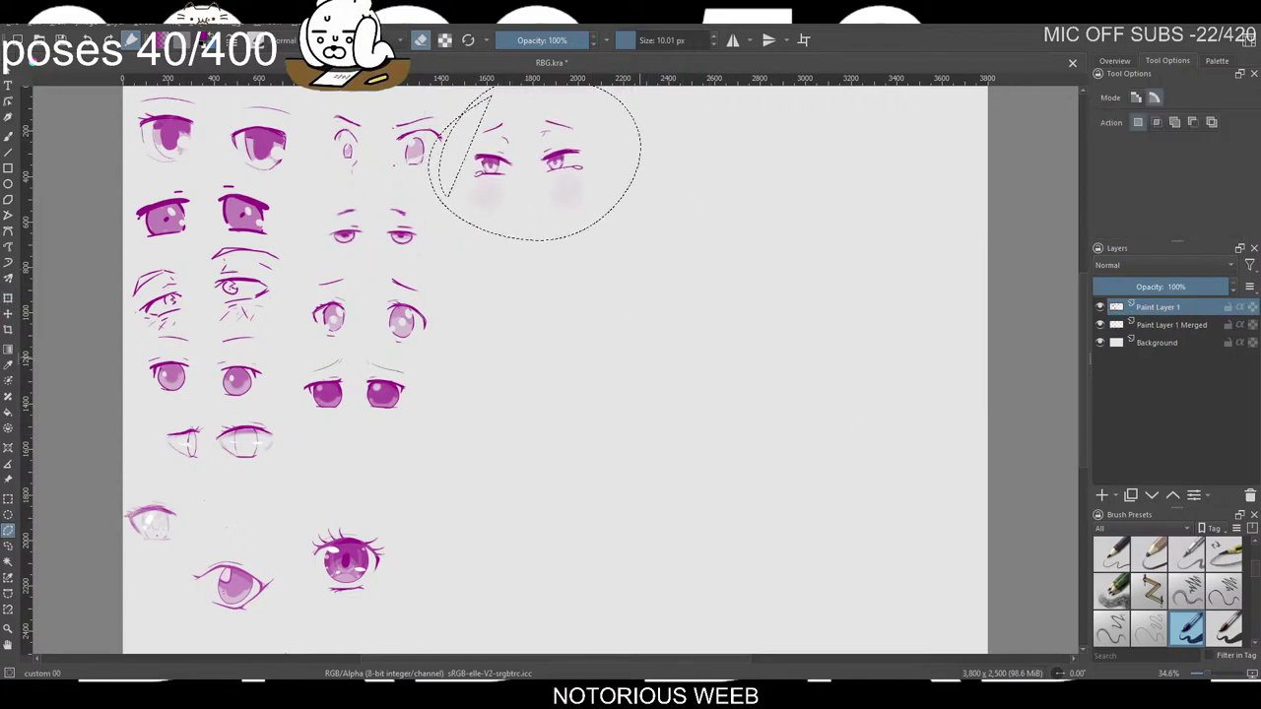
right_click(637, 357)
left_click(670, 388)
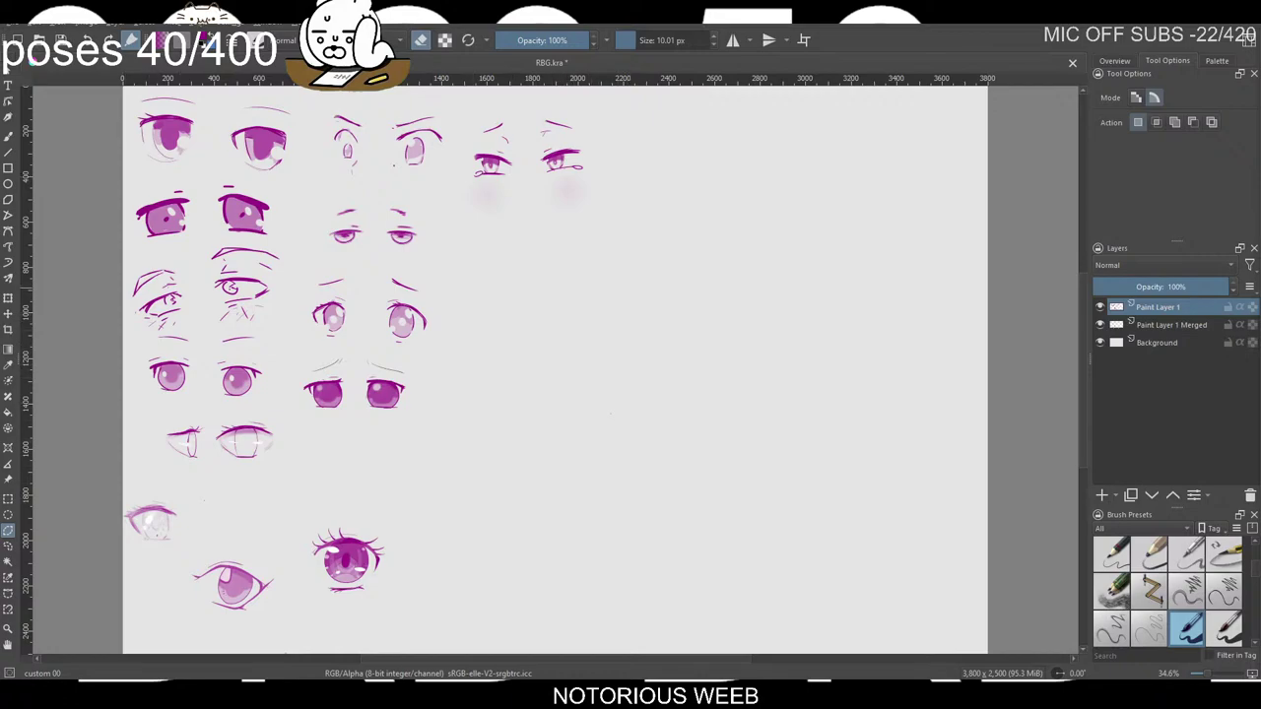
With the smoothed dynamic brush, sketch the eye's upper lash line, outer hook and iris curve.
left_click(8, 262)
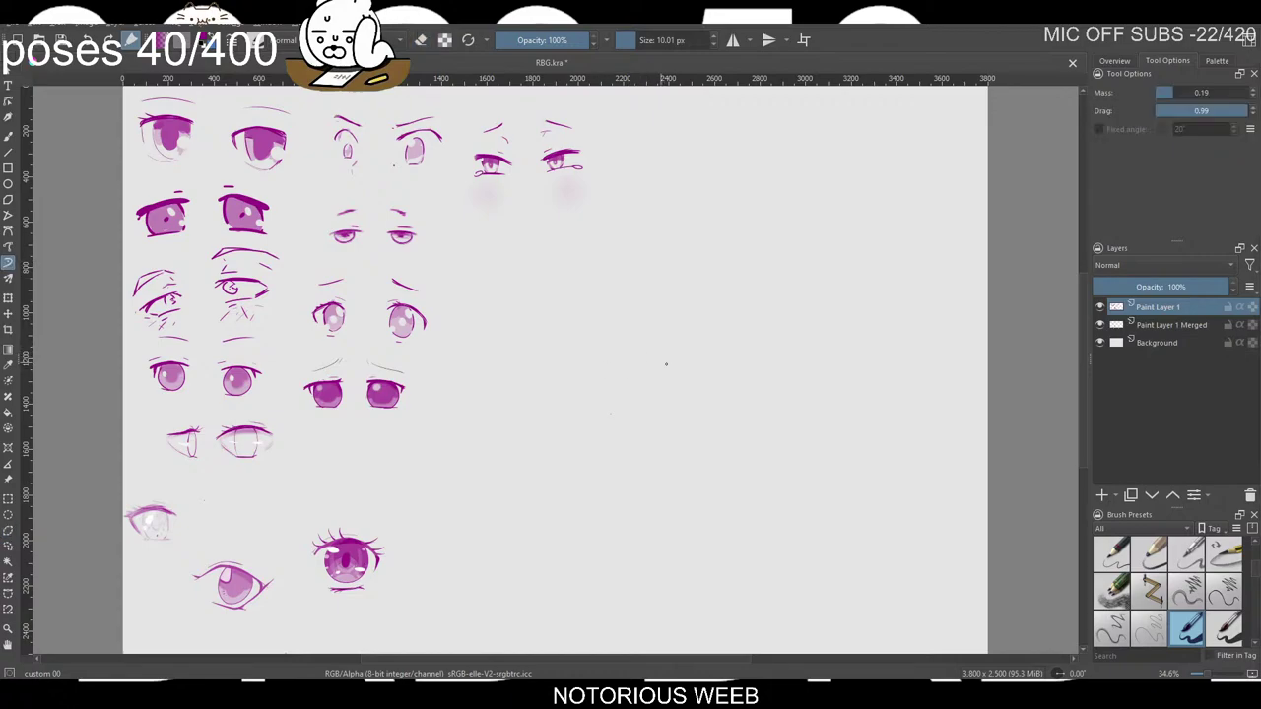
left_click_drag(666, 364, 685, 363)
left_click_drag(644, 368, 681, 362)
left_click_drag(687, 365, 693, 372)
key("ctrl+z")
left_click_drag(641, 373, 688, 368)
left_click_drag(680, 364, 677, 374)
left_click_drag(688, 364, 692, 369)
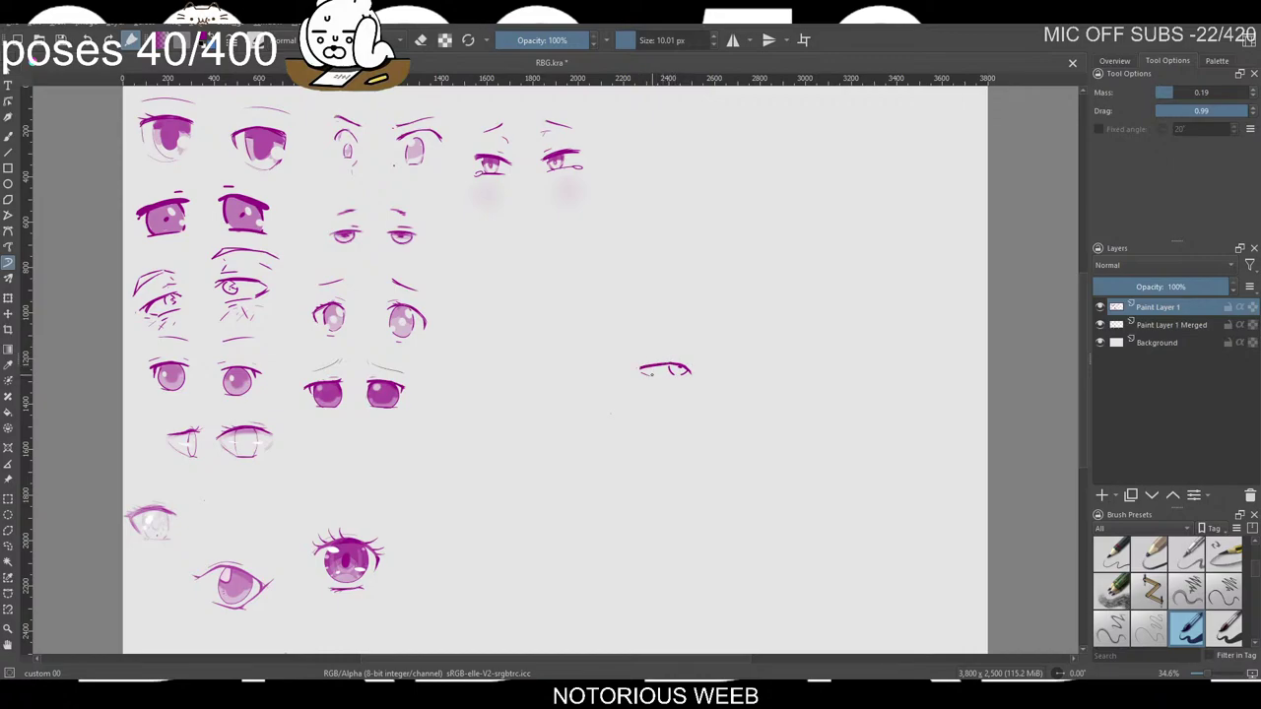
Add the lower lid under the eye and a curled crease above its outer end.
key("e")
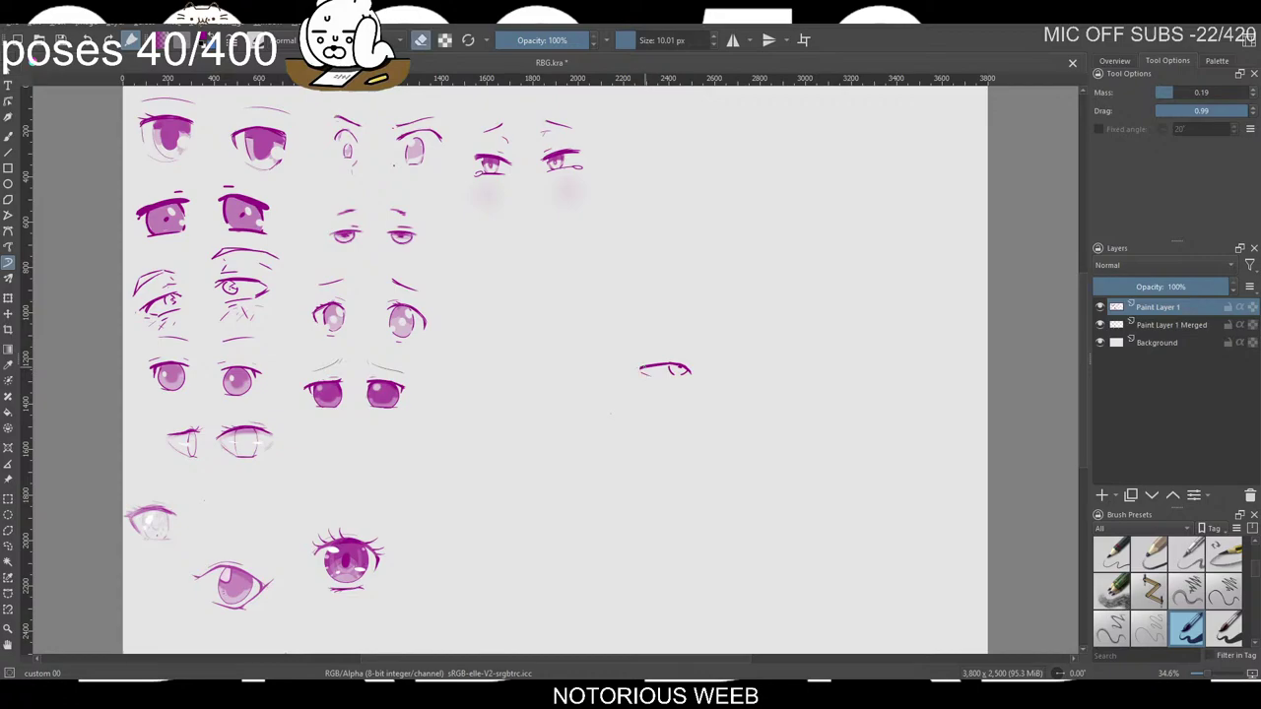
key("e")
left_click_drag(664, 380, 685, 380)
key("ctrl+z")
left_click_drag(666, 381, 684, 380)
left_click_drag(674, 351, 695, 357)
key("ctrl+z")
left_click_drag(674, 356, 699, 365)
Draw the second eye's lash line to the right of the first, undoing the overshooting curved end.
left_click_drag(735, 379, 742, 375)
left_click_drag(739, 376, 765, 376)
left_click_drag(744, 376, 774, 377)
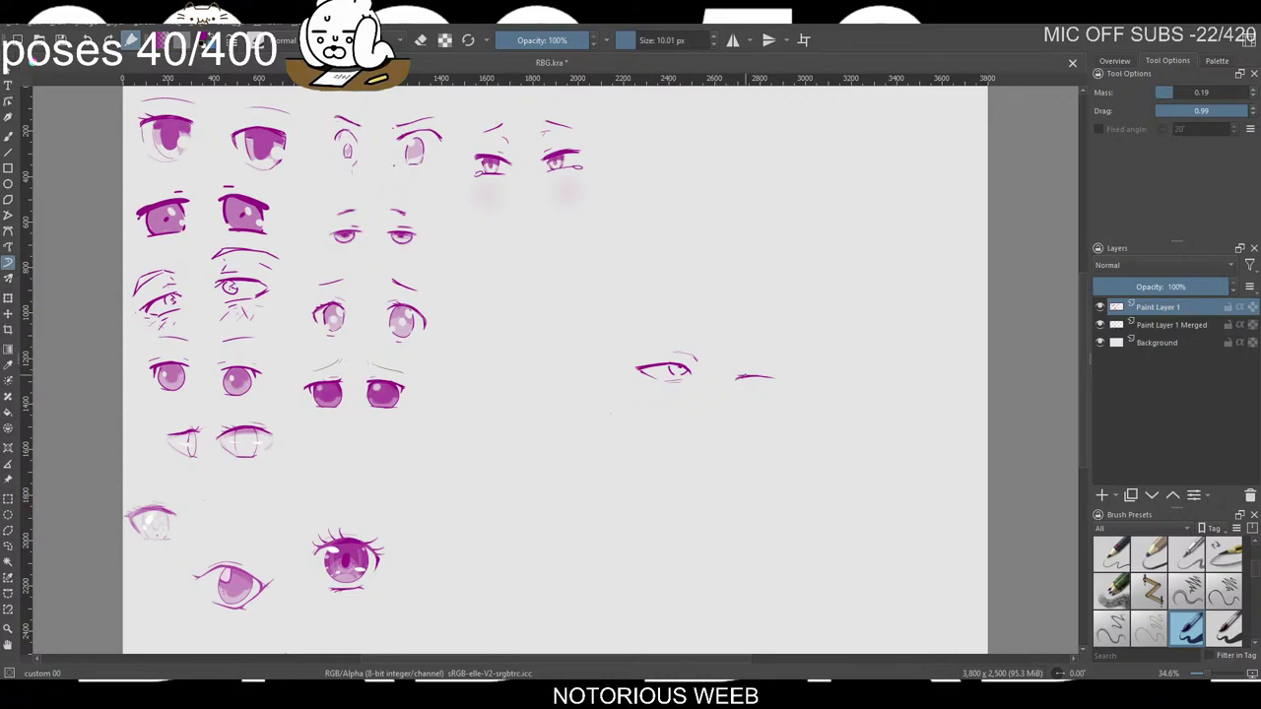
key("ctrl+z")
left_click_drag(759, 377, 782, 385)
key("ctrl+z")
key("ctrl+shift+z")
key("ctrl+z")
Draw thin arched brow lines above the right eye, undoing the overlong extension.
left_click_drag(698, 346, 693, 357)
left_click_drag(741, 368, 750, 365)
left_click_drag(753, 346, 788, 350)
key("ctrl+z")
left_click_drag(755, 343, 775, 341)
left_click_drag(758, 342, 788, 341)
left_click_drag(756, 346, 800, 343)
key("ctrl+z")
Draw a thin eyebrow above the left eye, redoing the thick attempt as thinner lines.
key("ctrl+z")
left_click_drag(658, 333, 684, 332)
left_click_drag(646, 332, 703, 348)
key("ctrl+z")
key("ctrl+z")
mouse_move(646, 333)
left_mouse_down()
mouse_move(698, 349)
mouse_move(679, 333)
mouse_move(699, 338)
left_mouse_up()
key("ctrl+z")
key("ctrl+z")
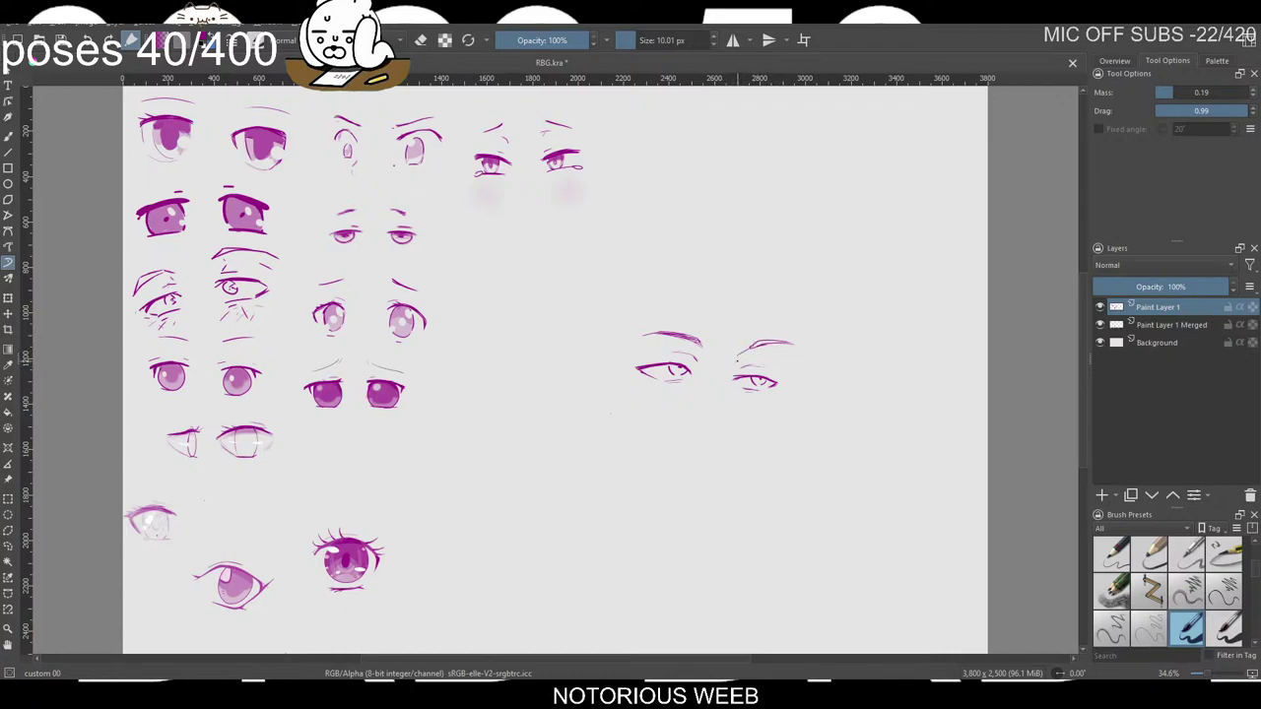
Erase a small bit of the right eye's lash line, then return to drawing.
key("e")
left_click_drag(739, 351, 750, 344)
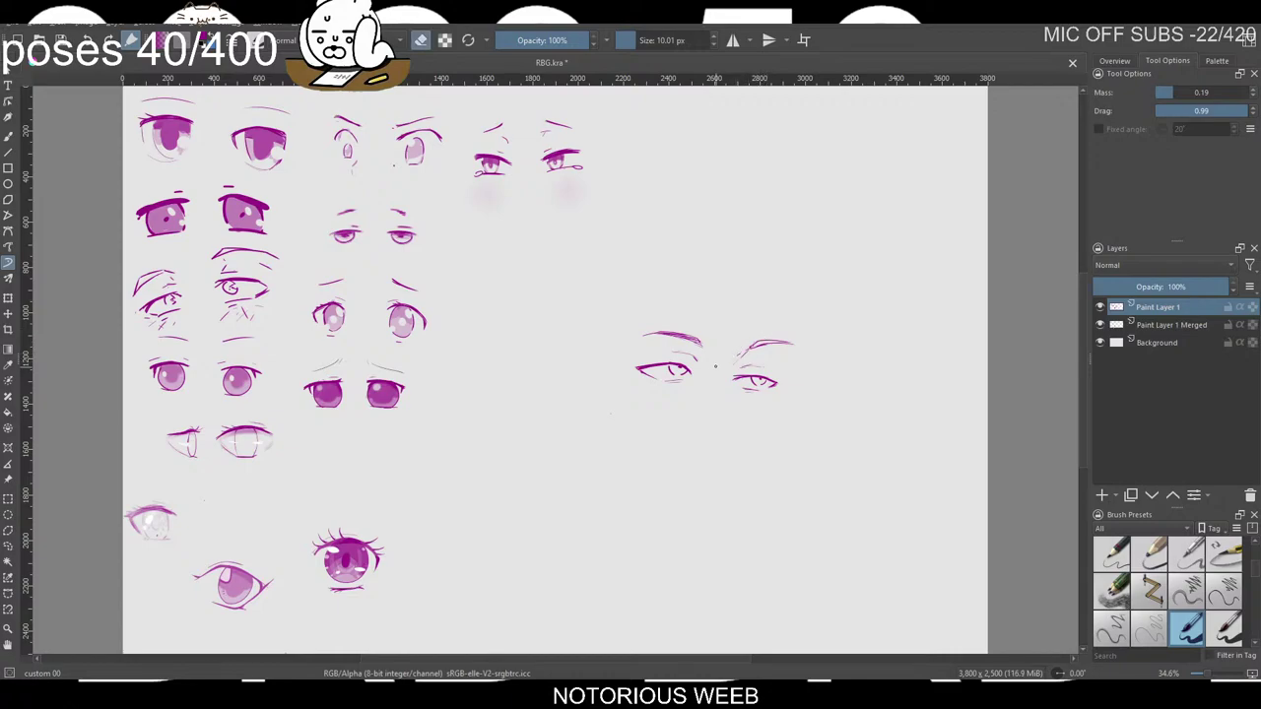
key("e")
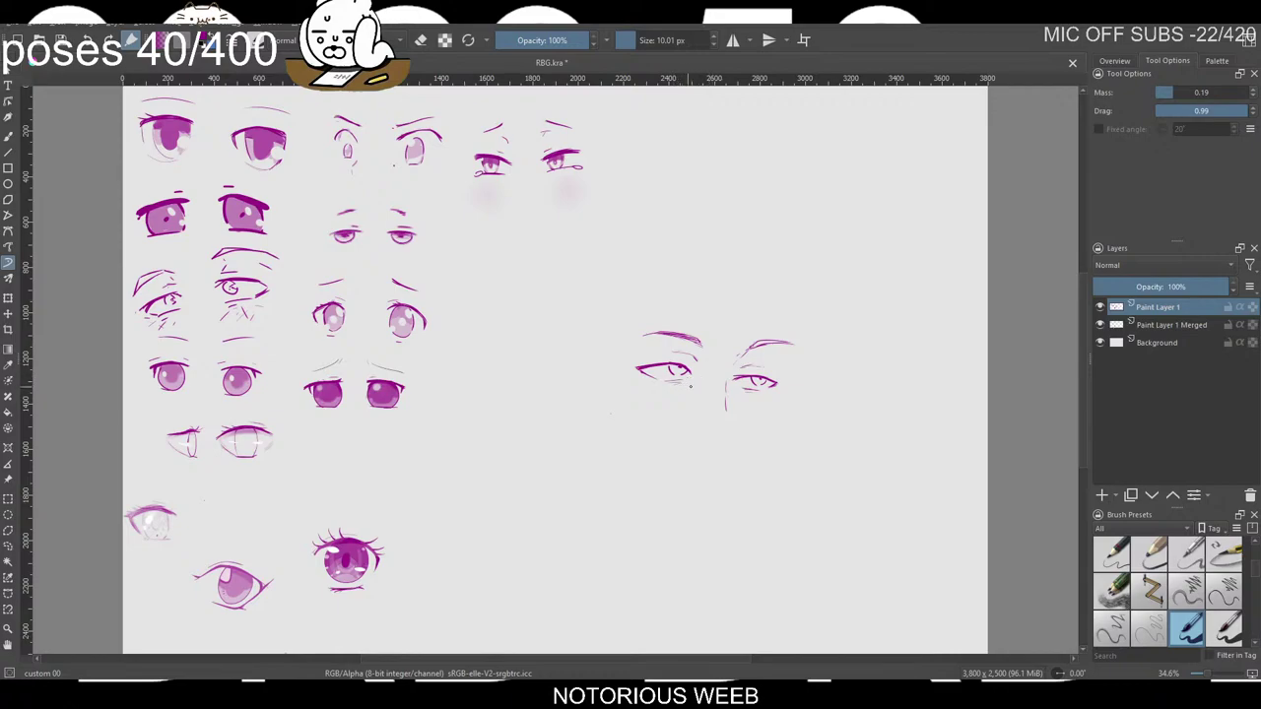
Lower brush opacity to 32% then 23%, restore it to 100%, and toggle eraser mode.
key("e")
key("e")
key("i")
key("i")
key("i")
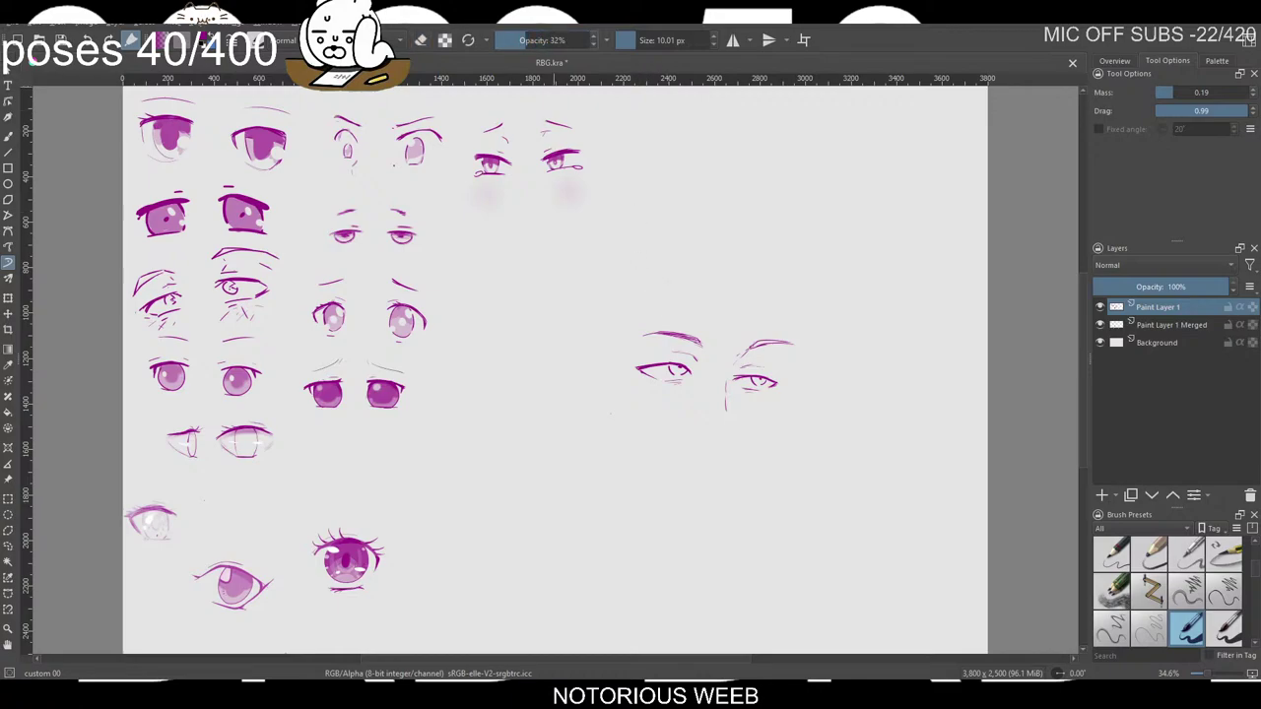
key("i")
key("i")
key("0")
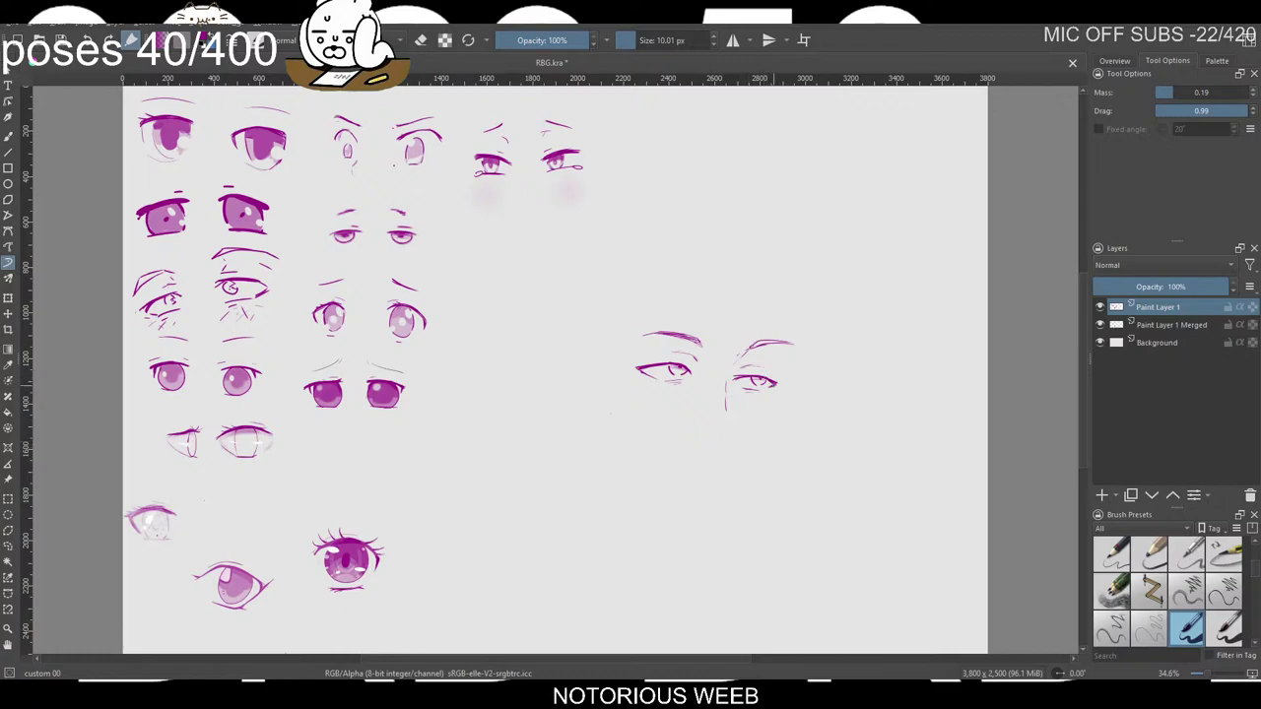
key("e")
key("e")
Select the new eye pair, scale it down, move it up beside the top rows, and deselect.
key("ctrl+r")
left_click_drag(626, 298, 812, 441)
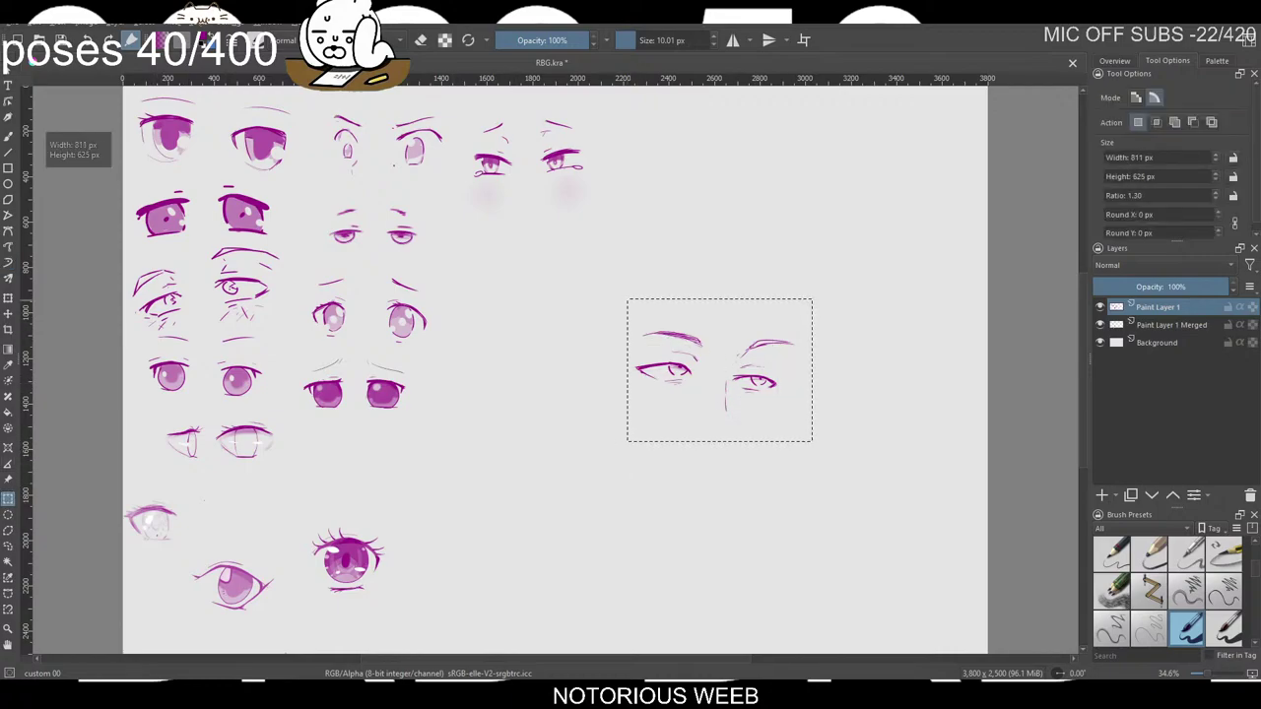
left_click(8, 298)
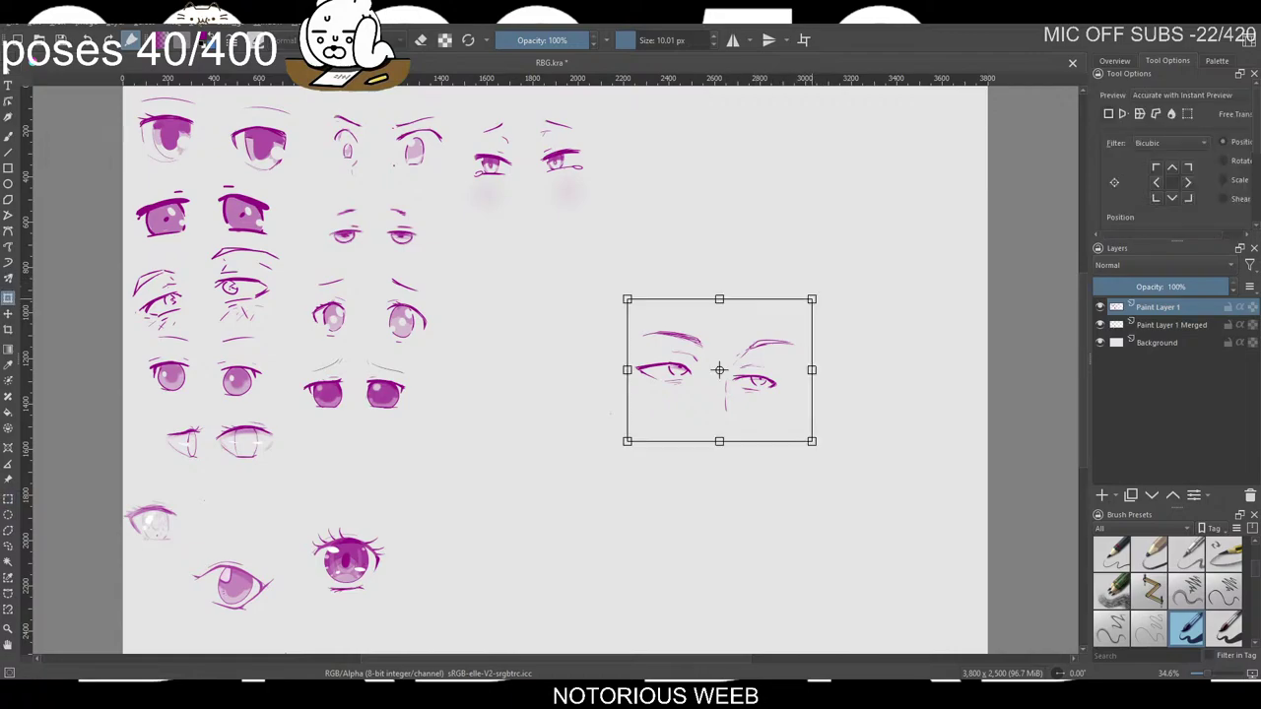
left_click_drag(812, 298, 752, 347)
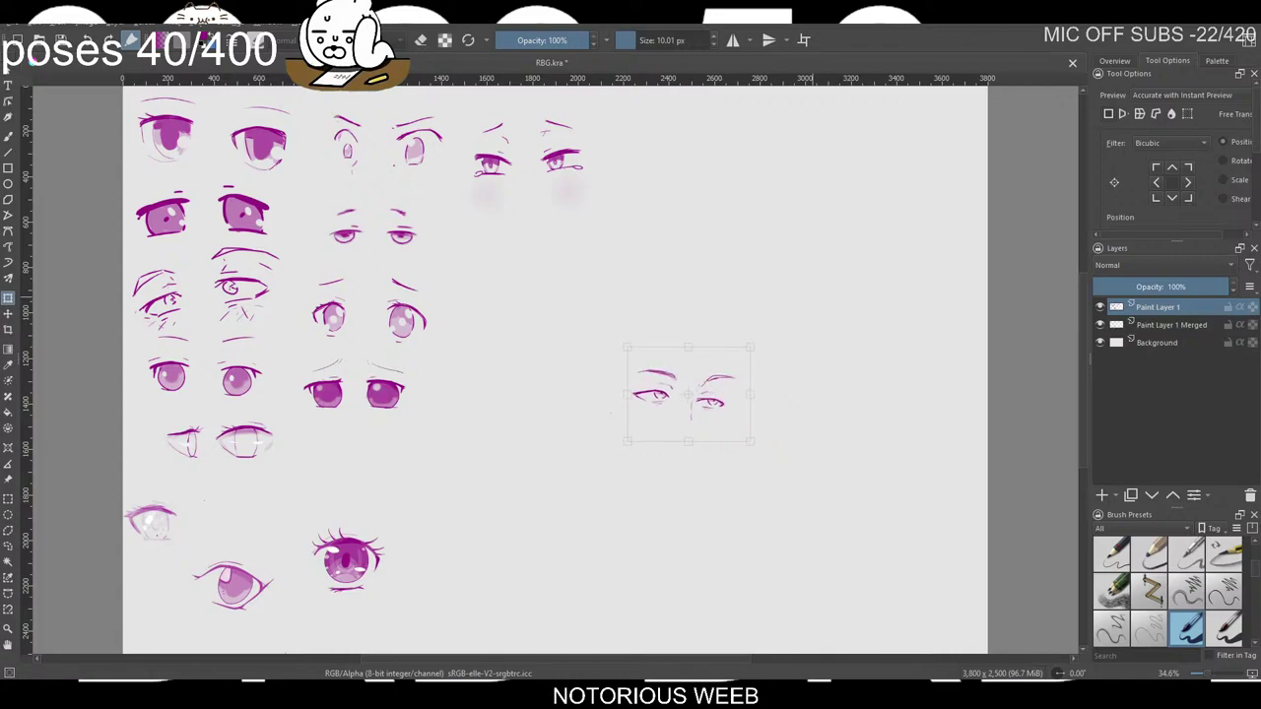
mouse_move(687, 394)
left_mouse_down()
mouse_move(528, 264)
mouse_move(525, 234)
left_mouse_up()
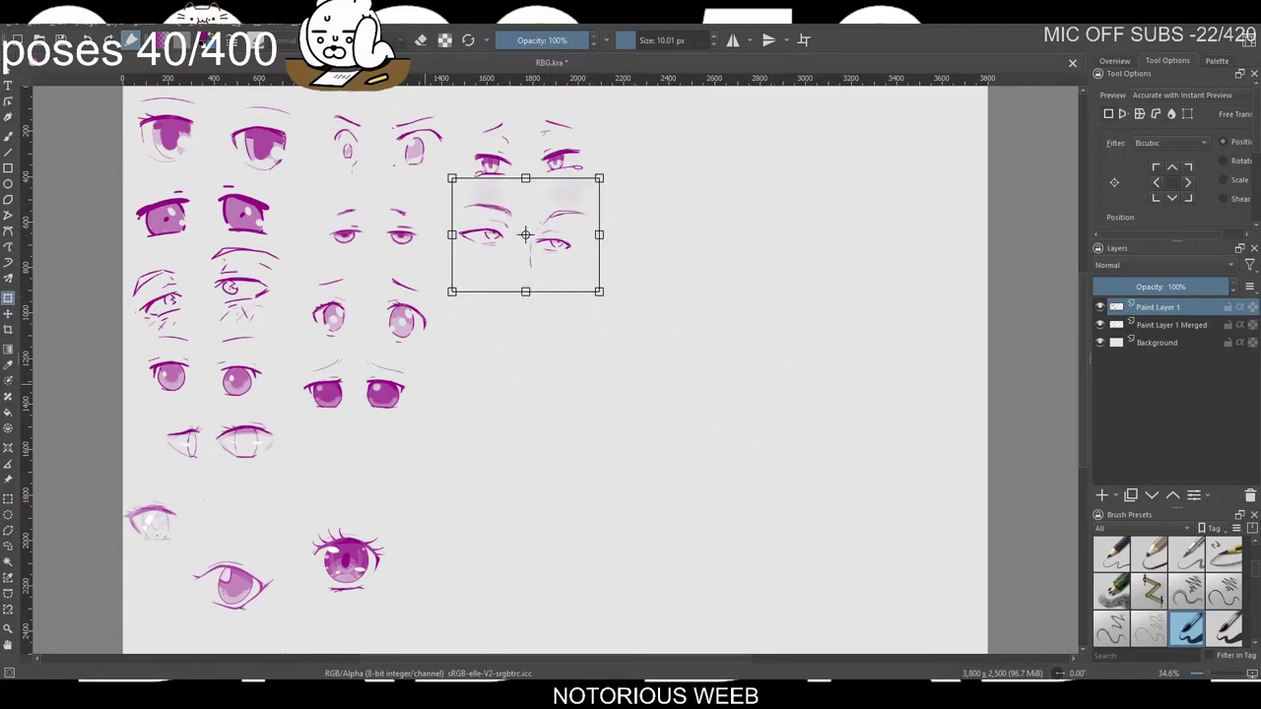
key("ctrl+r")
right_click(549, 349)
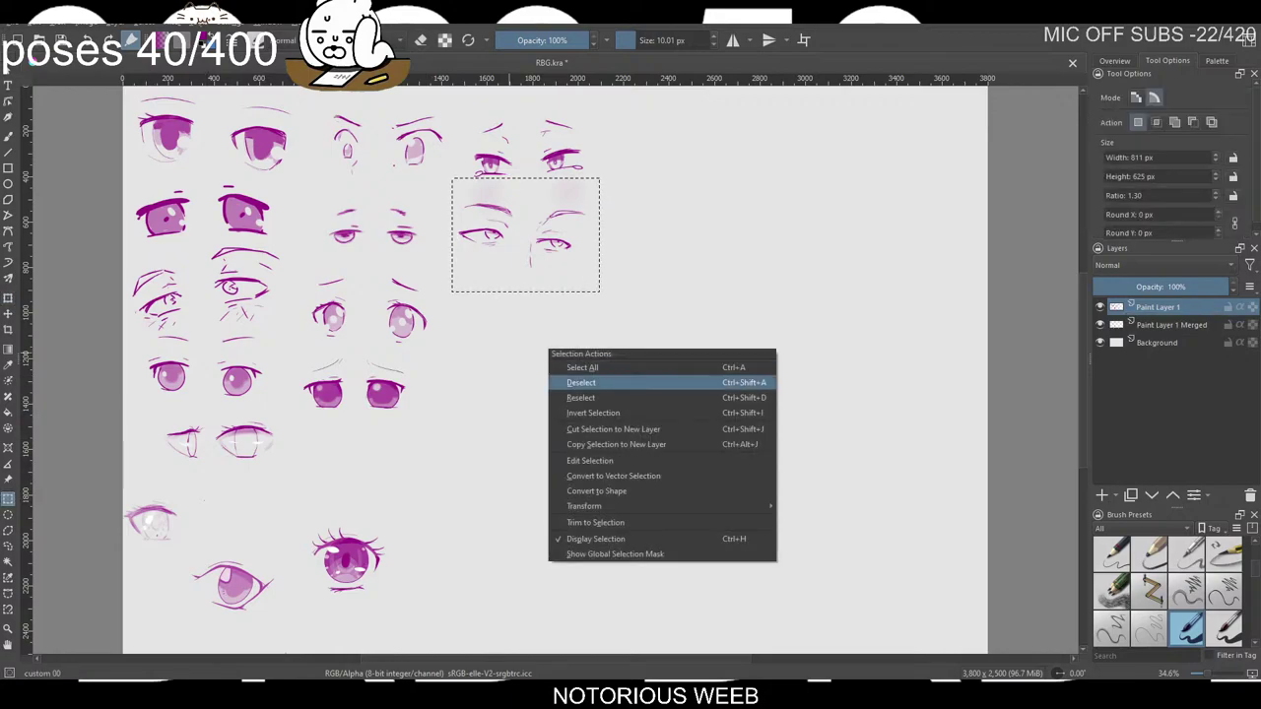
left_click(595, 383)
key("b")
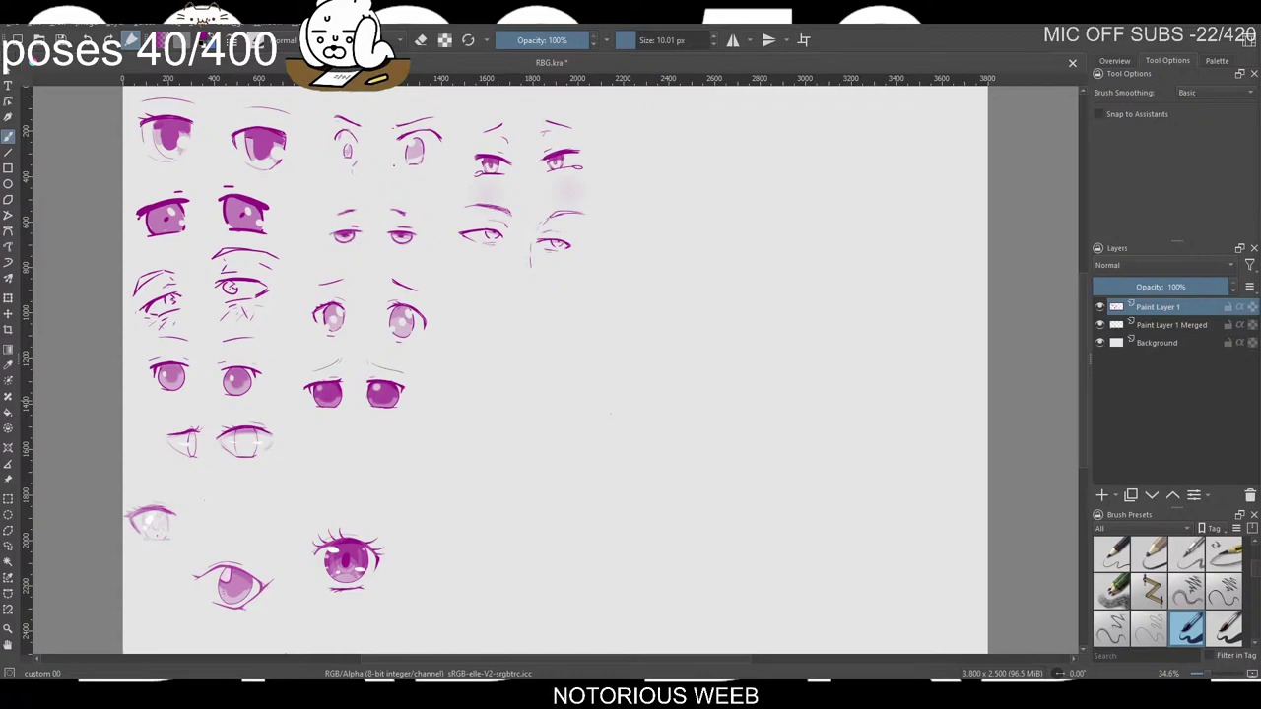
Zoom in and out on the sheet to inspect the repositioned eye pair among the others.
scroll(358, 482, "up", 2)
scroll(492, 349, "down", 1)
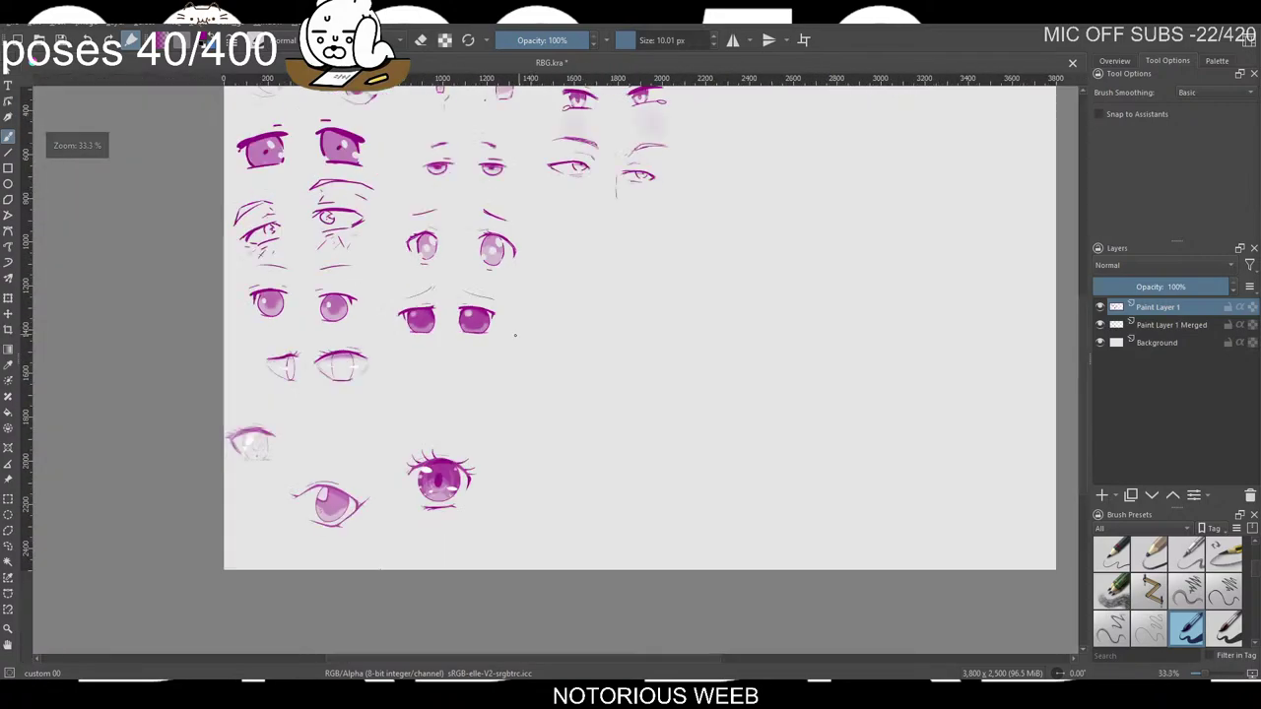
scroll(620, 344, "down", 1)
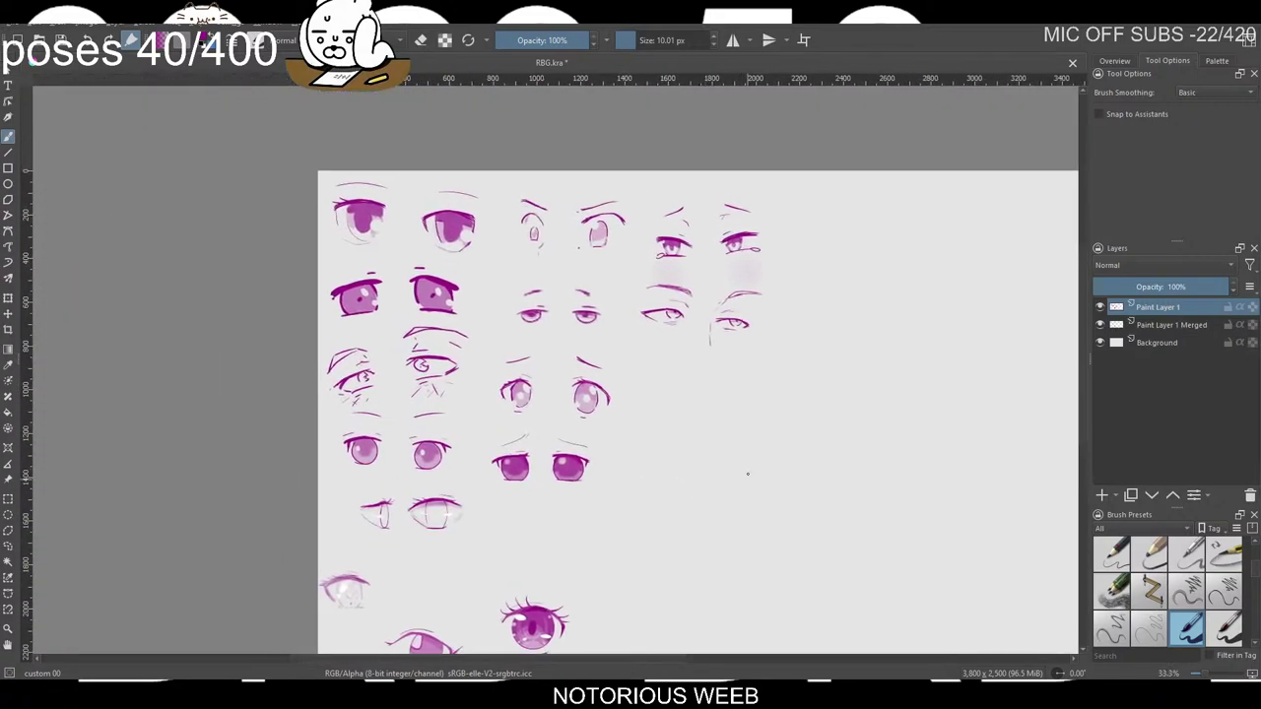
scroll(630, 384, "up", 1)
scroll(845, 496, "down", 1)
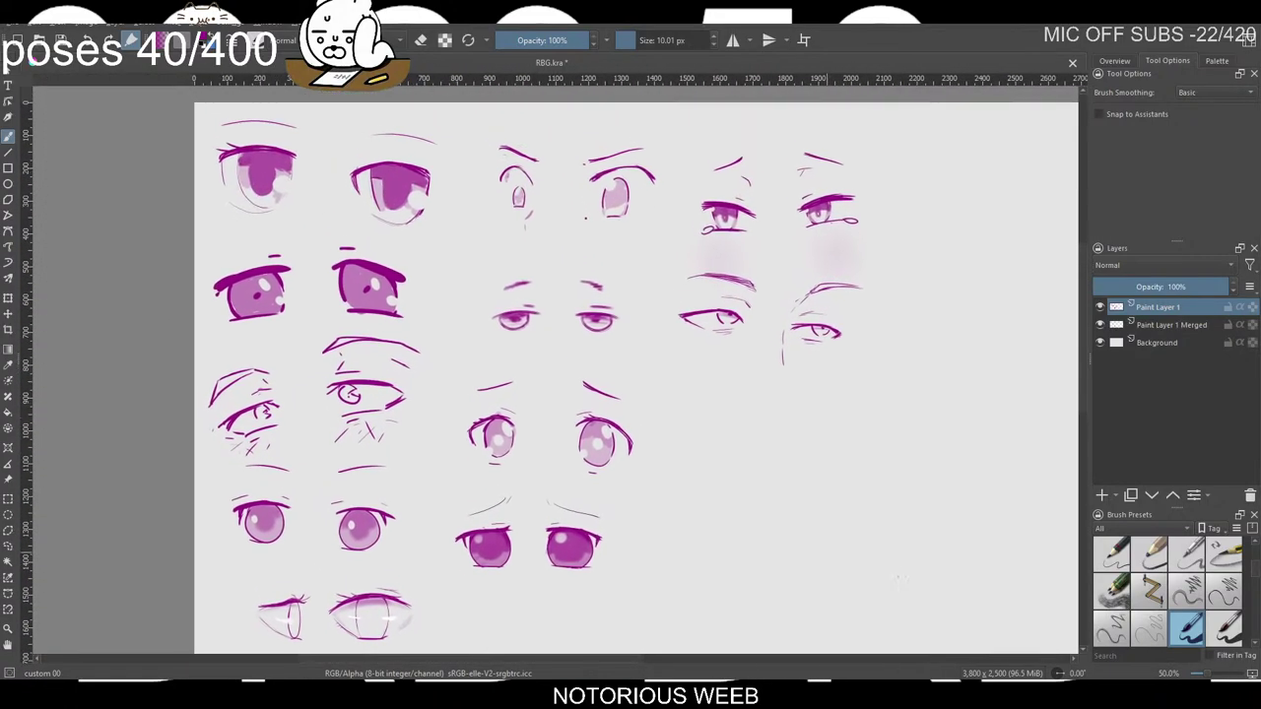
scroll(845, 496, "up", 1)
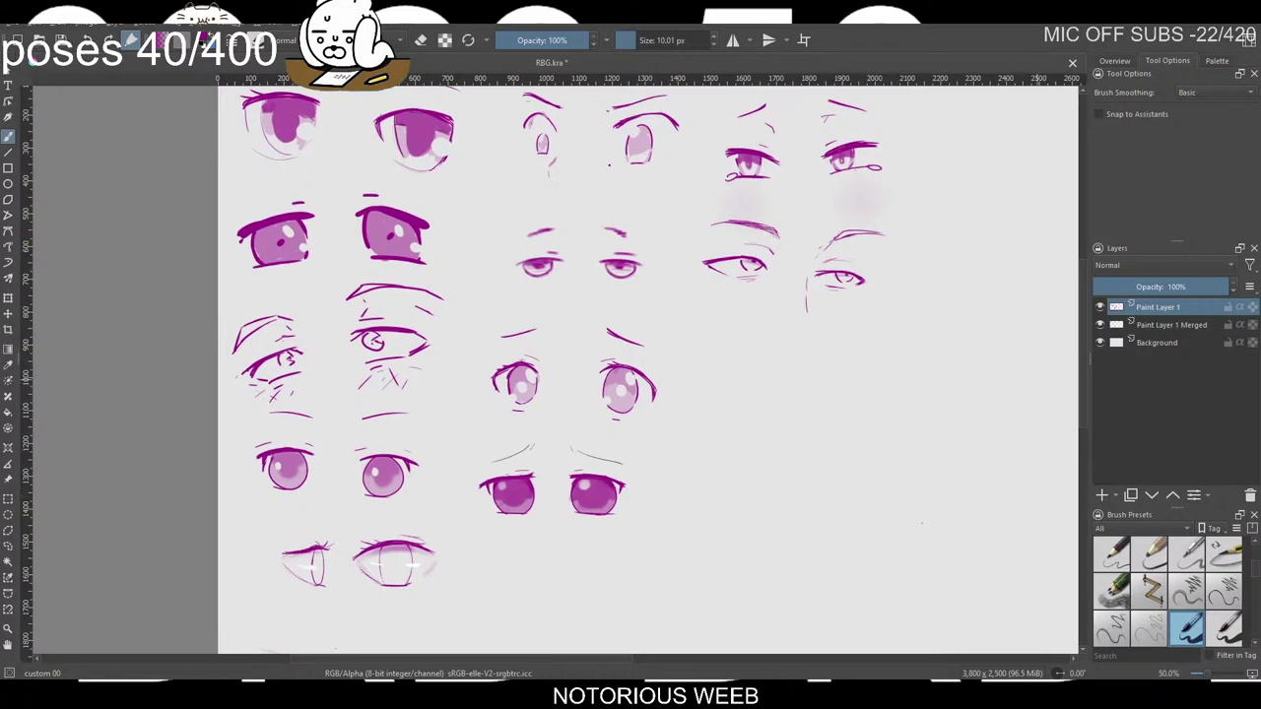